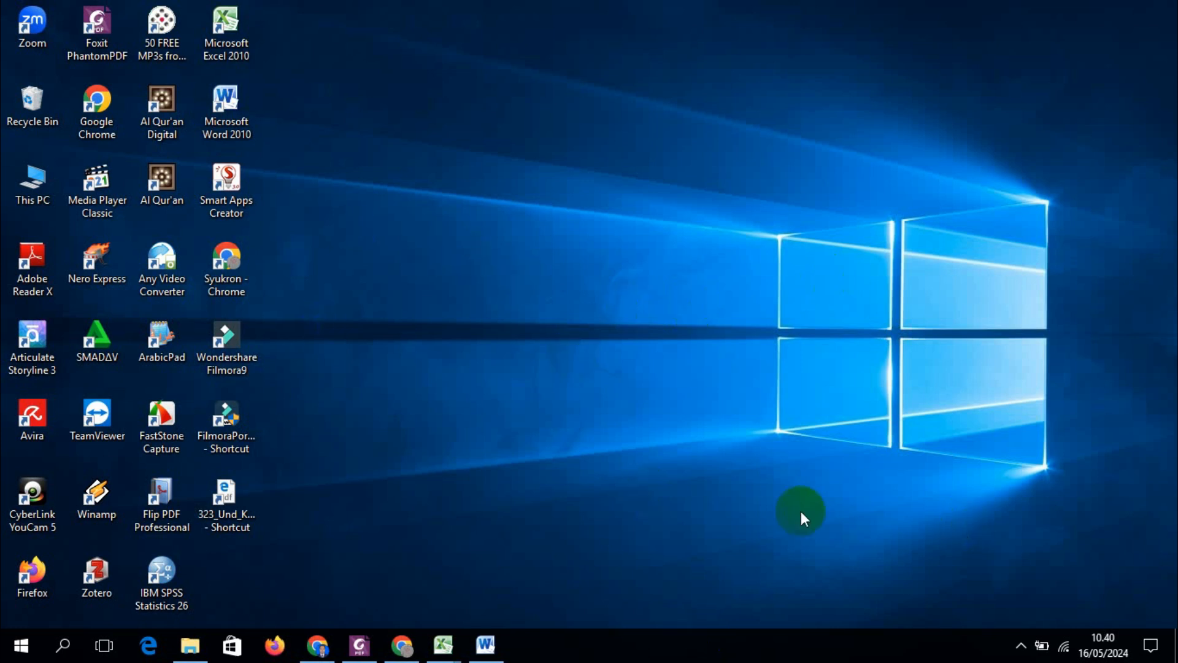
Switch to Excel and examine the participant records in the Data Peserta and Formulir Pendaftaran workbooks
{"action": "left_click", "coordinate": [455, 652]}
{"action": "left_click", "coordinate": [491, 564]}
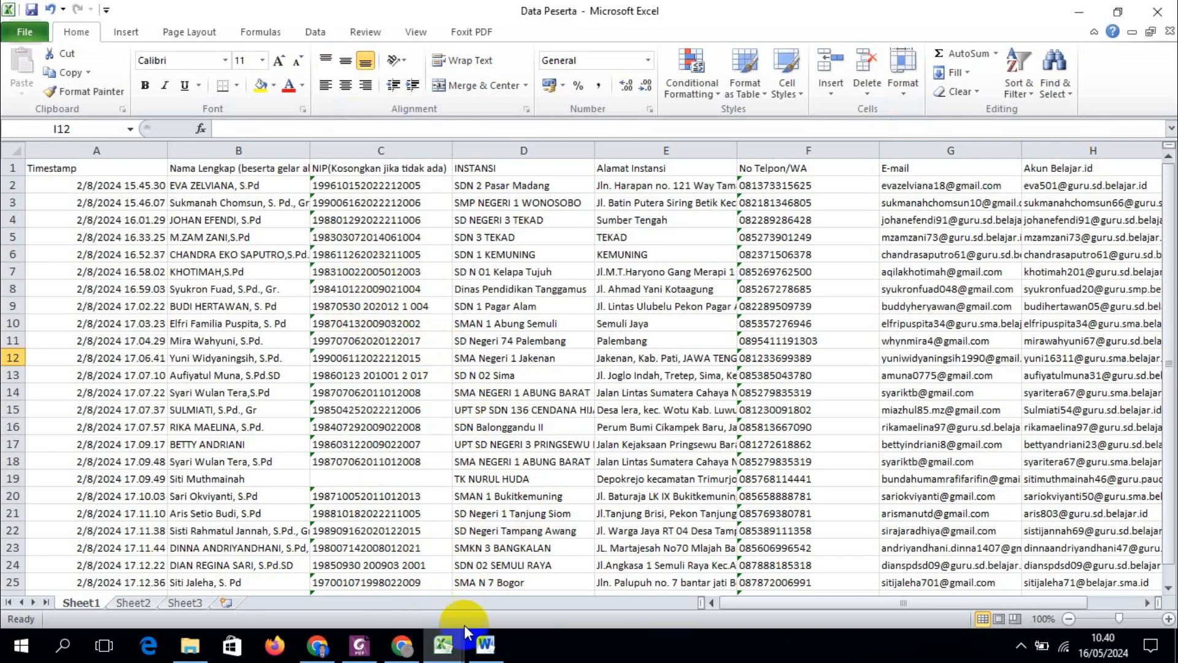
{"action": "left_click", "coordinate": [445, 652]}
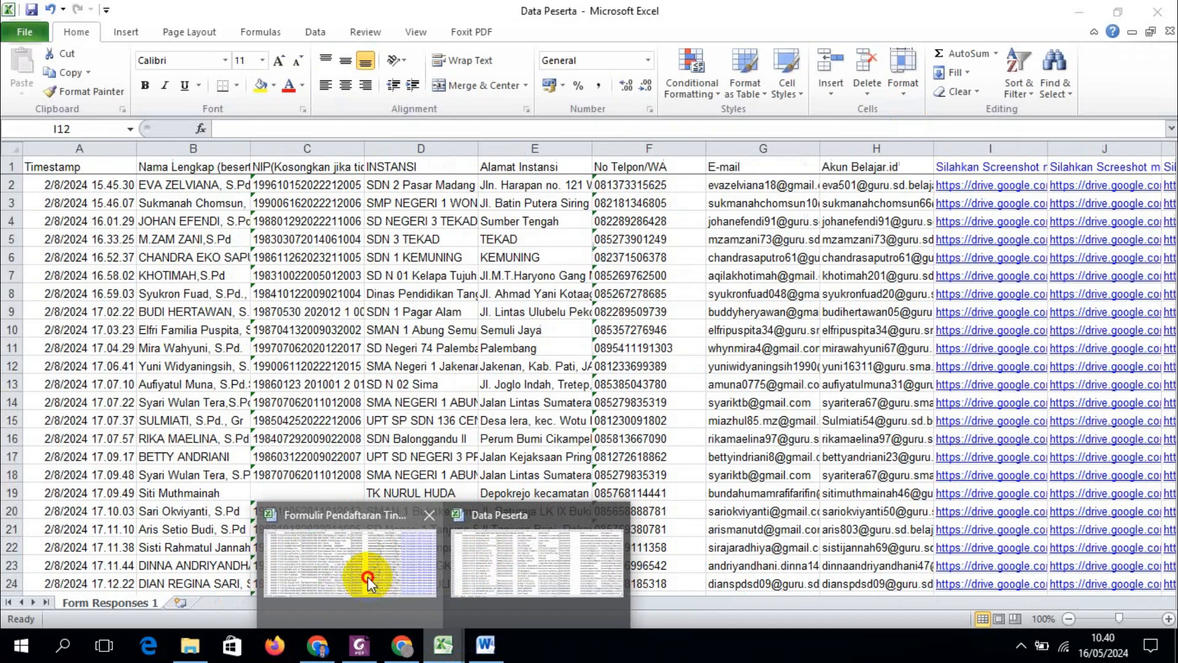
{"action": "left_click", "coordinate": [380, 540]}
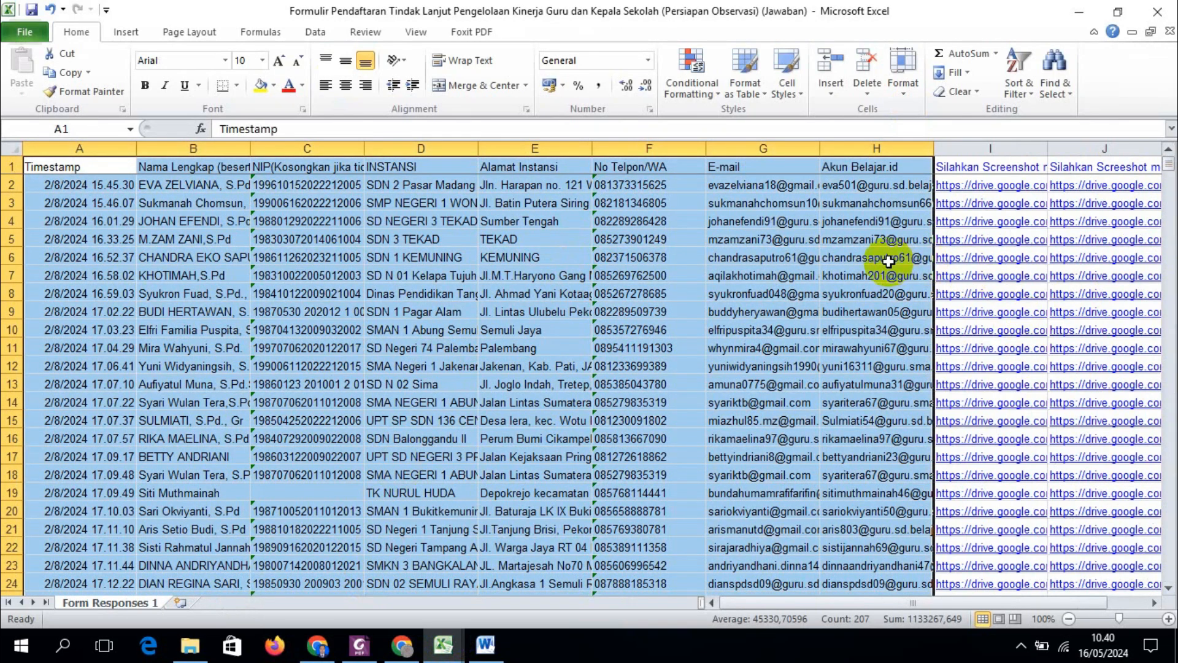
{"action": "scroll", "coordinate": [914, 282], "scroll_direction": "down", "scroll_amount": 2}
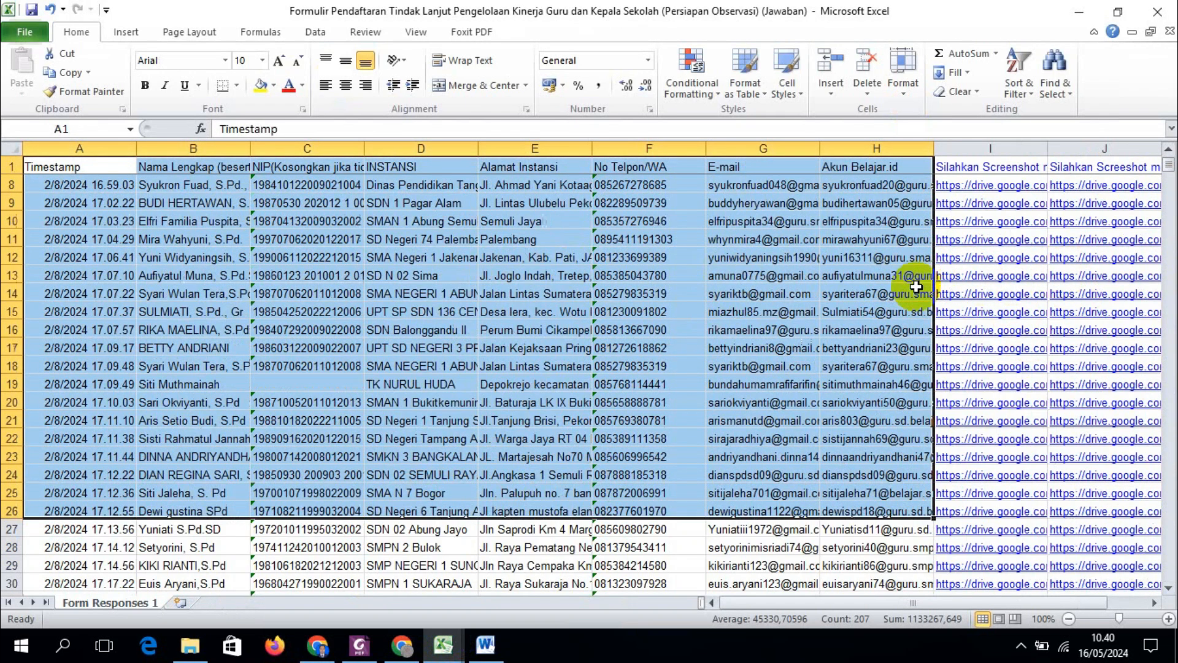
{"action": "scroll", "coordinate": [916, 286], "scroll_direction": "up", "scroll_amount": 2}
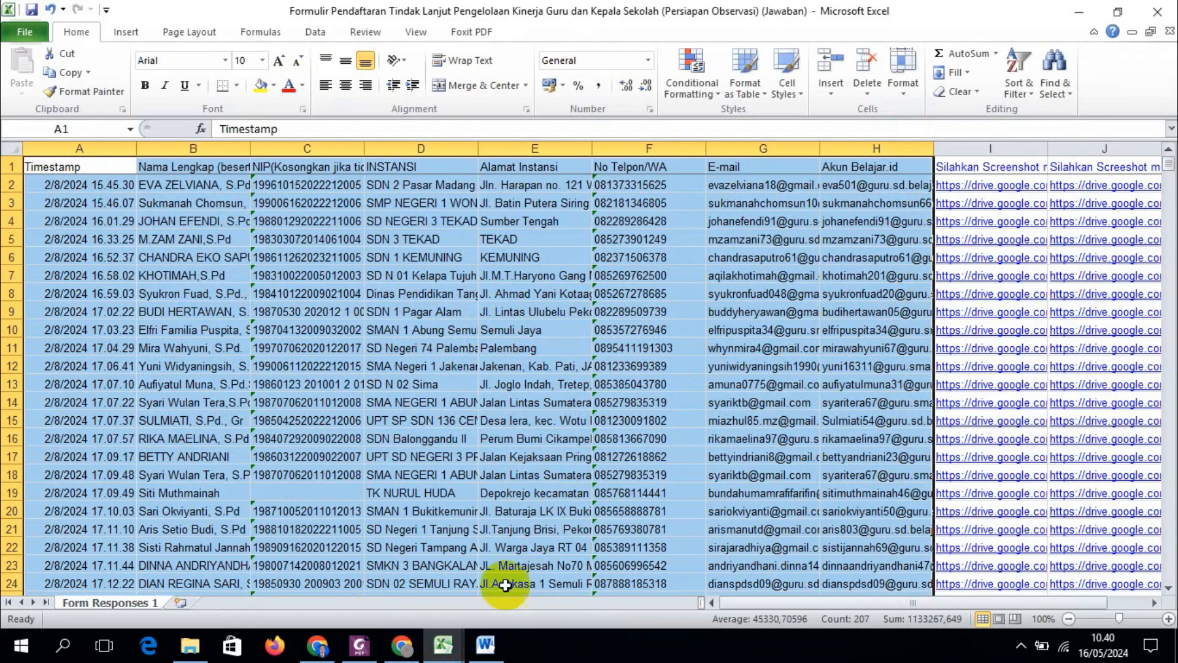
Switch to Chrome and view the download formats offered for the Formulir Pendaftaran response spreadsheet
{"action": "left_click", "coordinate": [321, 644]}
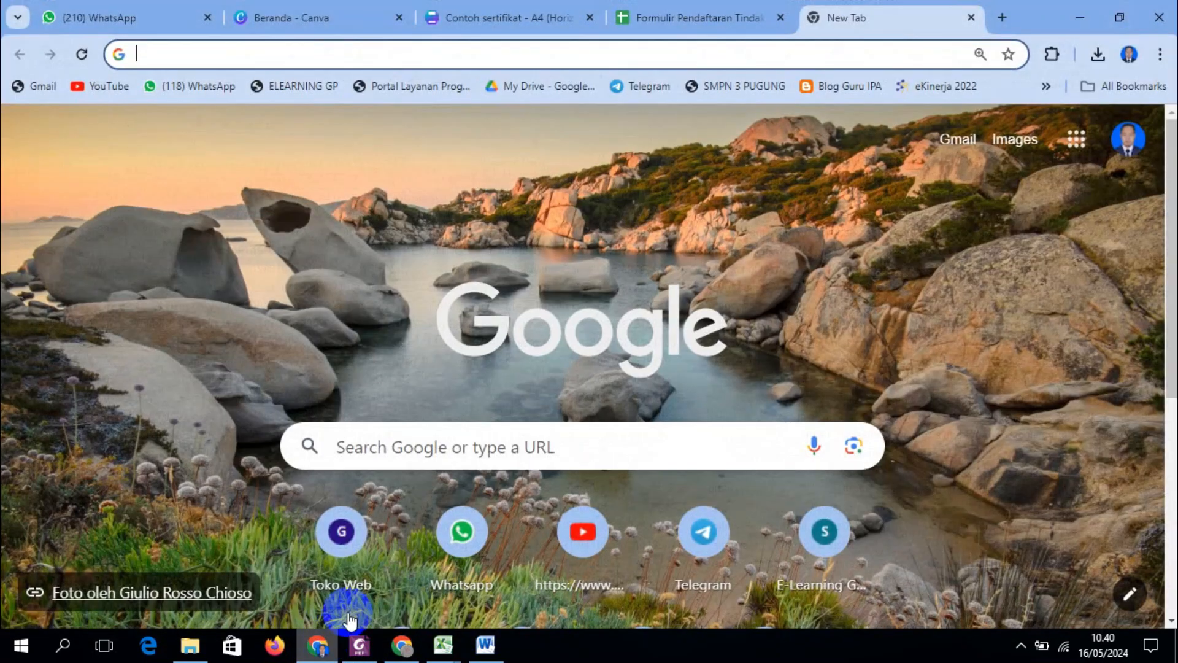
{"action": "left_click", "coordinate": [701, 19]}
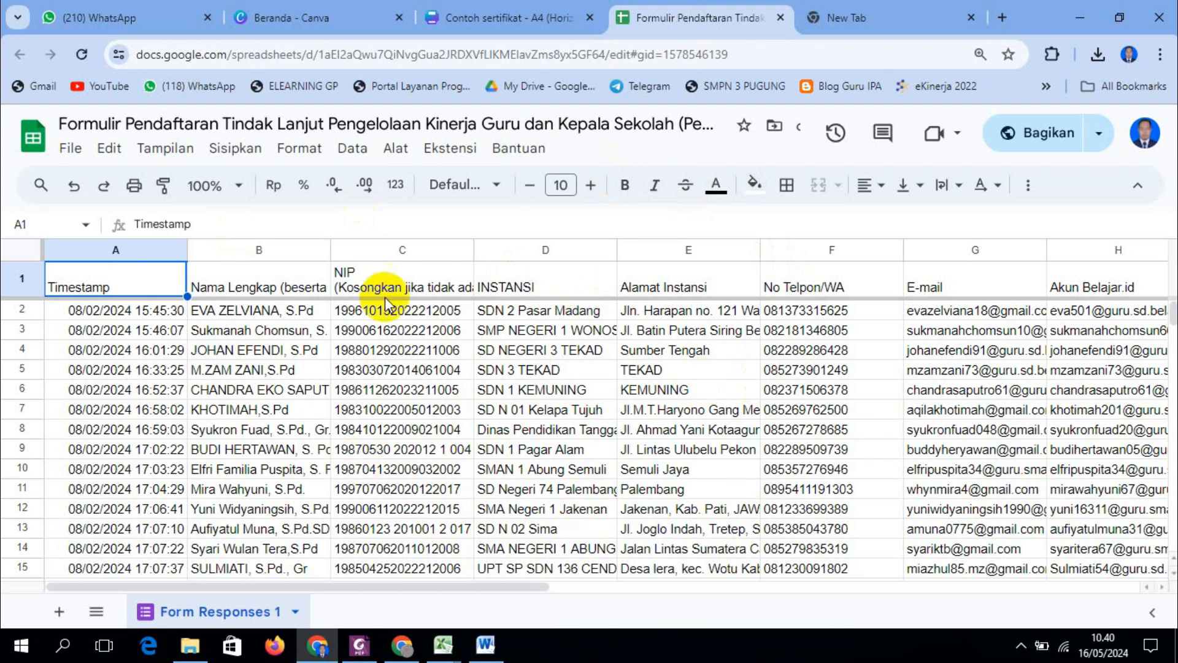
{"action": "left_click", "coordinate": [70, 152]}
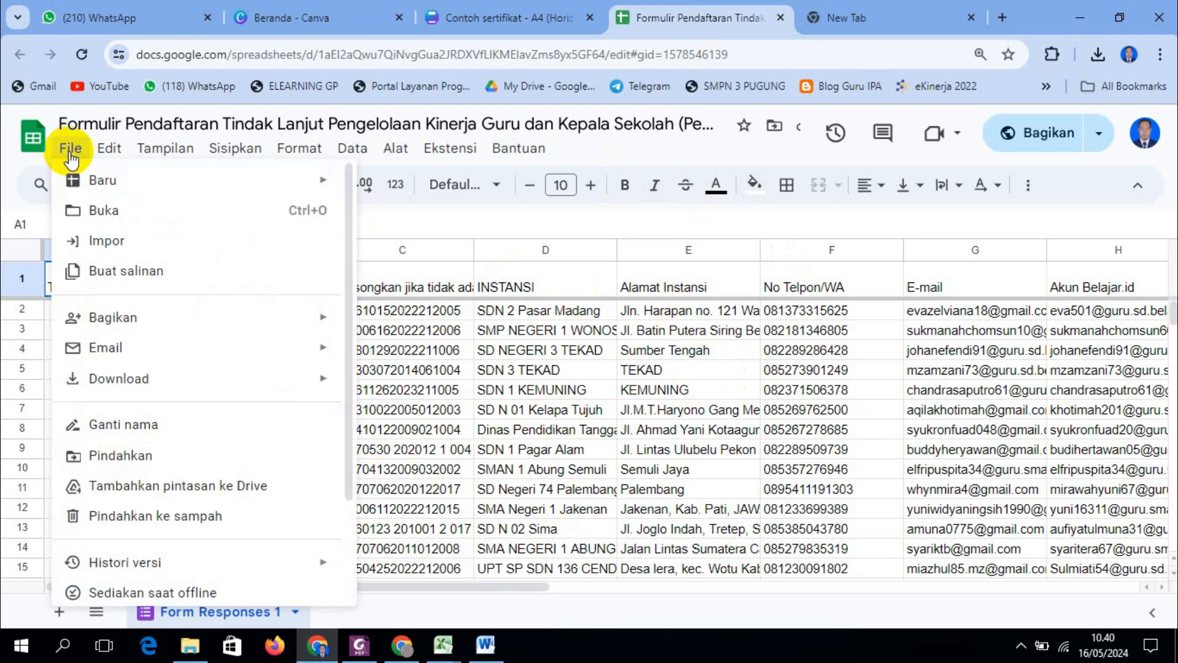
{"action": "mouse_move", "coordinate": [279, 380]}
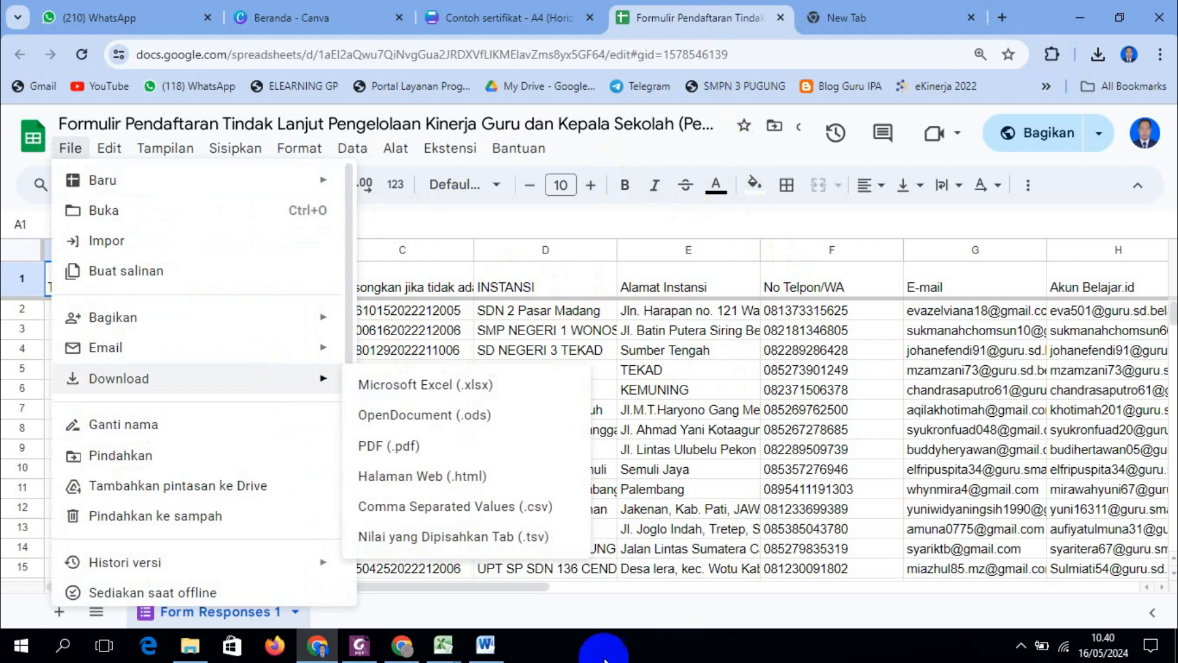
Review the Data Peserta workbook in Excel, and return to the response spreadsheet in Chrome
{"action": "left_click", "coordinate": [442, 644]}
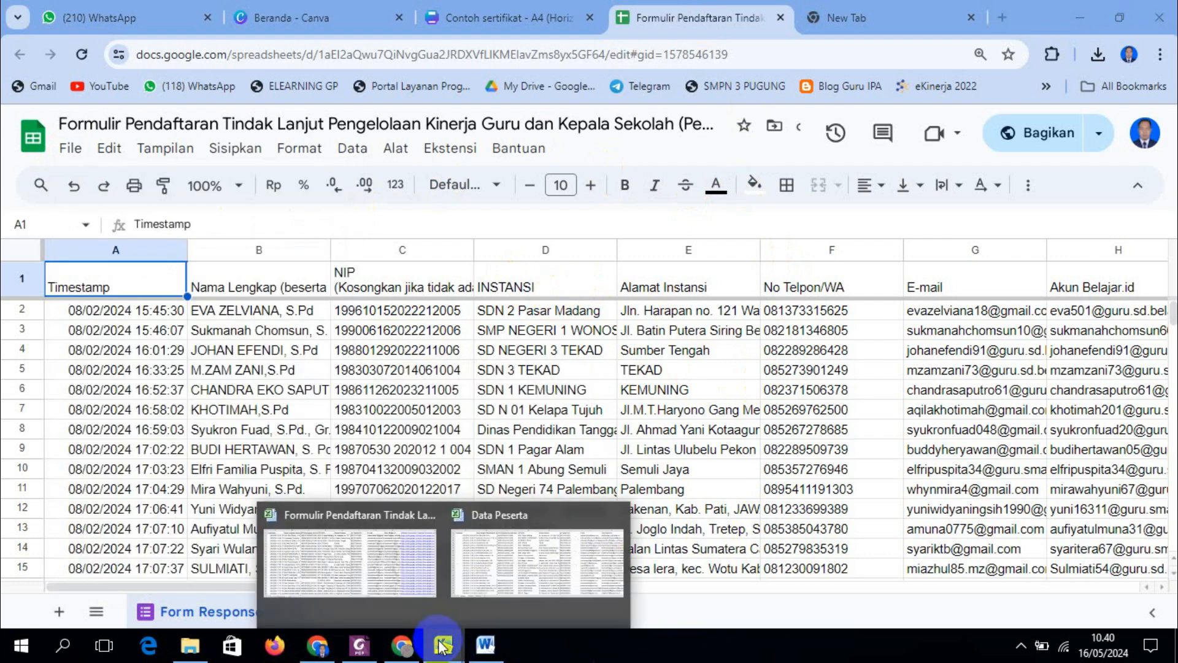
{"action": "left_click", "coordinate": [515, 577]}
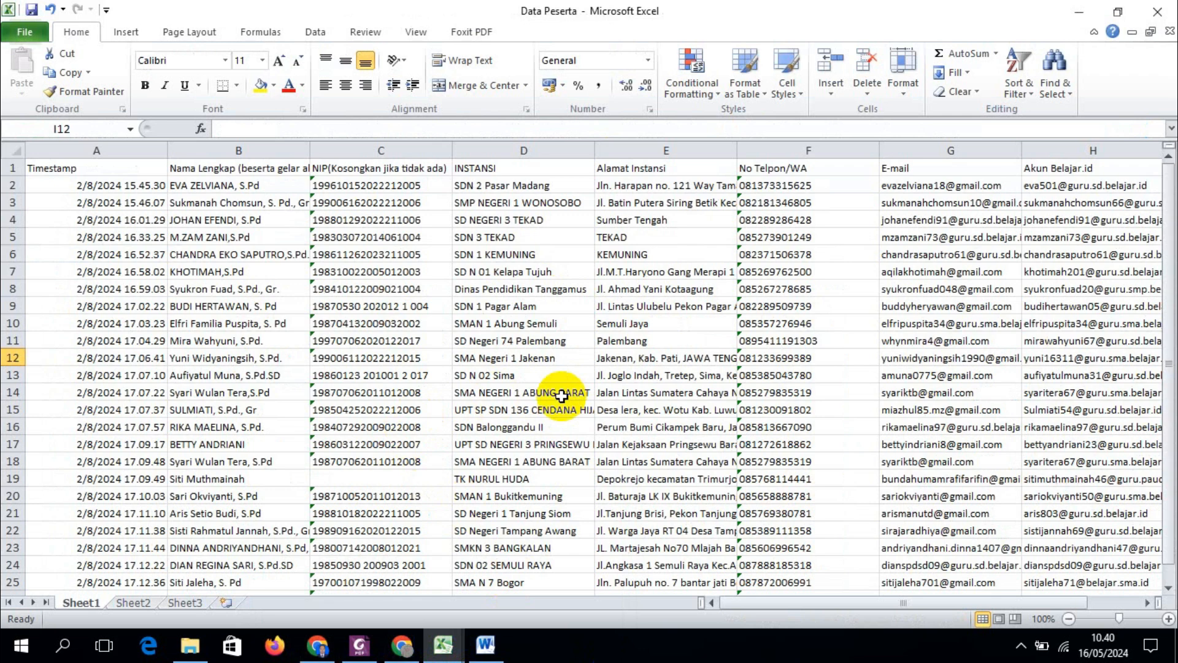
{"action": "left_click", "coordinate": [312, 658]}
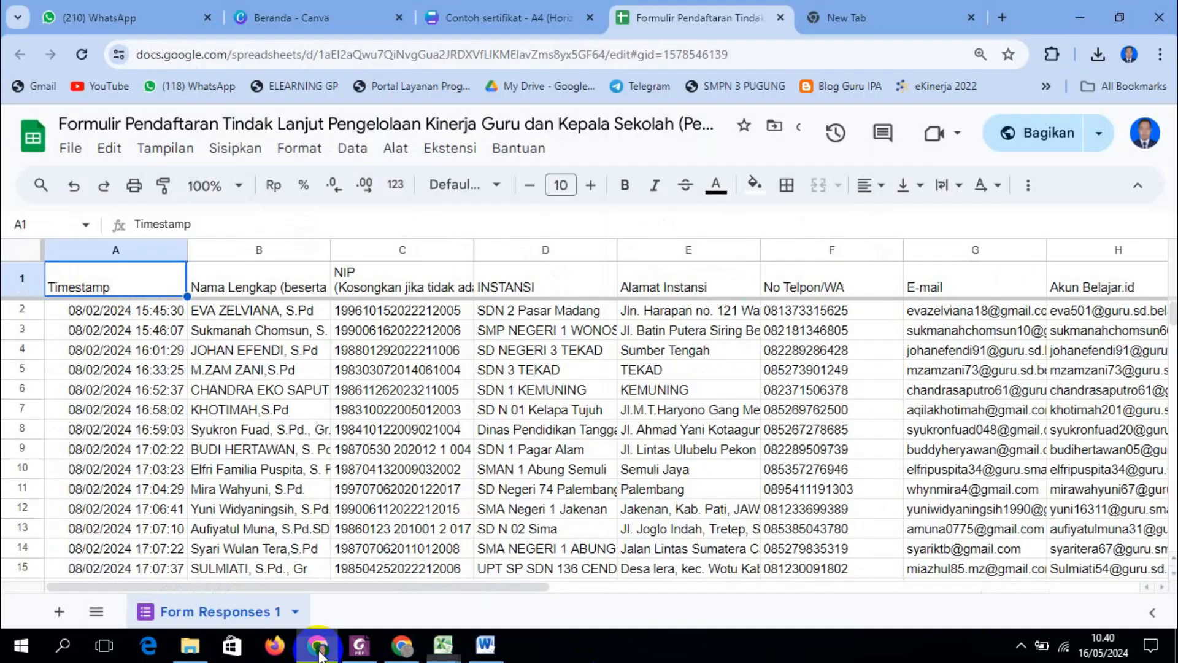
Open Canva from the Google apps list of the signed-in learning account
{"action": "left_click", "coordinate": [856, 14]}
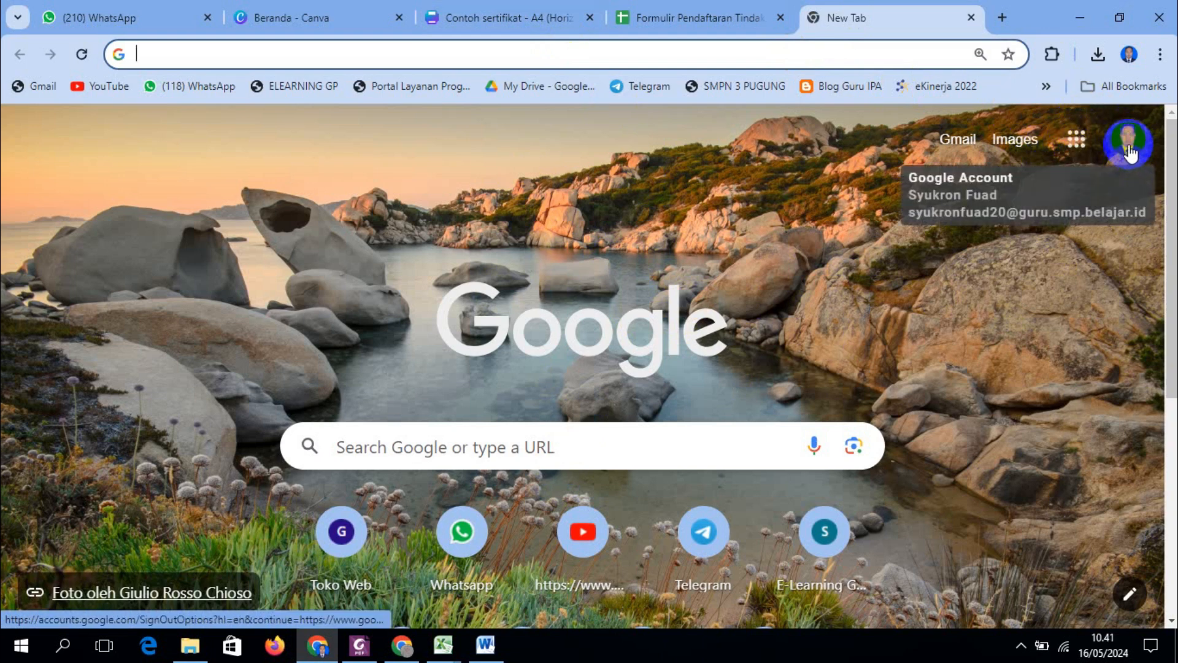
{"action": "left_click", "coordinate": [1075, 147]}
{"action": "scroll", "coordinate": [959, 303], "scroll_direction": "down", "scroll_amount": 8}
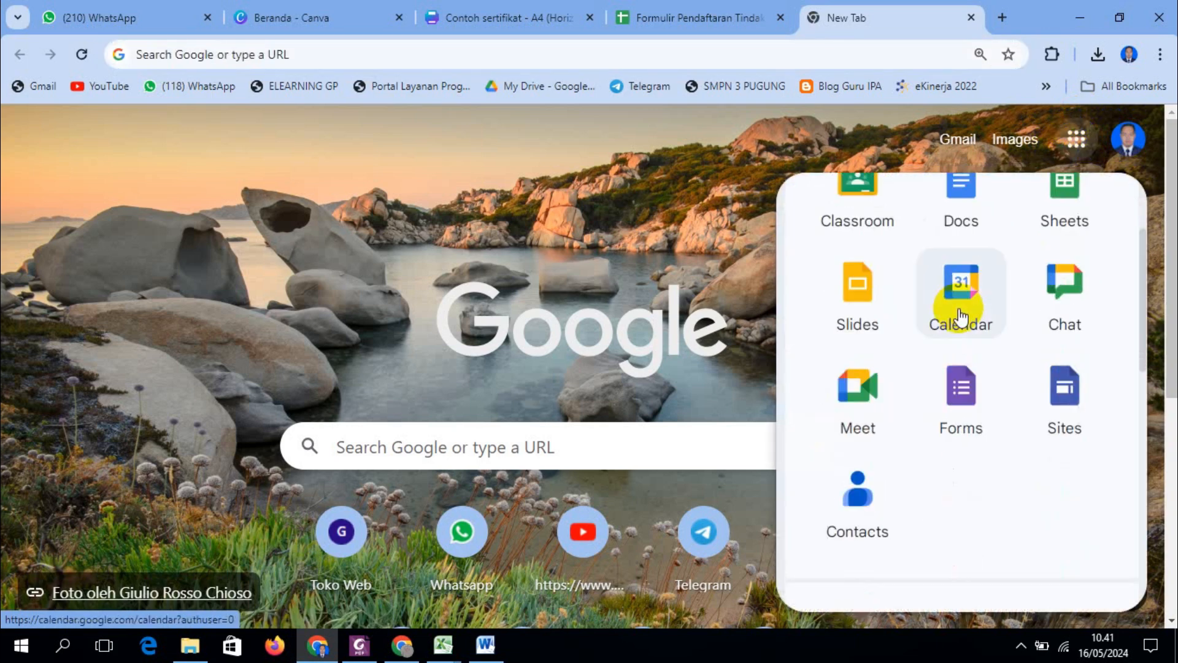
{"action": "scroll", "coordinate": [960, 317], "scroll_direction": "down", "scroll_amount": 7}
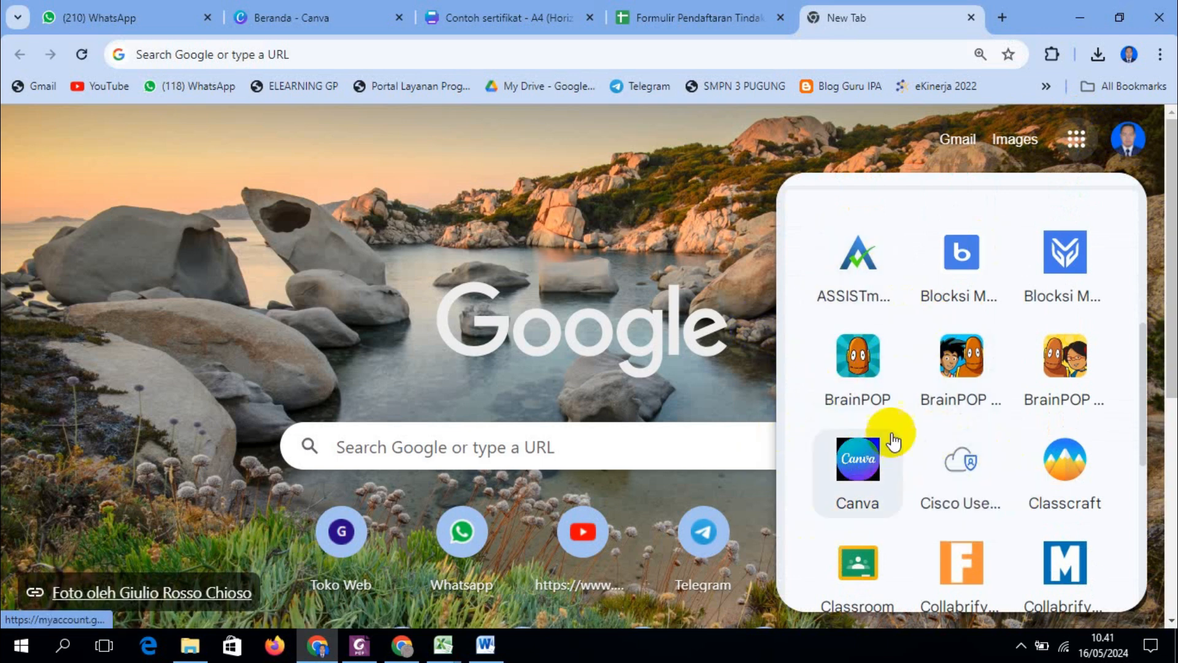
{"action": "left_click", "coordinate": [862, 456]}
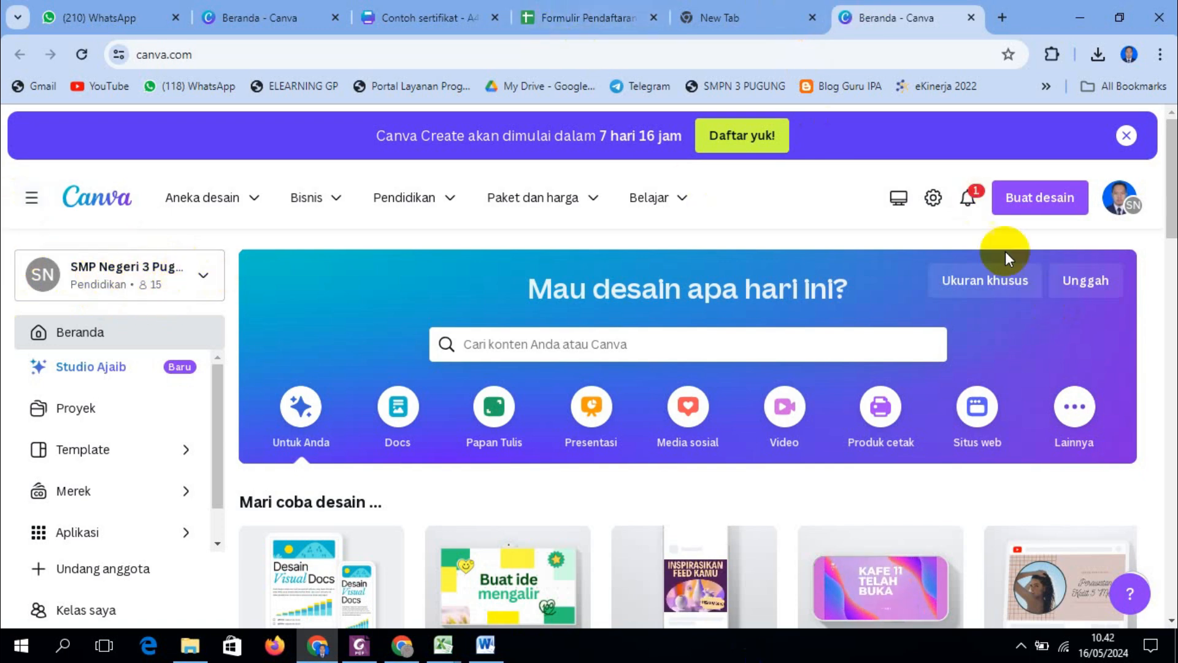
Open Canva a second way through a Google search for "canva", and close that duplicate tab
{"action": "left_click", "coordinate": [739, 15]}
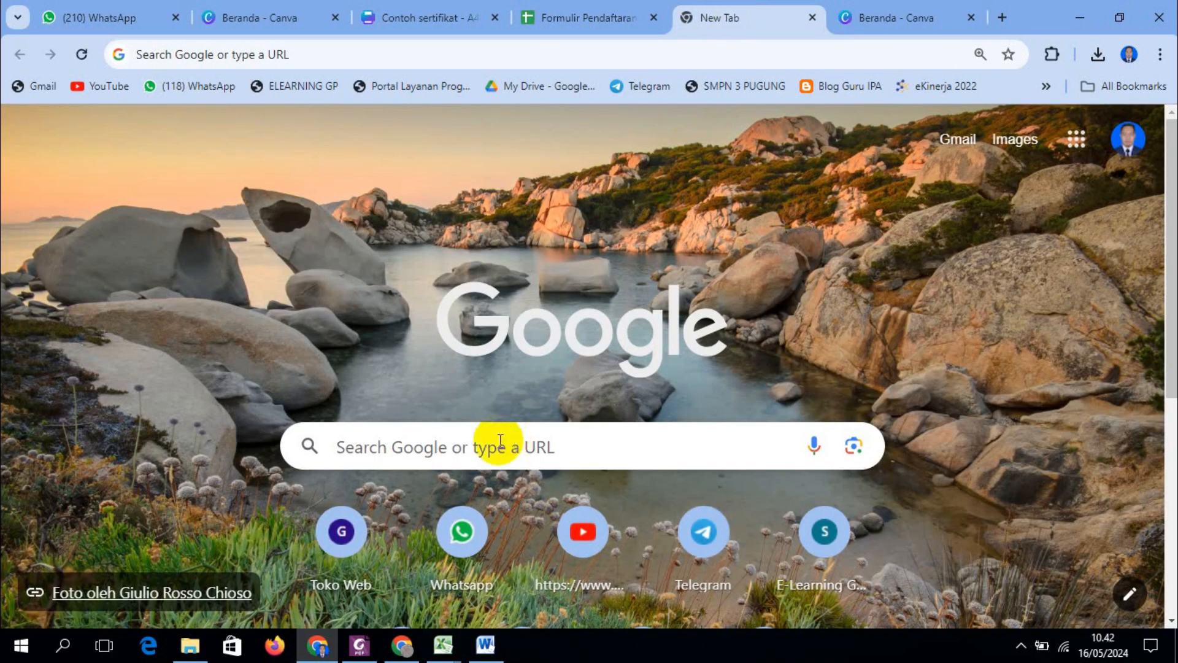
{"action": "mouse_move", "coordinate": [419, 642]}
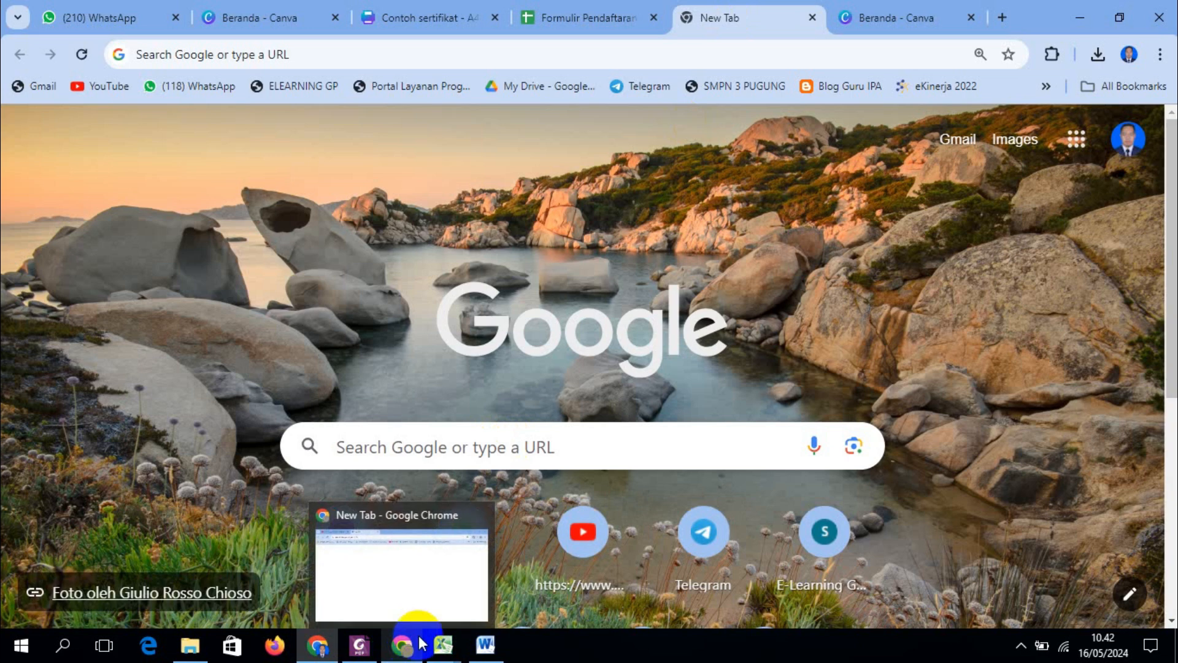
{"action": "left_click", "coordinate": [541, 435]}
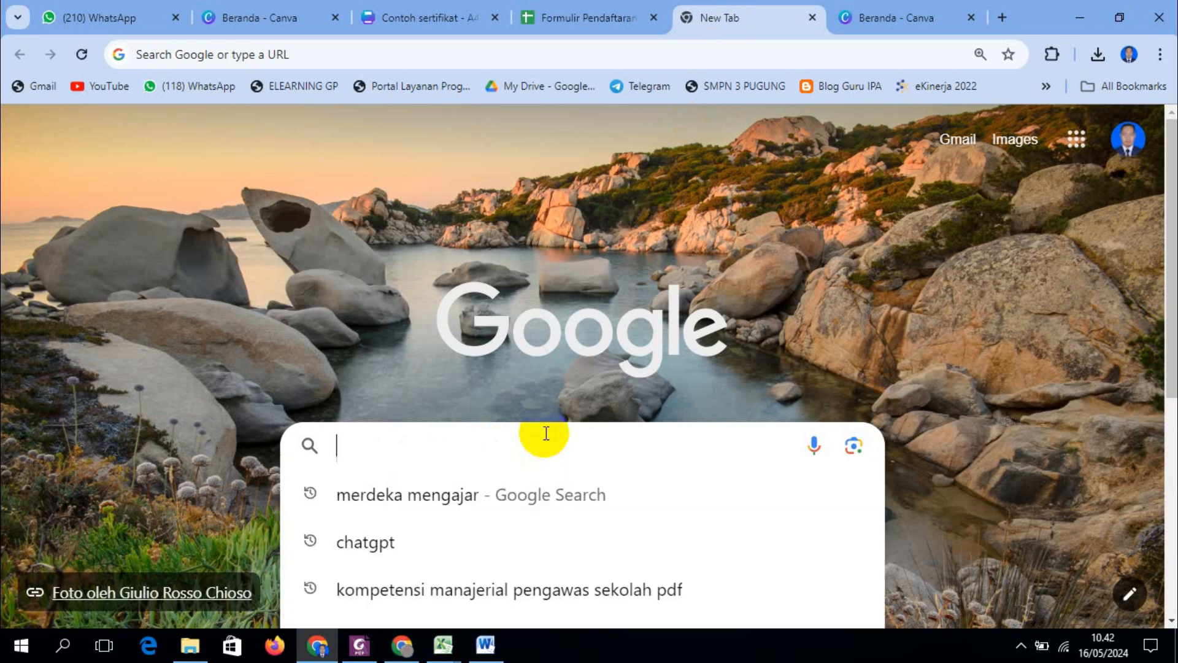
{"action": "type", "text": "ca"}
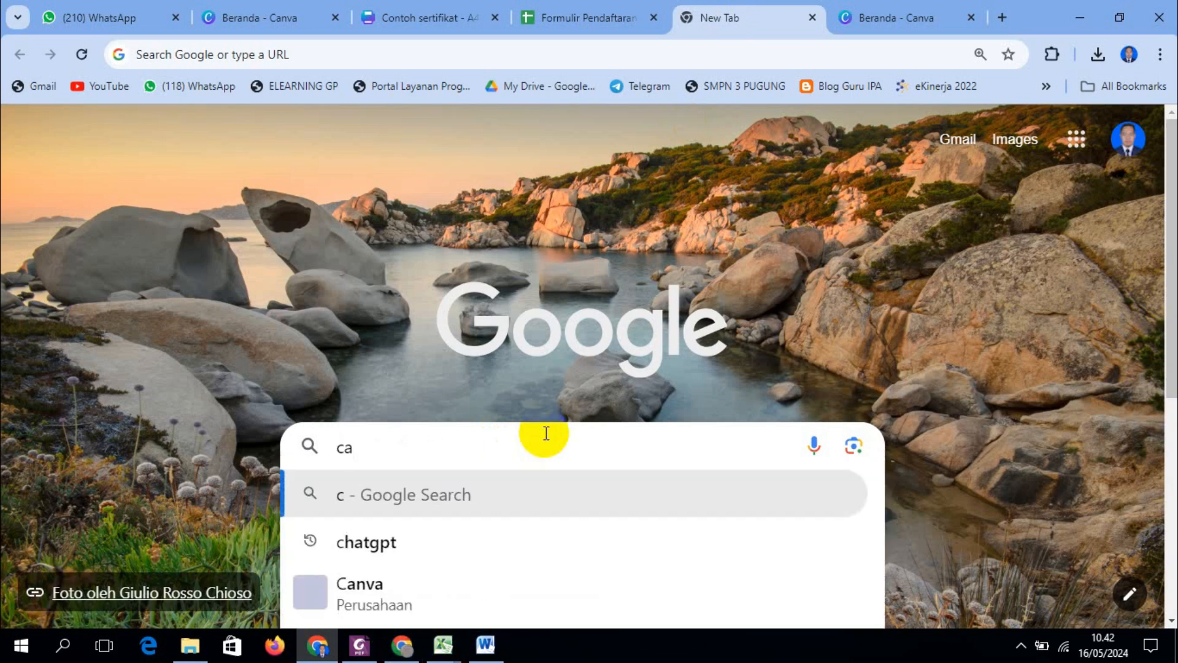
{"action": "type", "text": "nva"}
{"action": "key", "text": "Return"}
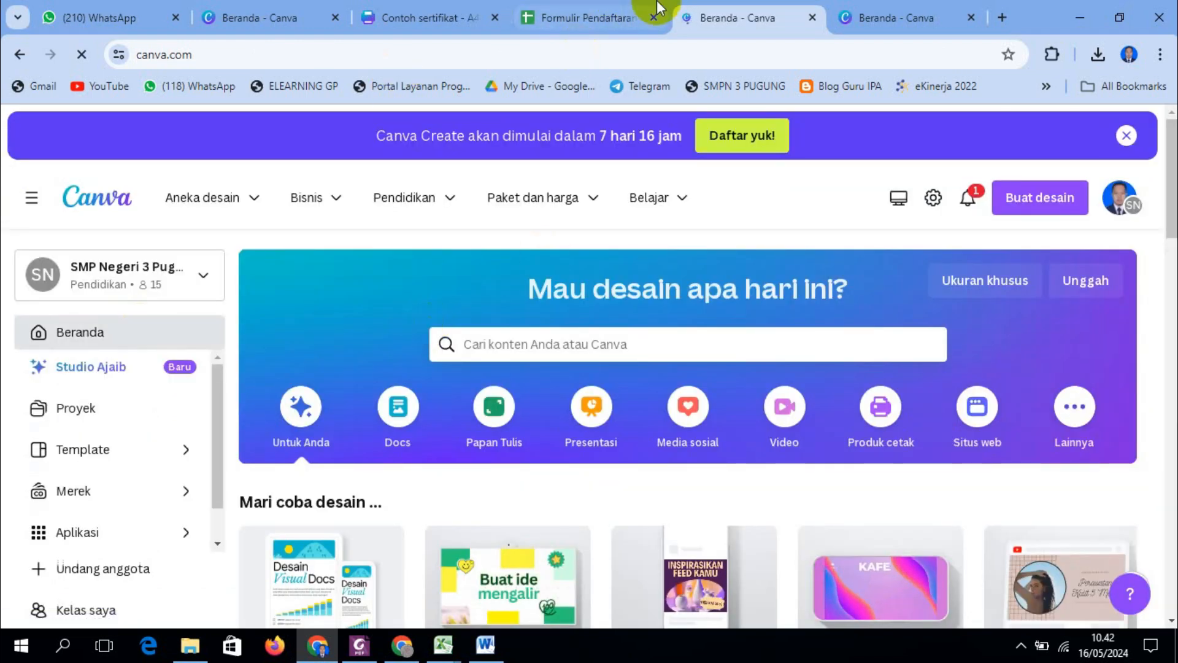
{"action": "left_click", "coordinate": [811, 19]}
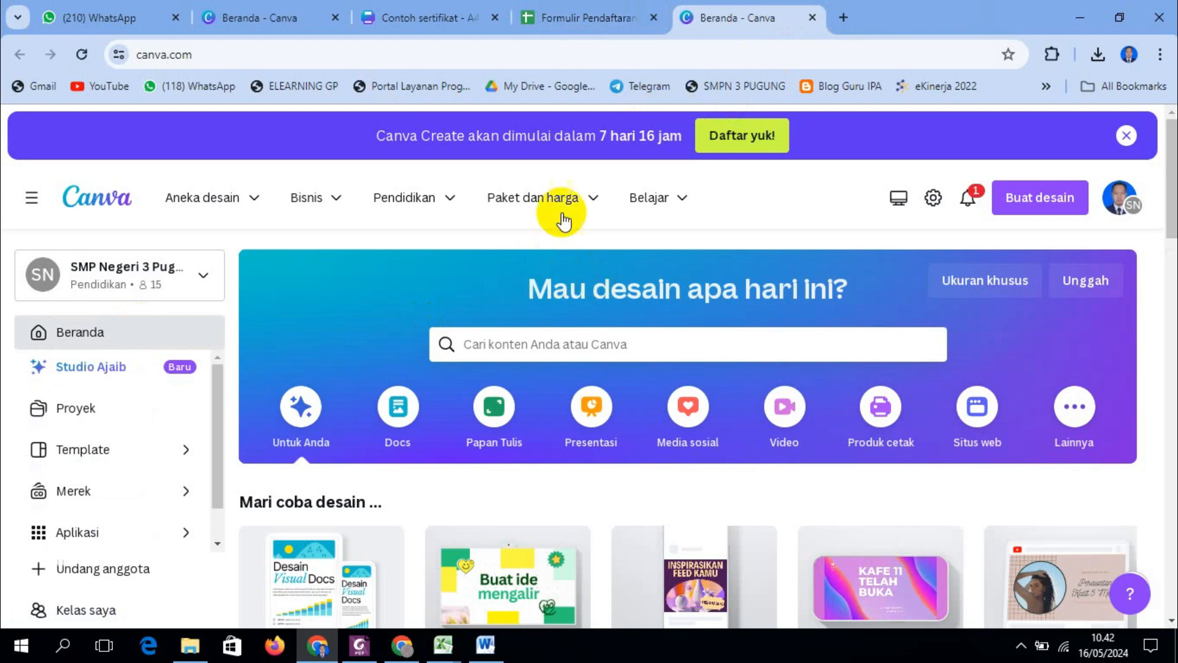
Search Canva's templates for "sertifikat"
{"action": "scroll", "coordinate": [663, 289], "scroll_direction": "down", "scroll_amount": 5}
{"action": "scroll", "coordinate": [658, 289], "scroll_direction": "up", "scroll_amount": 5}
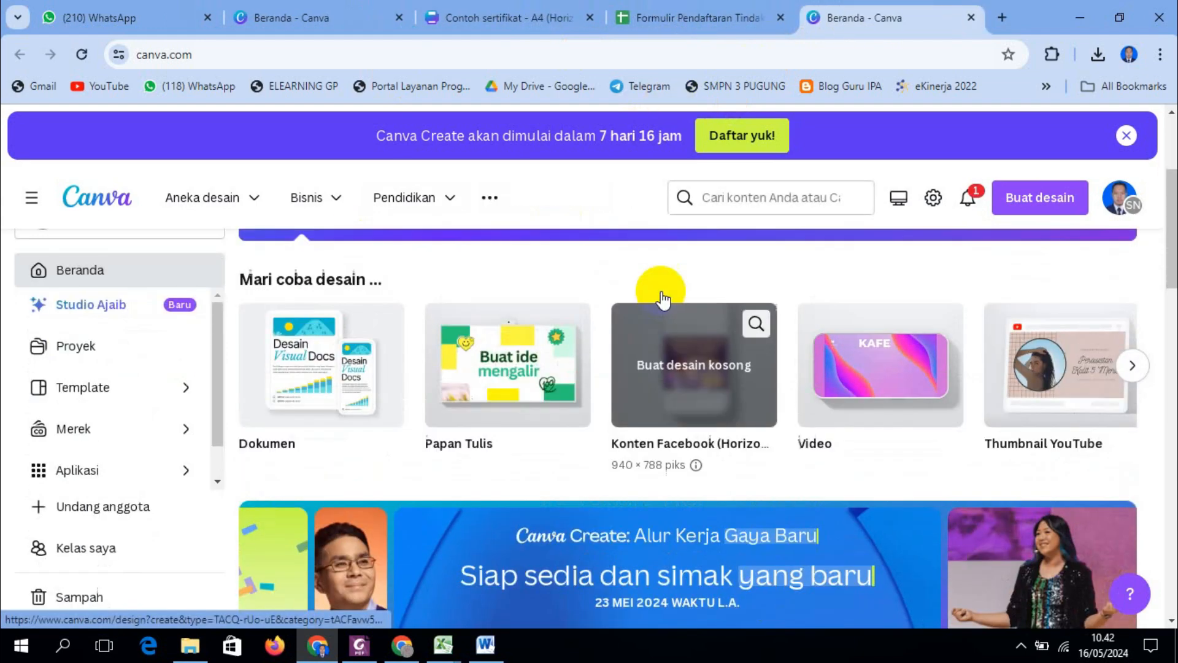
{"action": "scroll", "coordinate": [657, 289], "scroll_direction": "down", "scroll_amount": 5}
{"action": "scroll", "coordinate": [661, 291], "scroll_direction": "down", "scroll_amount": 2}
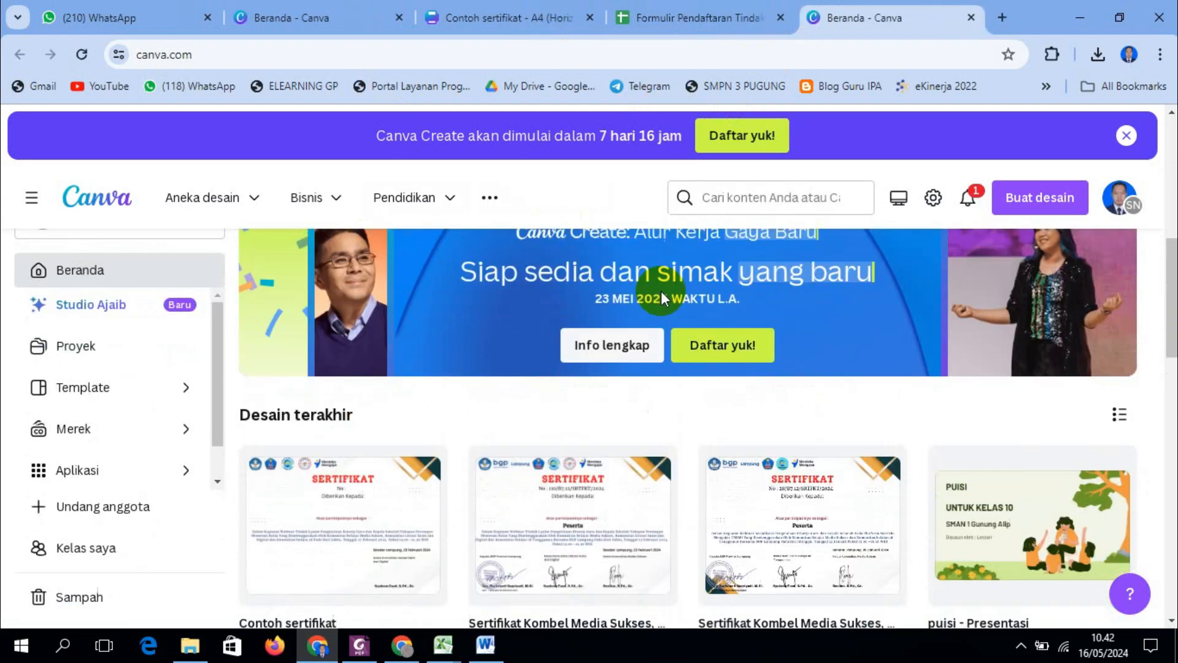
{"action": "scroll", "coordinate": [661, 291], "scroll_direction": "up", "scroll_amount": 7}
{"action": "left_click", "coordinate": [543, 341]}
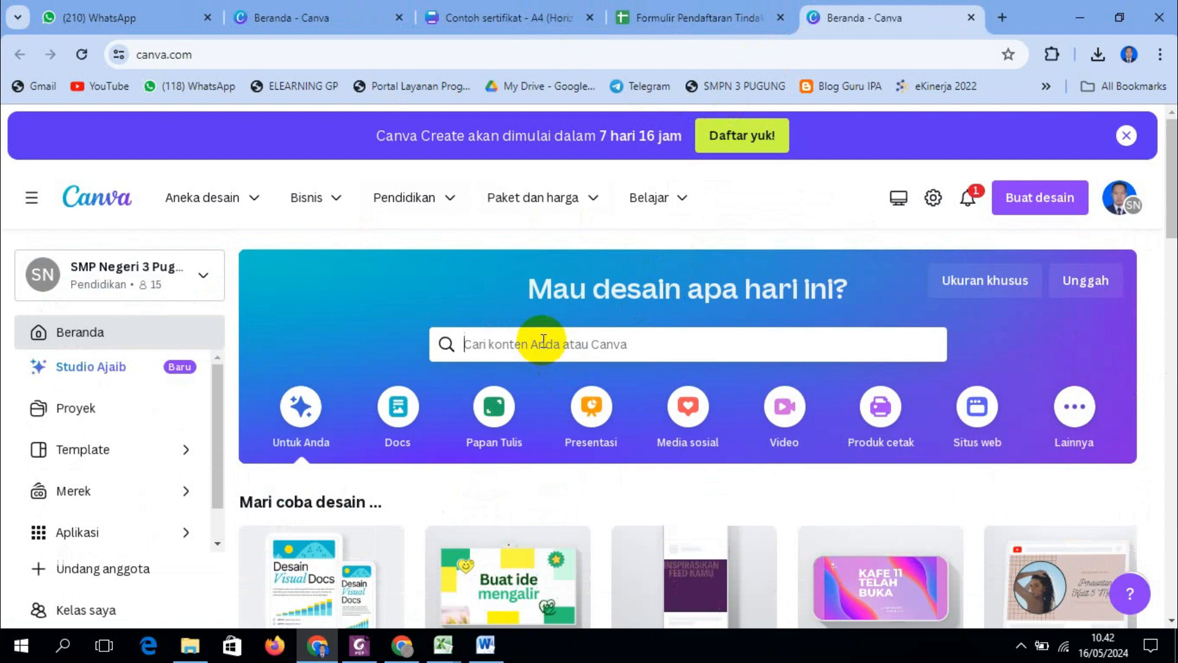
{"action": "type", "text": "s"}
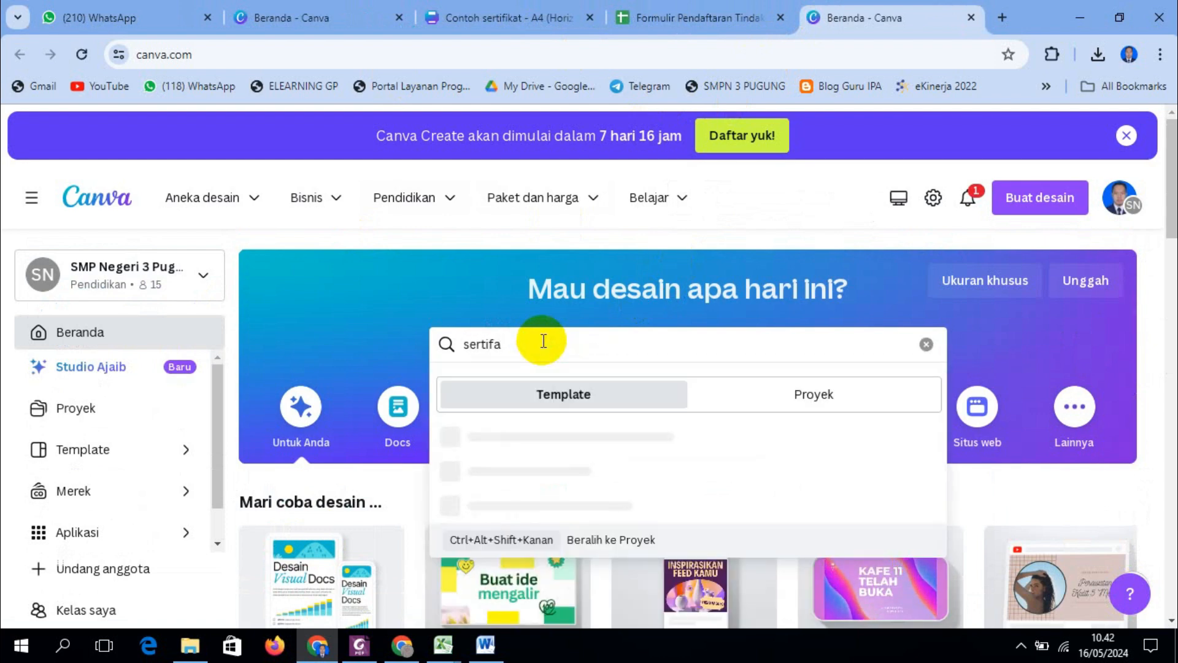
{"action": "type", "text": "ertifikat"}
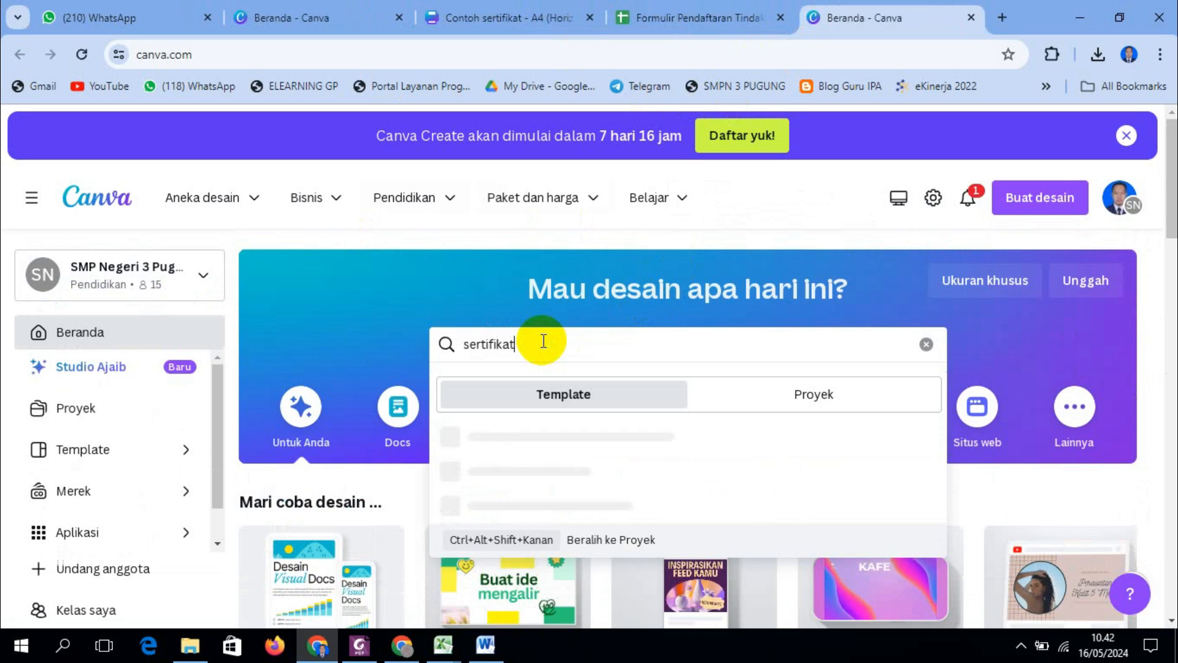
{"action": "key", "text": "Return"}
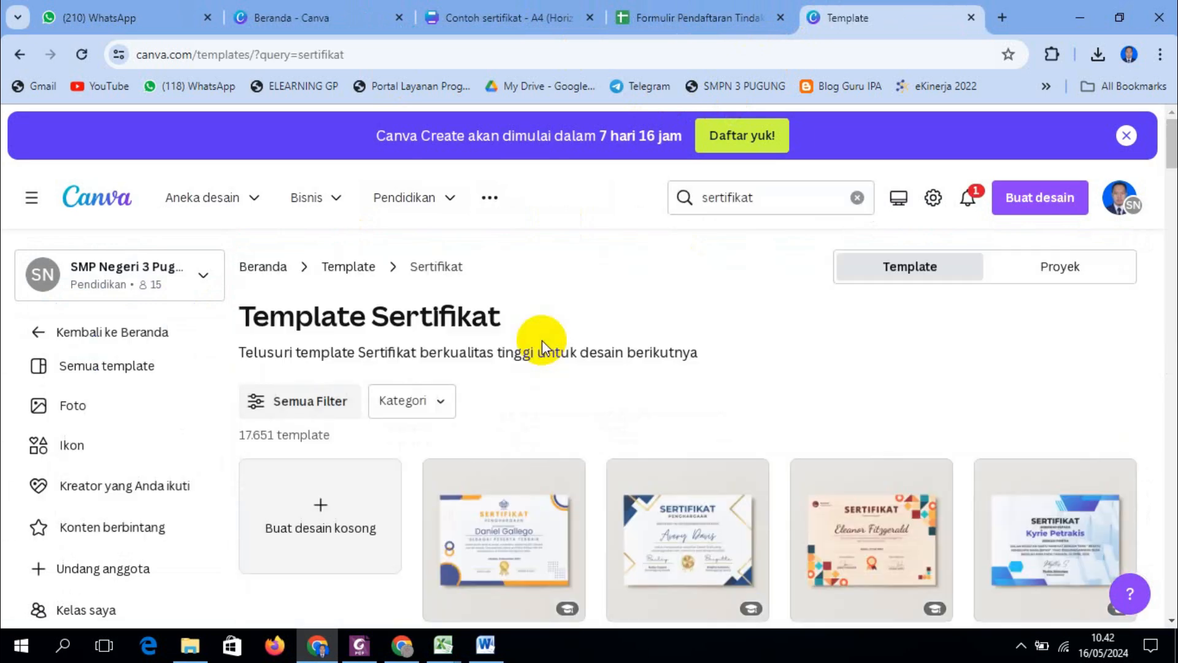
Browse the certificate template results to compare the available designs
{"action": "scroll", "coordinate": [712, 437], "scroll_direction": "down", "scroll_amount": 2}
{"action": "scroll", "coordinate": [712, 443], "scroll_direction": "down", "scroll_amount": 3}
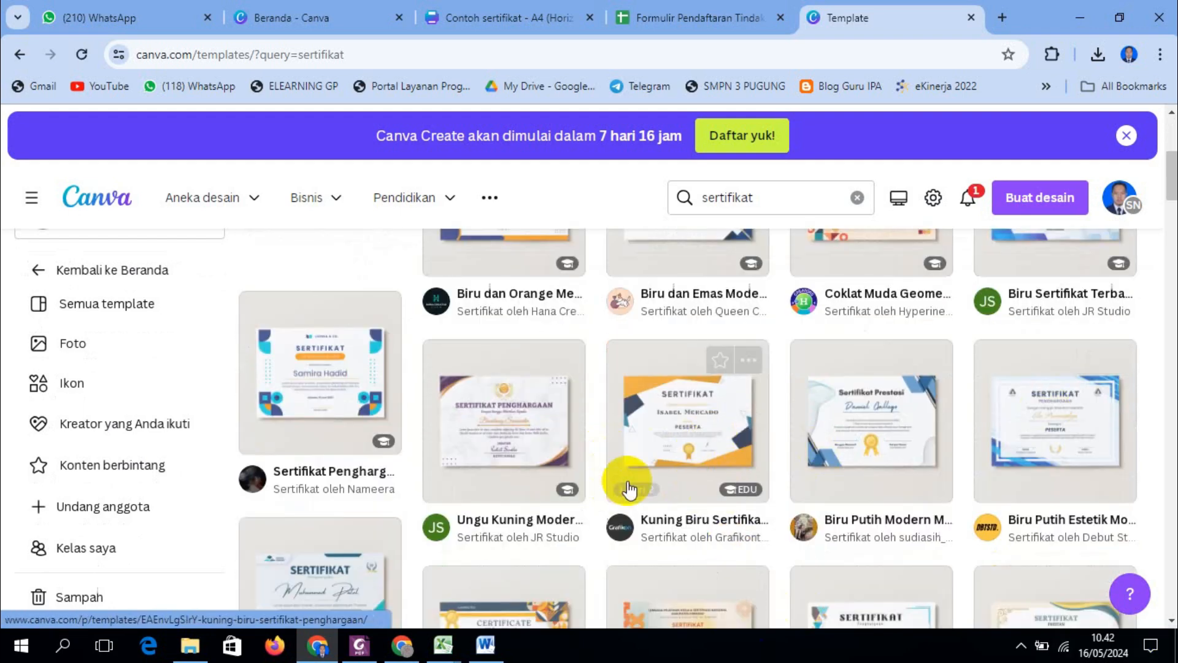
{"action": "scroll", "coordinate": [608, 383], "scroll_direction": "down", "scroll_amount": 3}
{"action": "scroll", "coordinate": [605, 391], "scroll_direction": "down", "scroll_amount": 2}
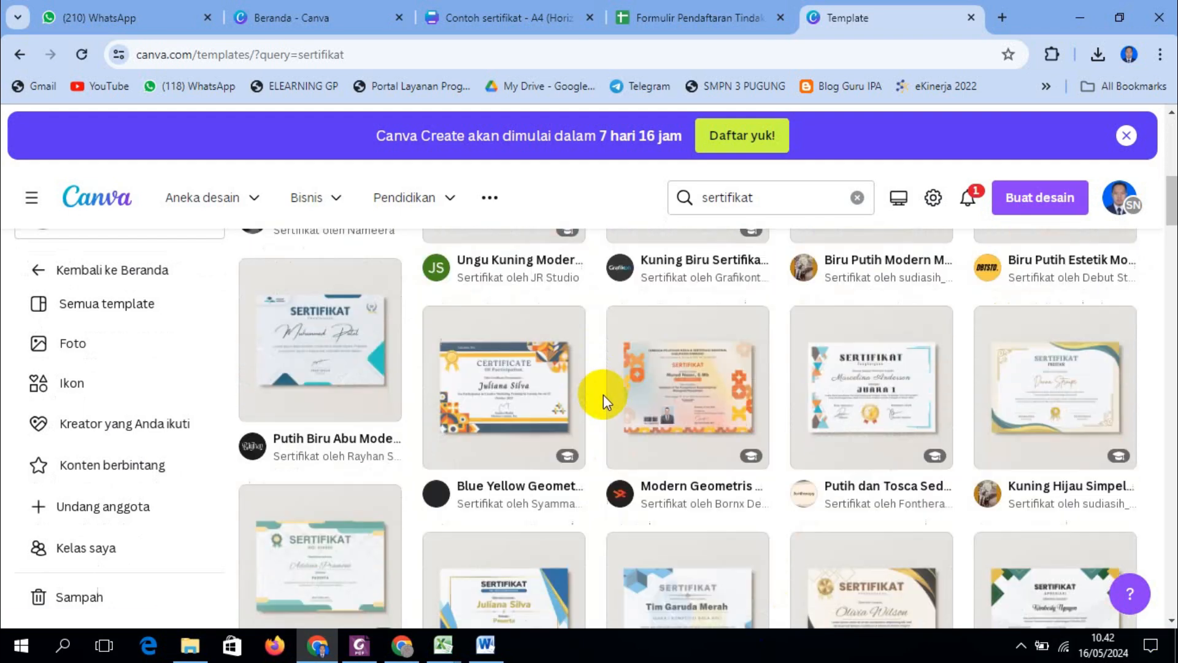
{"action": "scroll", "coordinate": [603, 369], "scroll_direction": "down", "scroll_amount": 4}
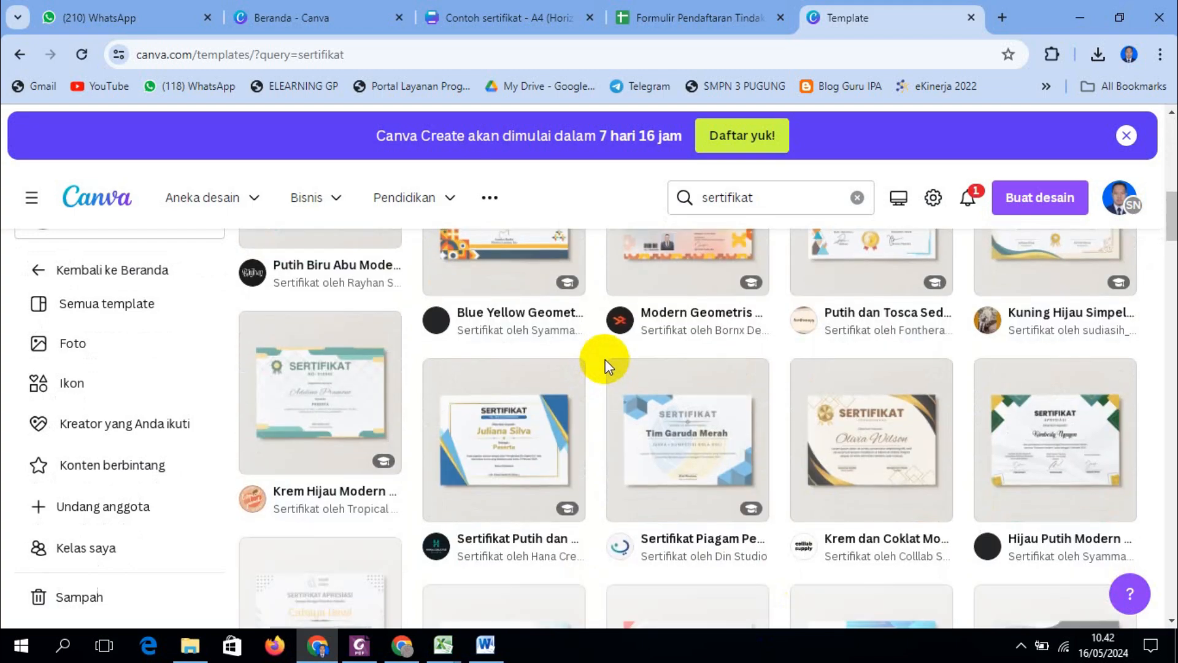
{"action": "scroll", "coordinate": [605, 359], "scroll_direction": "down", "scroll_amount": 7}
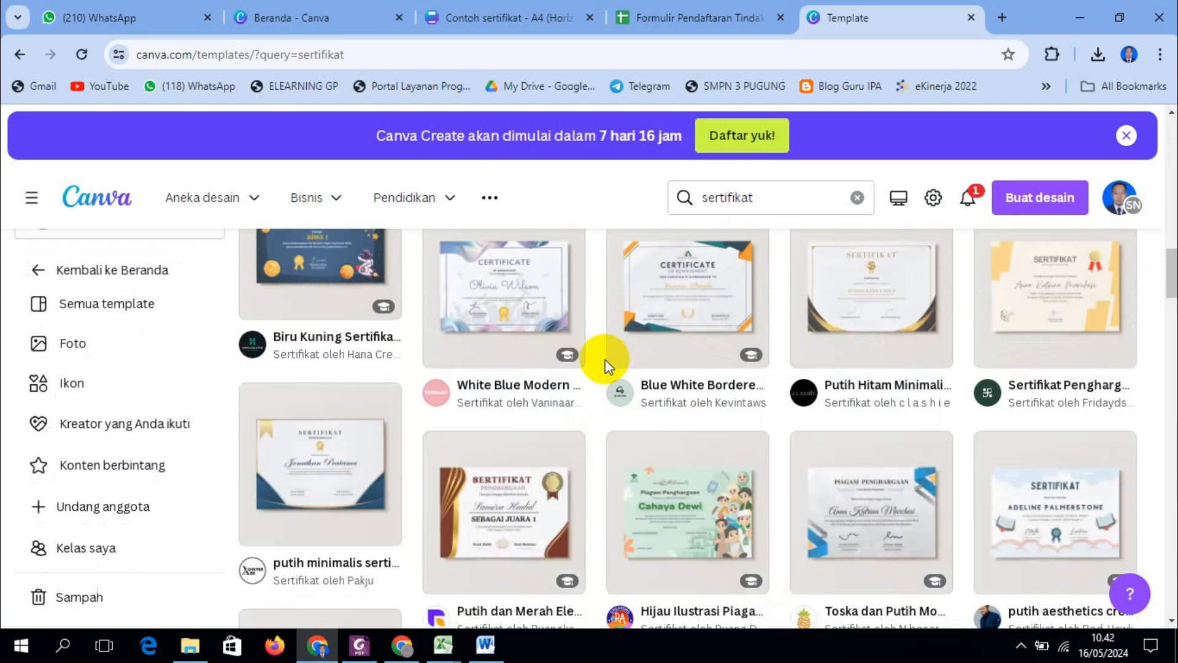
{"action": "scroll", "coordinate": [605, 359], "scroll_direction": "down", "scroll_amount": 4}
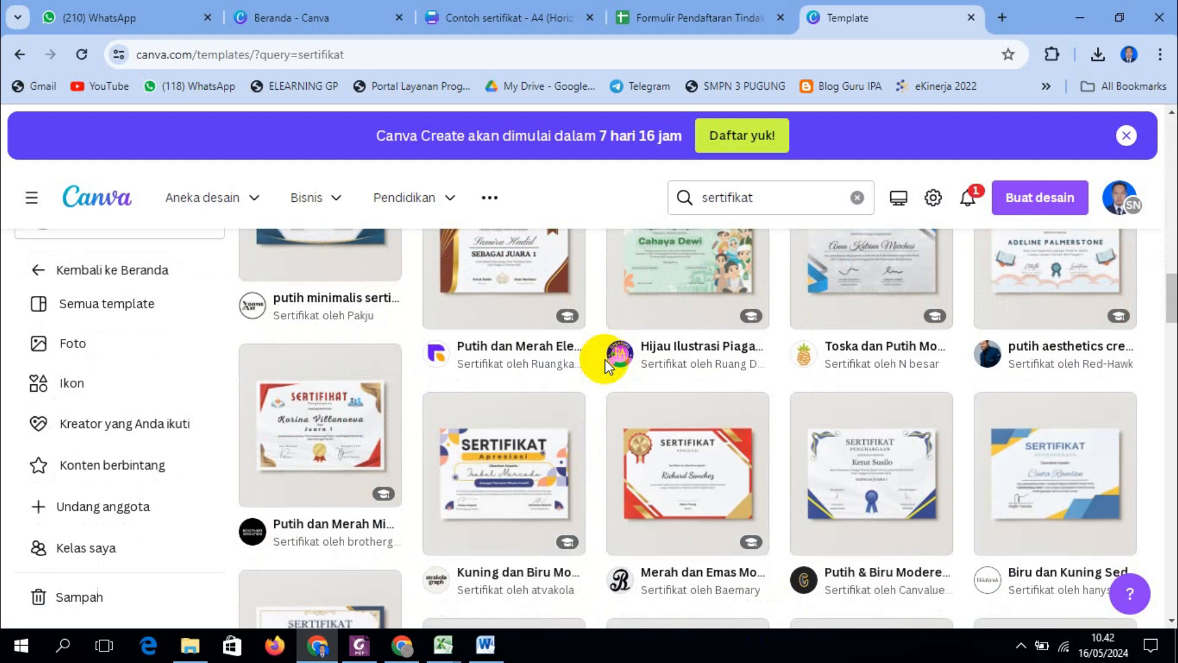
{"action": "scroll", "coordinate": [605, 364], "scroll_direction": "down", "scroll_amount": 4}
{"action": "scroll", "coordinate": [605, 359], "scroll_direction": "down", "scroll_amount": 5}
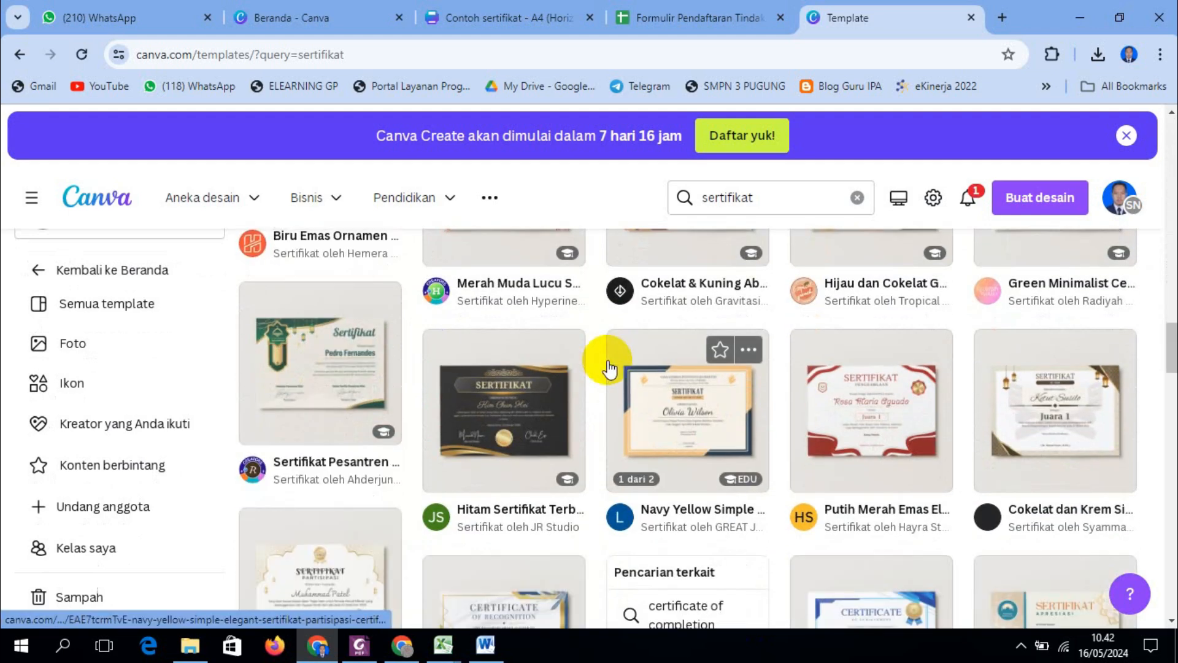
{"action": "scroll", "coordinate": [610, 368], "scroll_direction": "down", "scroll_amount": 4}
{"action": "scroll", "coordinate": [612, 379], "scroll_direction": "down", "scroll_amount": 3}
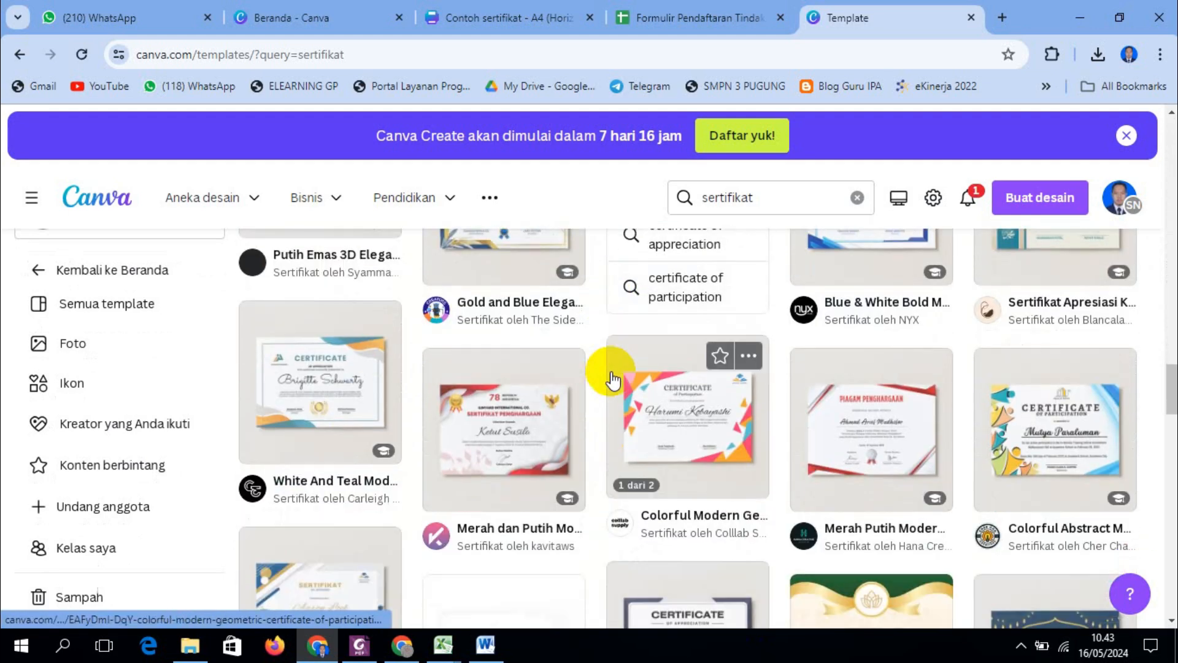
Open the "Biru Putih Modern Minimalis Sertifikat Prestasi" template from the certificate search results
{"action": "scroll", "coordinate": [612, 378], "scroll_direction": "down", "scroll_amount": 4}
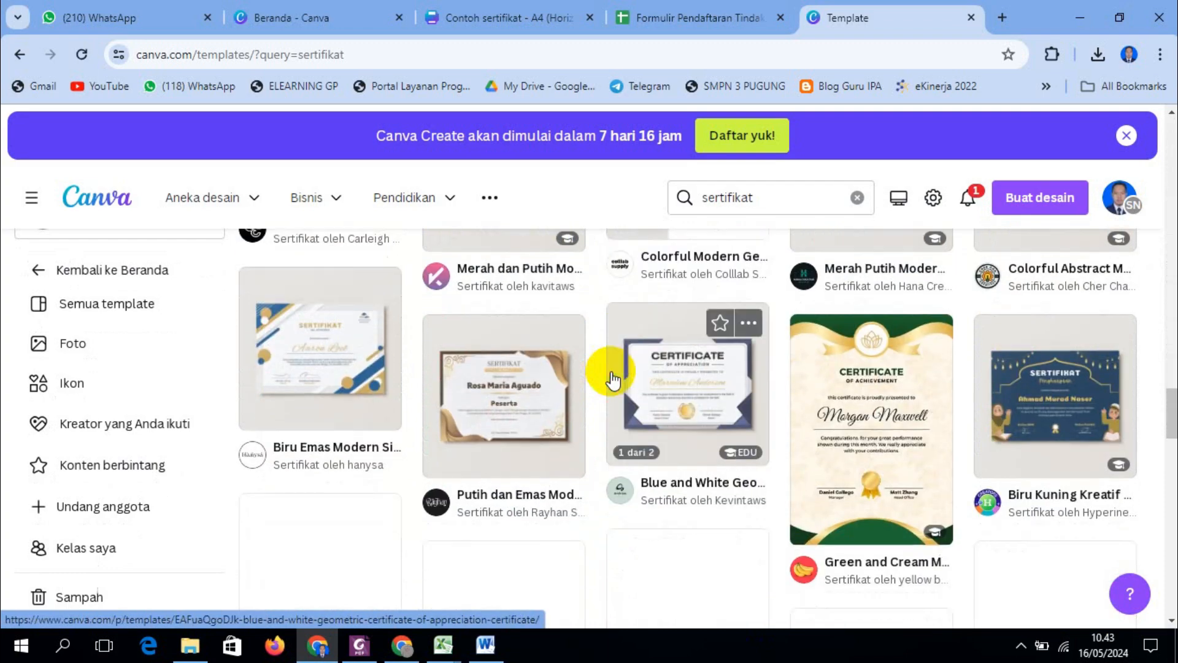
{"action": "scroll", "coordinate": [612, 379], "scroll_direction": "up", "scroll_amount": 15}
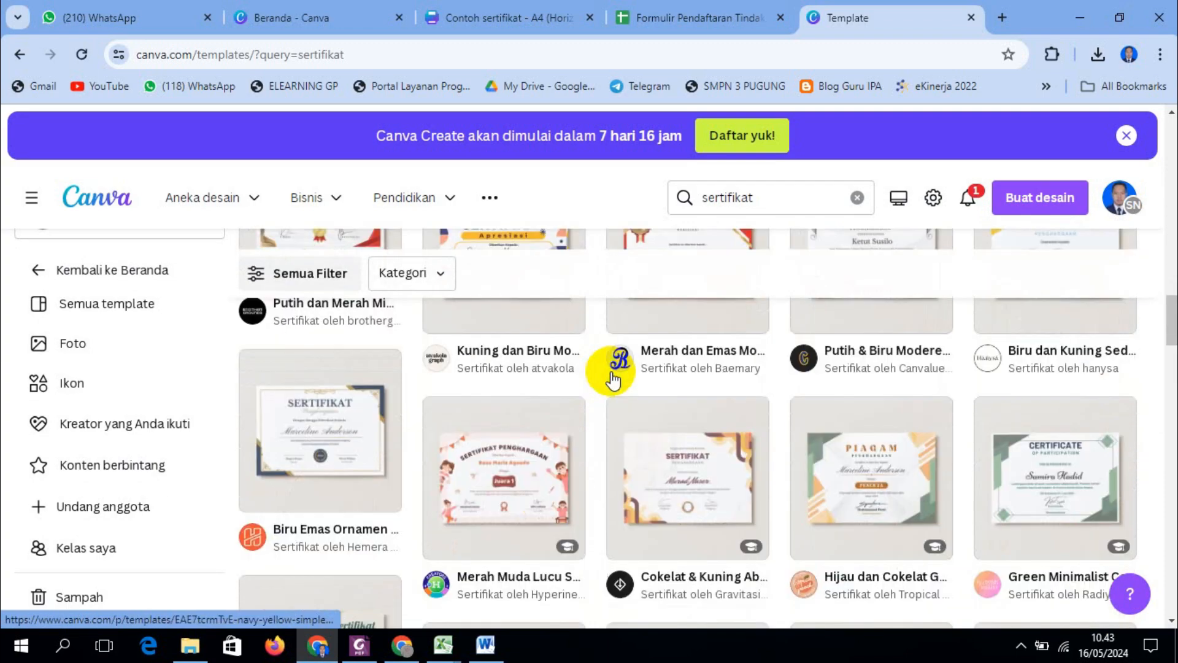
{"action": "scroll", "coordinate": [614, 374], "scroll_direction": "down", "scroll_amount": 3}
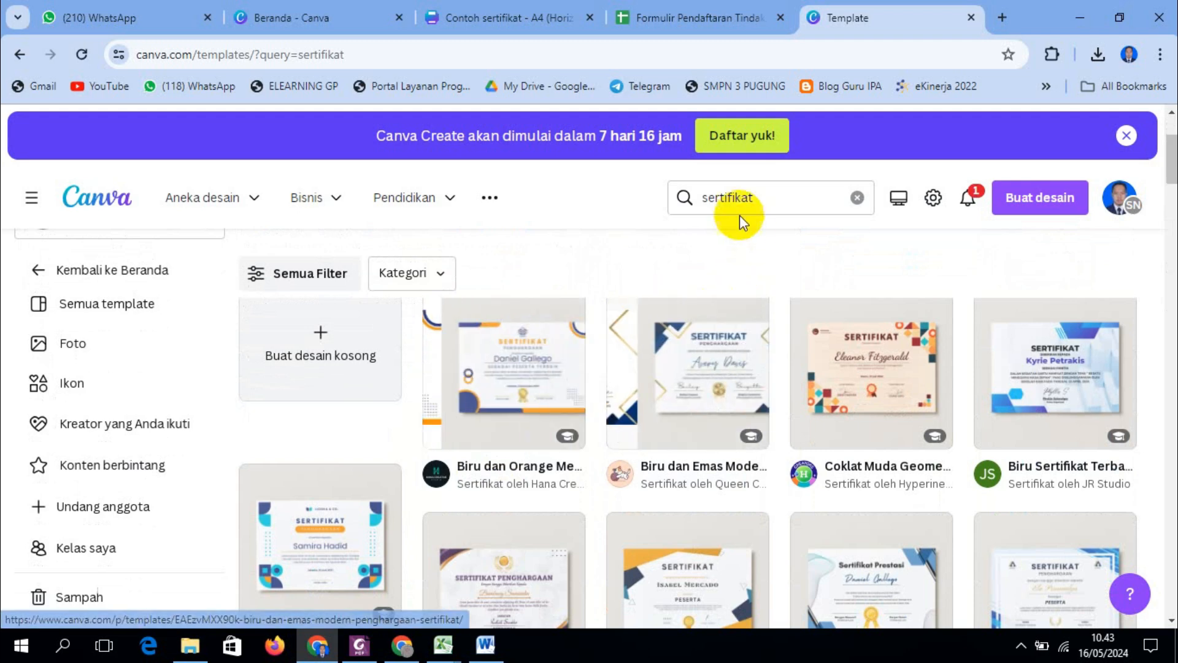
{"action": "scroll", "coordinate": [771, 333], "scroll_direction": "down", "scroll_amount": 1}
{"action": "scroll", "coordinate": [770, 333], "scroll_direction": "down", "scroll_amount": 1}
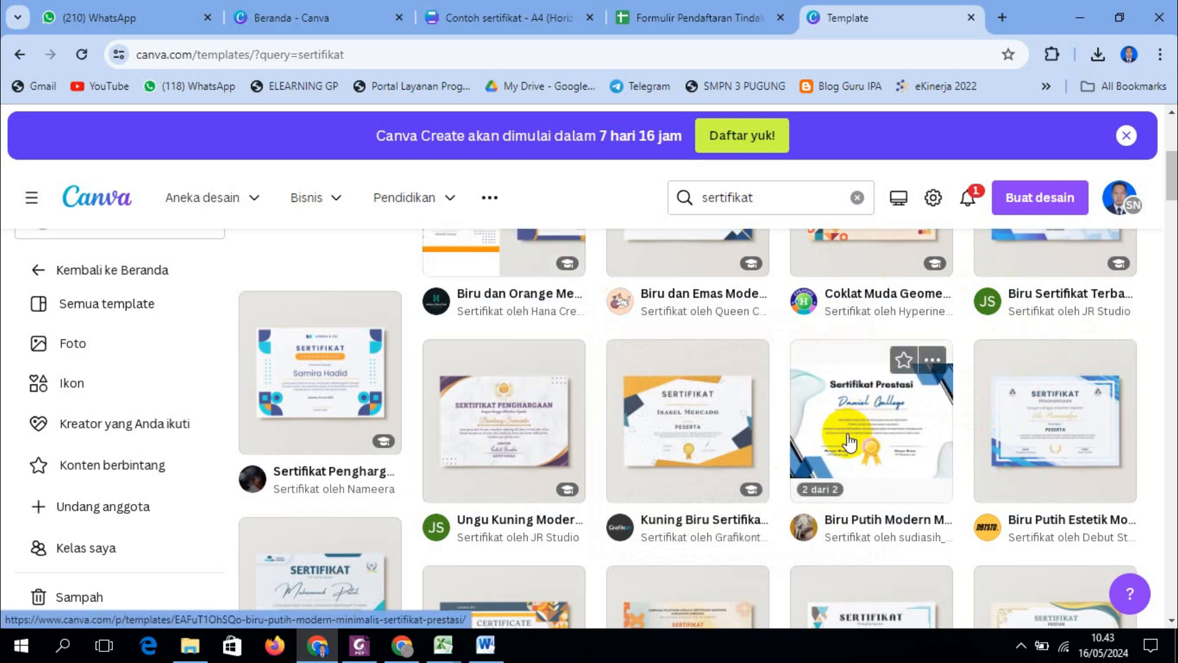
{"action": "scroll", "coordinate": [867, 429], "scroll_direction": "down", "scroll_amount": 3}
{"action": "scroll", "coordinate": [875, 415], "scroll_direction": "up", "scroll_amount": 3}
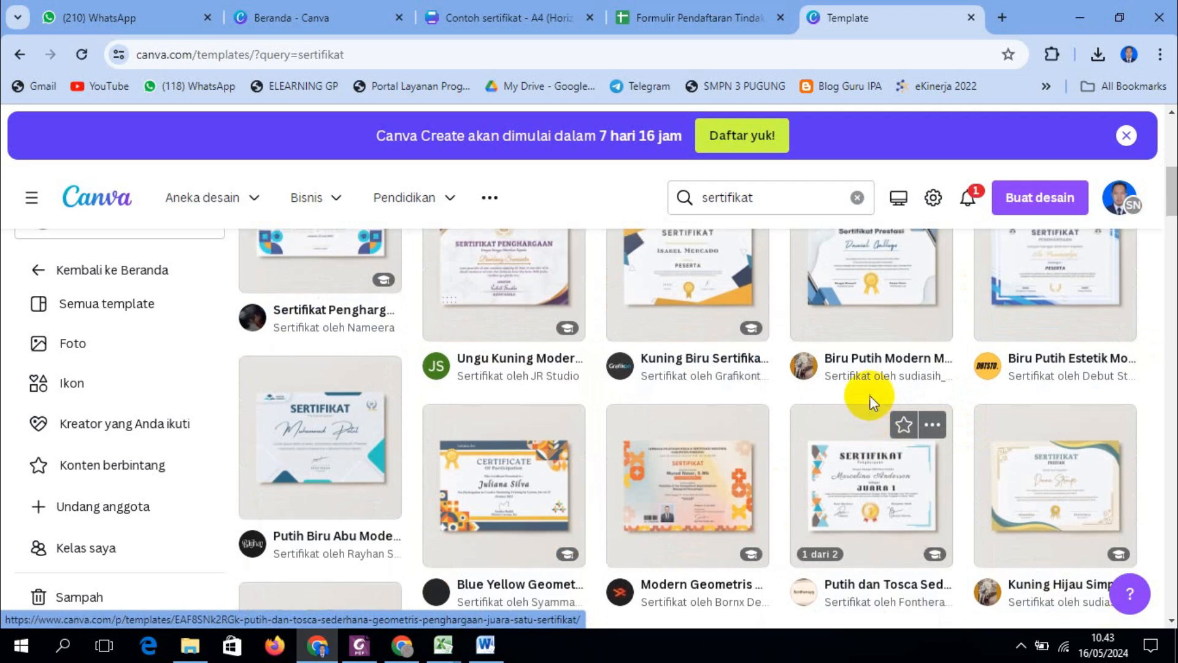
{"action": "left_click", "coordinate": [875, 430]}
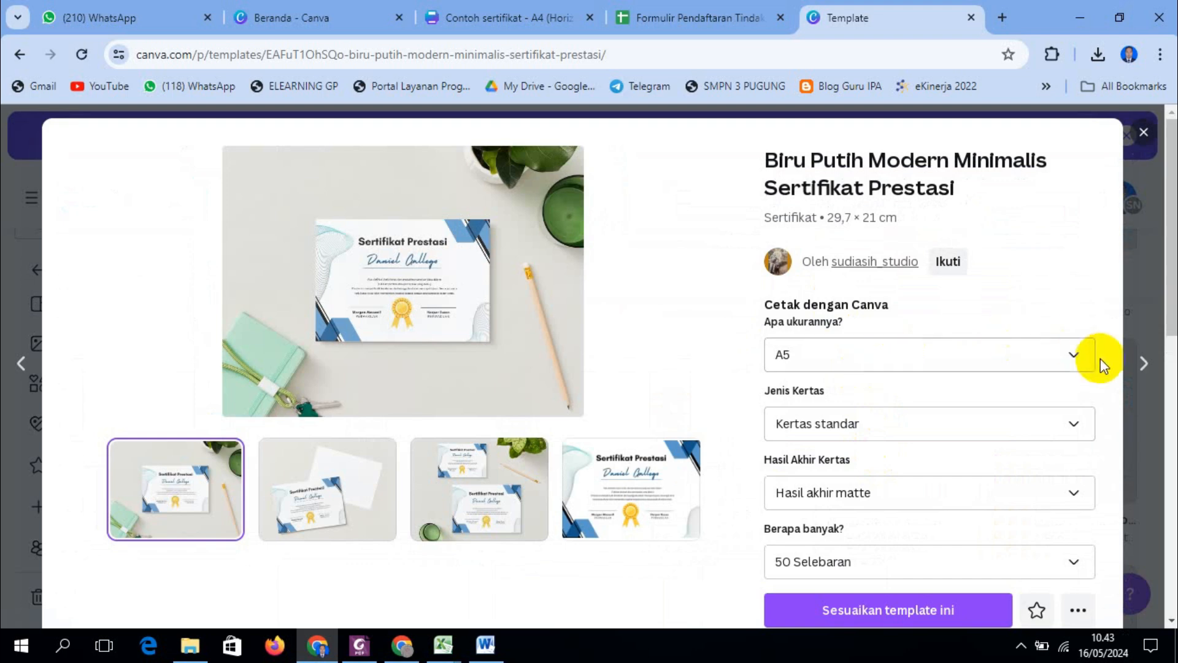
Set the template's print size to A4 and open the template for customising
{"action": "left_click", "coordinate": [1074, 352]}
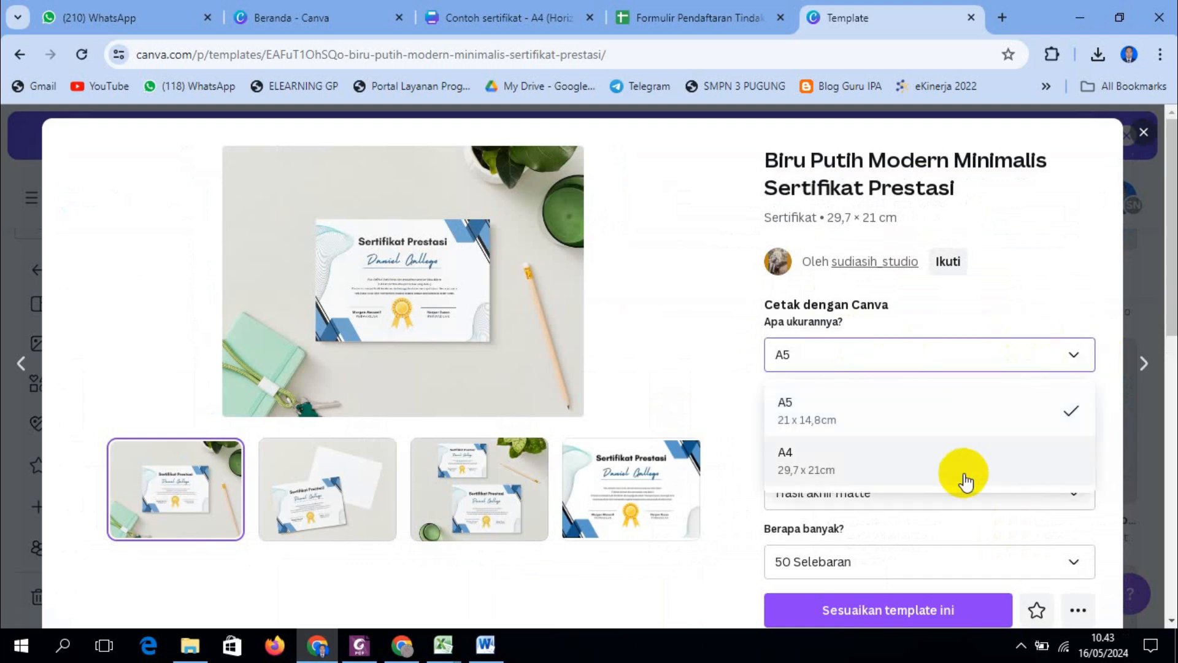
{"action": "left_click", "coordinate": [965, 468]}
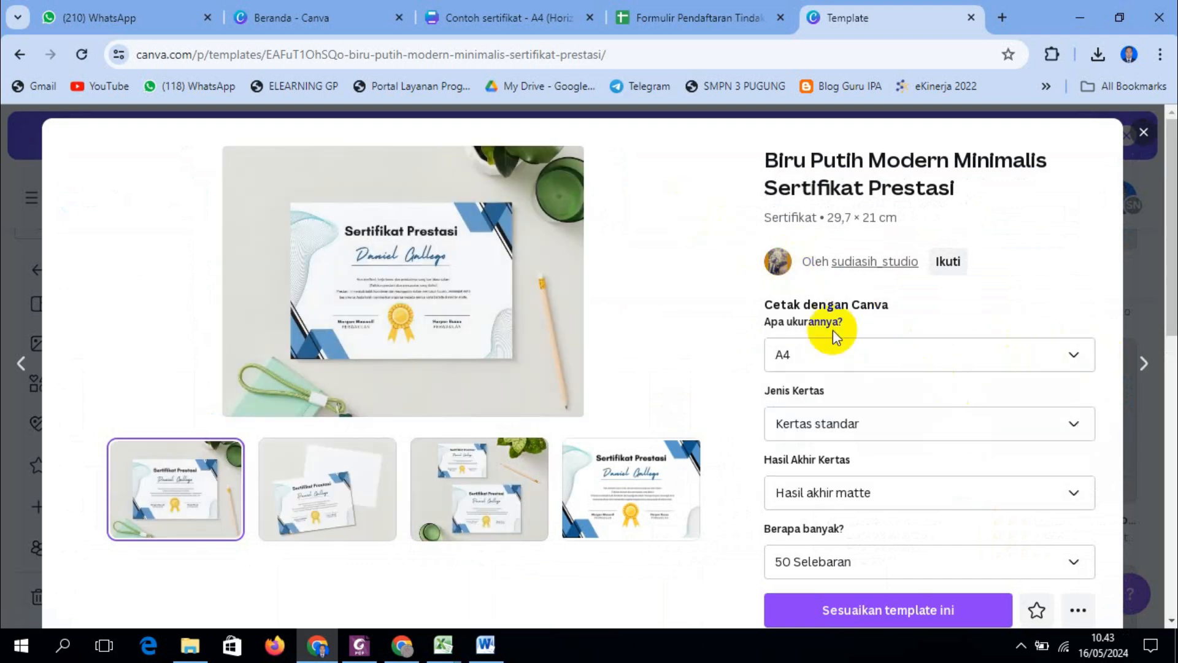
{"action": "scroll", "coordinate": [882, 376], "scroll_direction": "down", "scroll_amount": 3}
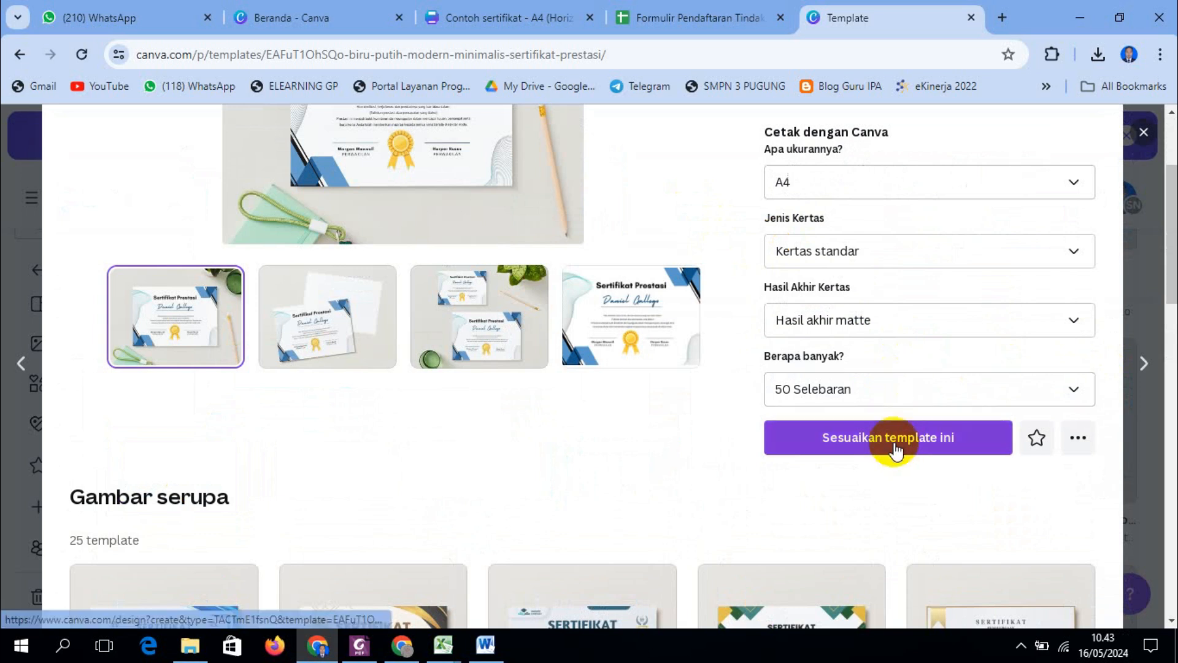
{"action": "left_click", "coordinate": [895, 439]}
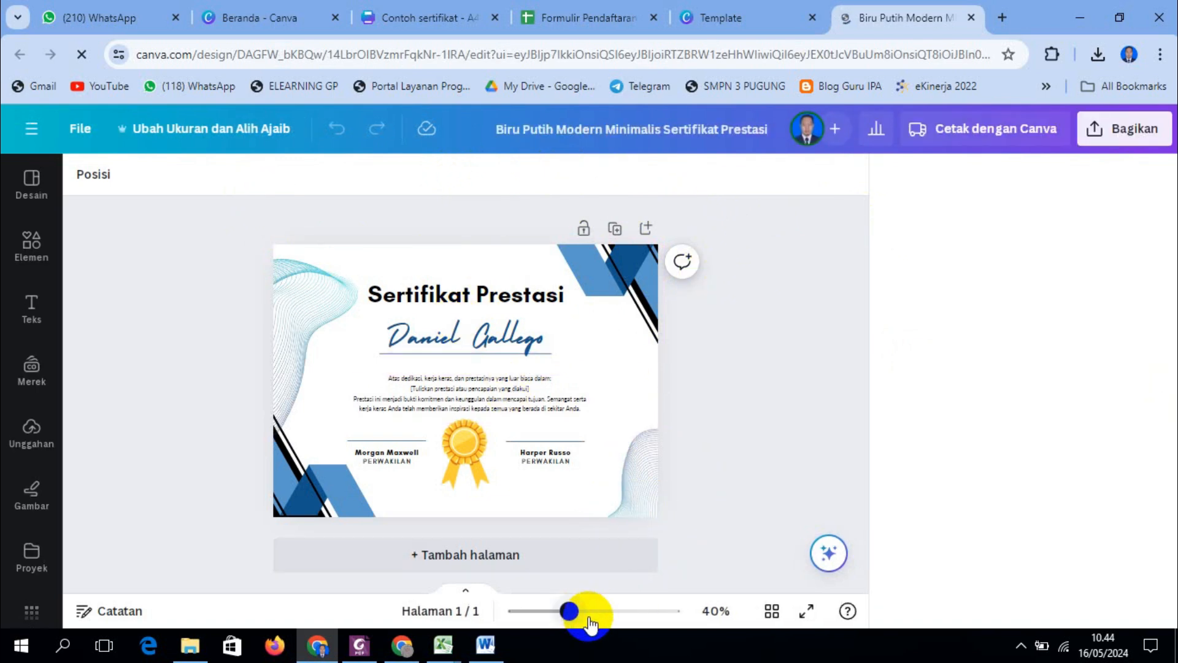
Close the flyer print offer and delete the gold medal ribbon between the two signature lines
{"action": "left_click_drag", "start_coordinate": [590, 612], "coordinate": [594, 611]}
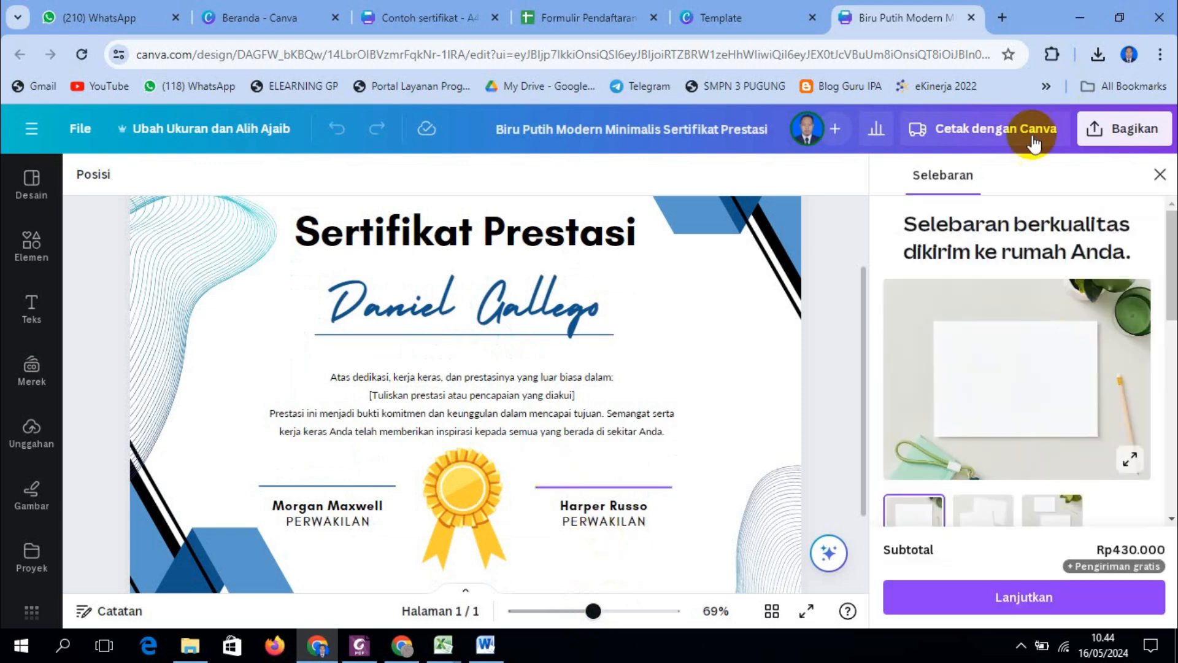
{"action": "left_click", "coordinate": [1160, 174]}
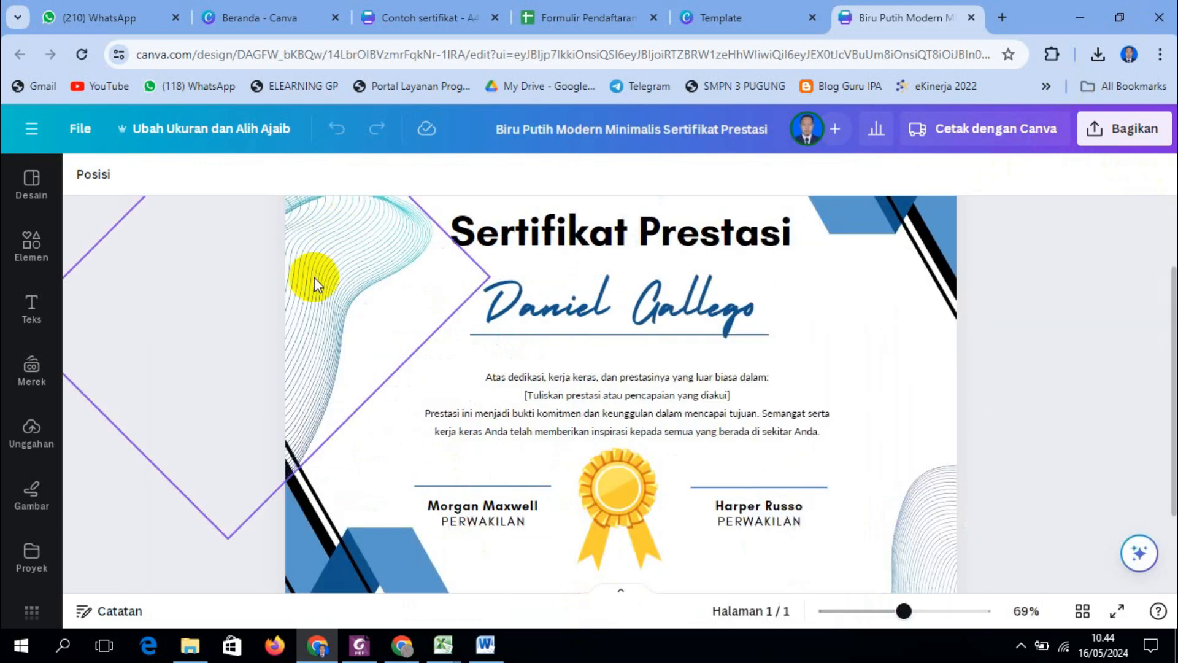
{"action": "left_click", "coordinate": [625, 523]}
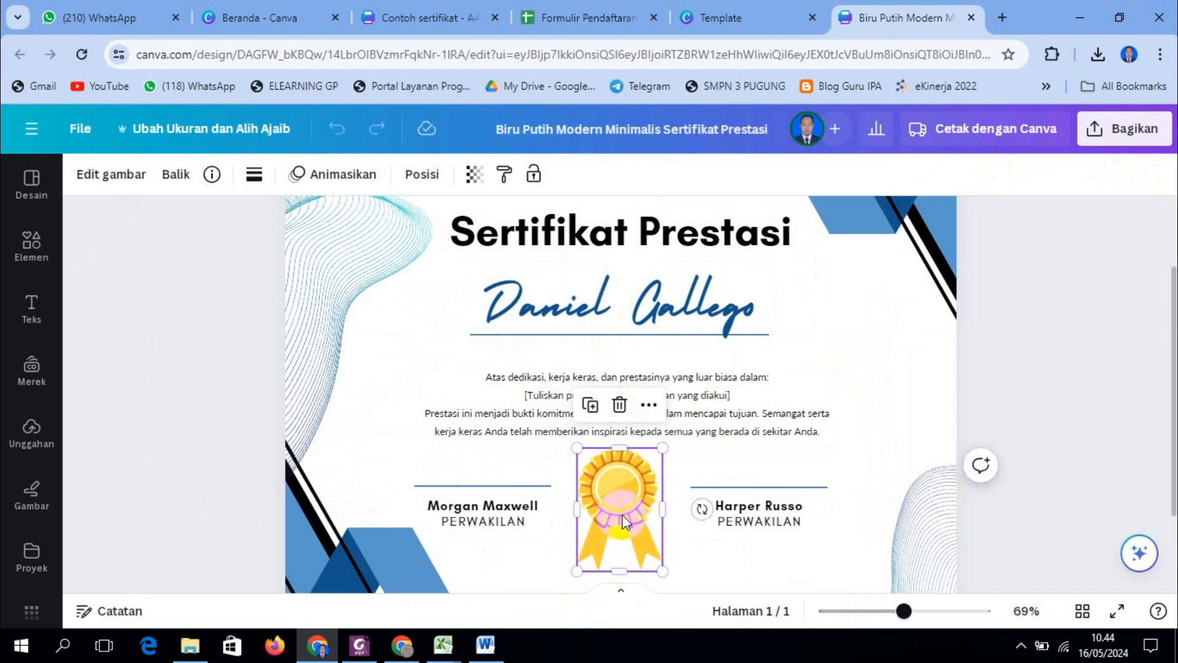
{"action": "key", "text": "Delete"}
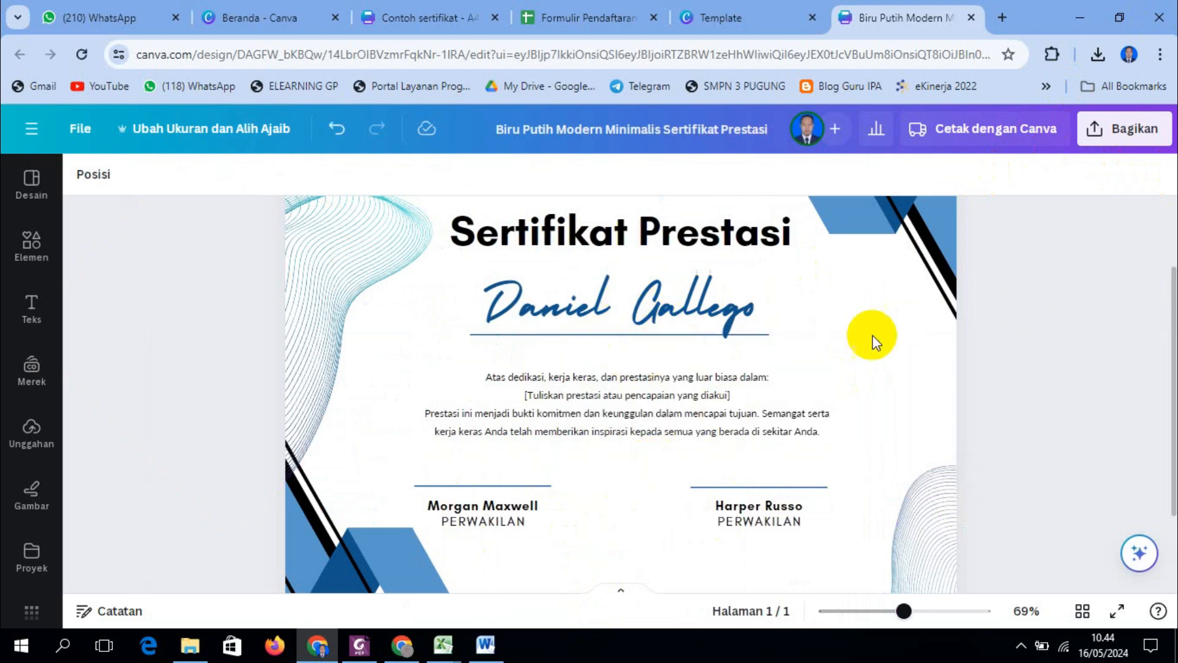
Shorten the certificate title to "Sertifikat" and delete the sample recipient name below it
{"action": "scroll", "coordinate": [763, 381], "scroll_direction": "up", "scroll_amount": 2}
{"action": "left_click", "coordinate": [715, 336]}
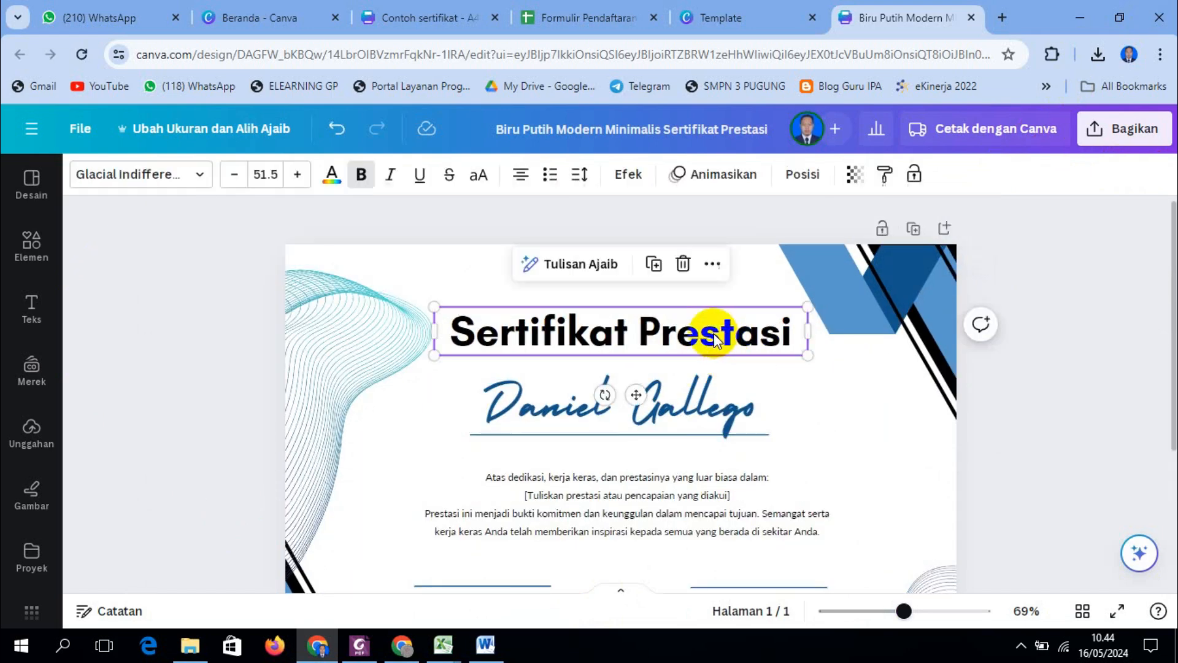
{"action": "left_click", "coordinate": [642, 325]}
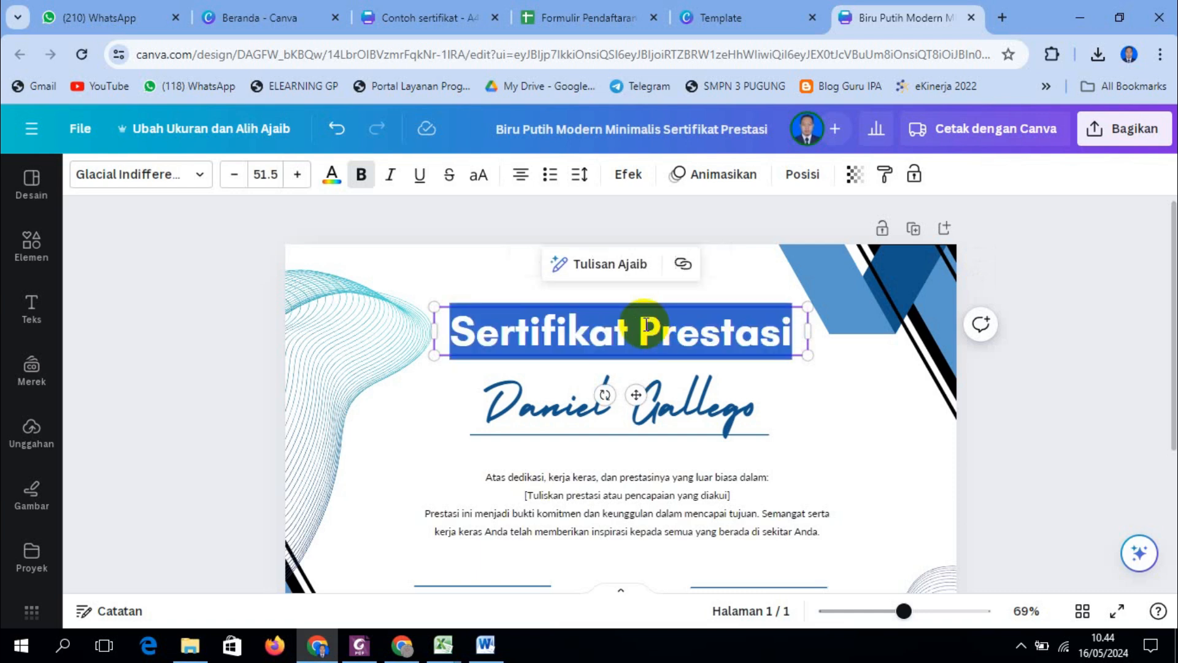
{"action": "left_click", "coordinate": [642, 323]}
{"action": "key", "text": "Delete"}
{"action": "key", "text": "Delete"}
{"action": "key", "text": "Delete"}
{"action": "key", "text": "Delete"}
{"action": "key", "text": "Delete"}
{"action": "key", "text": "Delete"}
{"action": "key", "text": "Delete"}
{"action": "key", "text": "Delete"}
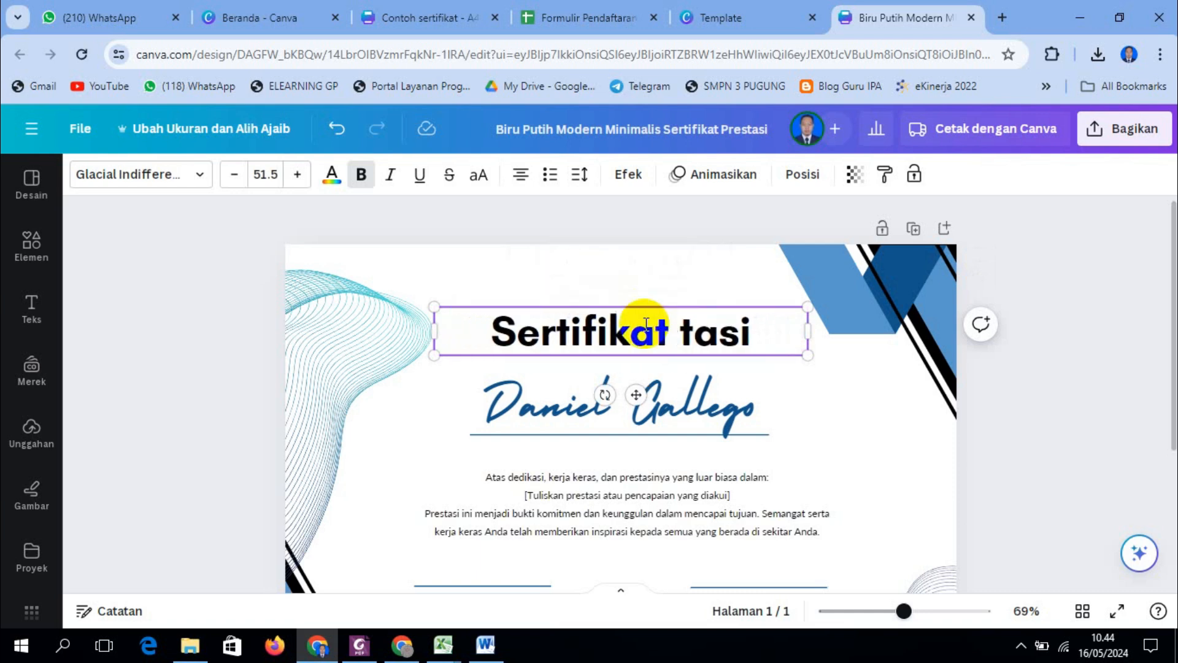
{"action": "left_click", "coordinate": [1086, 363]}
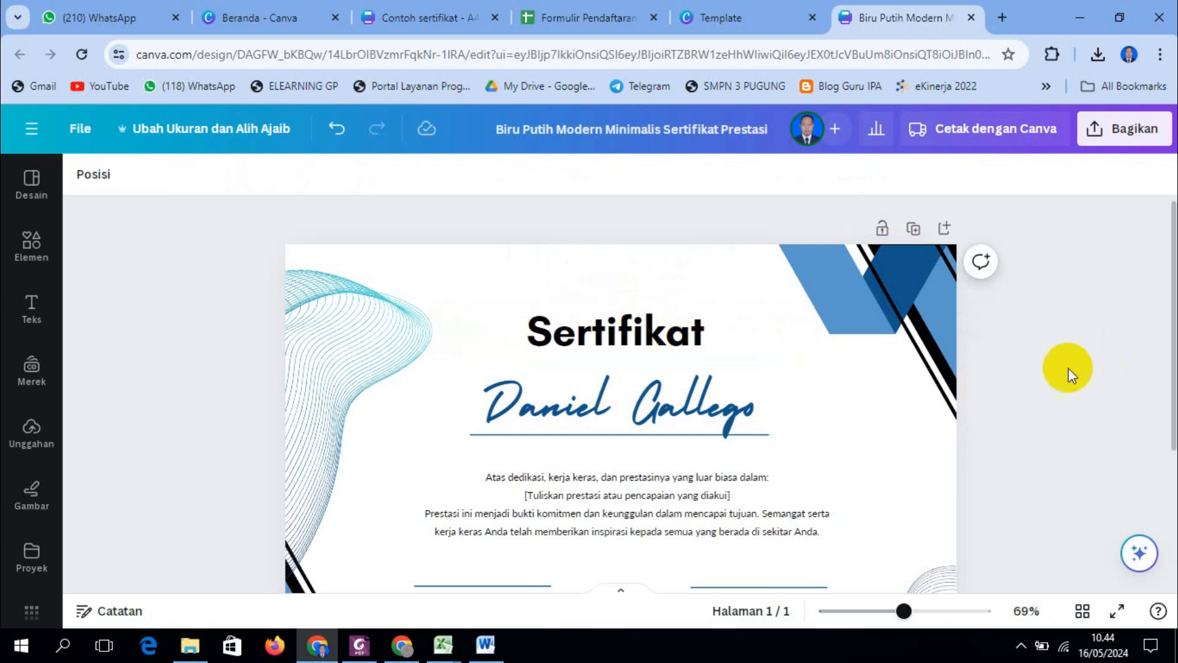
{"action": "left_click", "coordinate": [696, 415]}
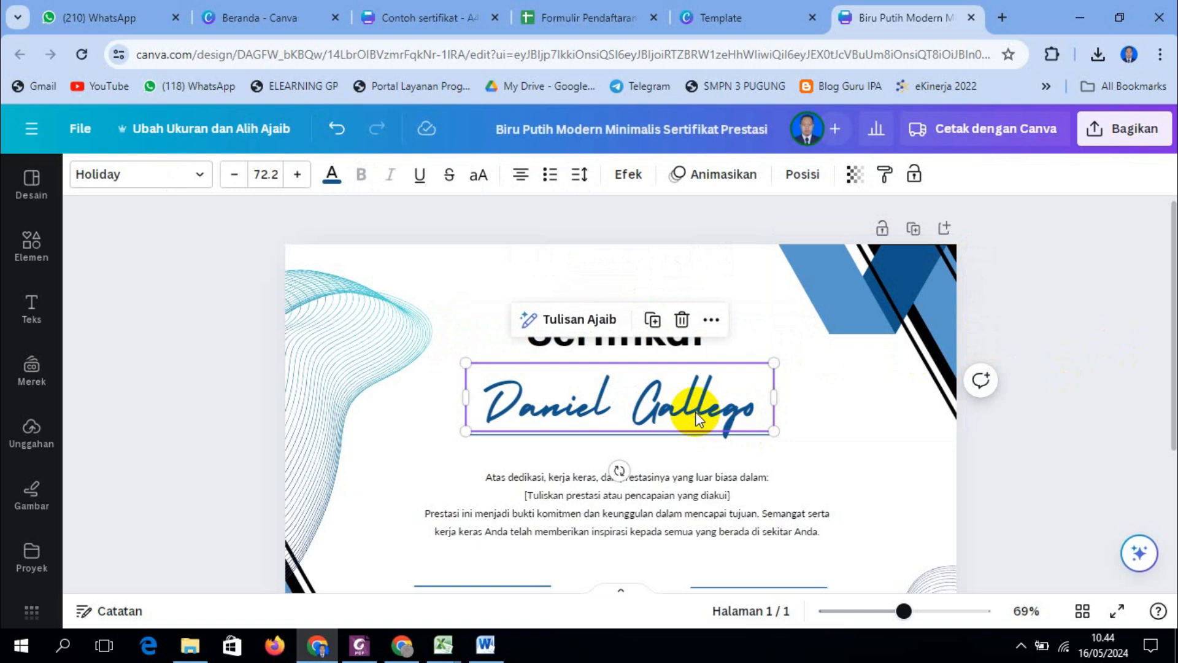
{"action": "key", "text": "Delete"}
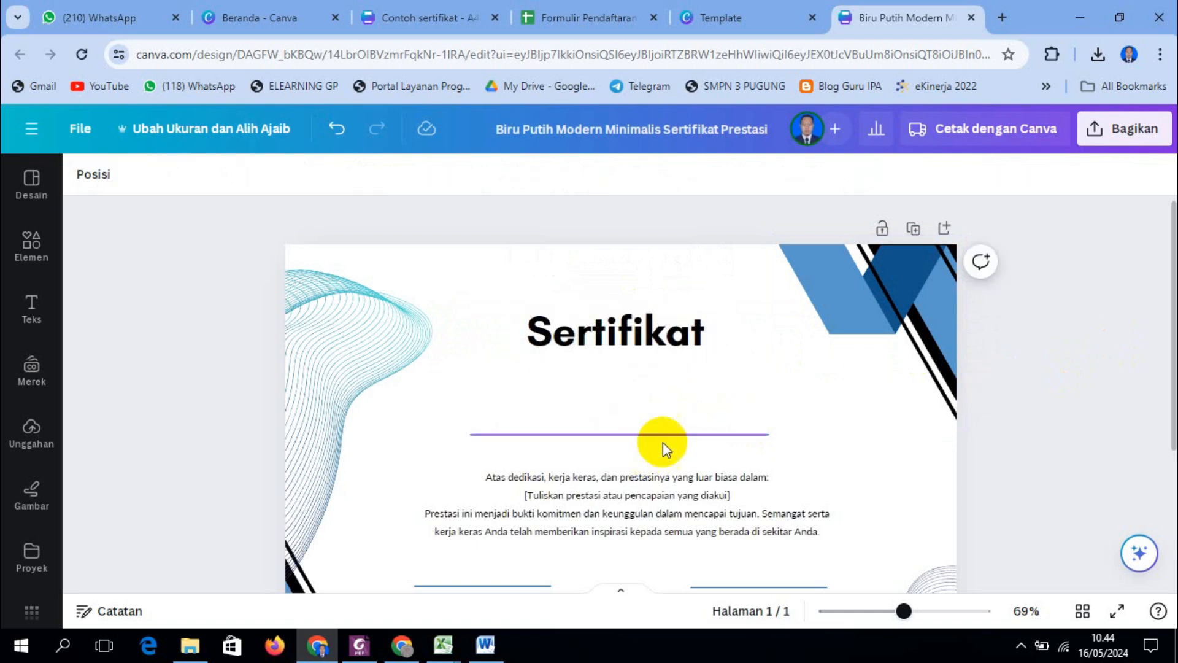
Copy the full webinar description paragraph from page 1 of the open "Contoh sertifikat" design
{"action": "scroll", "coordinate": [663, 442], "scroll_direction": "down", "scroll_amount": 2}
{"action": "left_click", "coordinate": [683, 446]}
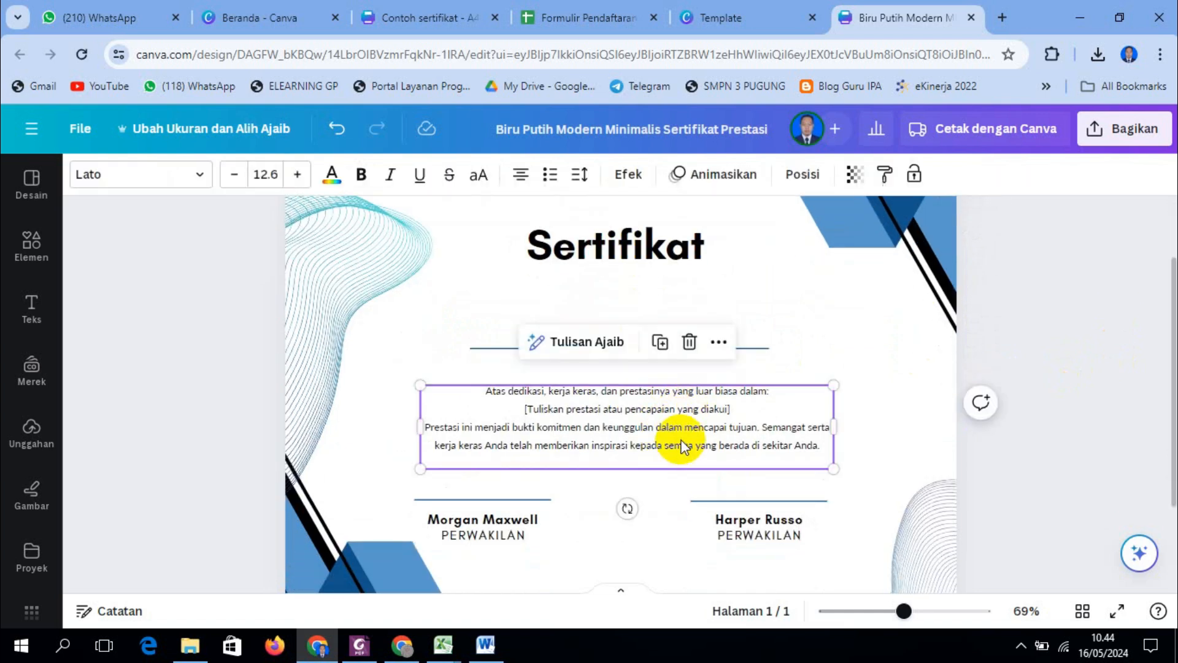
{"action": "left_click", "coordinate": [683, 446]}
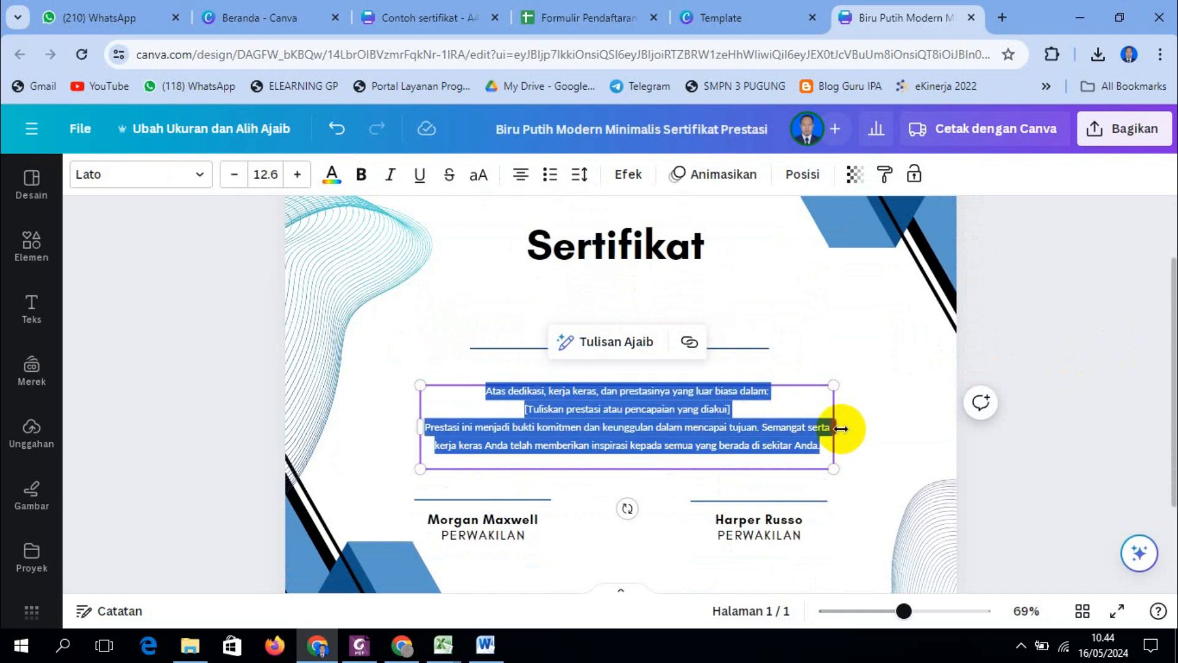
{"action": "scroll", "coordinate": [1014, 402], "scroll_direction": "down", "scroll_amount": 2}
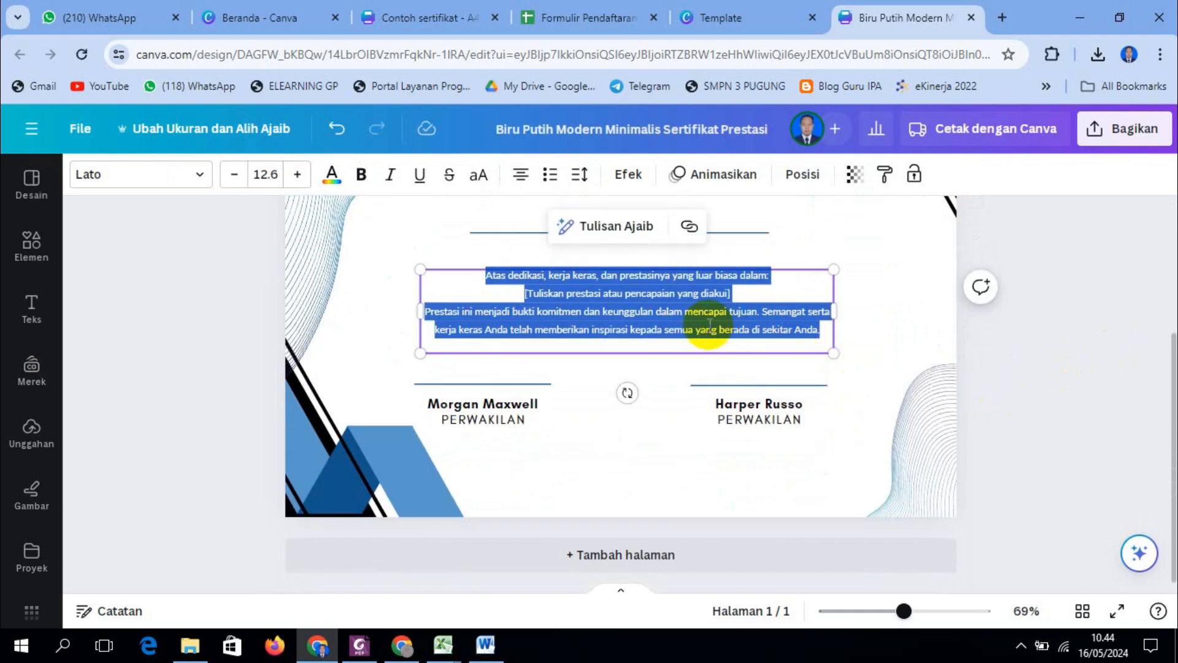
{"action": "scroll", "coordinate": [709, 324], "scroll_direction": "up", "scroll_amount": 3}
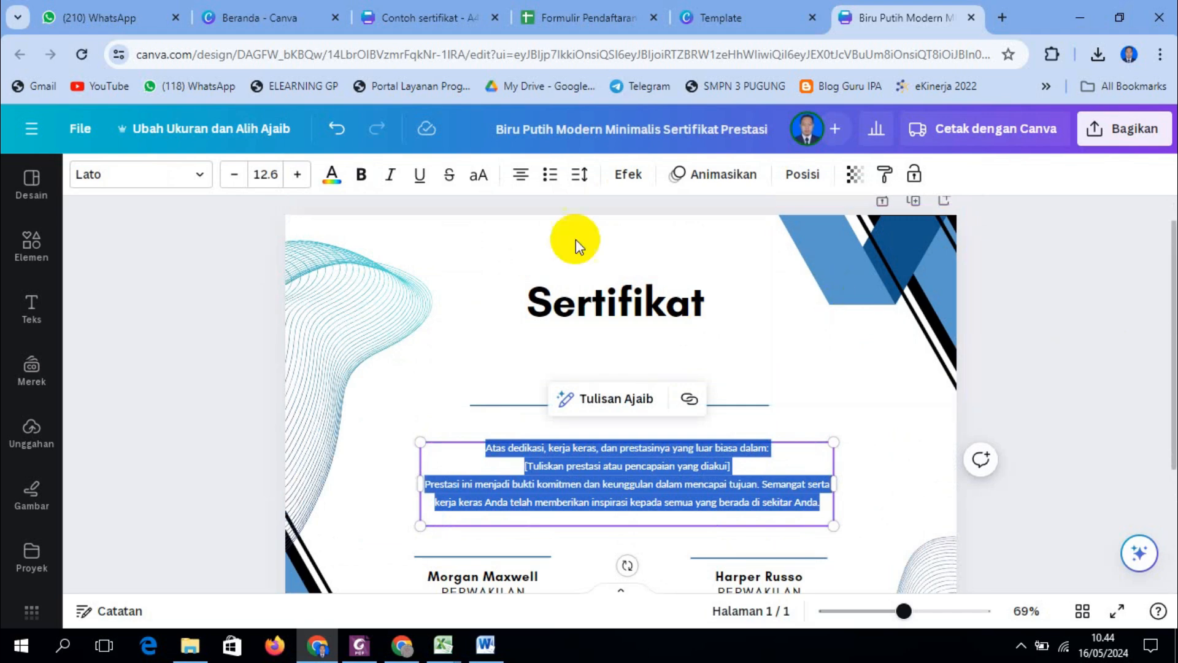
{"action": "left_click", "coordinate": [398, 14]}
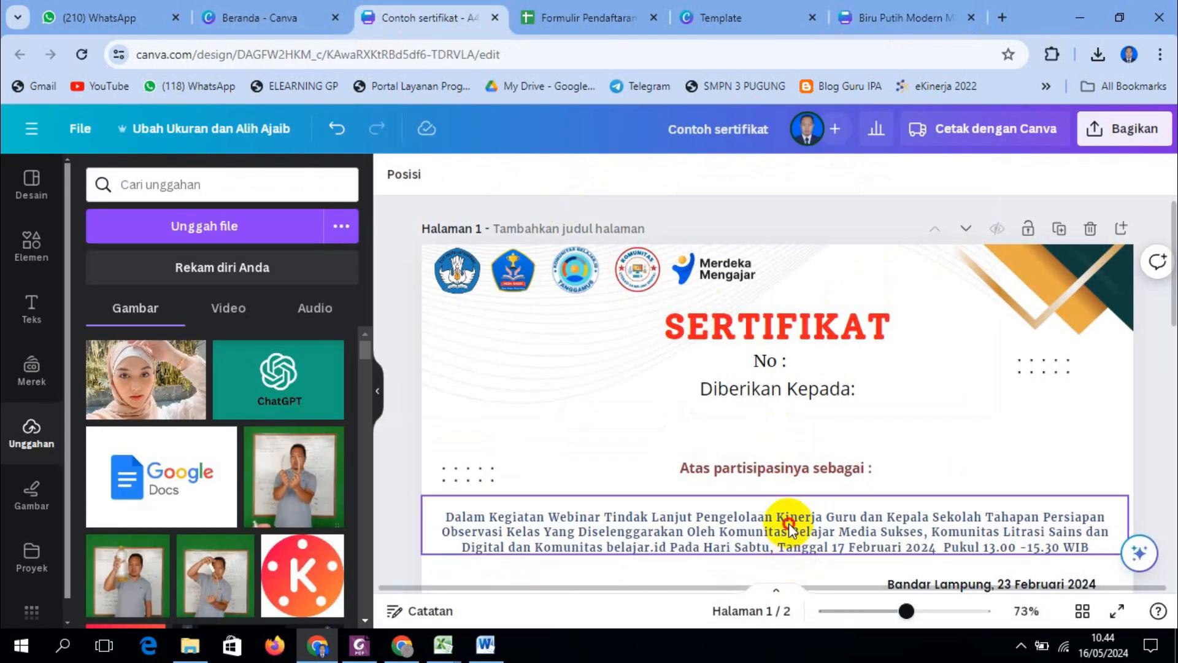
{"action": "left_click", "coordinate": [790, 529]}
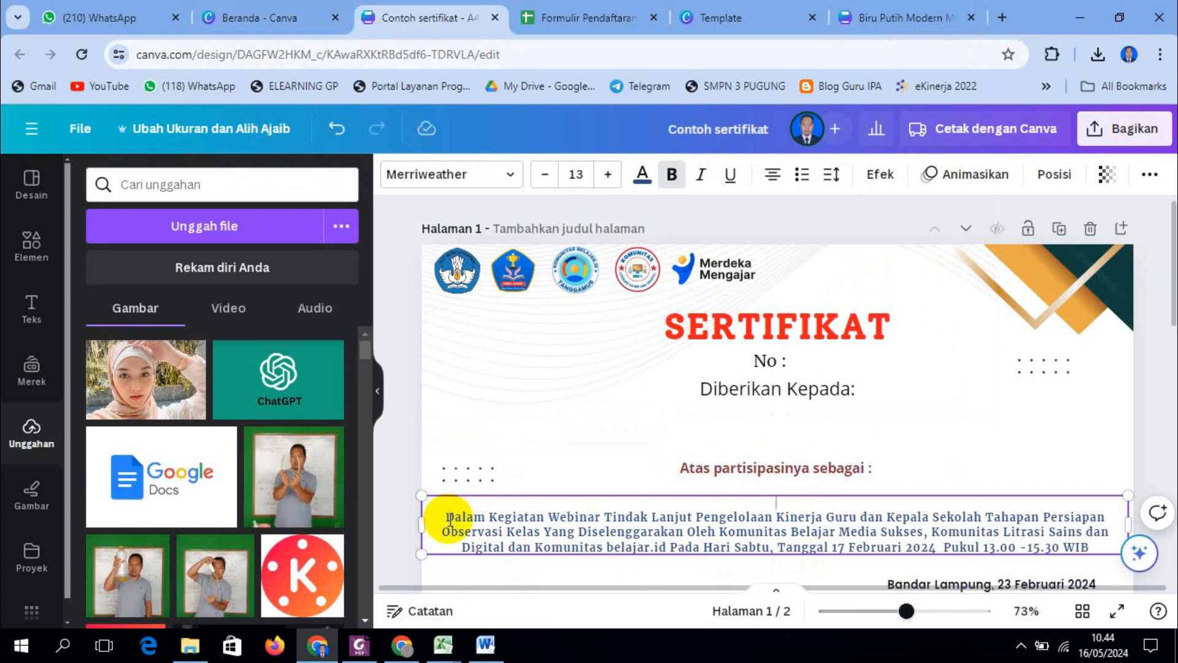
{"action": "left_click_drag", "start_coordinate": [447, 517], "coordinate": [1098, 547]}
{"action": "key", "text": "ctrl+c"}
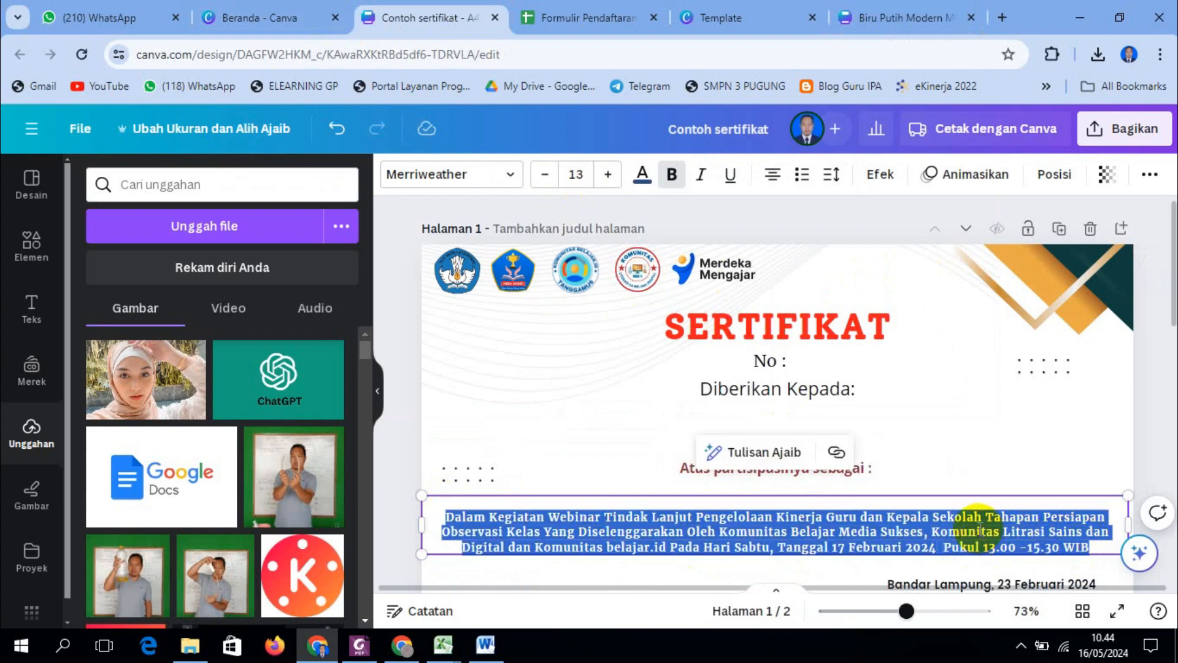
Replace the sample body paragraph in the new certificate with the copied webinar description
{"action": "left_click", "coordinate": [898, 28]}
{"action": "triple_click", "coordinate": [483, 455]}
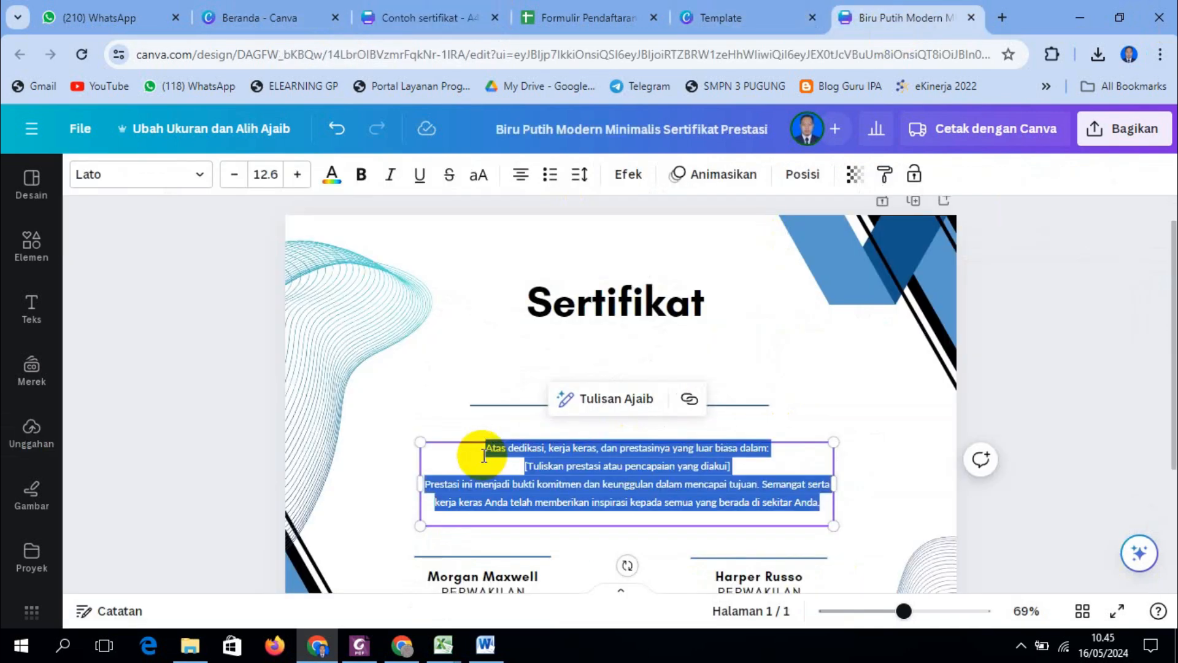
{"action": "key", "text": "BackSpace"}
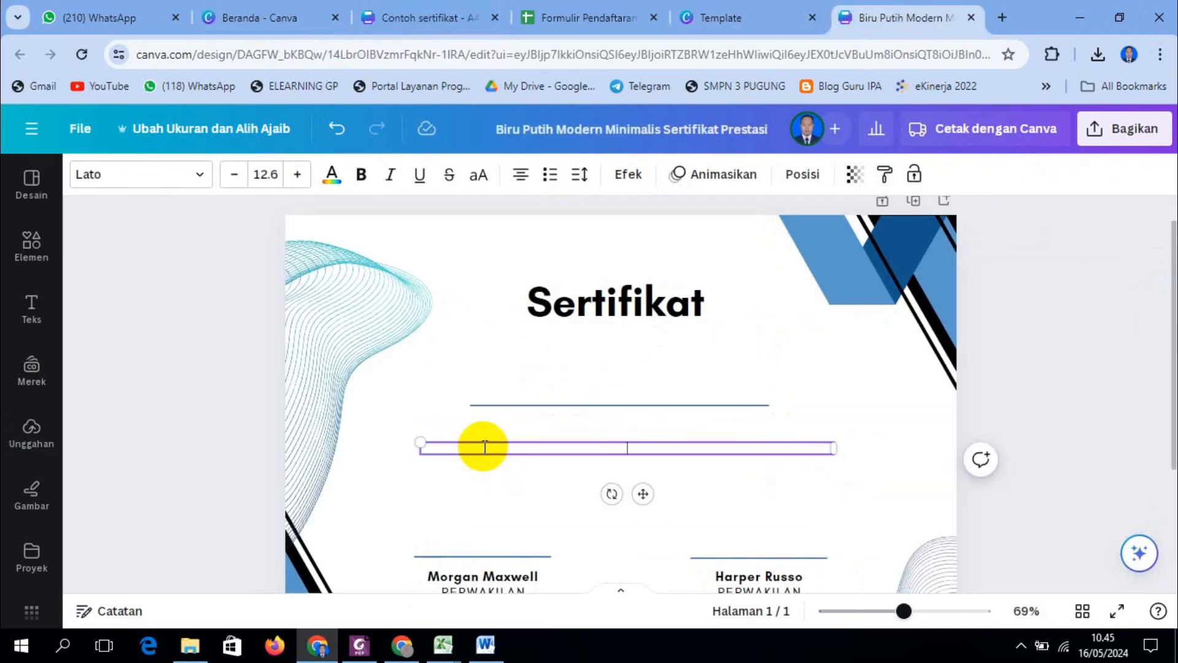
{"action": "key", "text": "ctrl+v"}
{"action": "left_click", "coordinate": [1099, 424]}
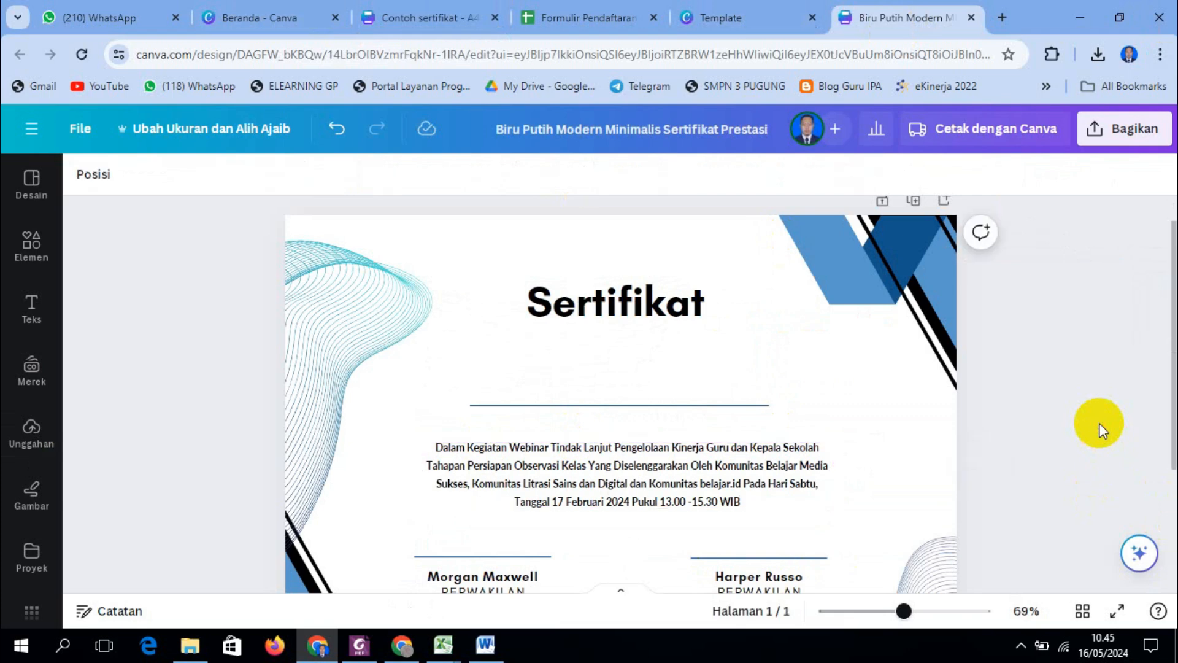
Move the "Sertifikat" title slightly higher on the certificate and check the rest of the page
{"action": "left_click_drag", "start_coordinate": [665, 308], "coordinate": [639, 291]}
{"action": "left_click", "coordinate": [1062, 342]}
{"action": "scroll", "coordinate": [776, 414], "scroll_direction": "down", "scroll_amount": 3}
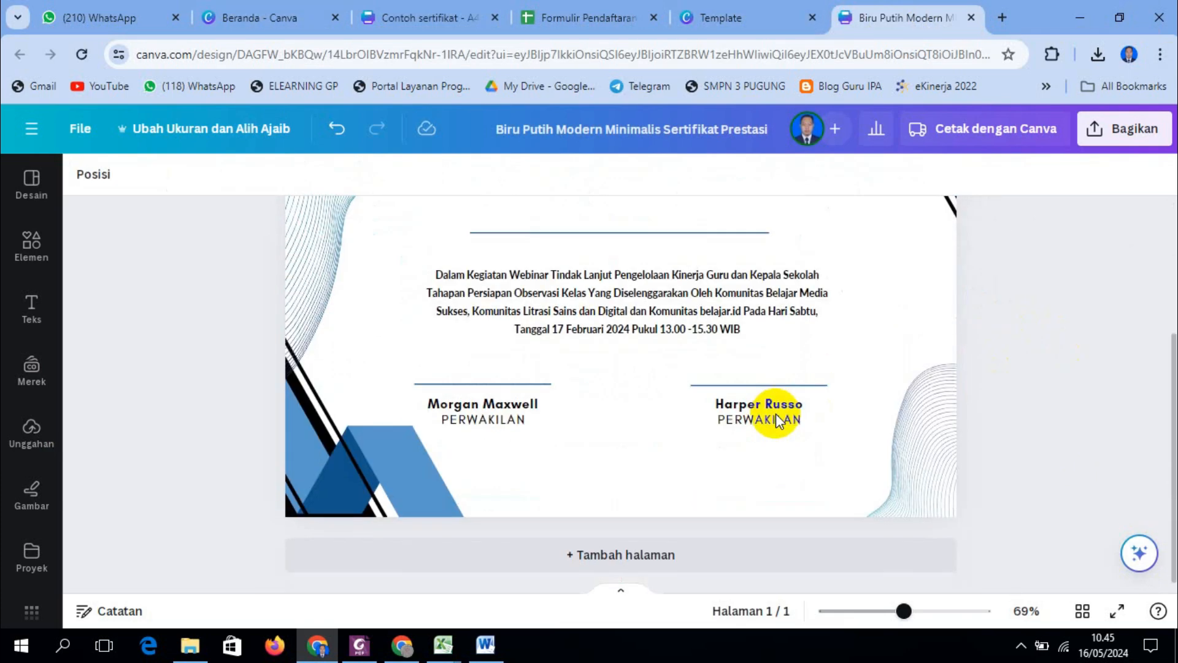
{"action": "scroll", "coordinate": [775, 420], "scroll_direction": "up", "scroll_amount": 3}
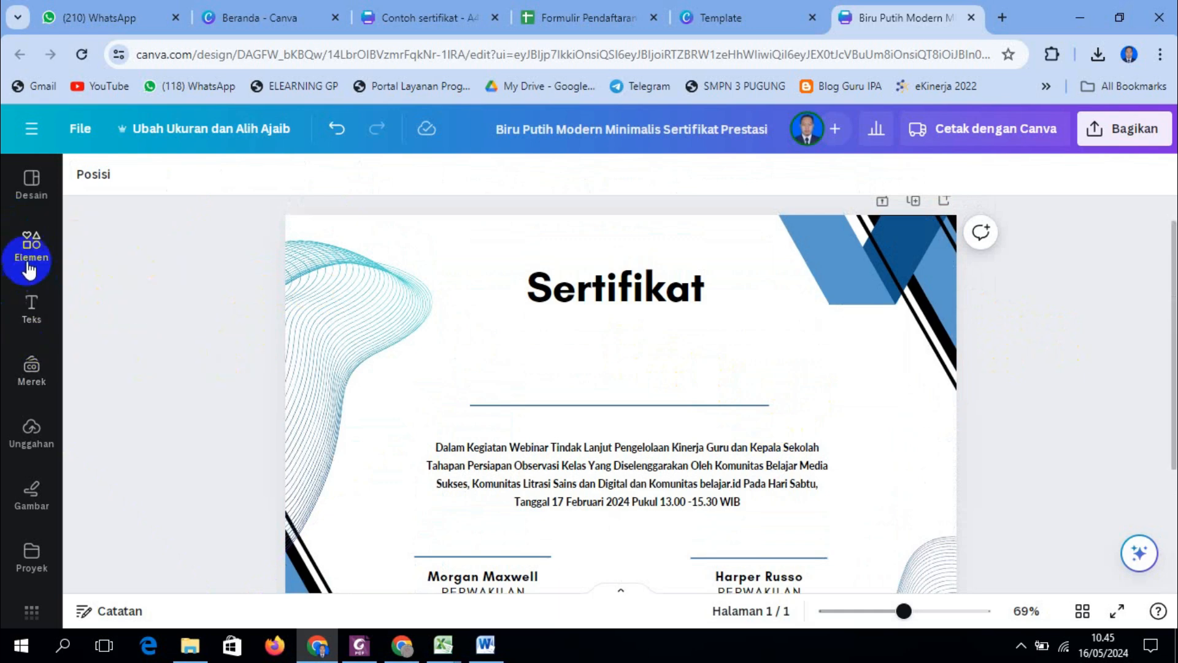
Add the blue Tut Wuri Handayani logo from the uploaded images to the certificate
{"action": "left_click", "coordinate": [34, 433]}
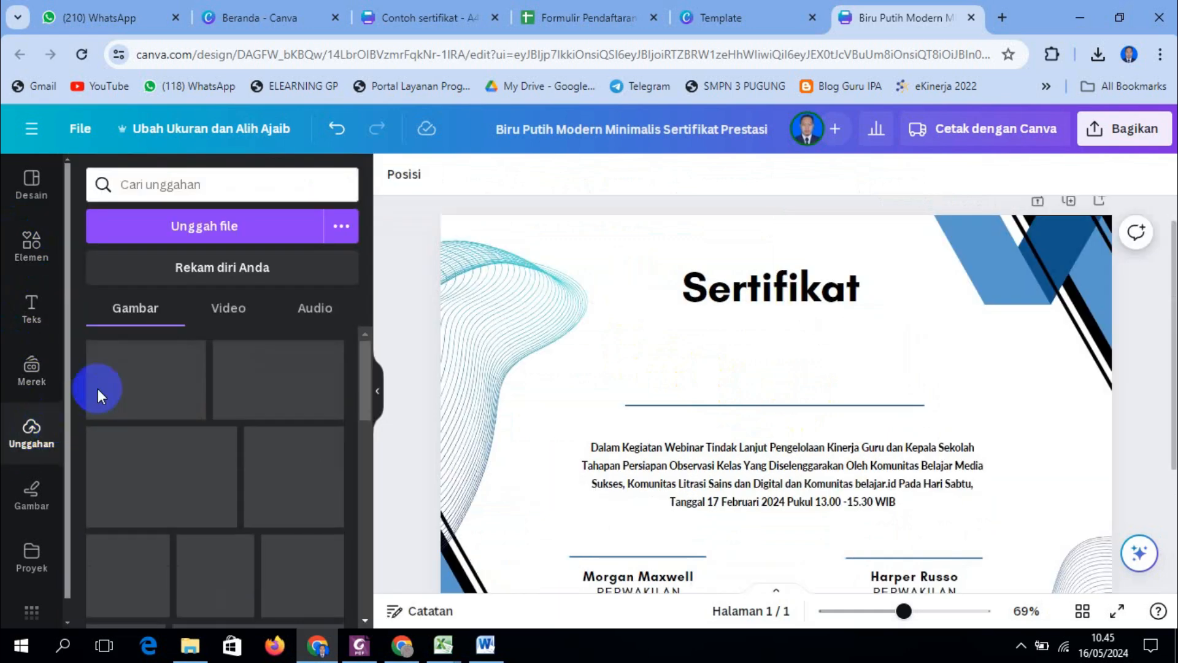
{"action": "scroll", "coordinate": [213, 433], "scroll_direction": "down", "scroll_amount": 4}
{"action": "scroll", "coordinate": [213, 433], "scroll_direction": "down", "scroll_amount": 5}
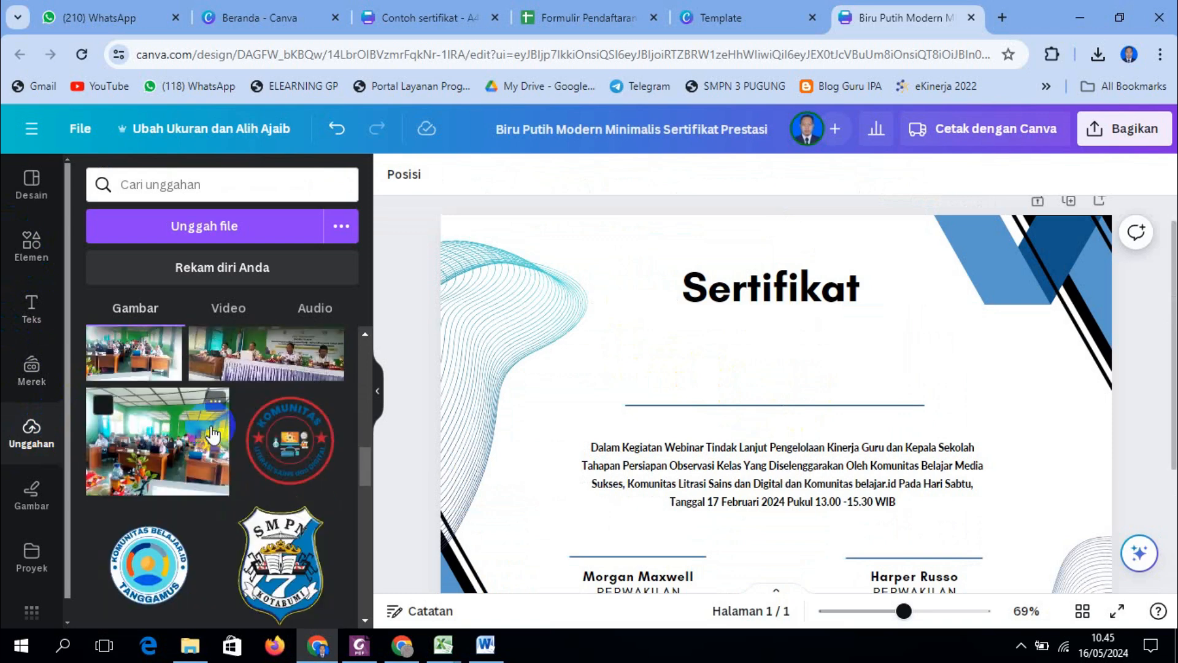
{"action": "scroll", "coordinate": [213, 433], "scroll_direction": "down", "scroll_amount": 4}
{"action": "scroll", "coordinate": [212, 430], "scroll_direction": "down", "scroll_amount": 5}
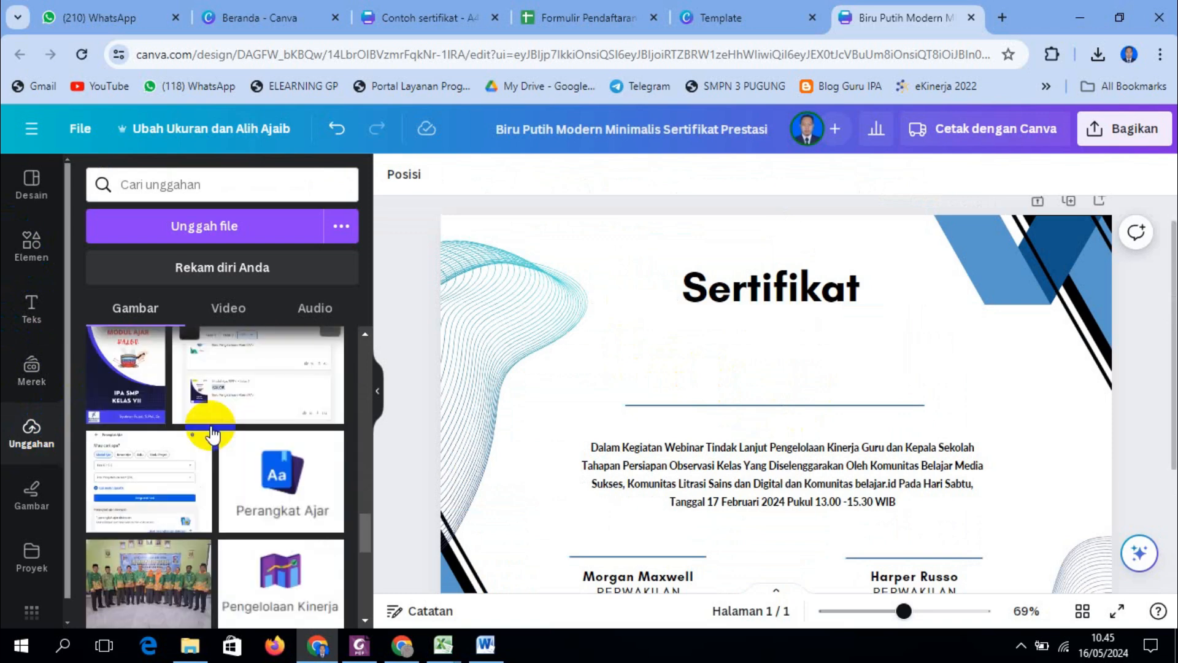
{"action": "scroll", "coordinate": [211, 433], "scroll_direction": "down", "scroll_amount": 2}
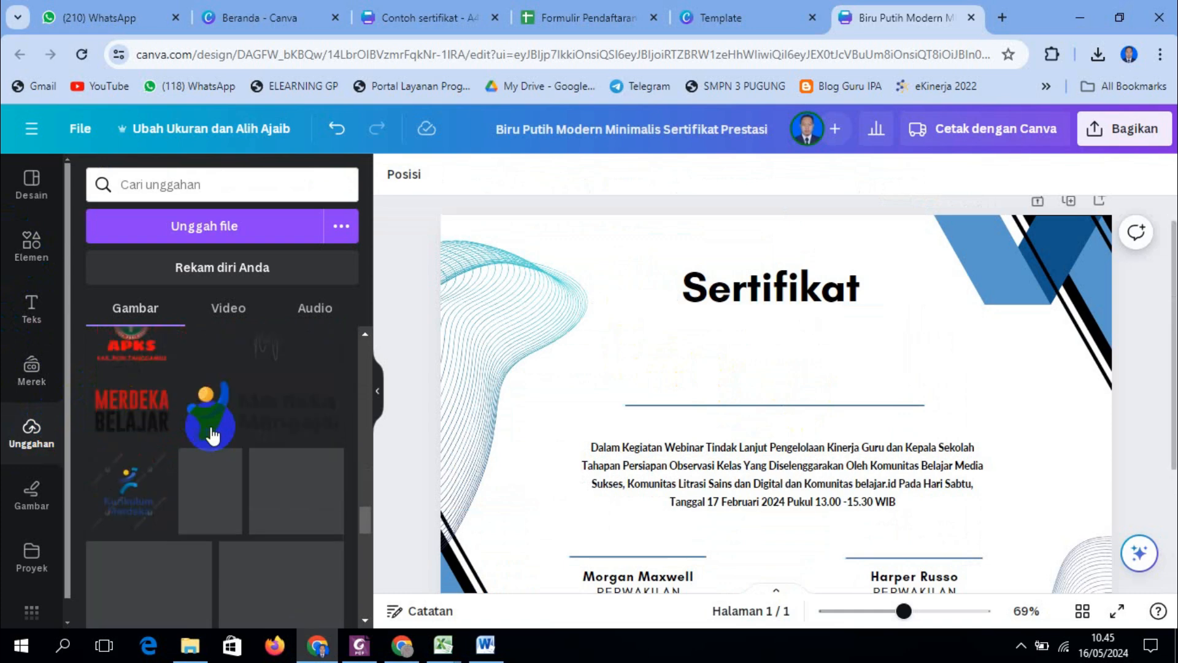
{"action": "scroll", "coordinate": [212, 434], "scroll_direction": "down", "scroll_amount": 6}
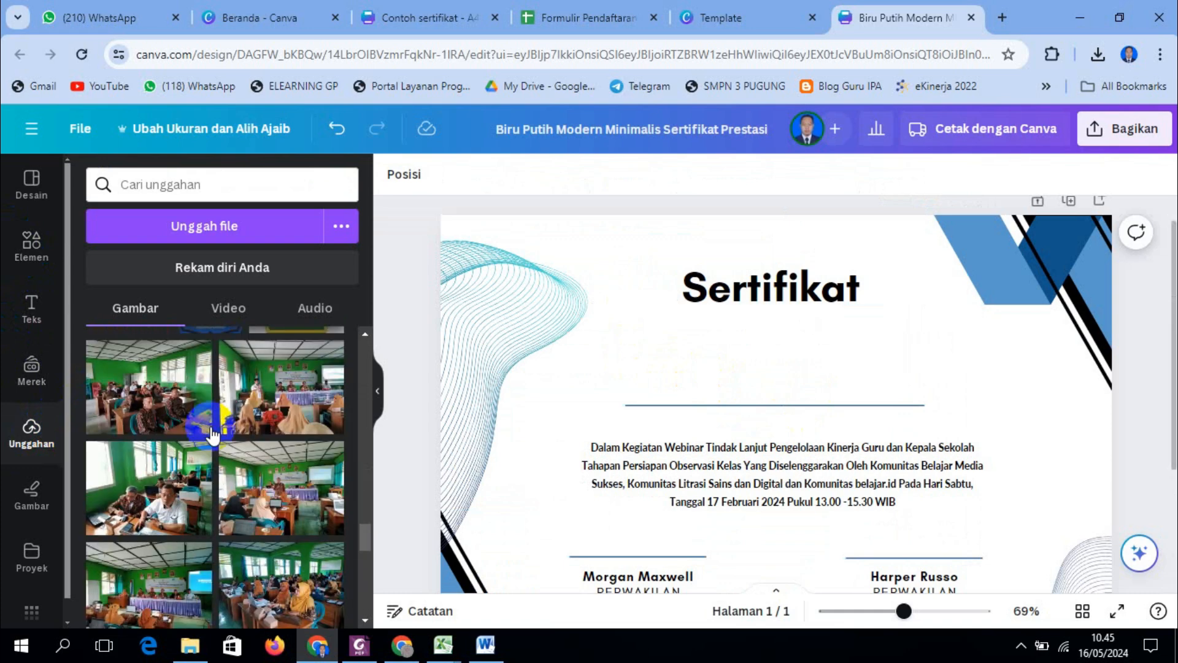
{"action": "scroll", "coordinate": [212, 434], "scroll_direction": "up", "scroll_amount": 4}
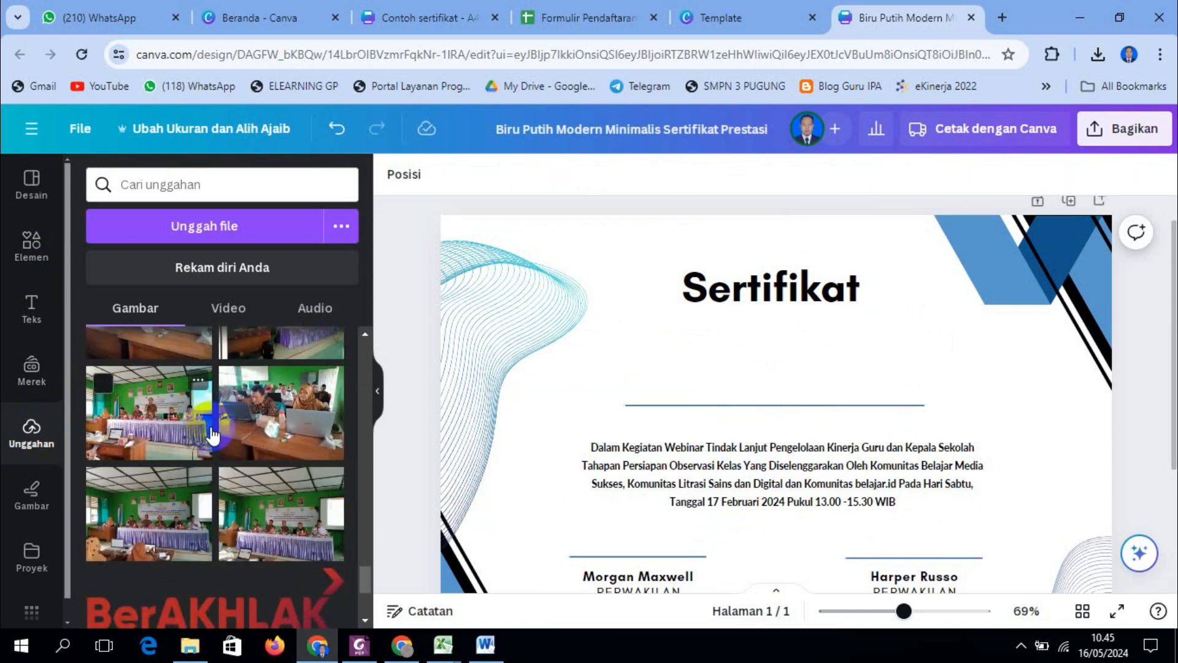
{"action": "scroll", "coordinate": [212, 434], "scroll_direction": "down", "scroll_amount": 6}
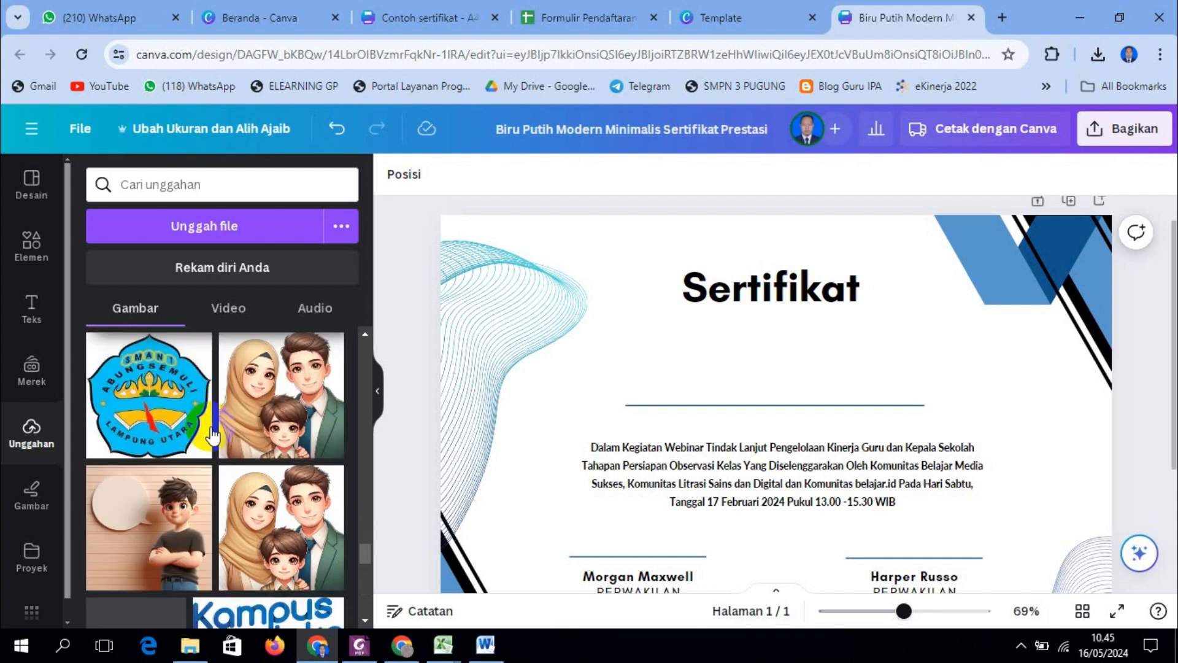
{"action": "scroll", "coordinate": [212, 436], "scroll_direction": "down", "scroll_amount": 5}
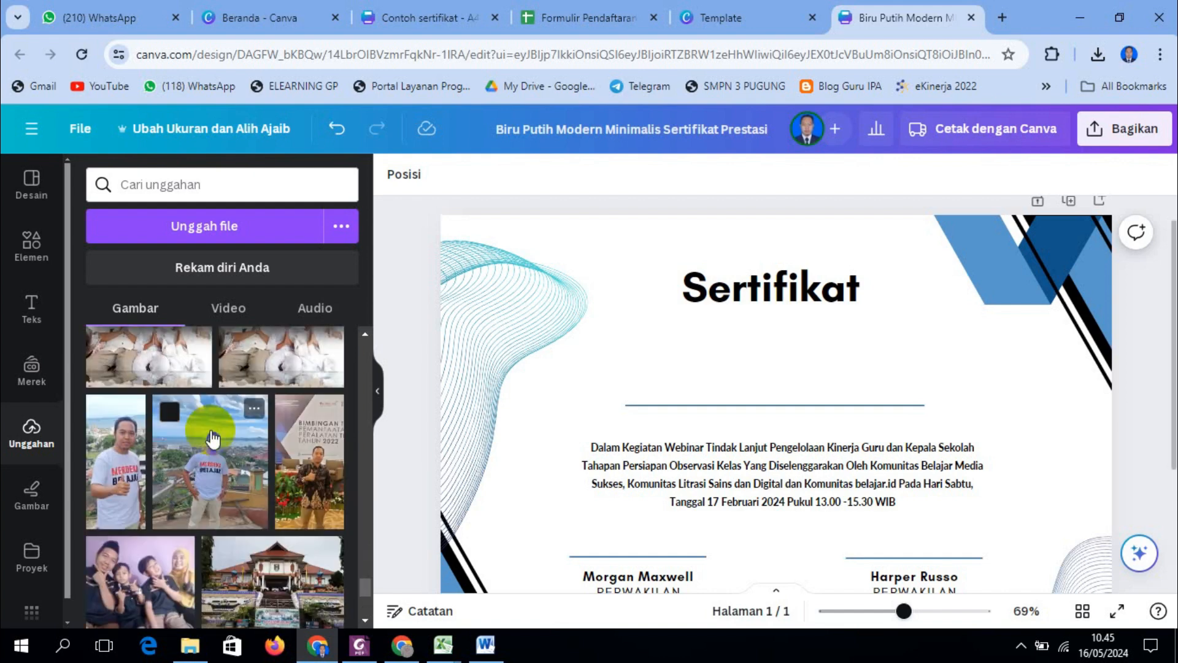
{"action": "scroll", "coordinate": [211, 430], "scroll_direction": "down", "scroll_amount": 3}
{"action": "left_click", "coordinate": [131, 430]}
{"action": "scroll", "coordinate": [777, 393], "scroll_direction": "down", "scroll_amount": 2}
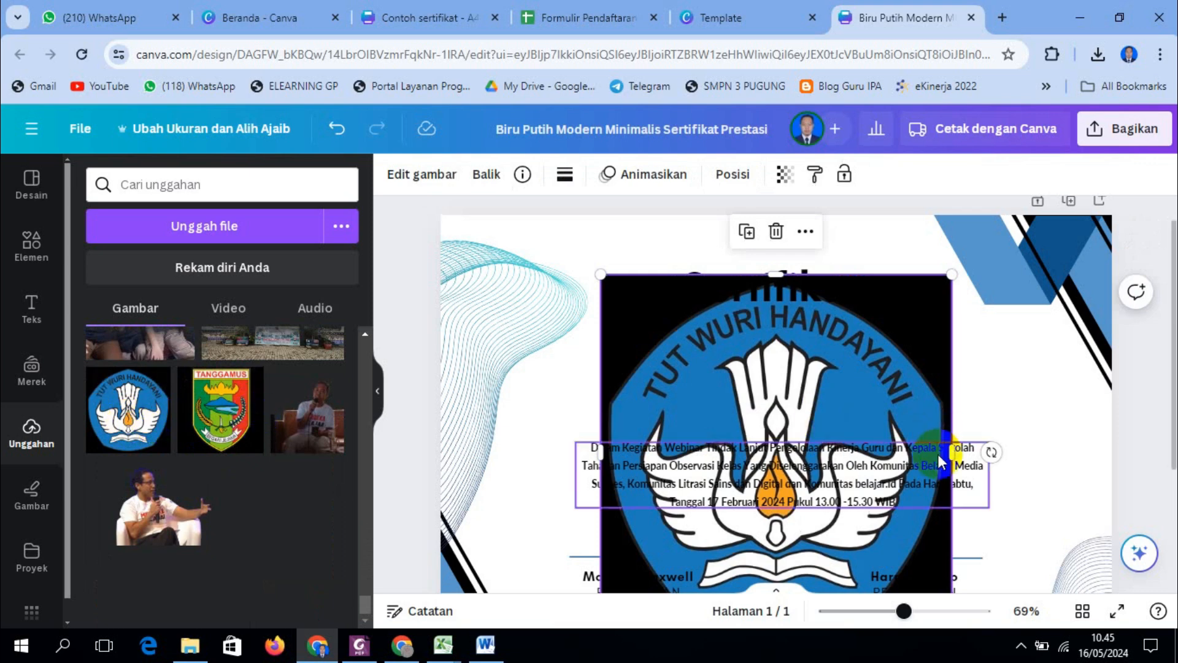
Shrink the Tut Wuri Handayani logo to a small emblem and place it in the certificate's upper-left corner
{"action": "left_click_drag", "start_coordinate": [947, 538], "coordinate": [651, 255]}
{"action": "scroll", "coordinate": [651, 256], "scroll_direction": "up", "scroll_amount": 3}
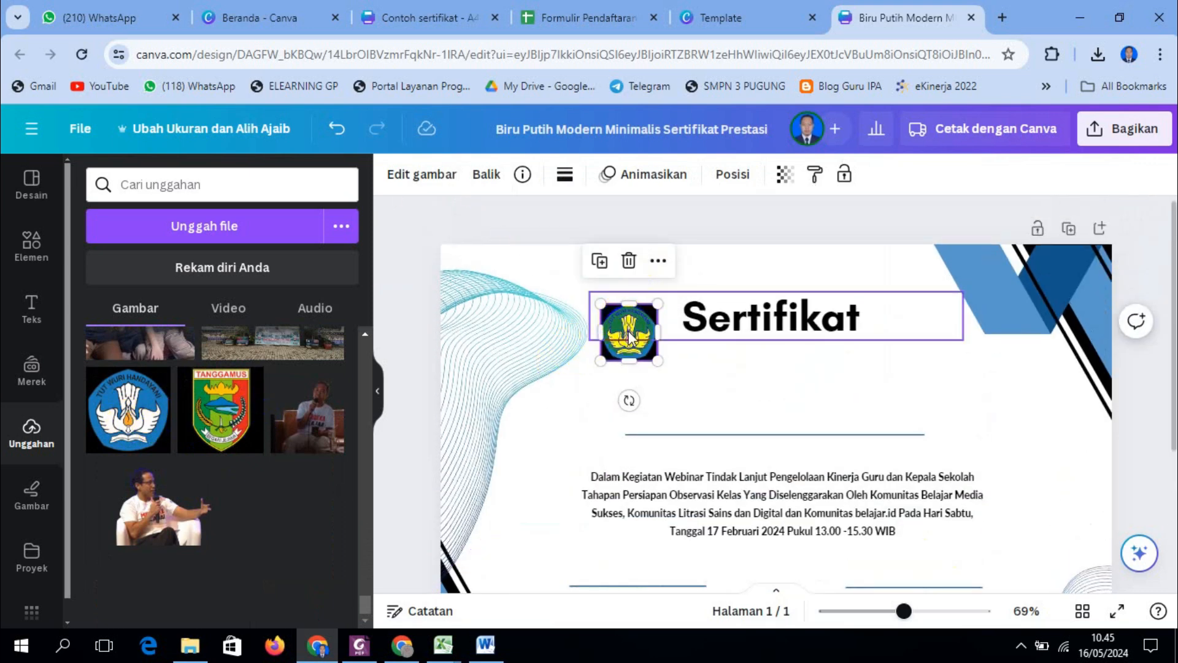
{"action": "left_click_drag", "start_coordinate": [629, 335], "coordinate": [473, 293]}
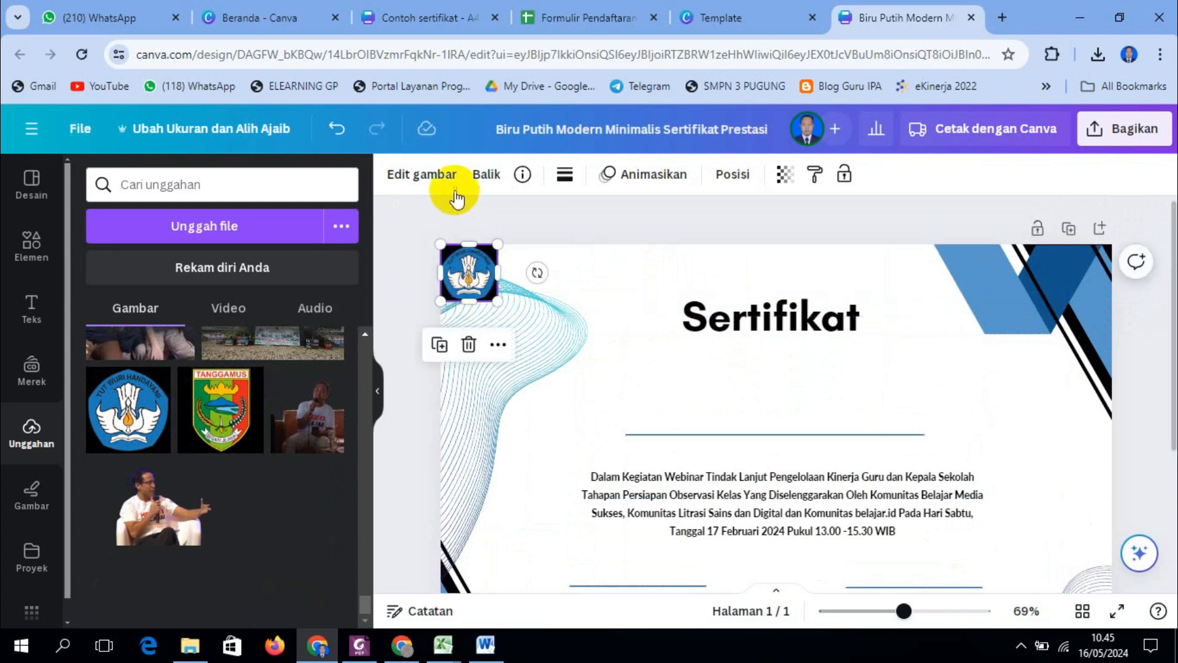
Remove the black background from the Tut Wuri Handayani logo with the background remover (Penghapus LB)
{"action": "left_click", "coordinate": [423, 178]}
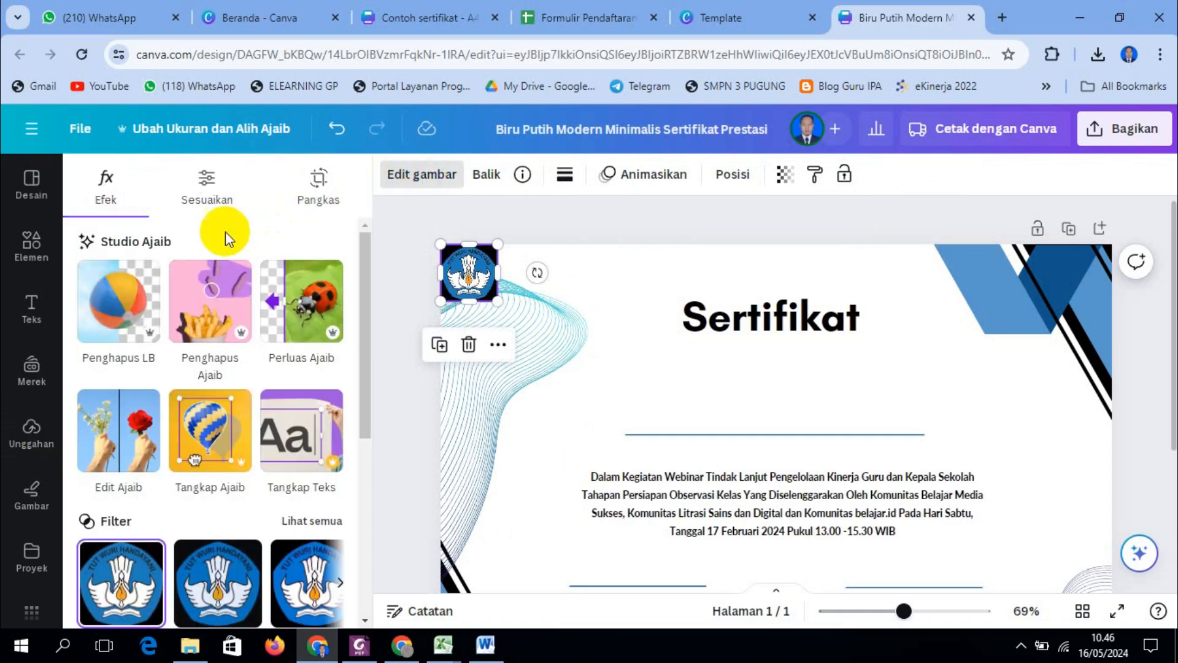
{"action": "left_click", "coordinate": [118, 319]}
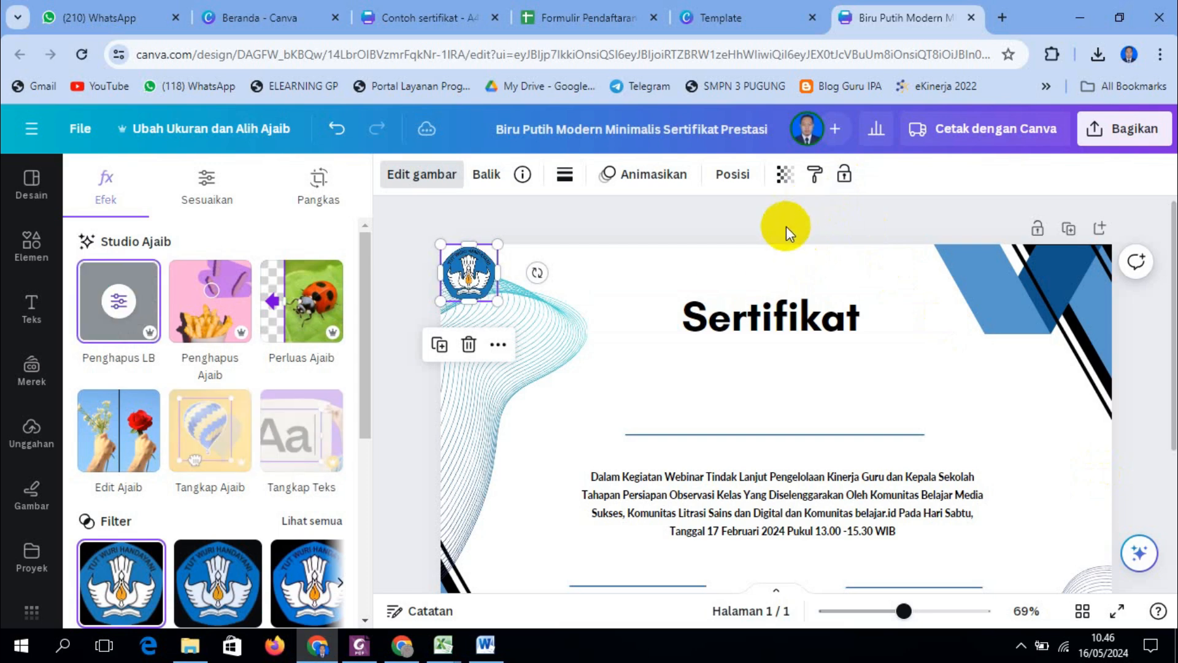
{"action": "left_click", "coordinate": [1130, 320]}
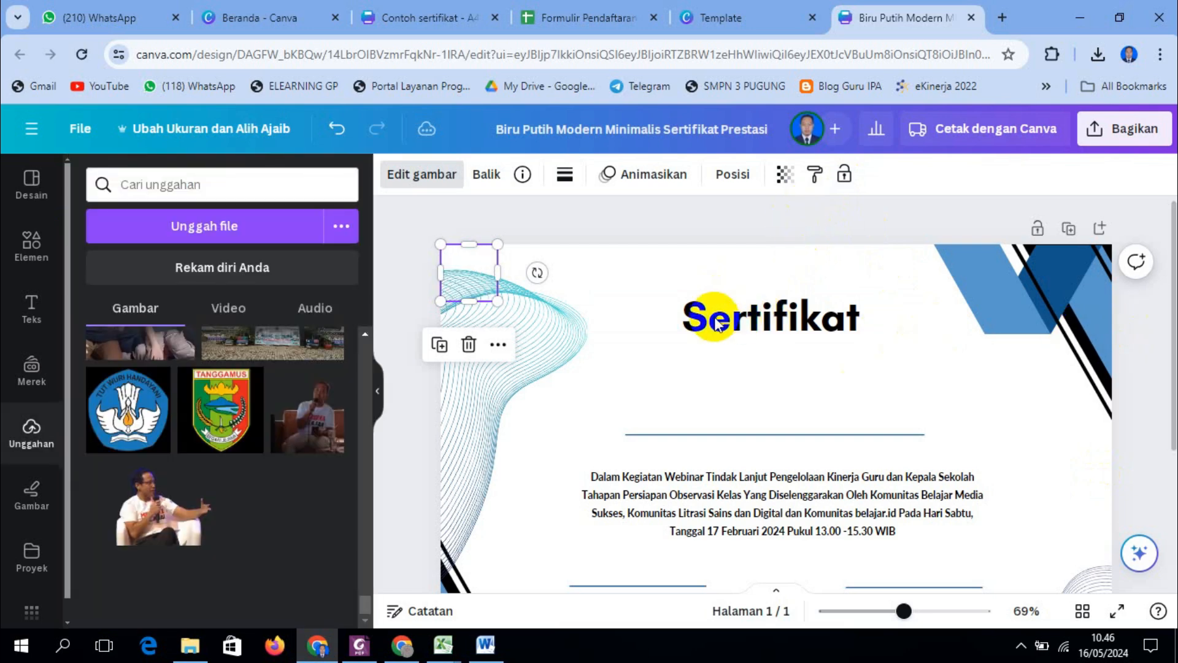
{"action": "left_click", "coordinate": [572, 233]}
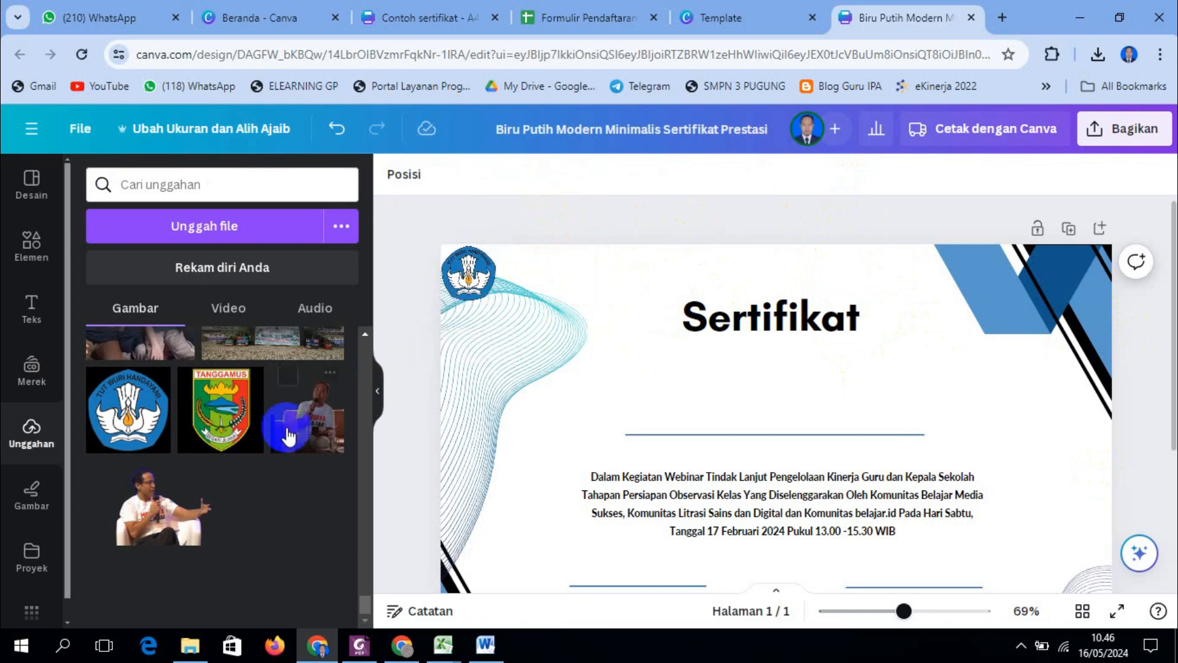
Add the round Komunitas Belajar.id Tanggamus logo from the uploaded images to the certificate
{"action": "scroll", "coordinate": [245, 430], "scroll_direction": "up", "scroll_amount": 5}
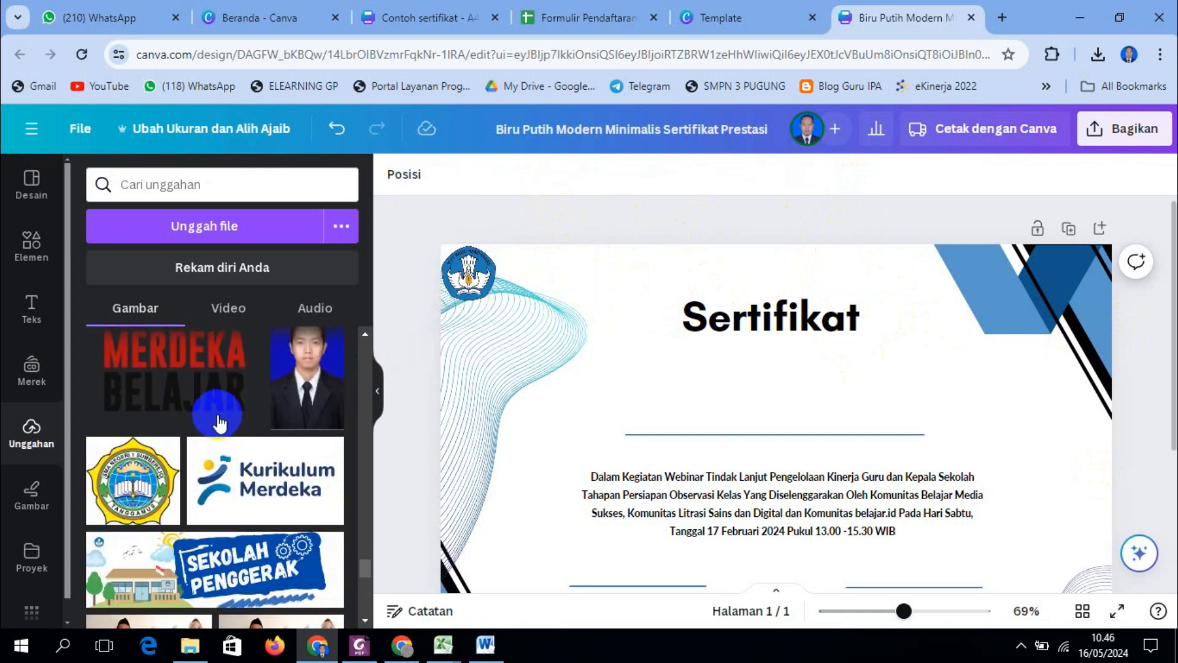
{"action": "scroll", "coordinate": [233, 442], "scroll_direction": "up", "scroll_amount": 5}
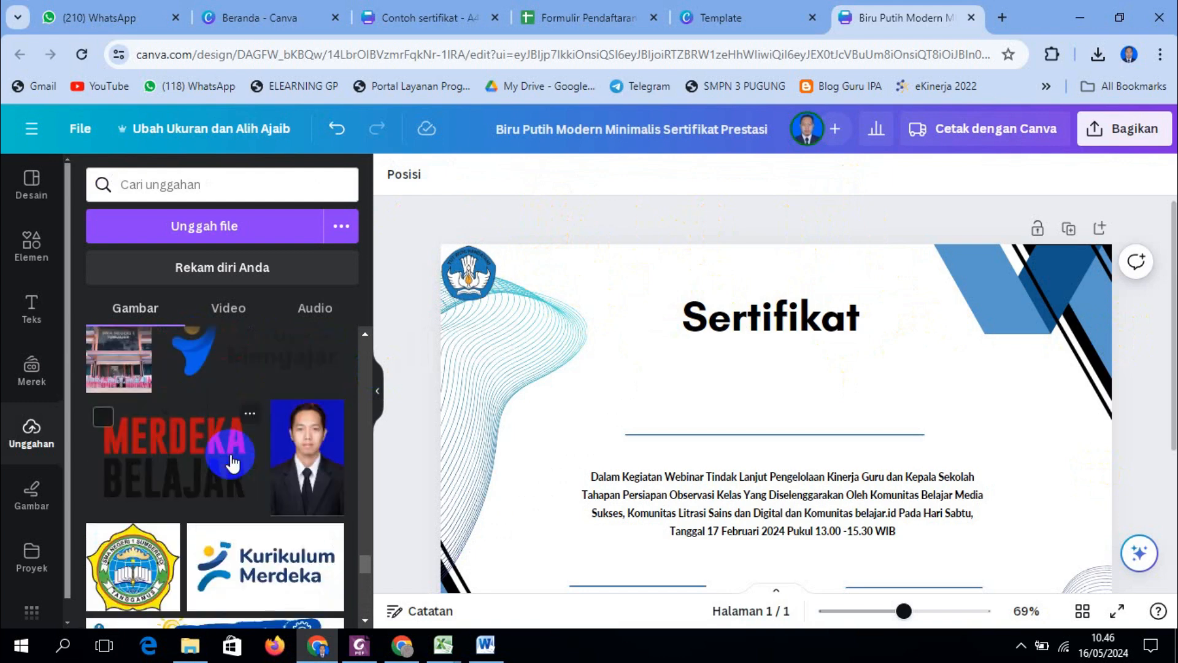
{"action": "scroll", "coordinate": [235, 457], "scroll_direction": "up", "scroll_amount": 5}
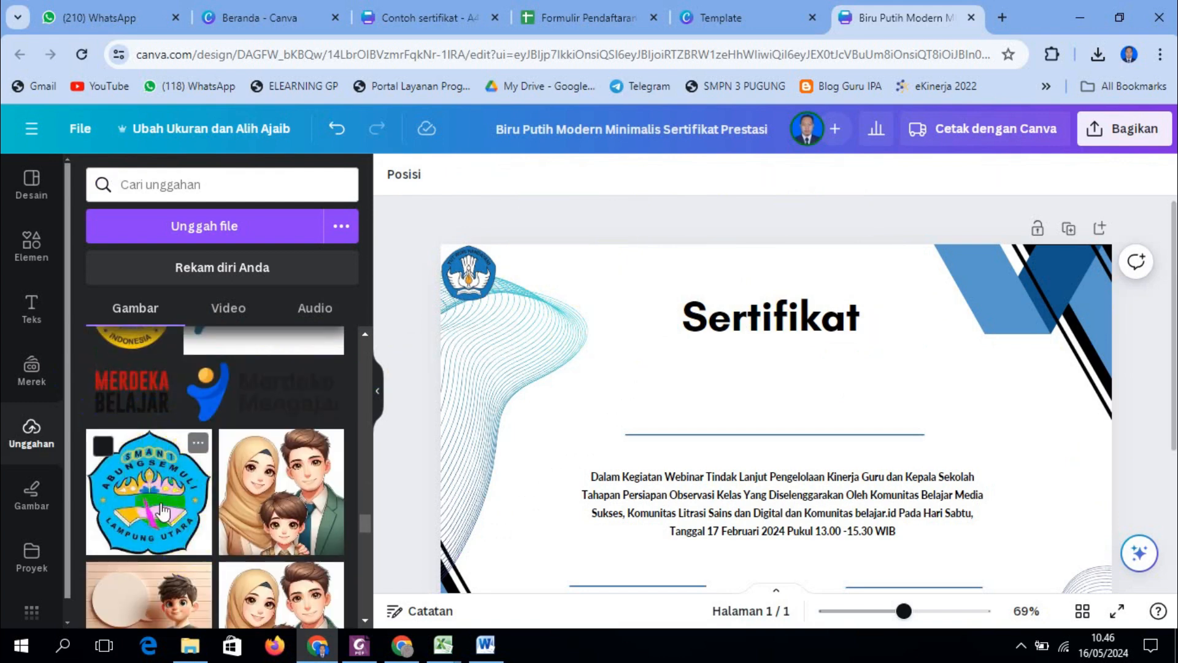
{"action": "scroll", "coordinate": [163, 503], "scroll_direction": "up", "scroll_amount": 5}
{"action": "scroll", "coordinate": [159, 503], "scroll_direction": "up", "scroll_amount": 5}
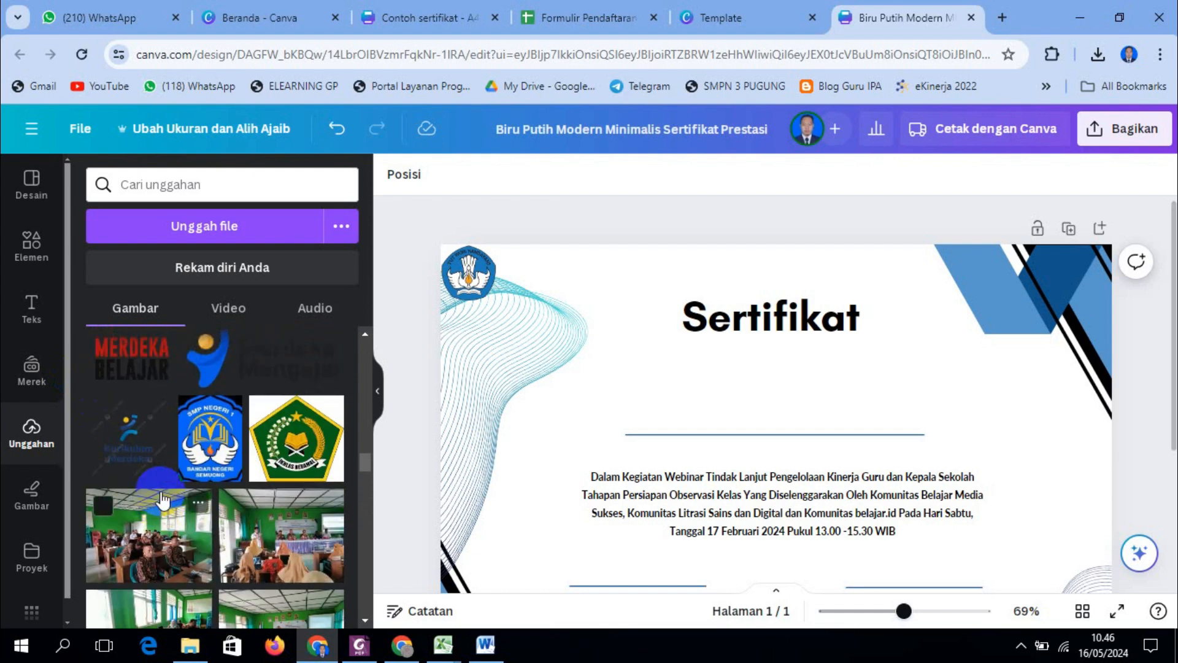
{"action": "scroll", "coordinate": [164, 489], "scroll_direction": "up", "scroll_amount": 5}
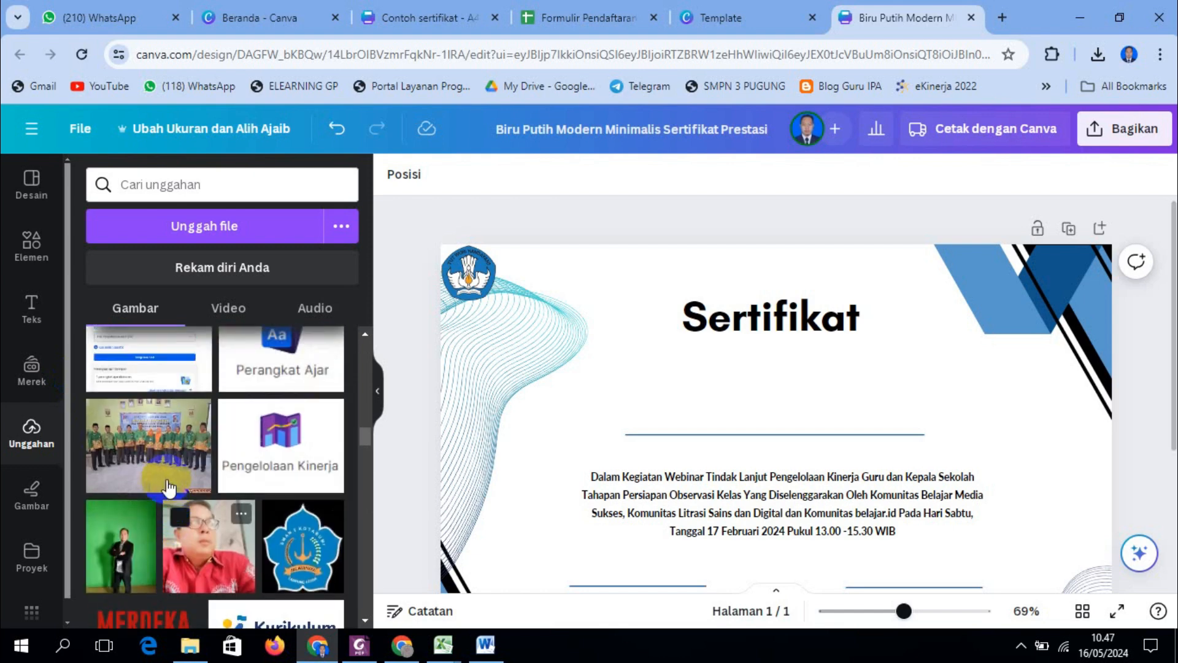
{"action": "scroll", "coordinate": [168, 488], "scroll_direction": "up", "scroll_amount": 4}
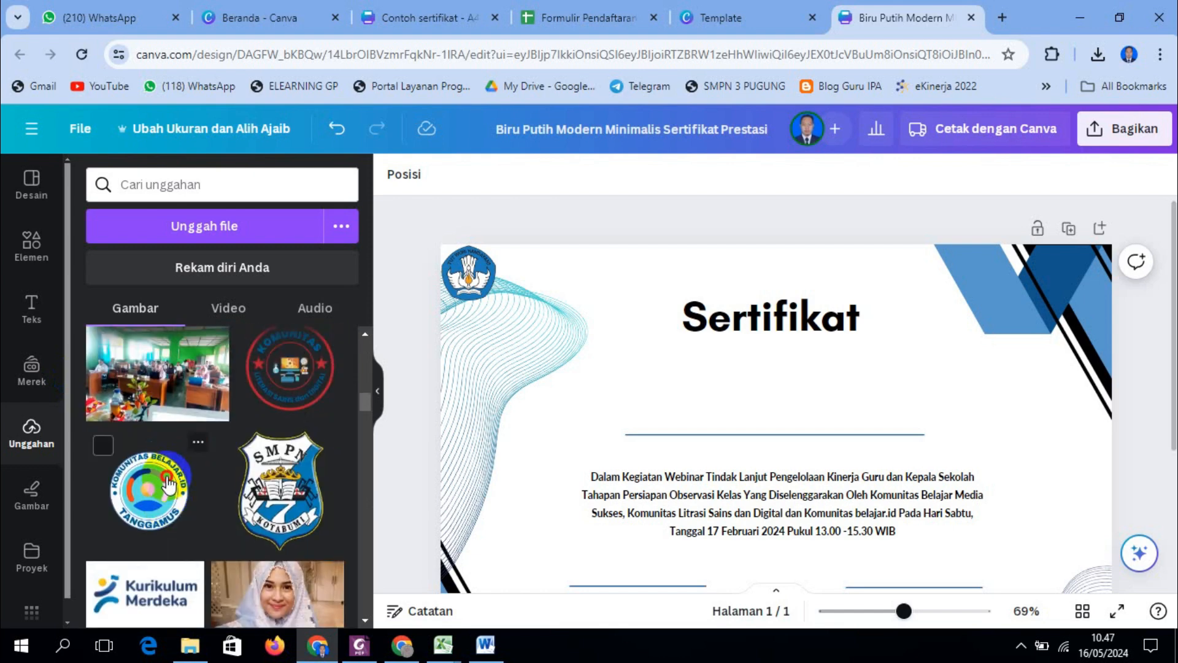
{"action": "left_click", "coordinate": [168, 486]}
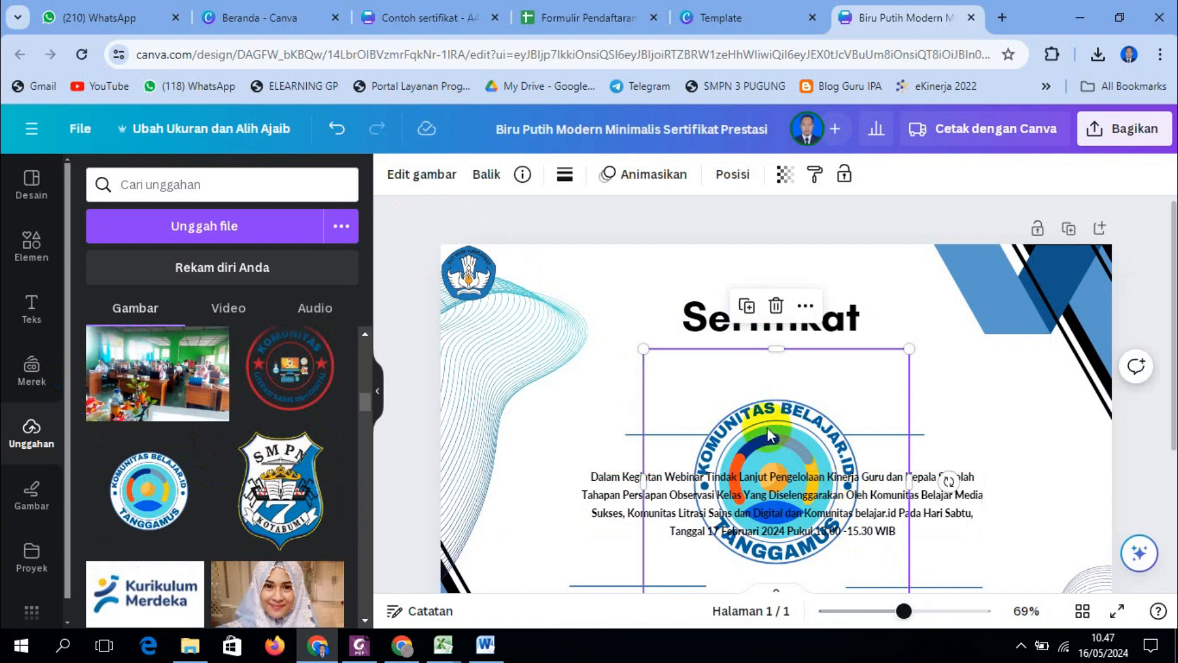
Shrink the Komunitas Belajar.id Tanggamus logo to match the Tut Wuri Handayani logo and place it directly beside it
{"action": "left_click_drag", "start_coordinate": [644, 348], "coordinate": [764, 497]}
{"action": "left_click_drag", "start_coordinate": [841, 546], "coordinate": [574, 294]}
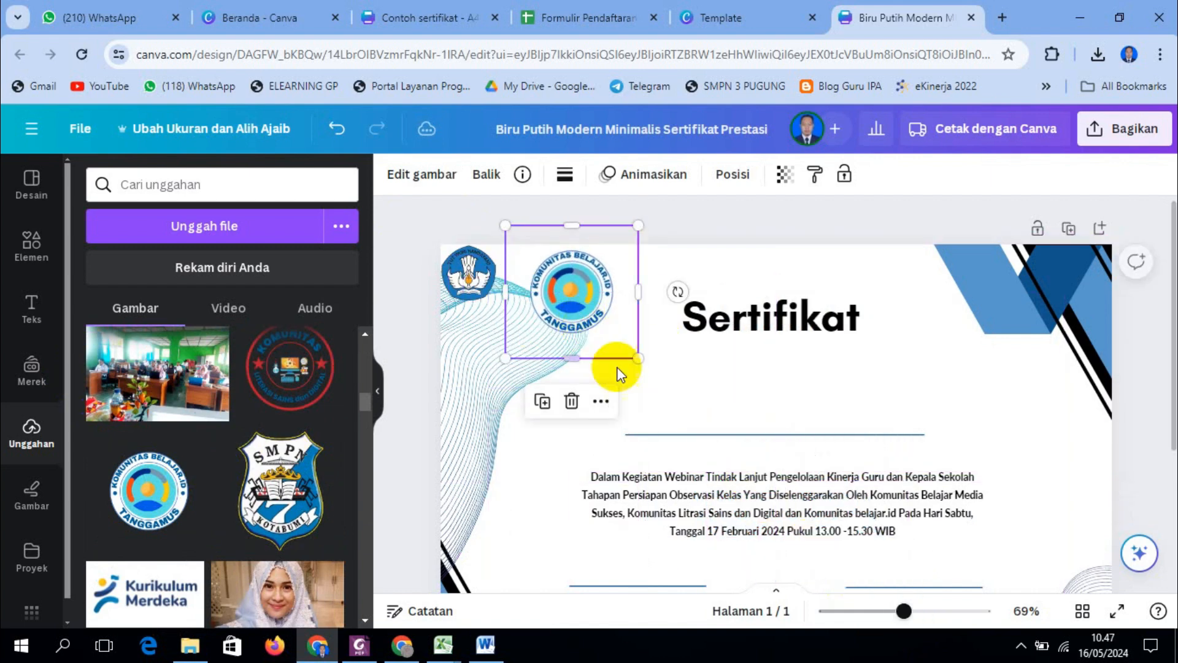
{"action": "left_click_drag", "start_coordinate": [640, 359], "coordinate": [606, 335]}
{"action": "mouse_move", "coordinate": [573, 295]}
{"action": "left_mouse_down"}
{"action": "mouse_move", "coordinate": [554, 291]}
{"action": "mouse_move", "coordinate": [572, 310]}
{"action": "left_mouse_up"}
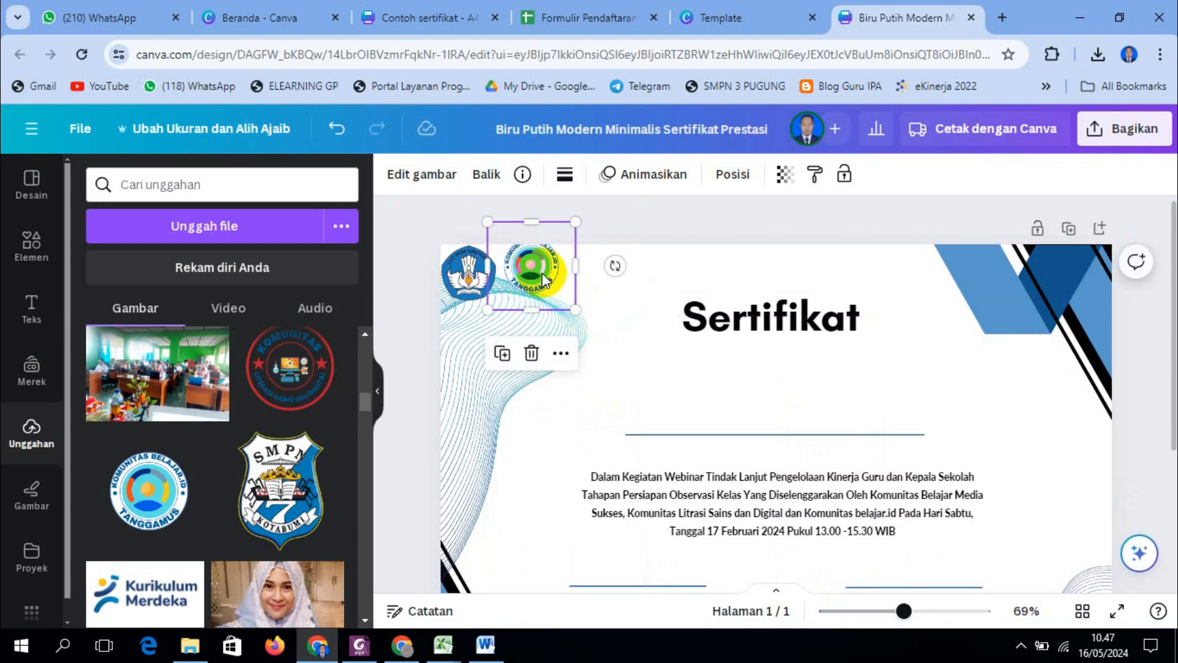
{"action": "left_click_drag", "start_coordinate": [540, 269], "coordinate": [540, 279]}
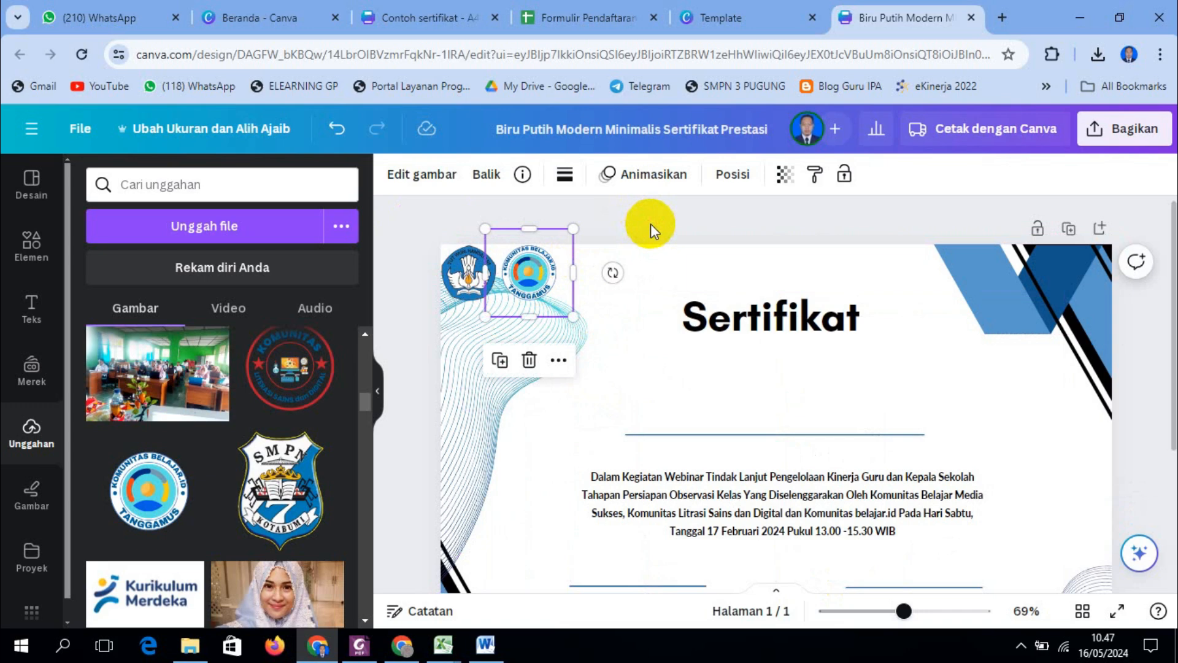
{"action": "left_click", "coordinate": [1016, 454]}
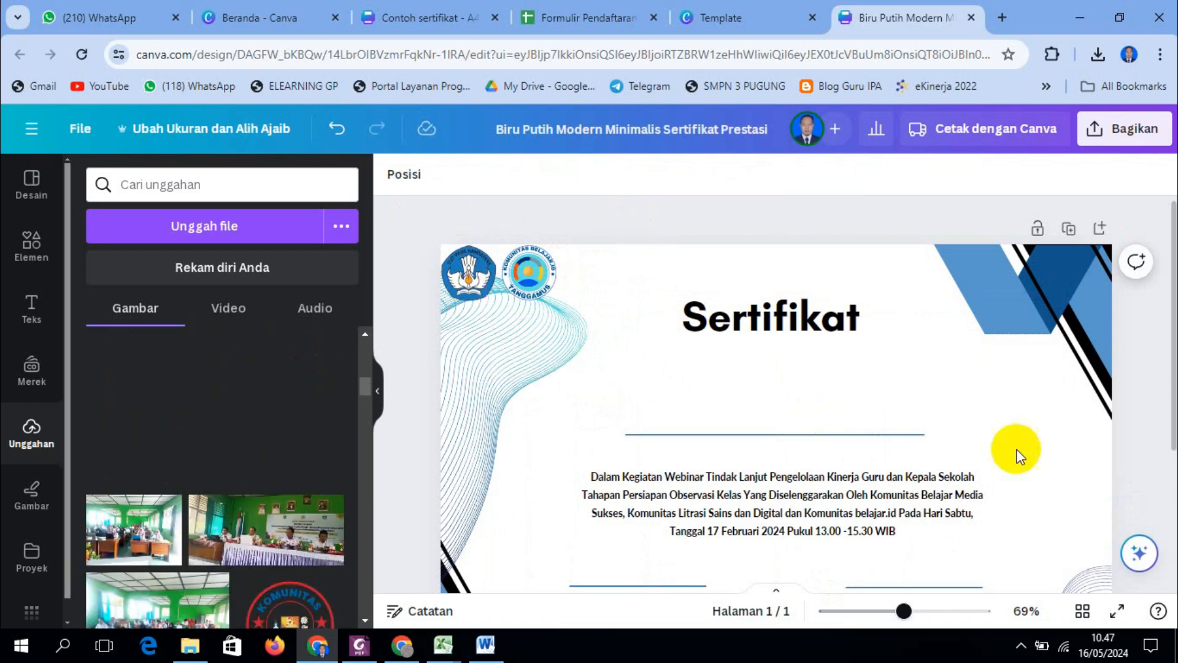
{"action": "left_click", "coordinate": [1132, 444]}
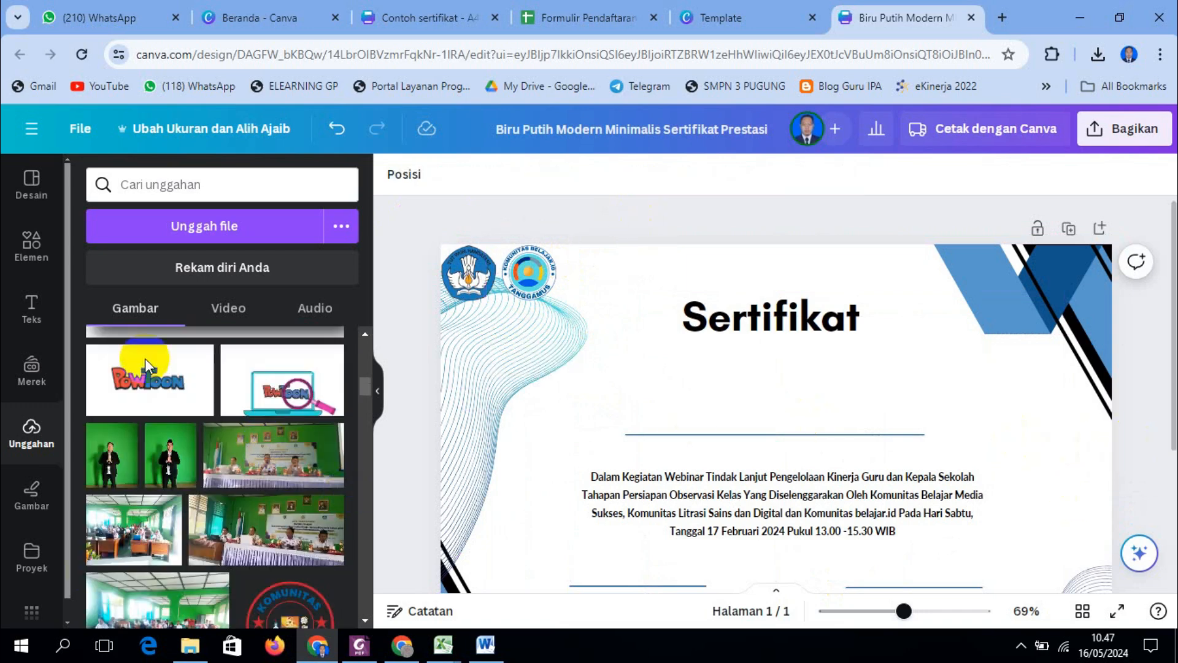
Move both corner logos slightly down from the certificate's upper edge and keep them level with each other
{"action": "scroll", "coordinate": [146, 362], "scroll_direction": "up", "scroll_amount": 5}
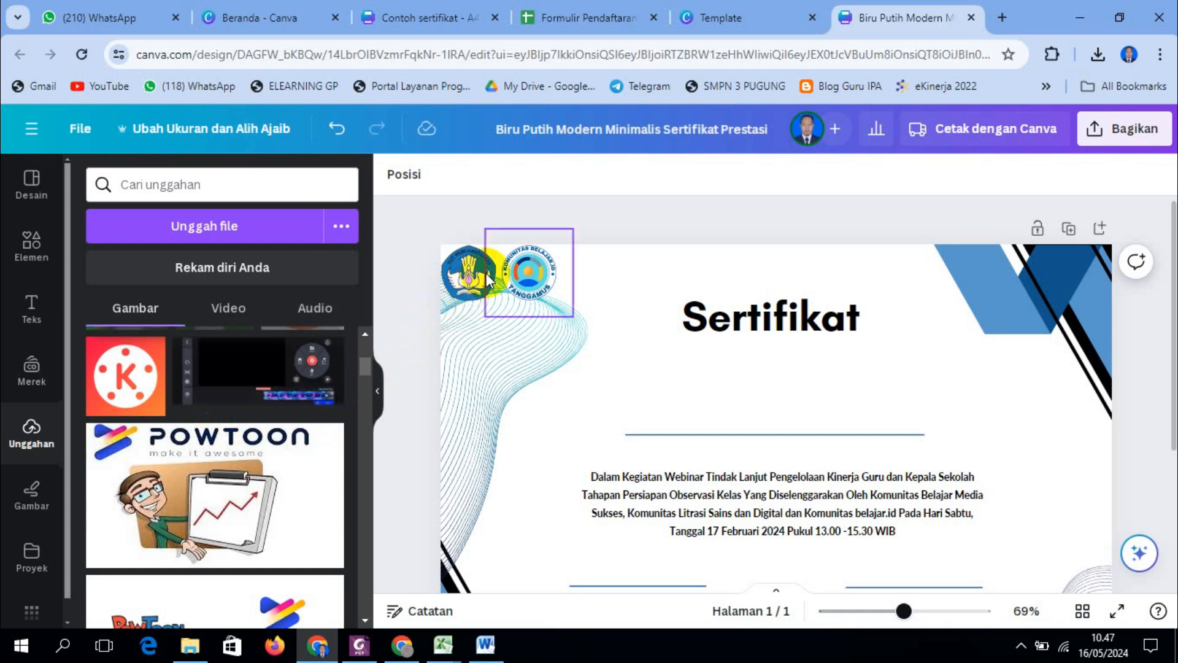
{"action": "left_click", "coordinate": [462, 291]}
{"action": "left_click_drag", "start_coordinate": [461, 285], "coordinate": [517, 285]}
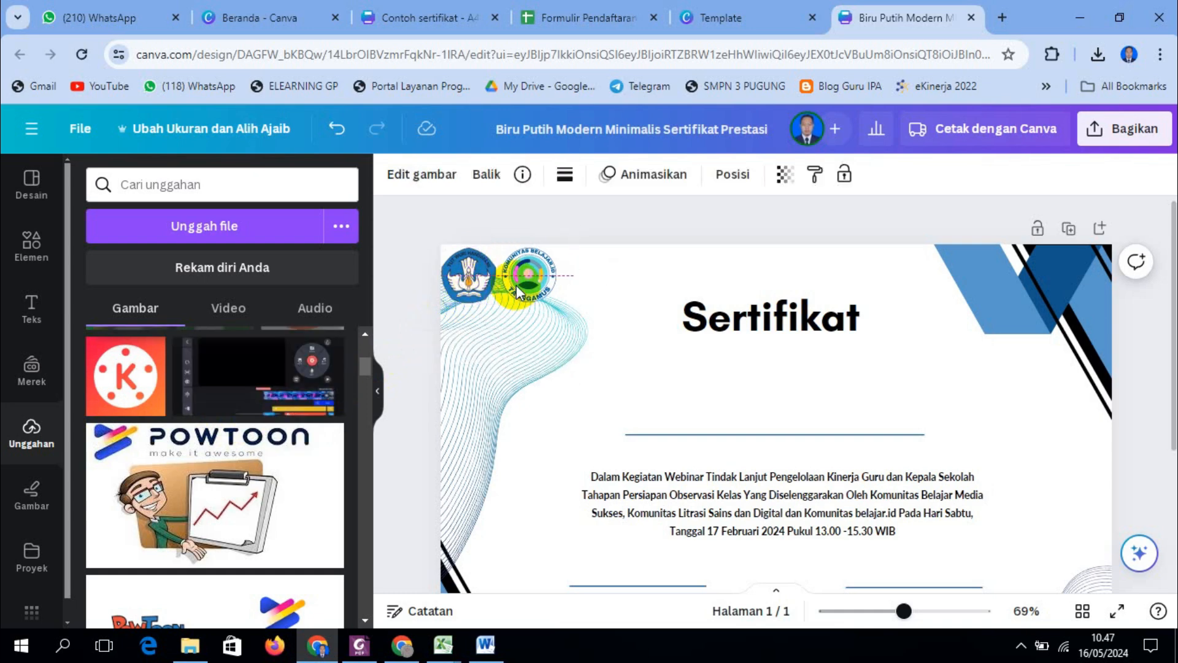
{"action": "left_click", "coordinate": [1131, 402]}
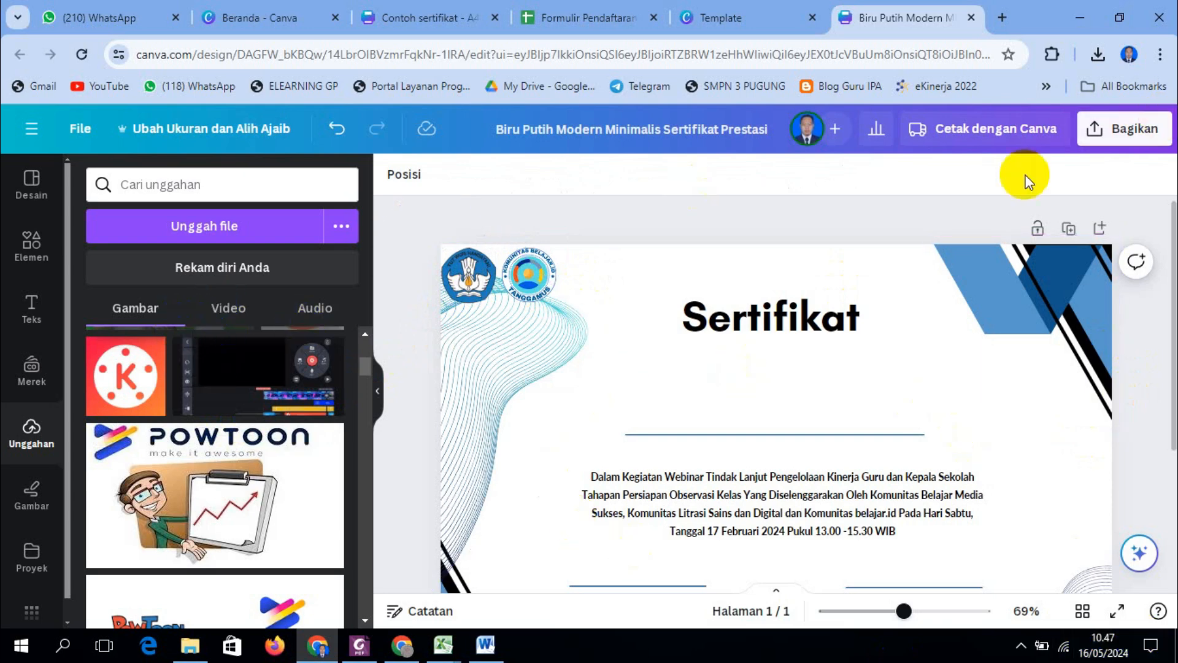
Search Google Images for "logo merdeka mengajar" in a new browser tab
{"action": "scroll", "coordinate": [204, 395], "scroll_direction": "up", "scroll_amount": 3}
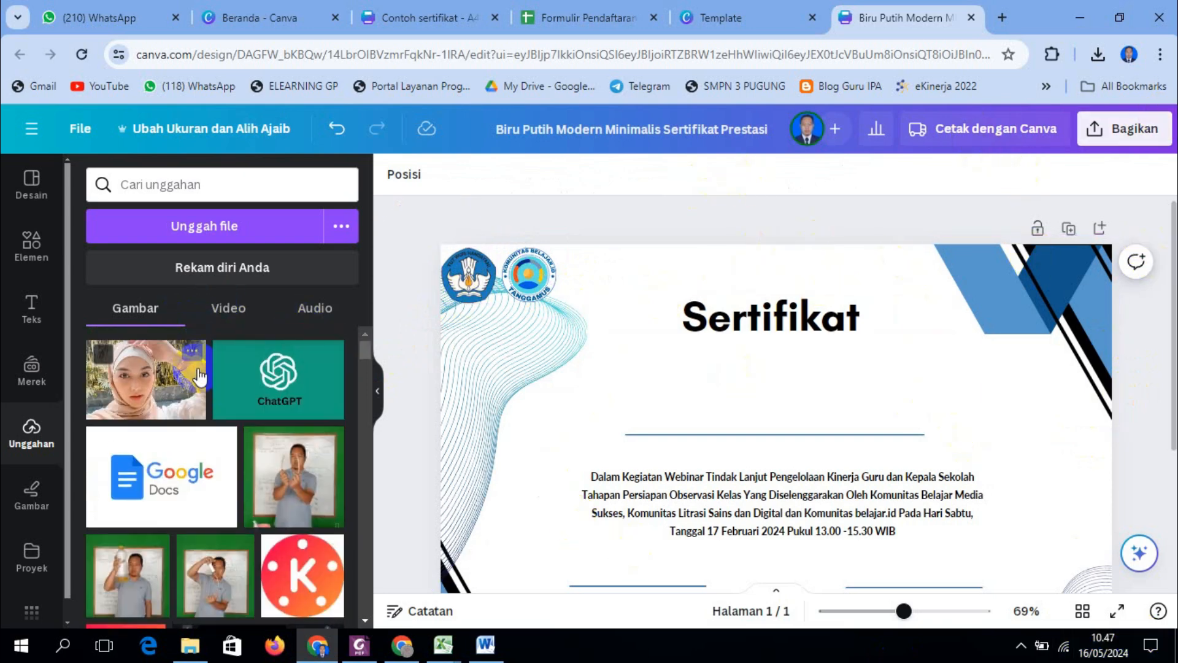
{"action": "left_click", "coordinate": [1003, 18]}
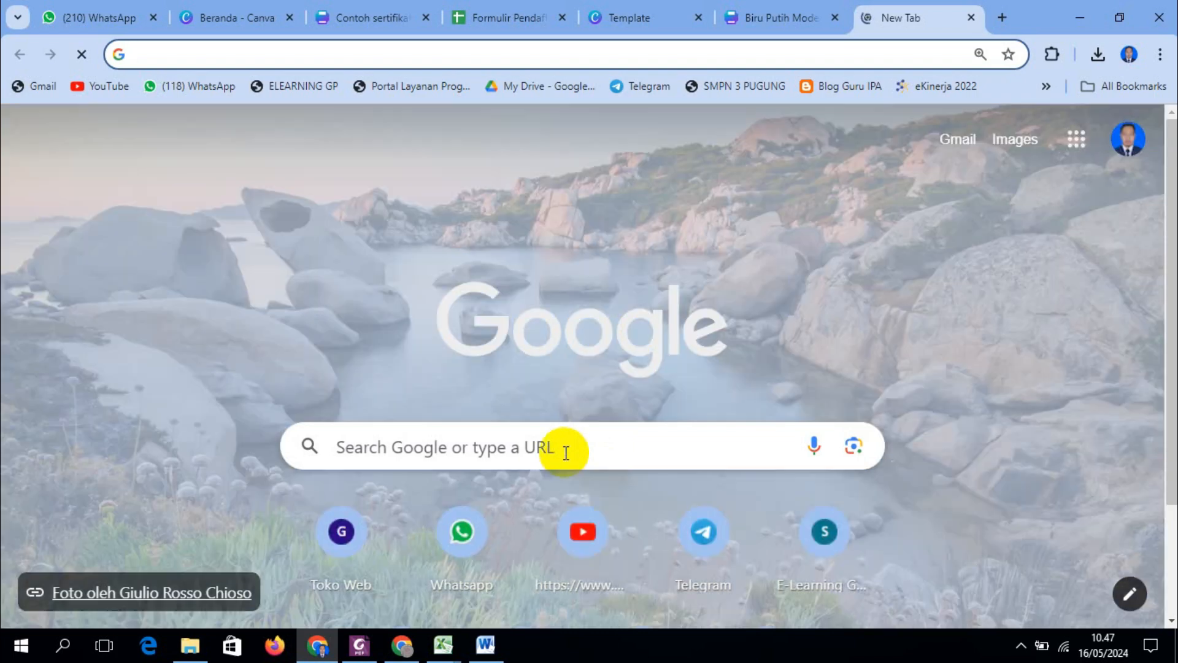
{"action": "left_click", "coordinate": [565, 453]}
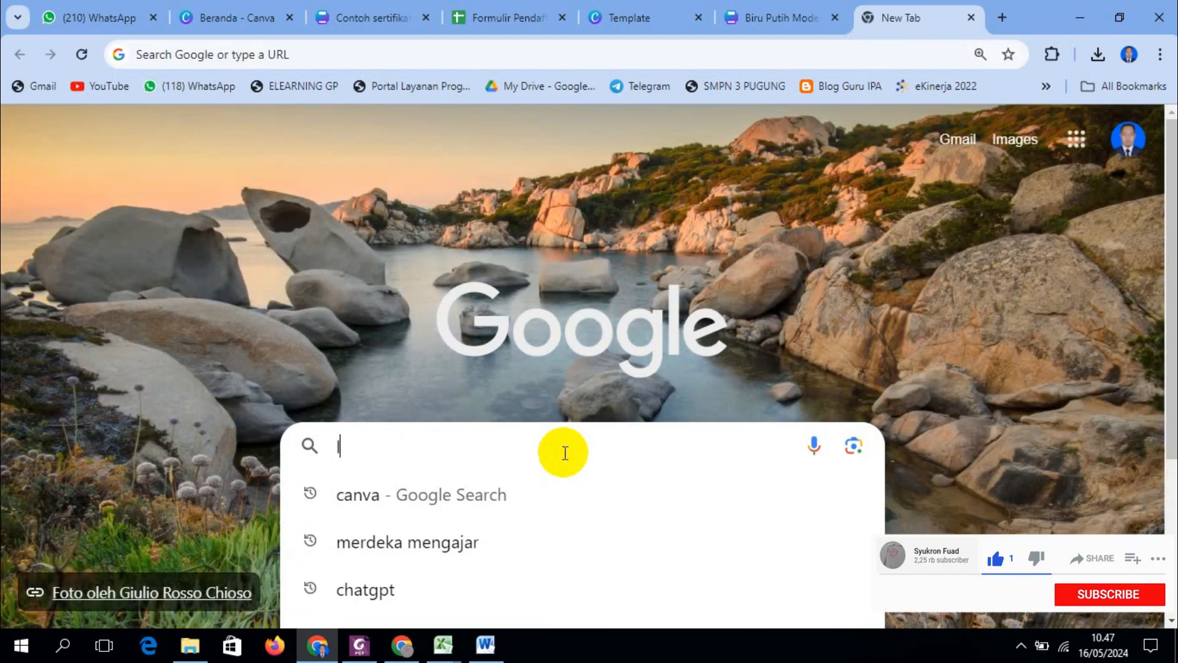
{"action": "type", "text": "logo me"}
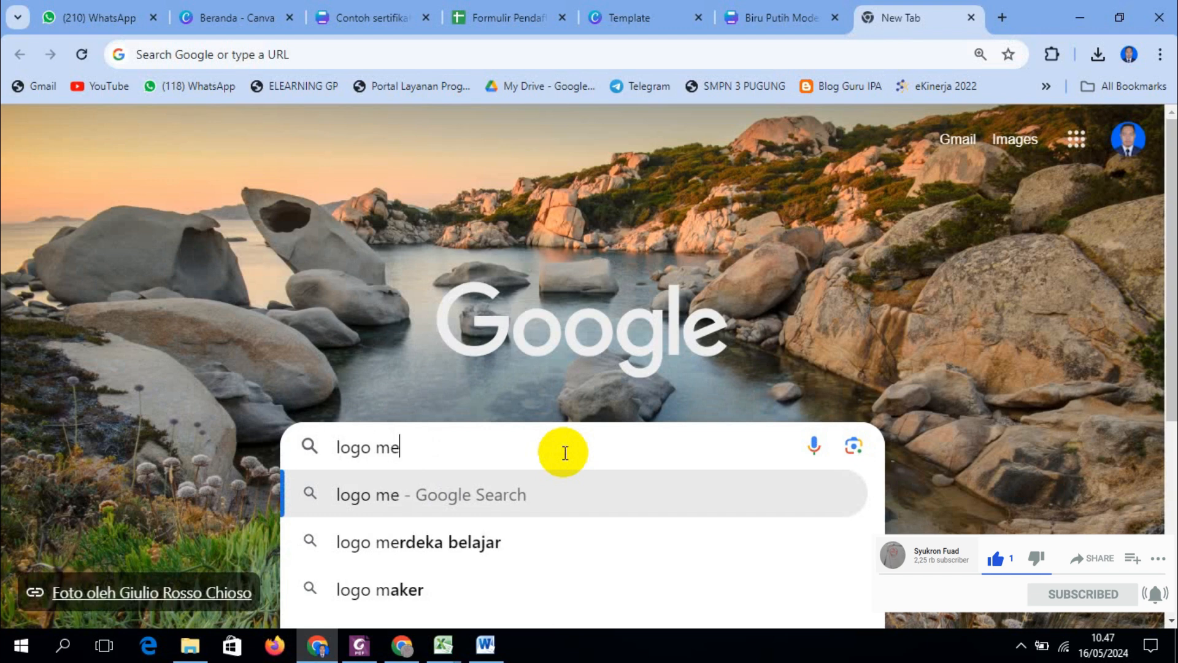
{"action": "type", "text": "rd"}
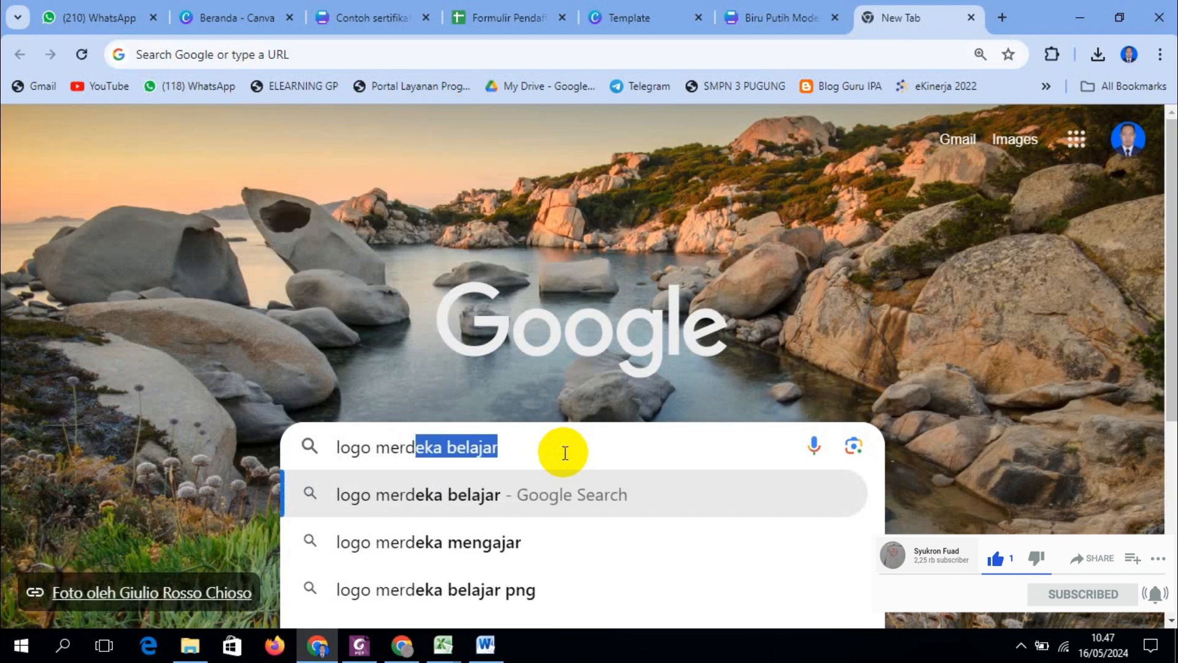
{"action": "left_click", "coordinate": [565, 453]}
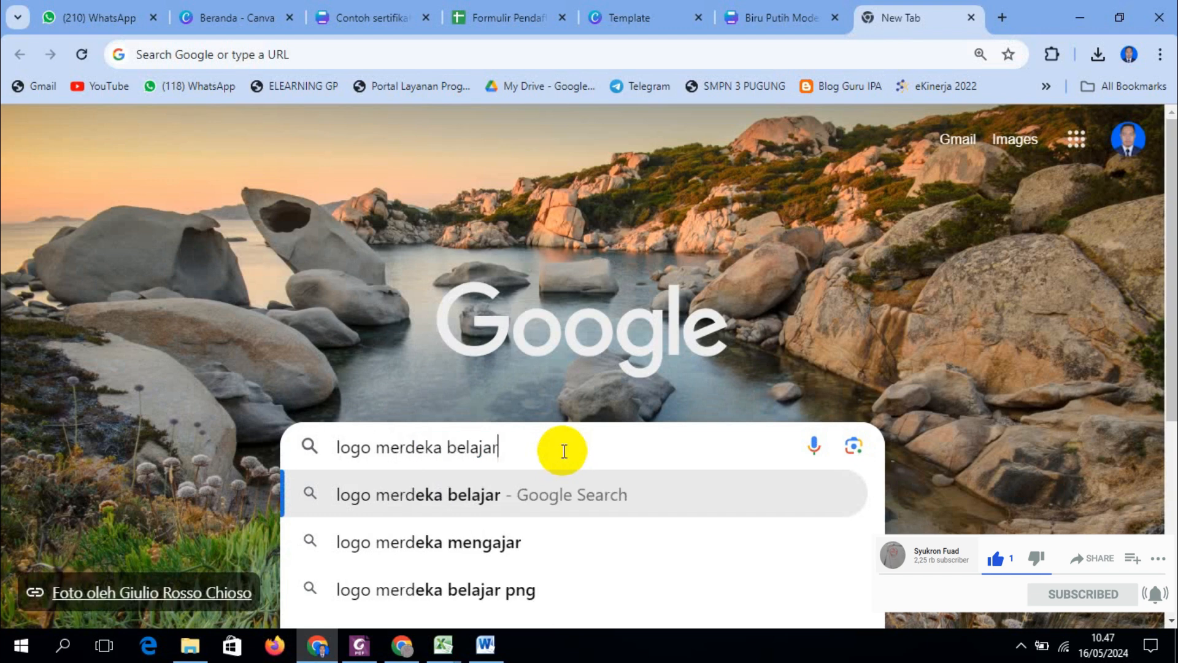
{"action": "left_click", "coordinate": [539, 548]}
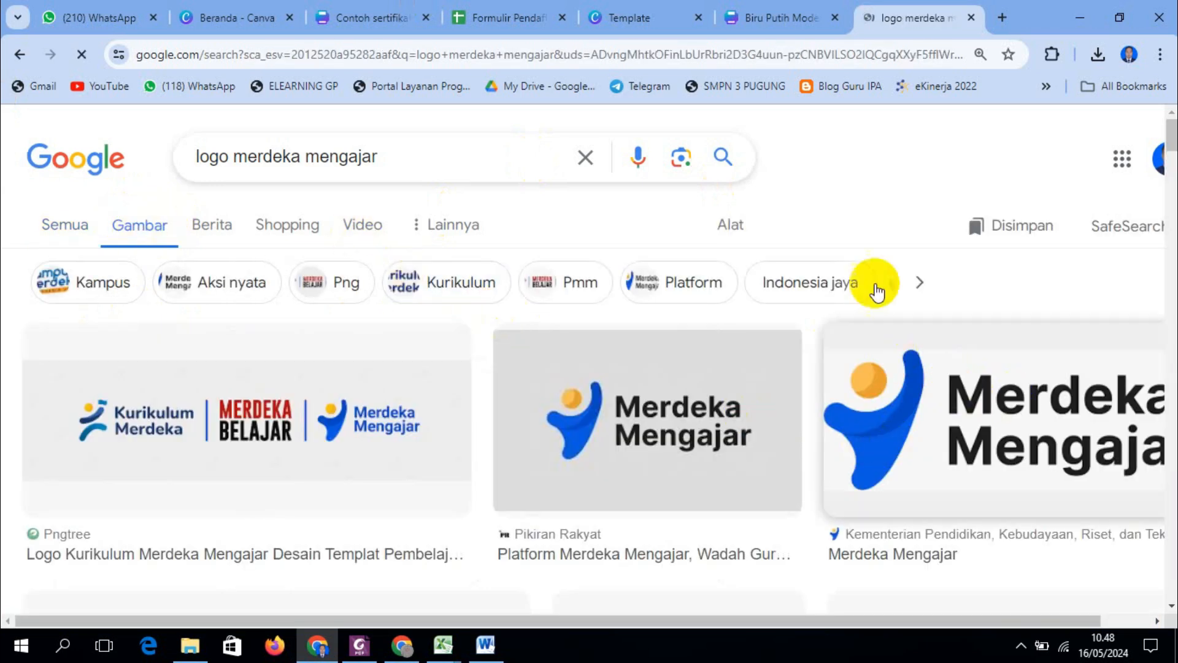
Save the transparent Merdeka Mengajar logo from the Kementerian Pendidikan result as PNG image "logo PMM" in Downloads
{"action": "left_click", "coordinate": [1047, 423]}
{"action": "left_click", "coordinate": [948, 291]}
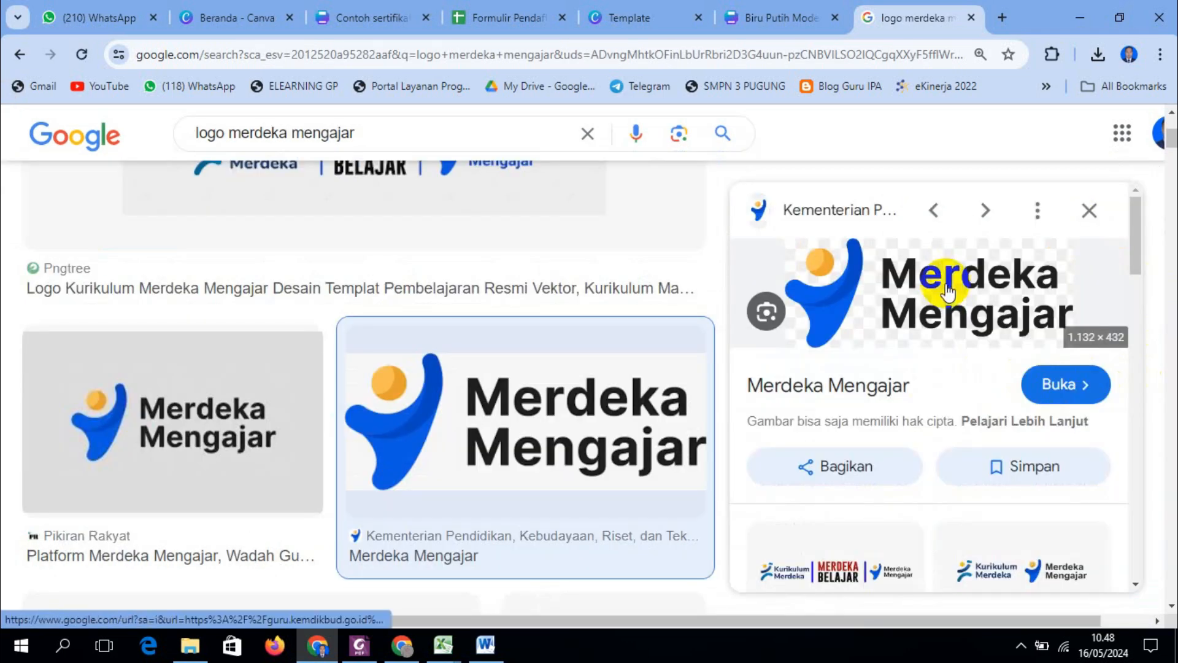
{"action": "right_click", "coordinate": [948, 292]}
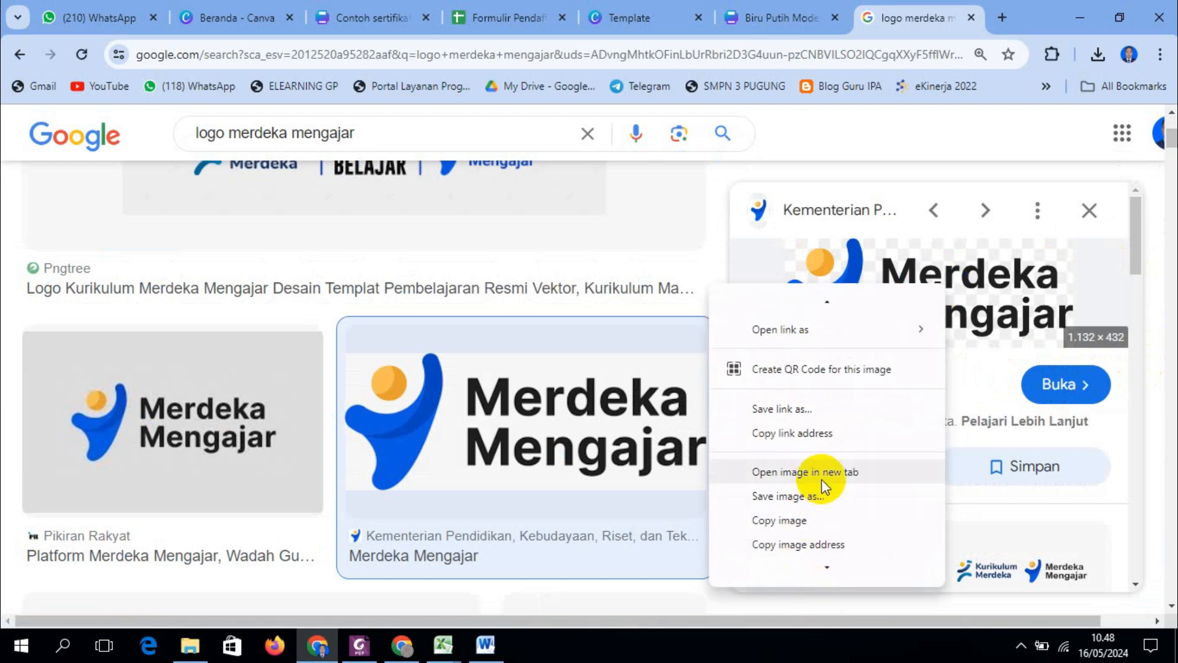
{"action": "left_click", "coordinate": [804, 497]}
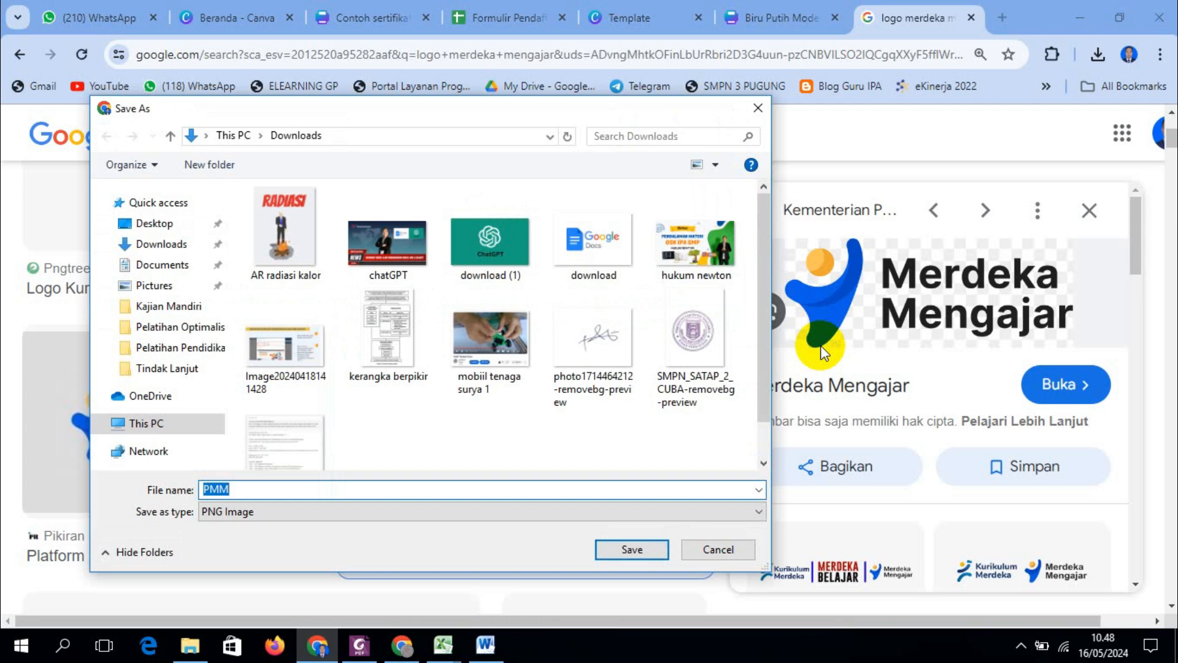
{"action": "left_click", "coordinate": [265, 484]}
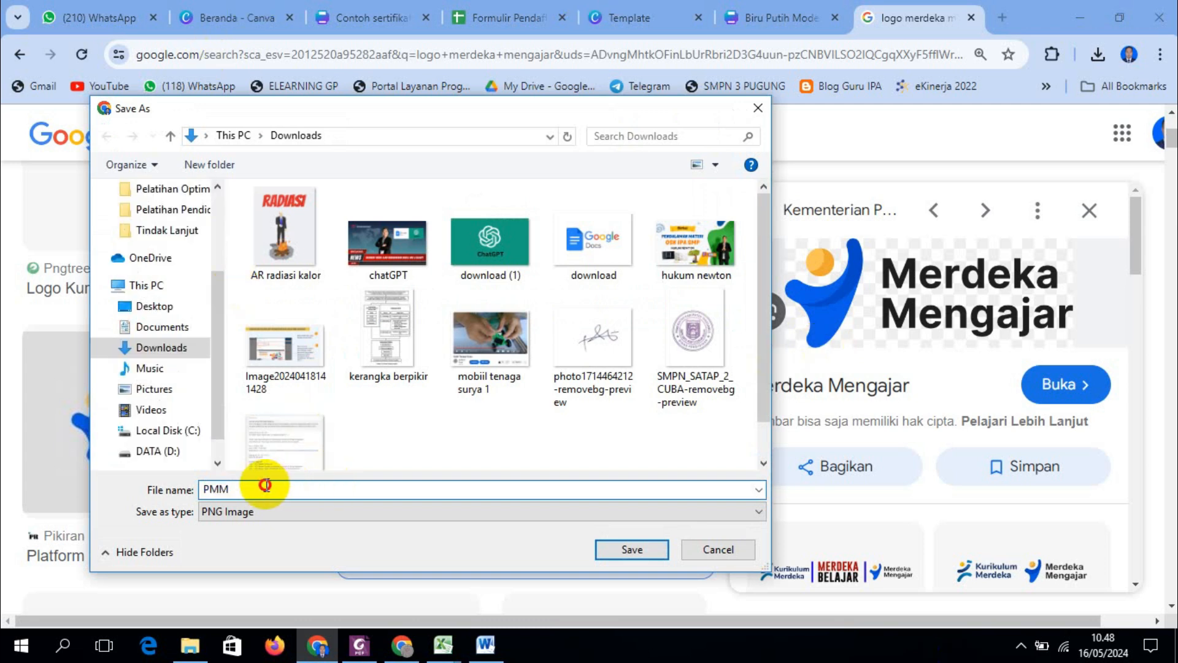
{"action": "left_click", "coordinate": [204, 490]}
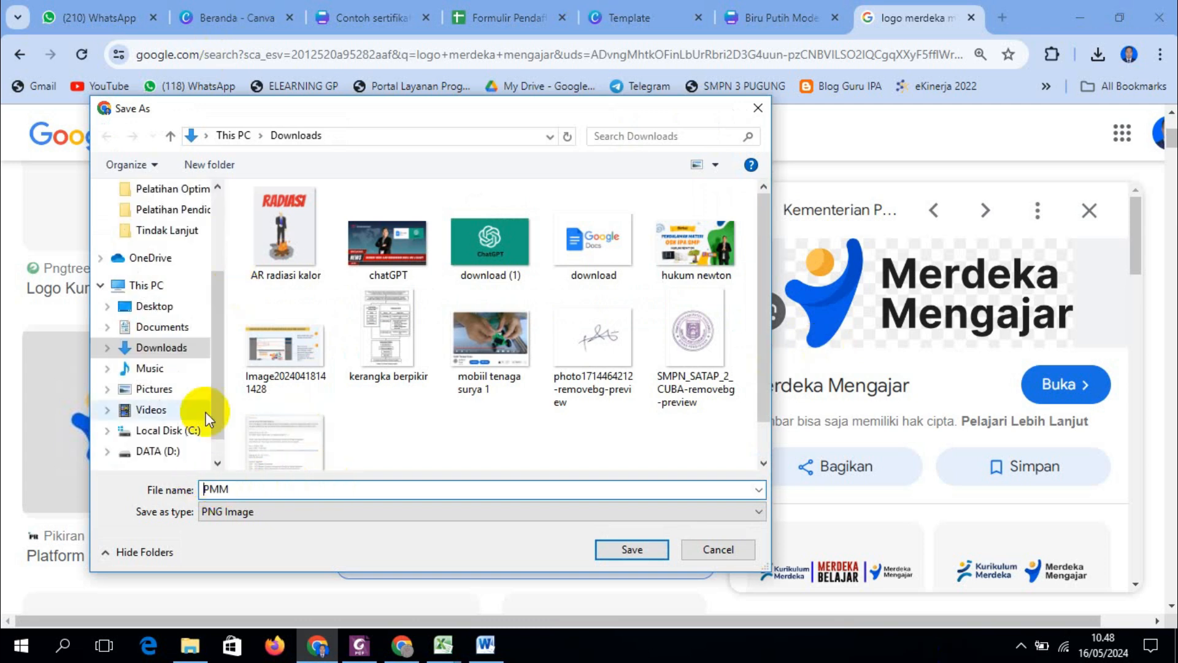
{"action": "type", "text": "logo"}
{"action": "left_click", "coordinate": [613, 548]}
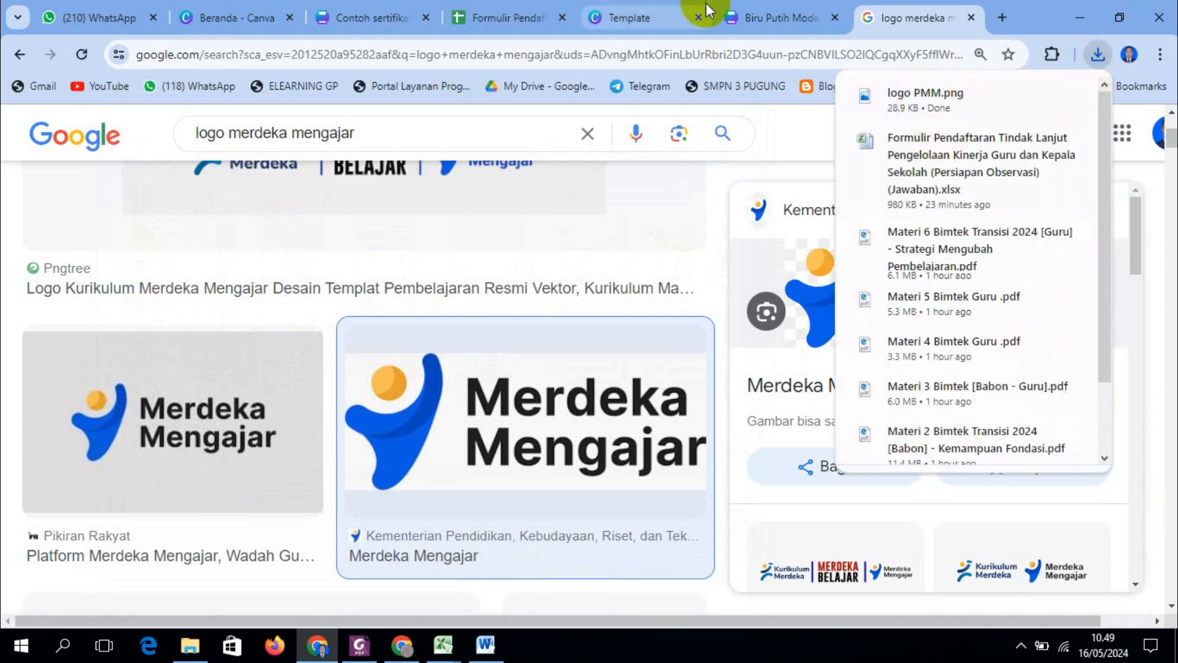
Return to the blue-and-white certificate in Canva and upload the "logo PMM" image from the Downloads folder
{"action": "left_click", "coordinate": [749, 21]}
{"action": "left_click", "coordinate": [329, 284]}
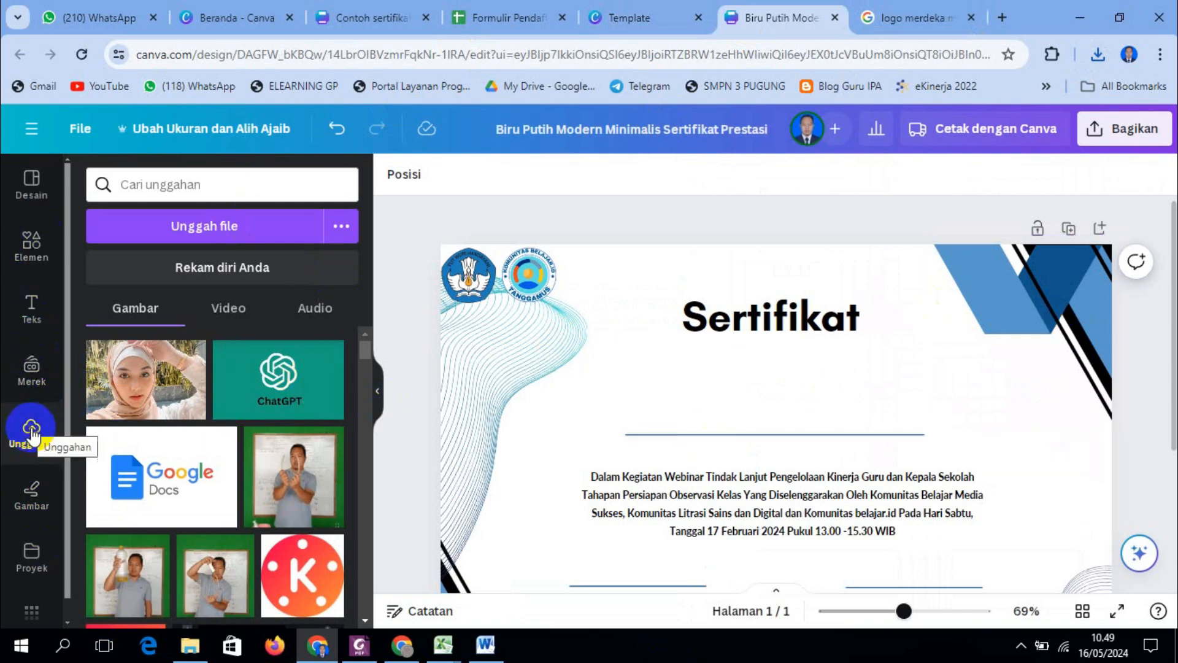
{"action": "left_click", "coordinate": [215, 228]}
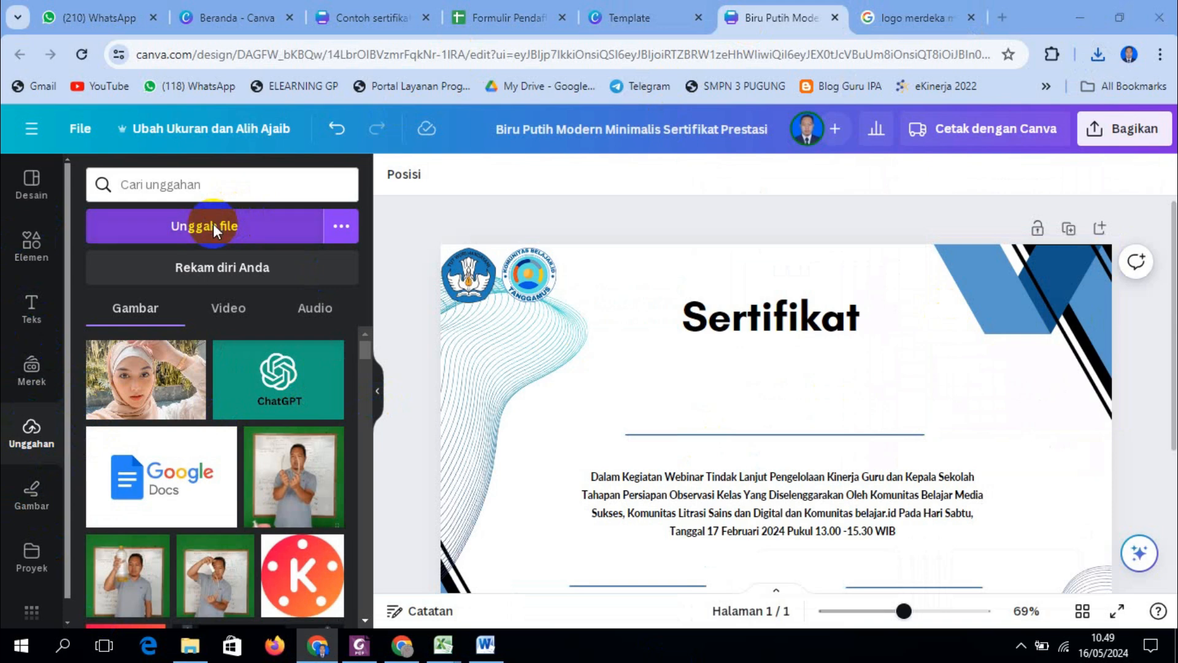
{"action": "scroll", "coordinate": [161, 204], "scroll_direction": "up", "scroll_amount": 3}
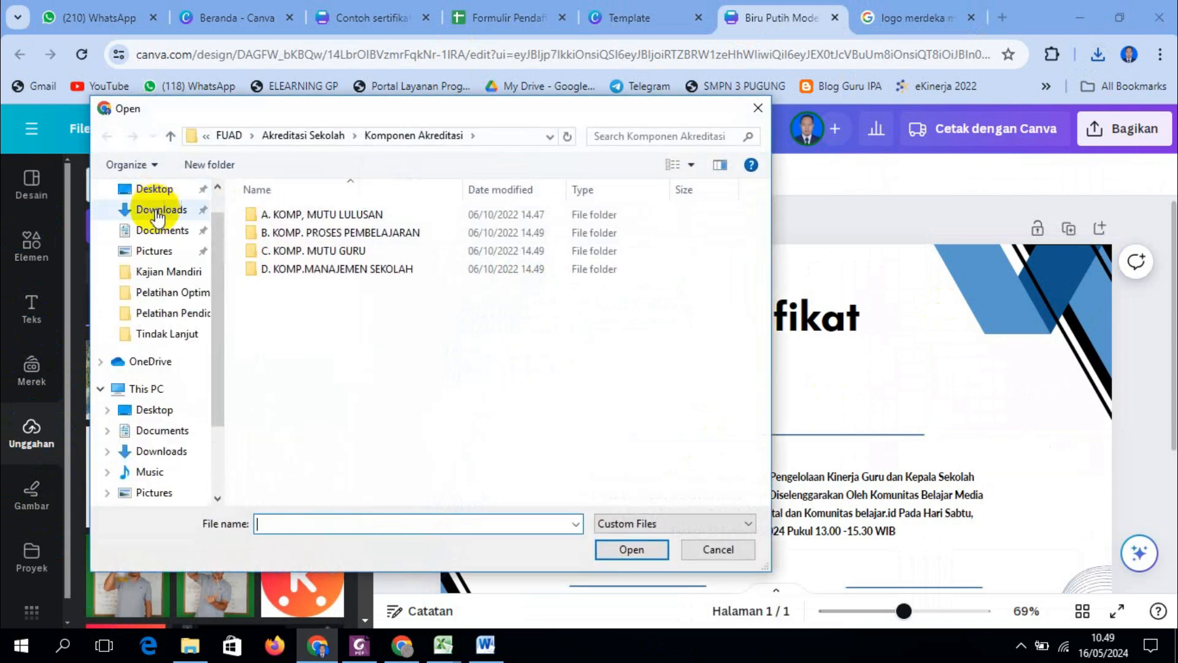
{"action": "left_click", "coordinate": [162, 209]}
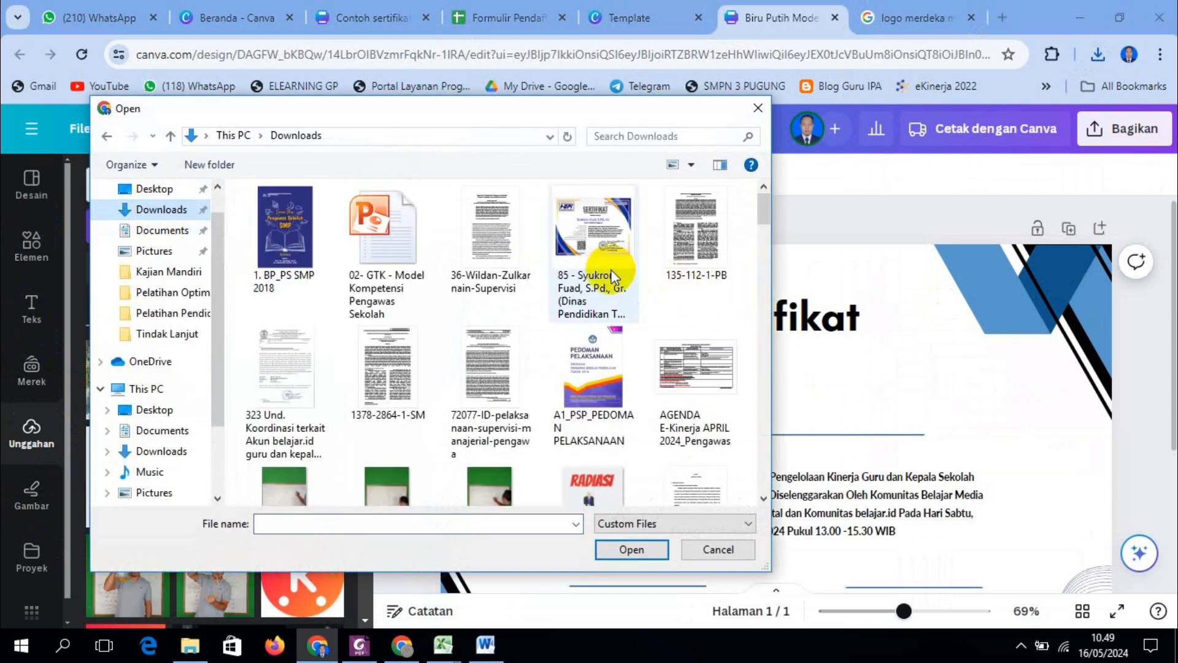
{"action": "scroll", "coordinate": [621, 334], "scroll_direction": "down", "scroll_amount": 5}
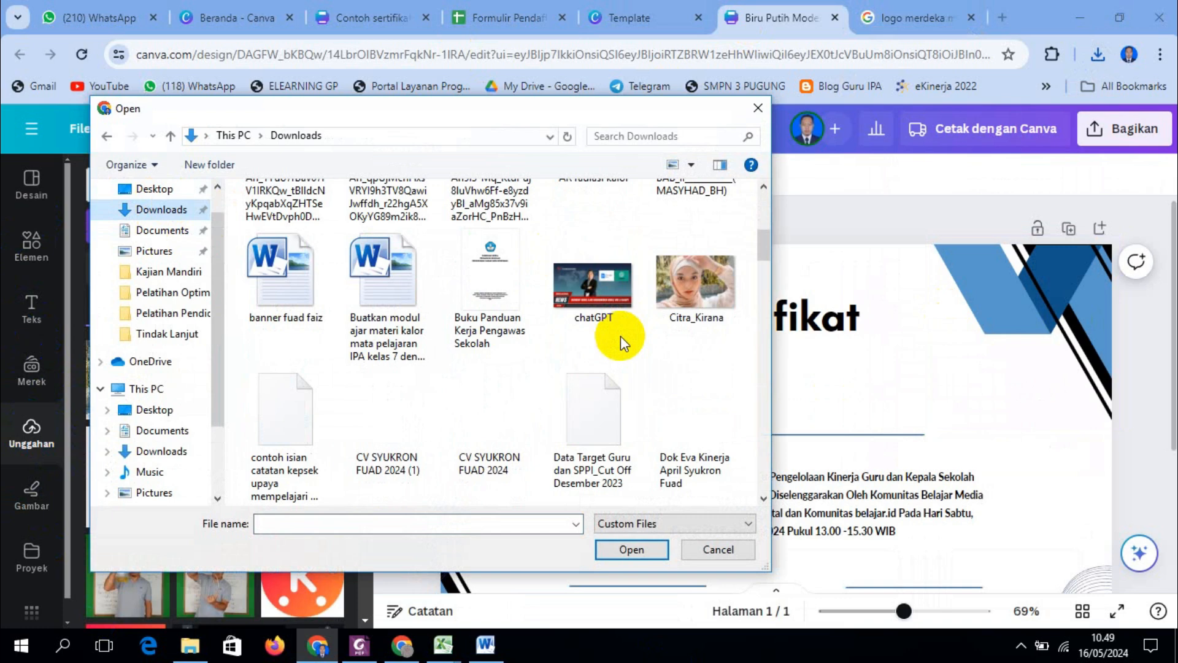
{"action": "scroll", "coordinate": [621, 337], "scroll_direction": "down", "scroll_amount": 3}
{"action": "scroll", "coordinate": [650, 341], "scroll_direction": "down", "scroll_amount": 3}
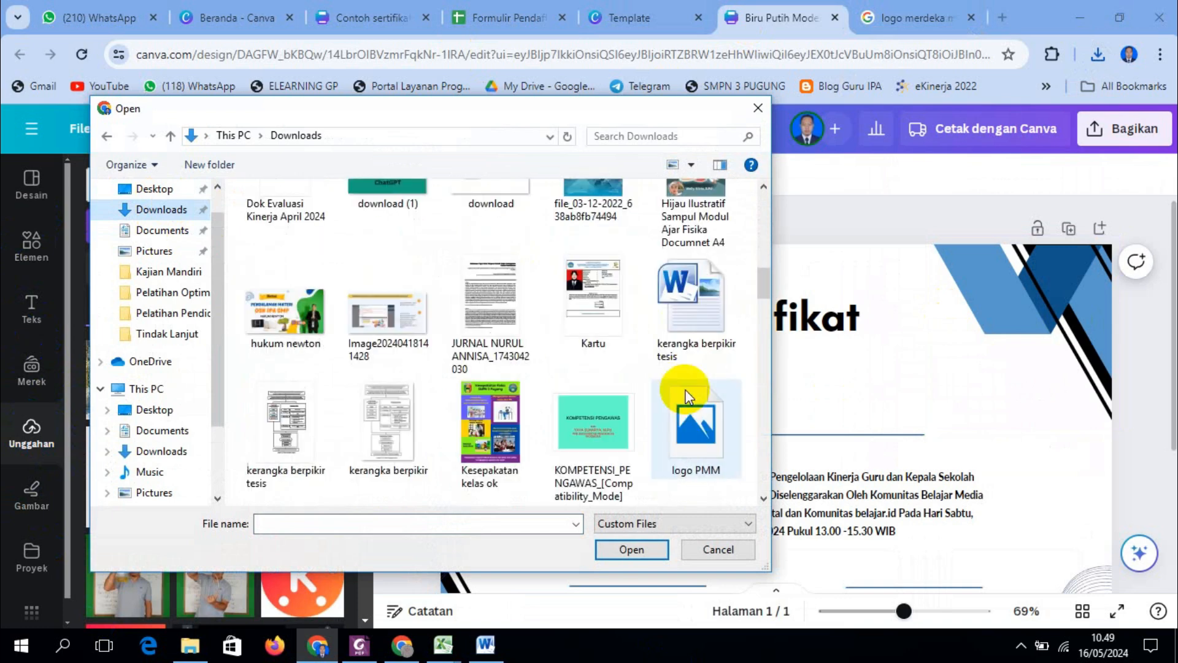
{"action": "scroll", "coordinate": [685, 390], "scroll_direction": "down", "scroll_amount": 1}
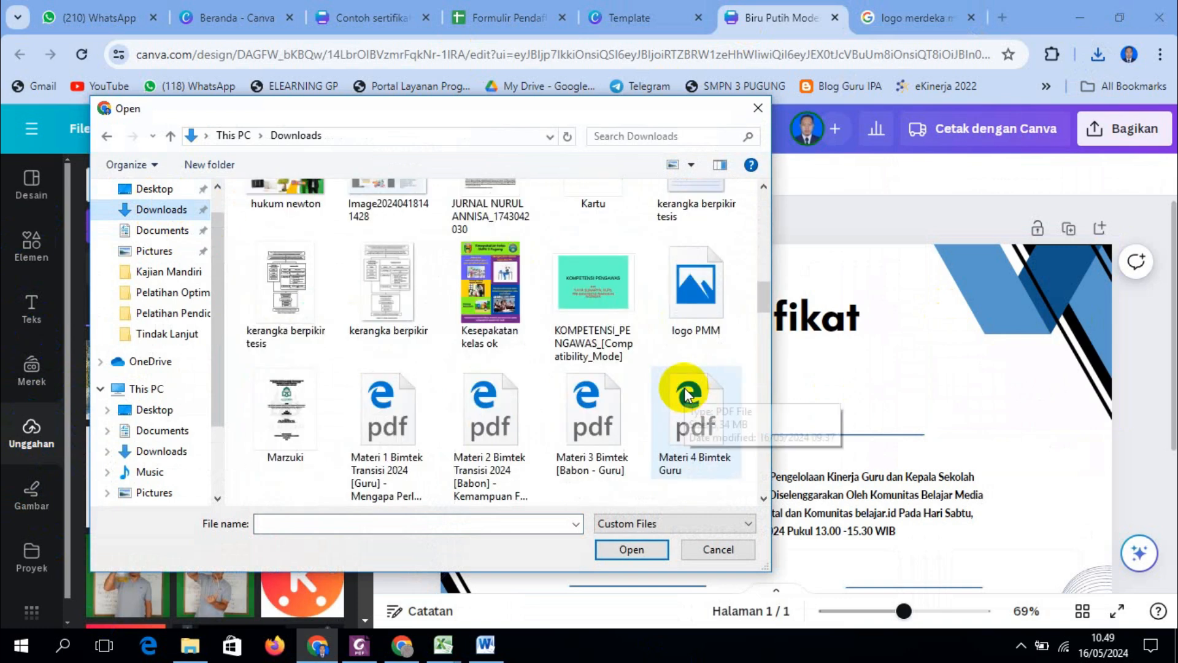
{"action": "left_click", "coordinate": [692, 305]}
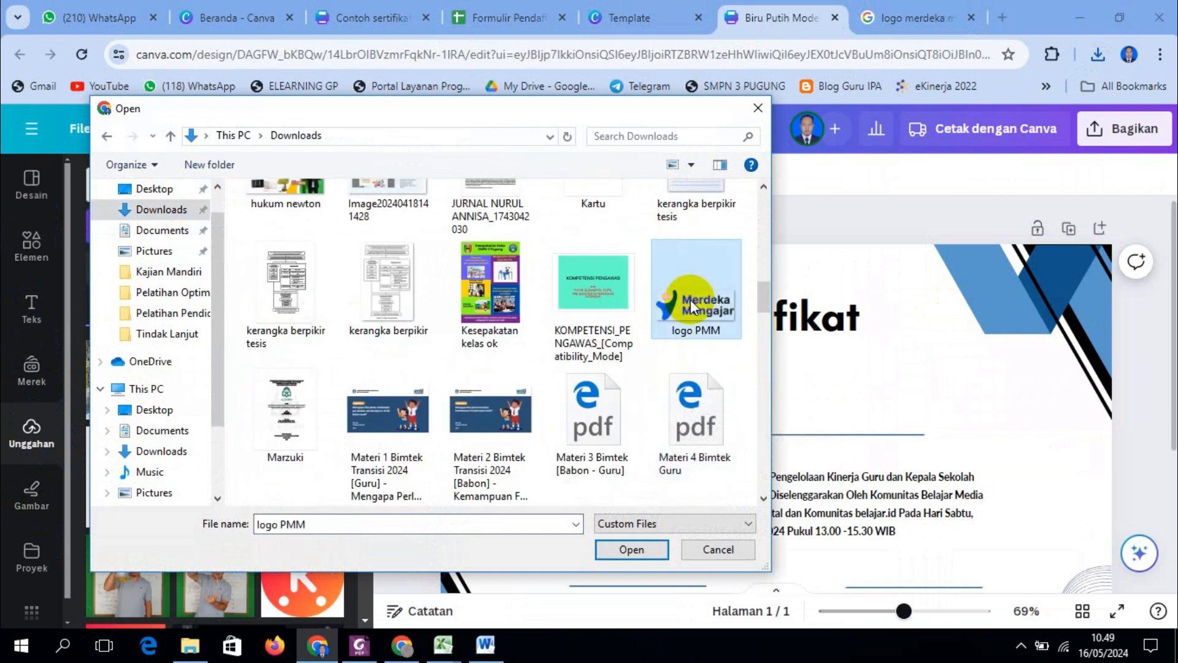
{"action": "left_click", "coordinate": [631, 549]}
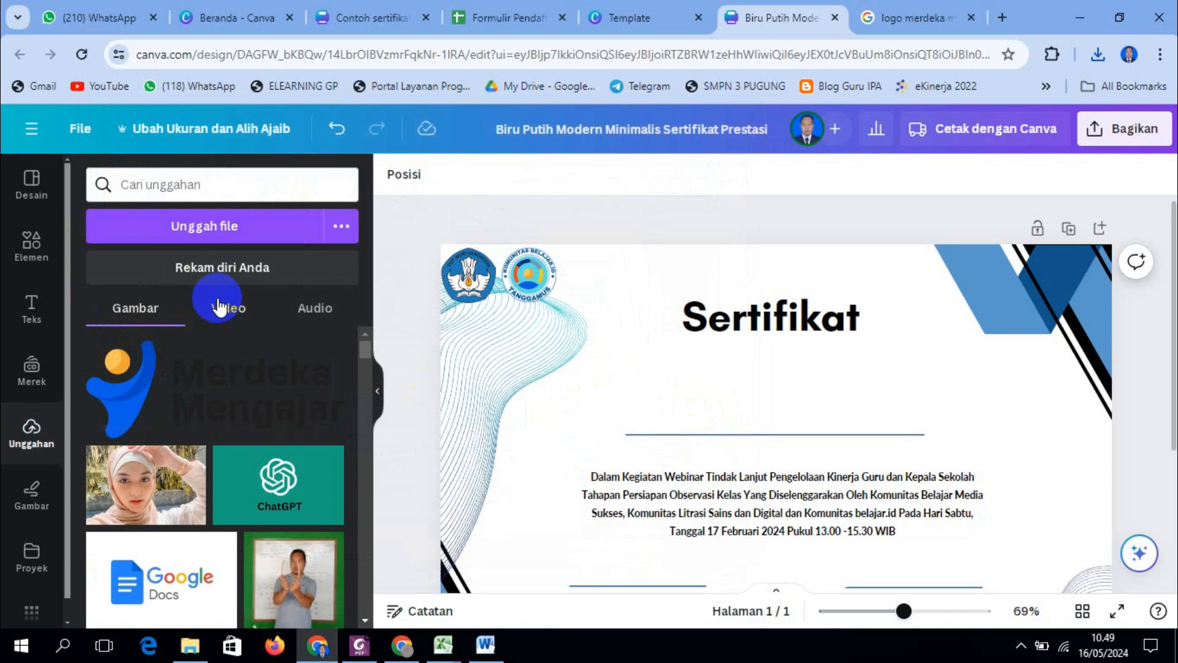
Add the Merdeka Mengajar logo to the certificate, shrunk to match the other logos and placed beside the Komunitas Belajar.id Tanggamus logo
{"action": "left_click", "coordinate": [231, 395]}
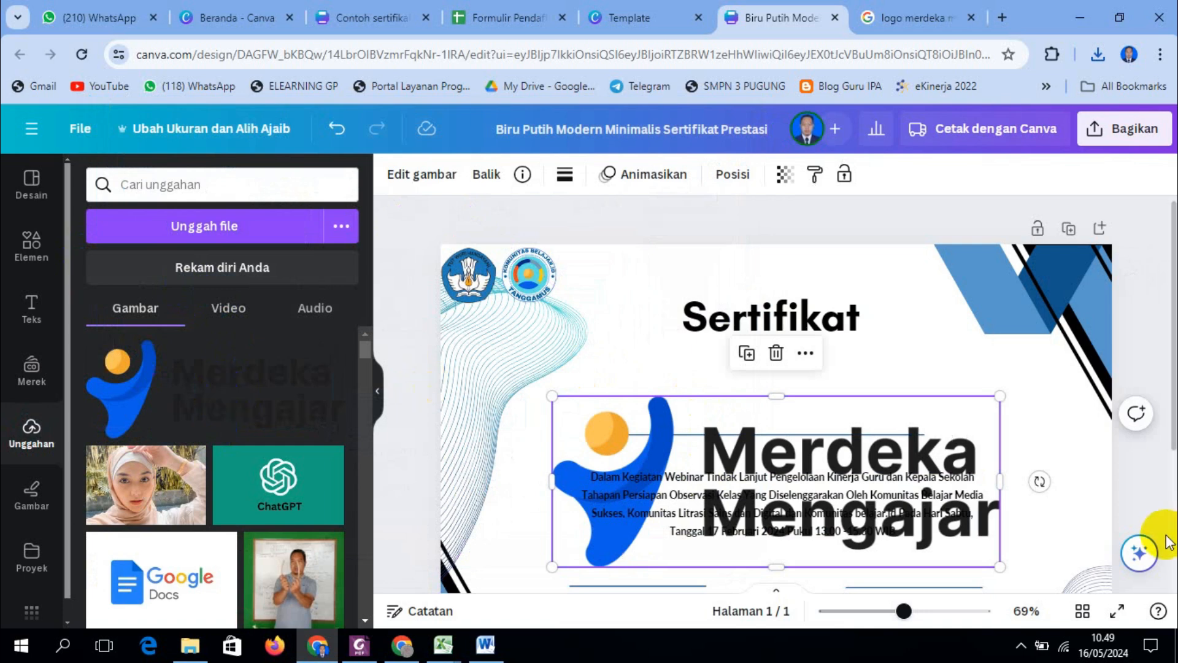
{"action": "left_click_drag", "start_coordinate": [998, 565], "coordinate": [678, 384]}
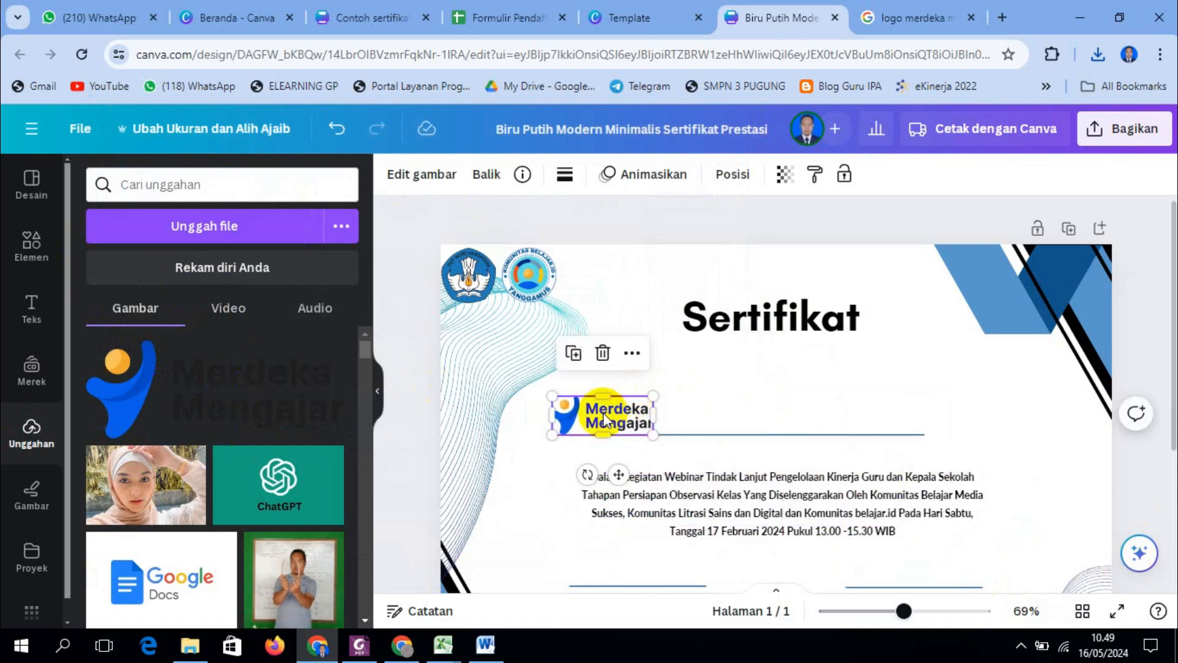
{"action": "left_click_drag", "start_coordinate": [605, 419], "coordinate": [624, 273]}
{"action": "left_click", "coordinate": [1145, 475]}
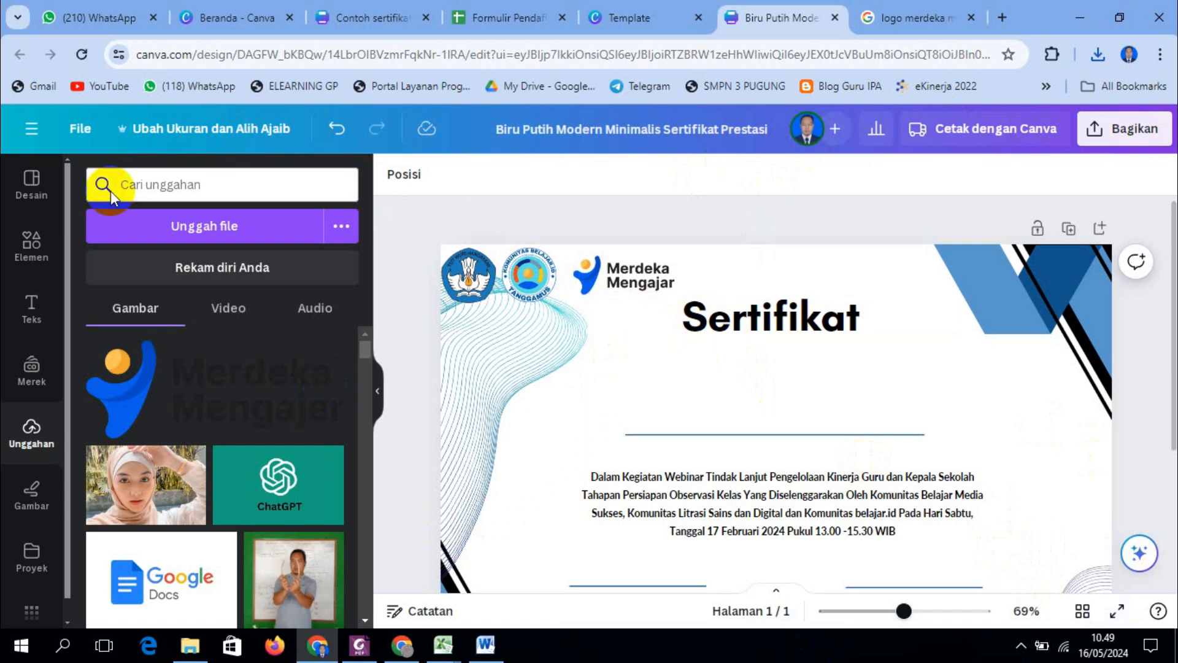
Add a subheading text box reading "No :" above the certificate's name line
{"action": "left_click", "coordinate": [32, 307]}
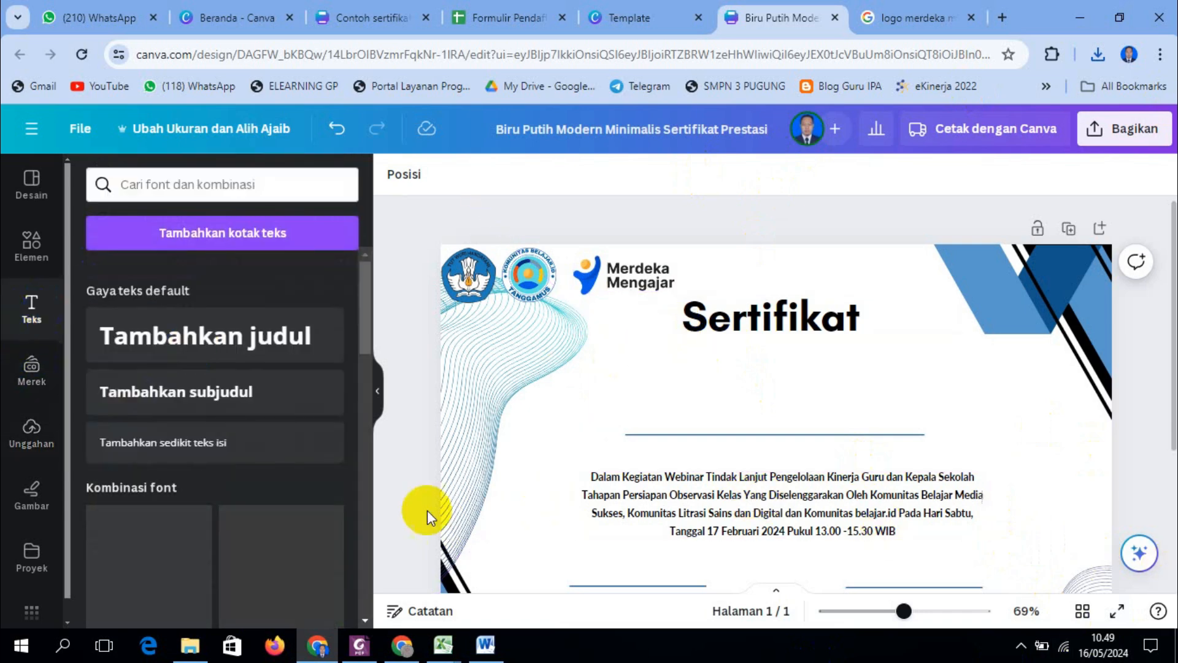
{"action": "left_click_drag", "start_coordinate": [276, 394], "coordinate": [783, 421]}
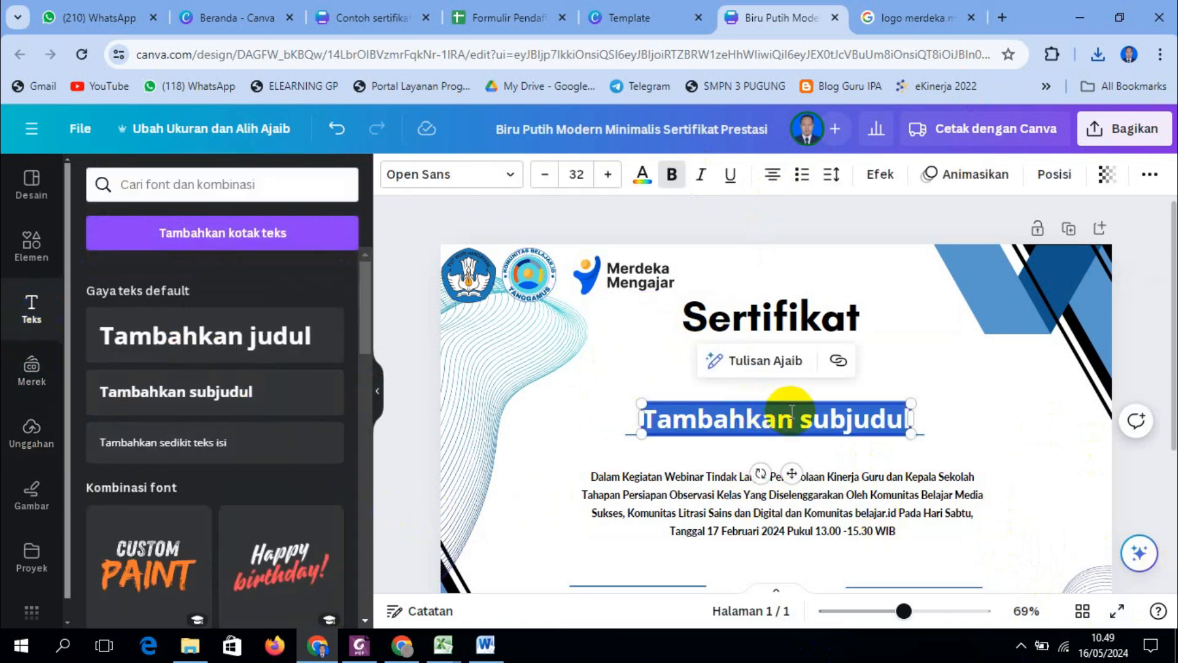
{"action": "type", "text": "No"}
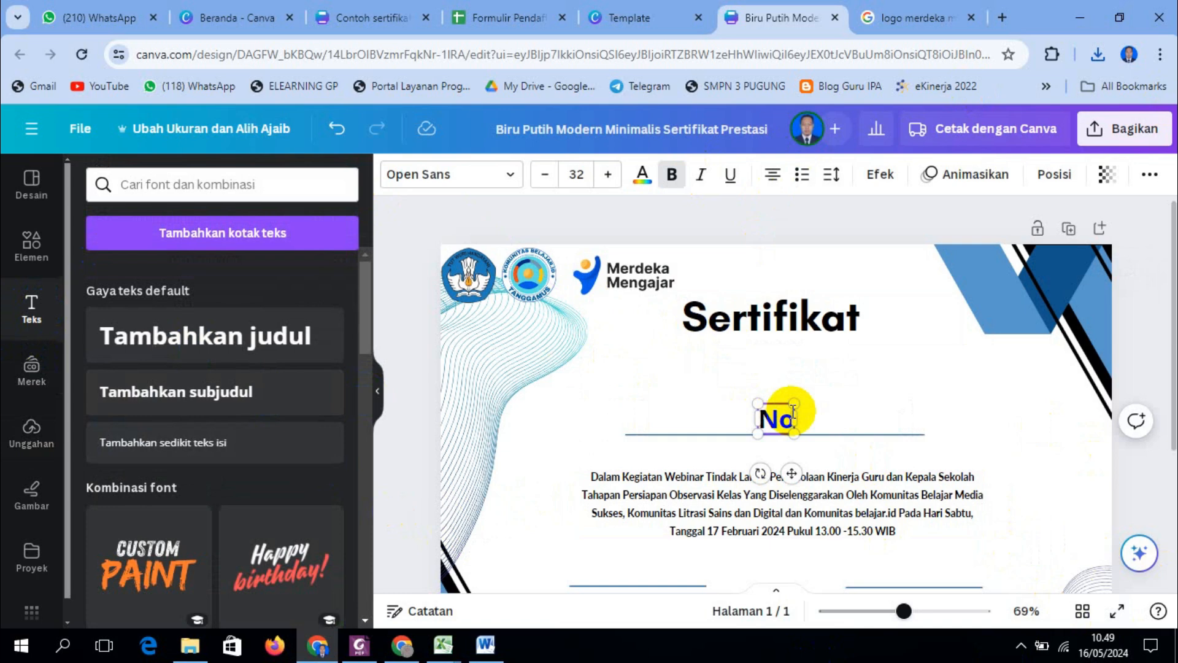
{"action": "type", "text": " :"}
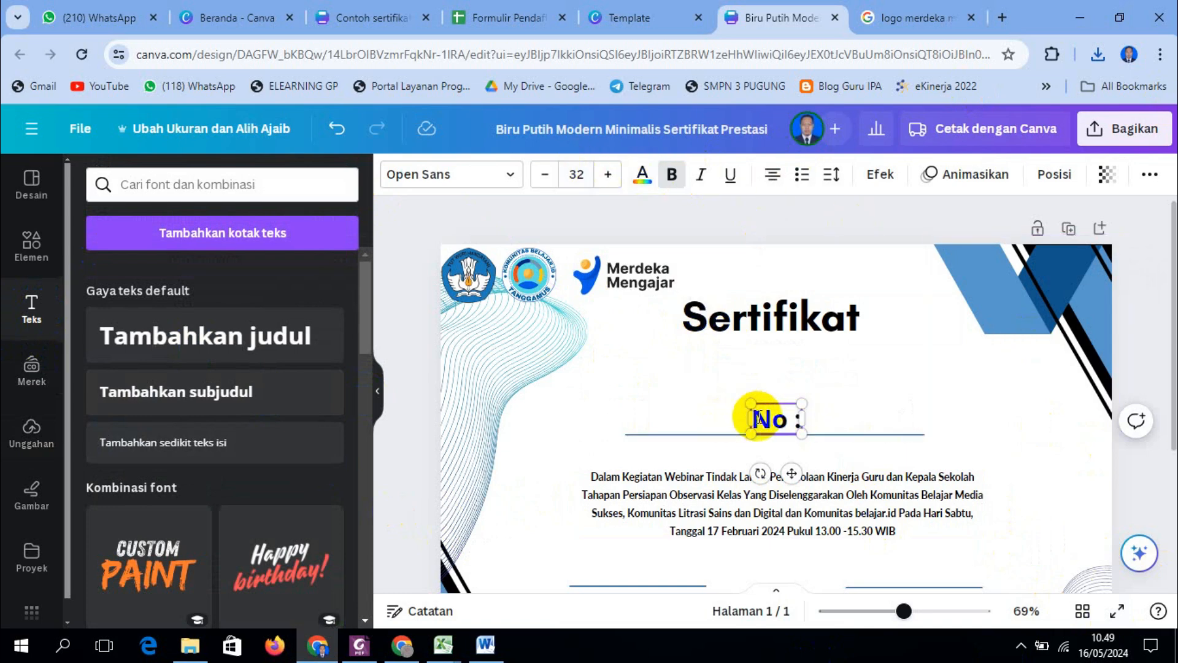
Set the "No :" text to font size 25 and move it directly beneath the Sertifikat title
{"action": "left_click_drag", "start_coordinate": [752, 418], "coordinate": [805, 430]}
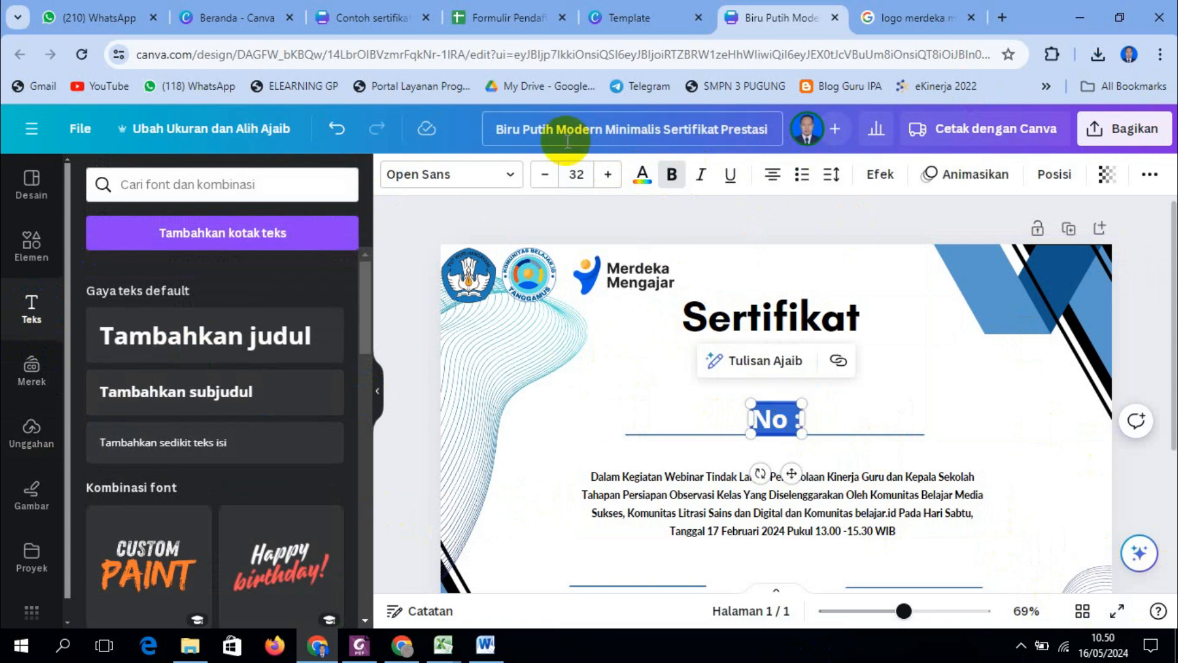
{"action": "left_click", "coordinate": [545, 175]}
{"action": "left_click", "coordinate": [545, 176]}
{"action": "left_click", "coordinate": [545, 176]}
{"action": "left_click", "coordinate": [545, 175]}
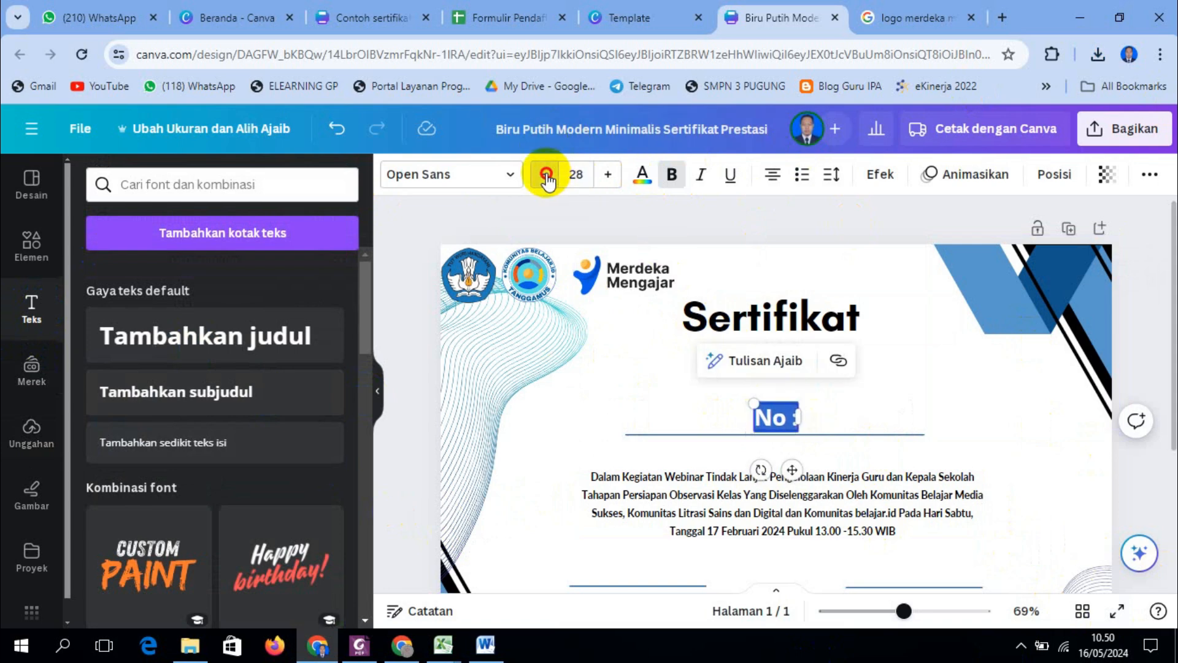
{"action": "left_click", "coordinate": [545, 176]}
{"action": "left_click", "coordinate": [545, 176]}
{"action": "left_click", "coordinate": [545, 175]}
{"action": "left_click", "coordinate": [1117, 350]}
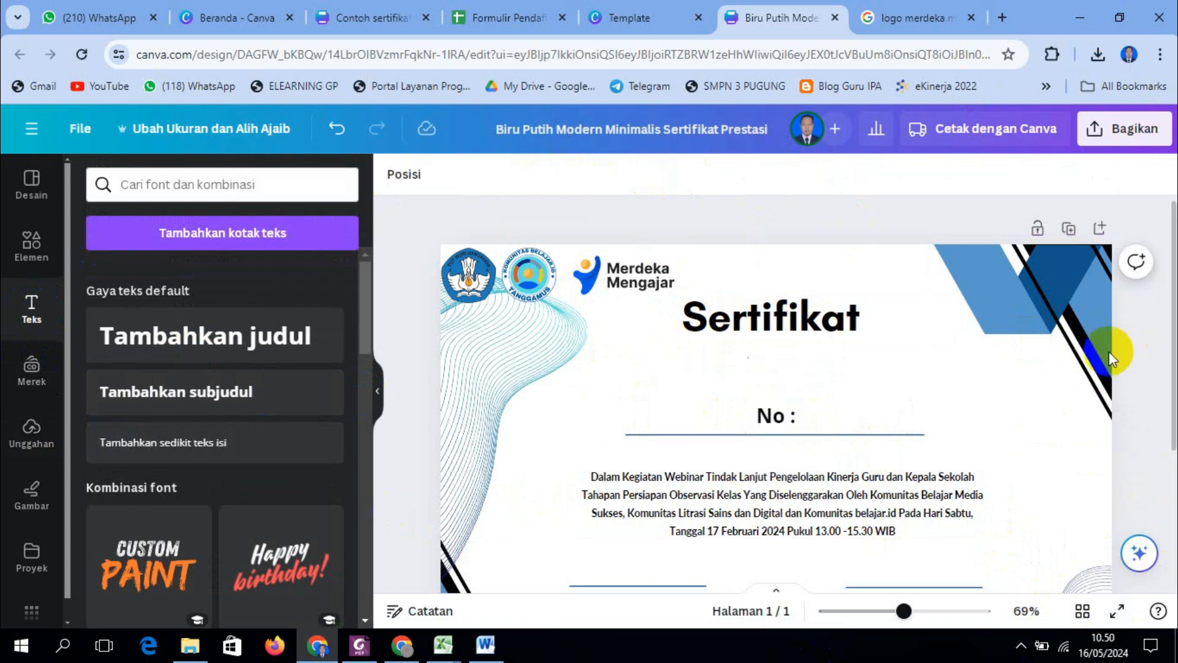
{"action": "left_click_drag", "start_coordinate": [777, 419], "coordinate": [776, 360]}
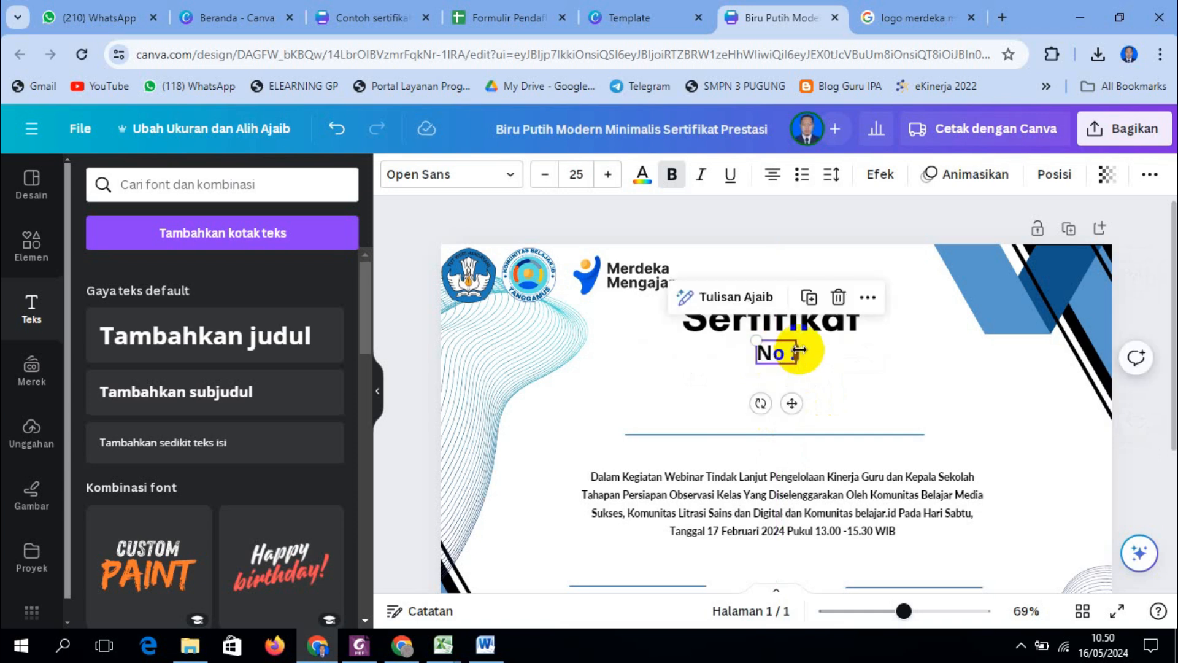
{"action": "left_click", "coordinate": [1136, 428]}
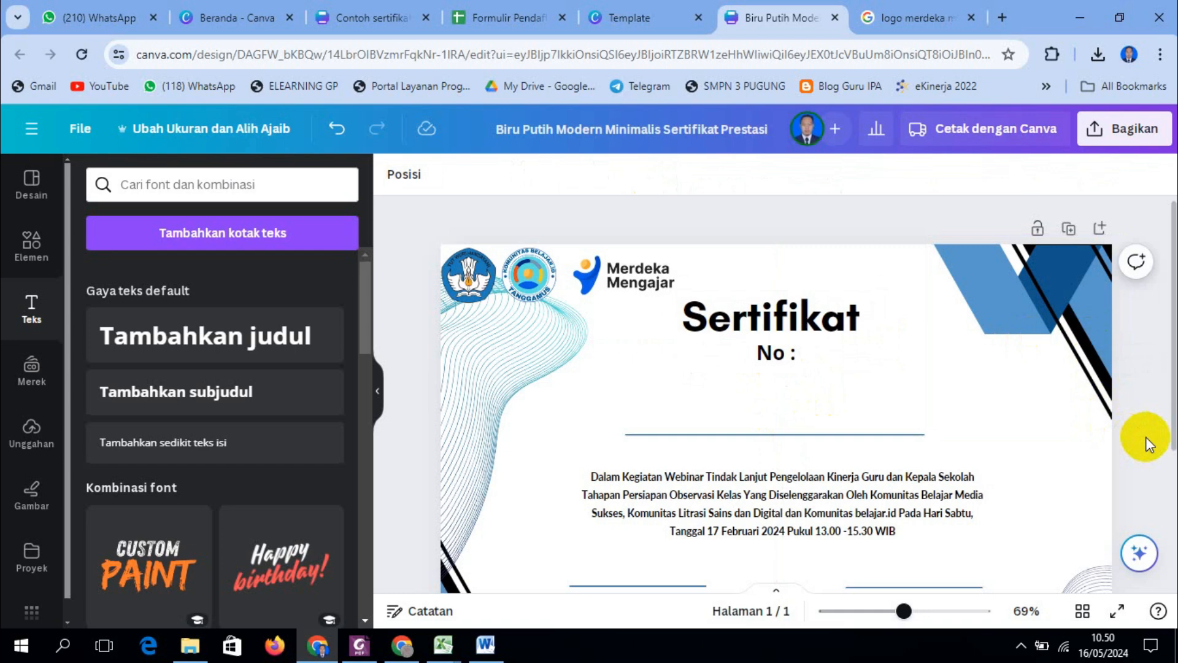
Copy the "Diberikan Kepada:" text from the "Contoh sertifikat" design and place it below "No :" on the blue-and-white certificate
{"action": "left_click", "coordinate": [396, 18]}
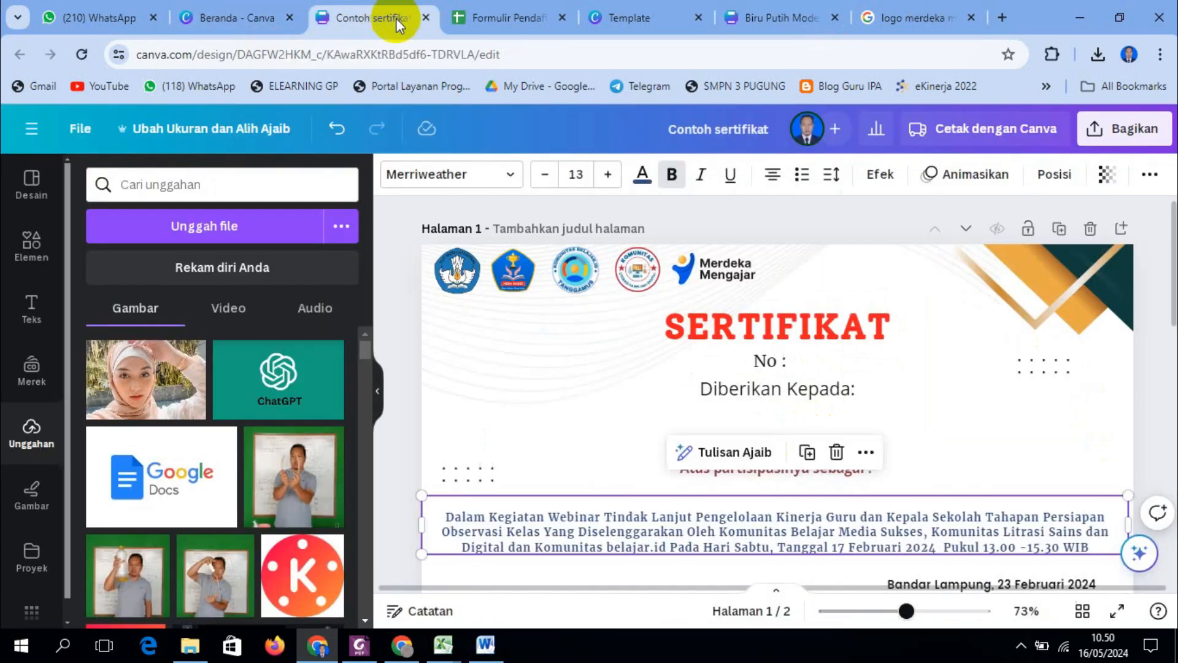
{"action": "scroll", "coordinate": [926, 385], "scroll_direction": "down", "scroll_amount": 3}
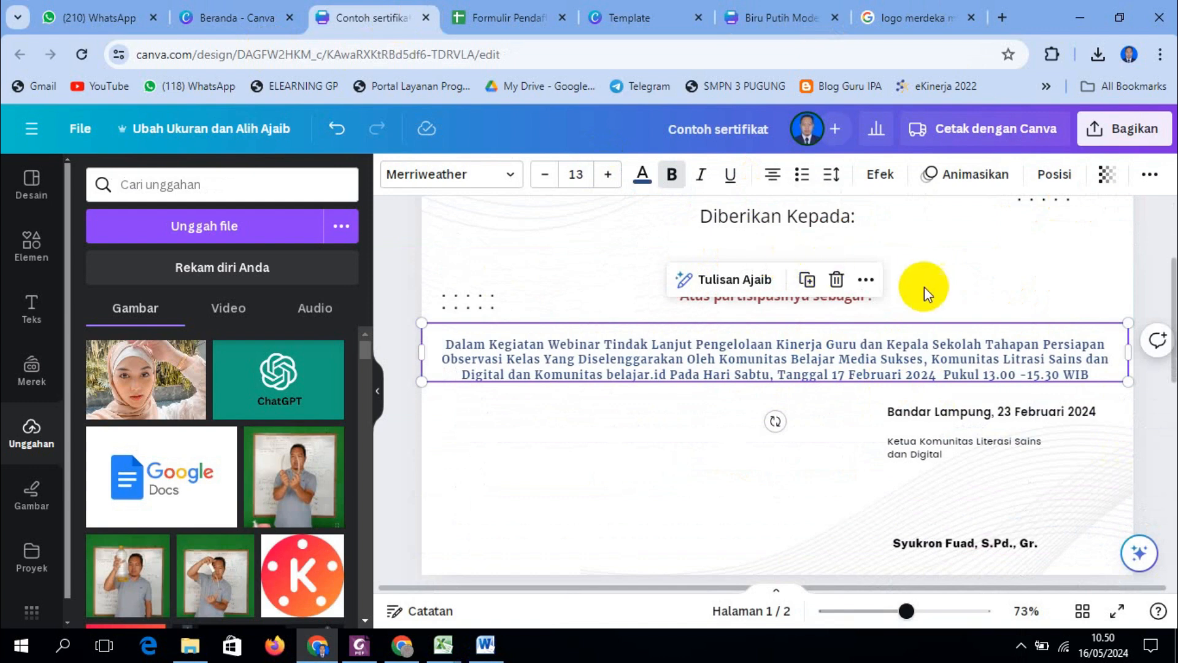
{"action": "scroll", "coordinate": [834, 339], "scroll_direction": "down", "scroll_amount": 1}
{"action": "scroll", "coordinate": [802, 342], "scroll_direction": "up", "scroll_amount": 1}
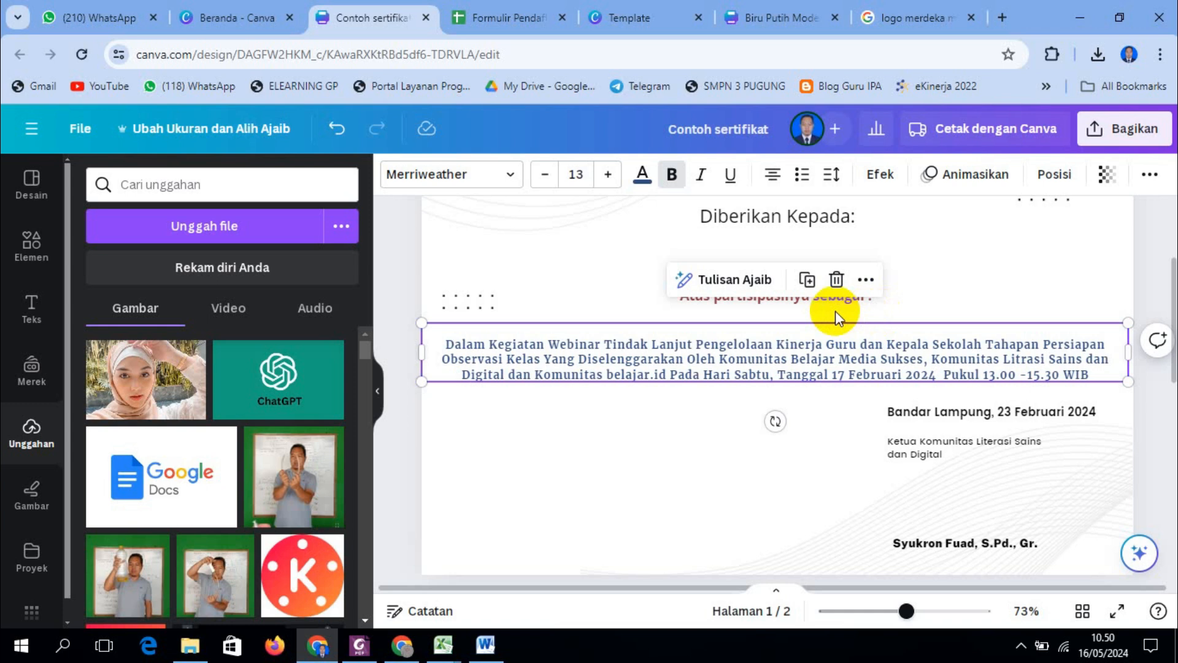
{"action": "scroll", "coordinate": [868, 255], "scroll_direction": "up", "scroll_amount": 3}
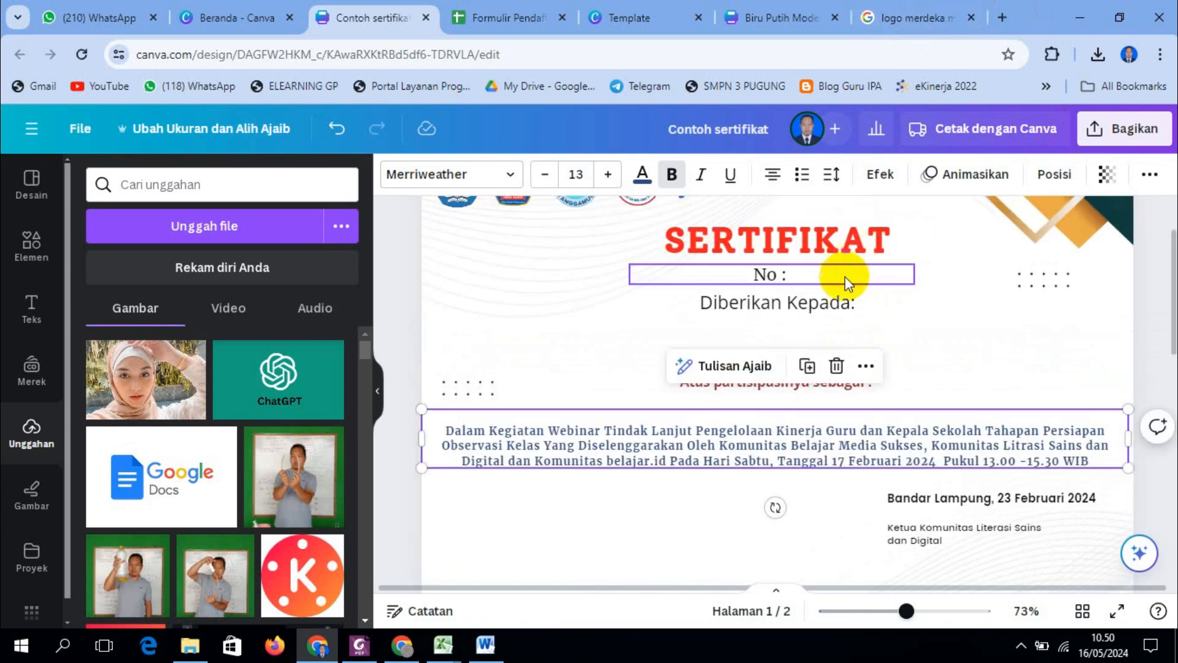
{"action": "left_click", "coordinate": [820, 303]}
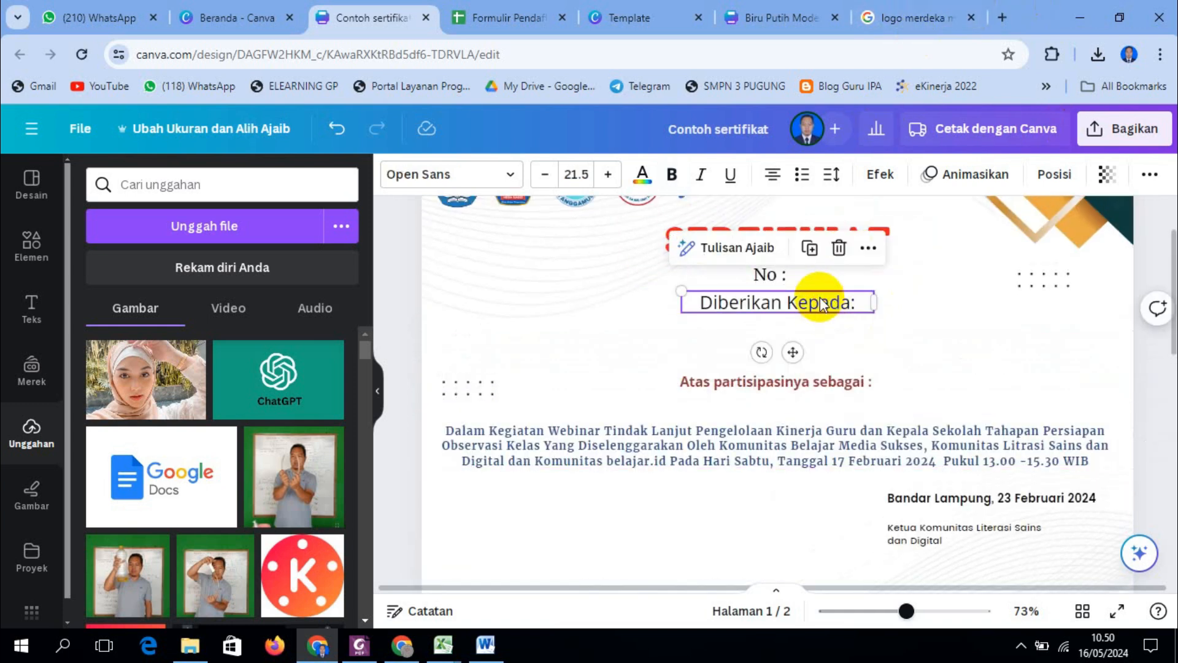
{"action": "left_click", "coordinate": [764, 16]}
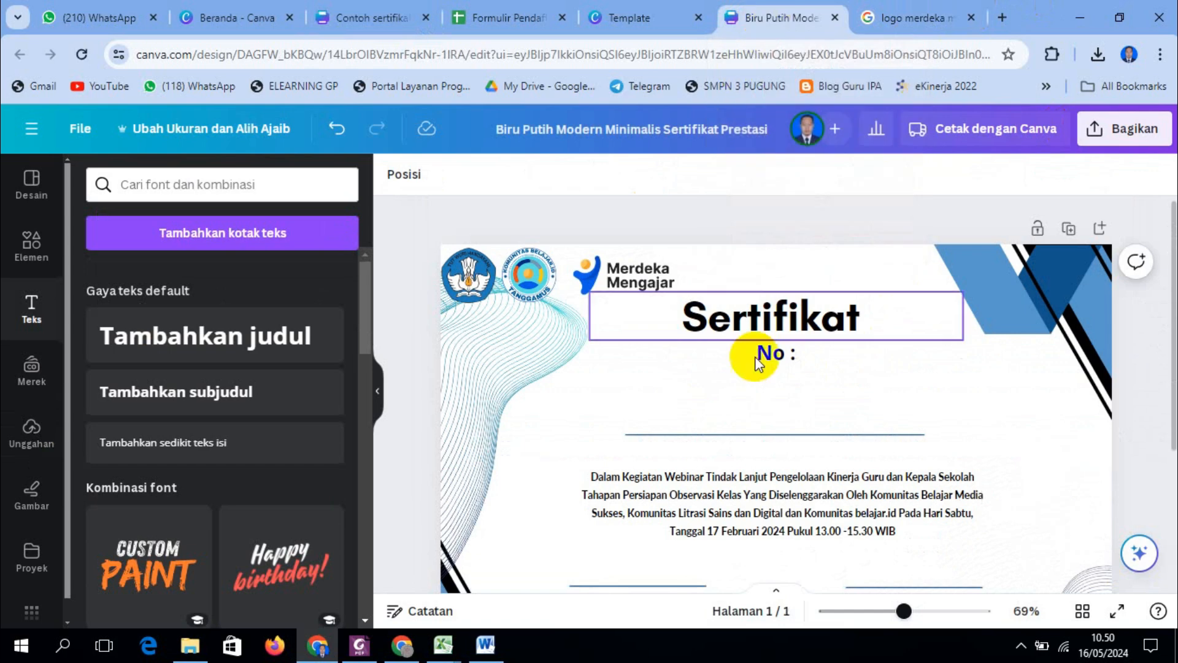
{"action": "left_click", "coordinate": [779, 388]}
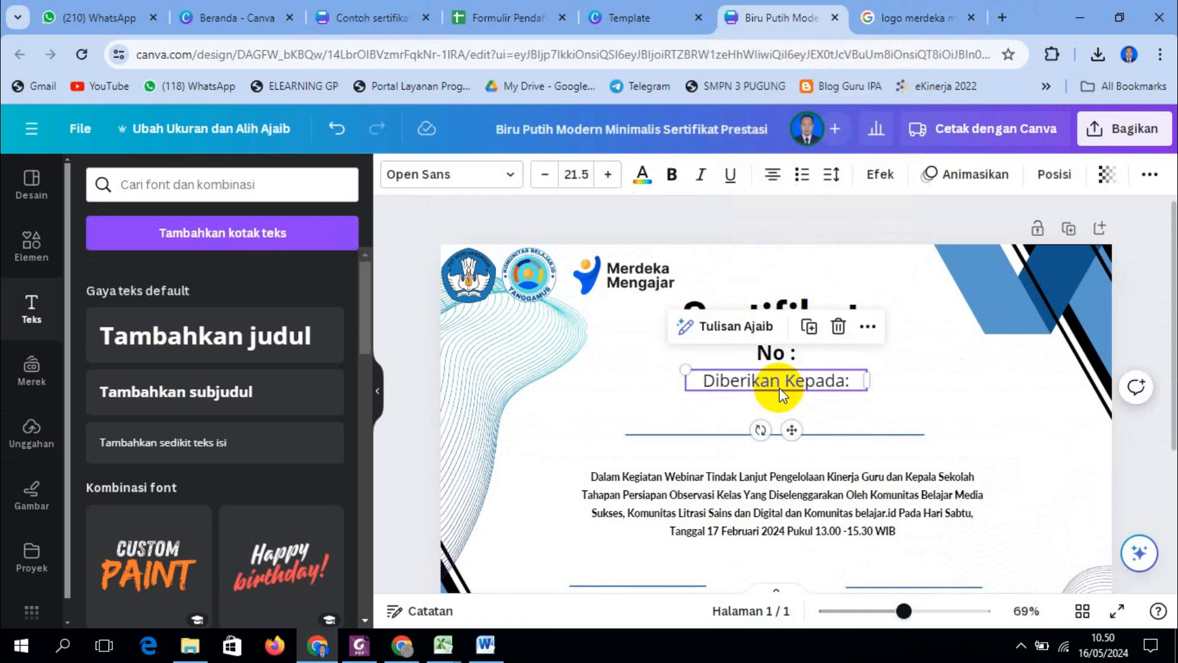
{"action": "left_click", "coordinate": [929, 408]}
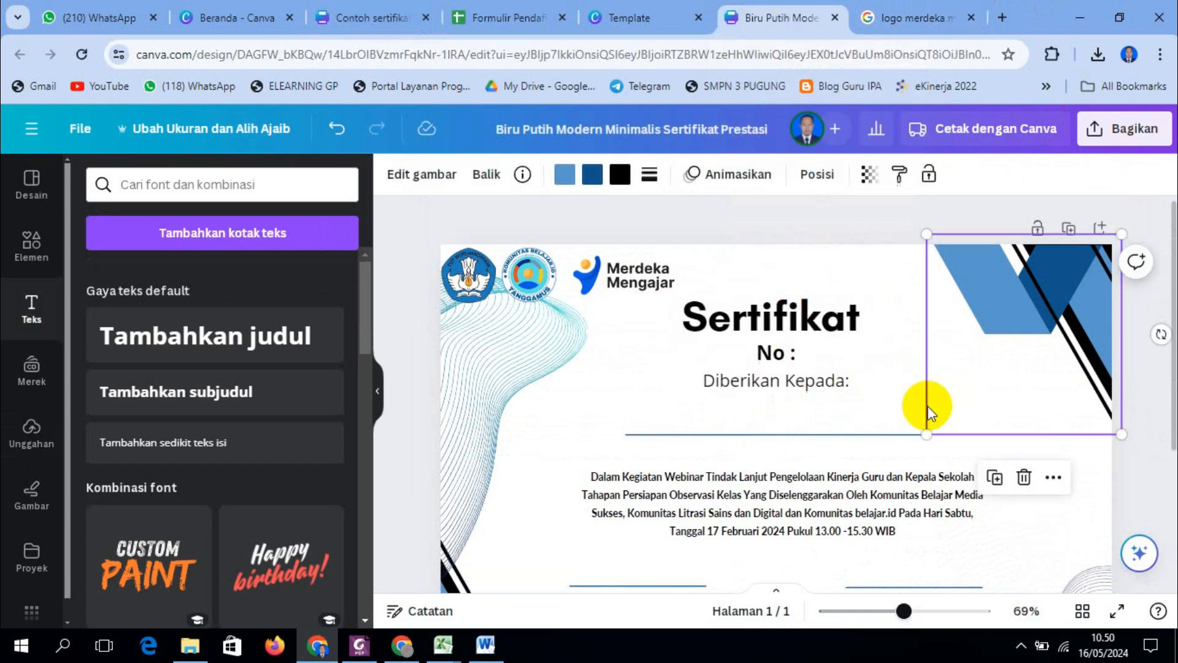
{"action": "left_click", "coordinate": [849, 434]}
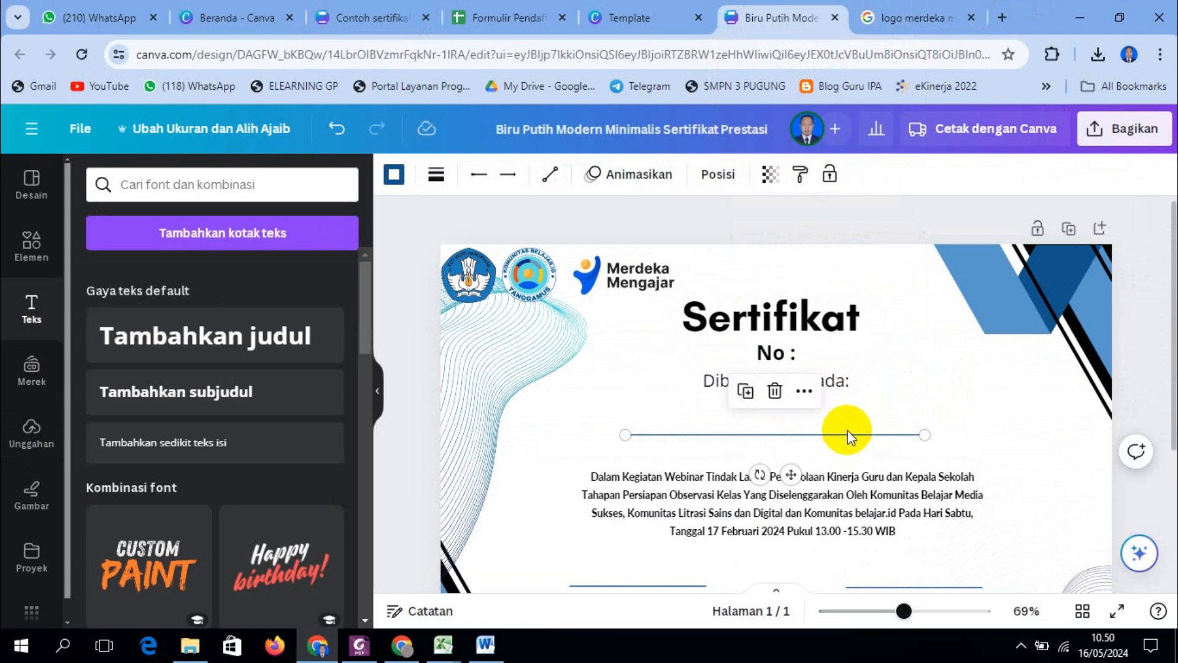
Reduce the Sertifikat title's font size to 42.5
{"action": "left_click", "coordinate": [795, 313]}
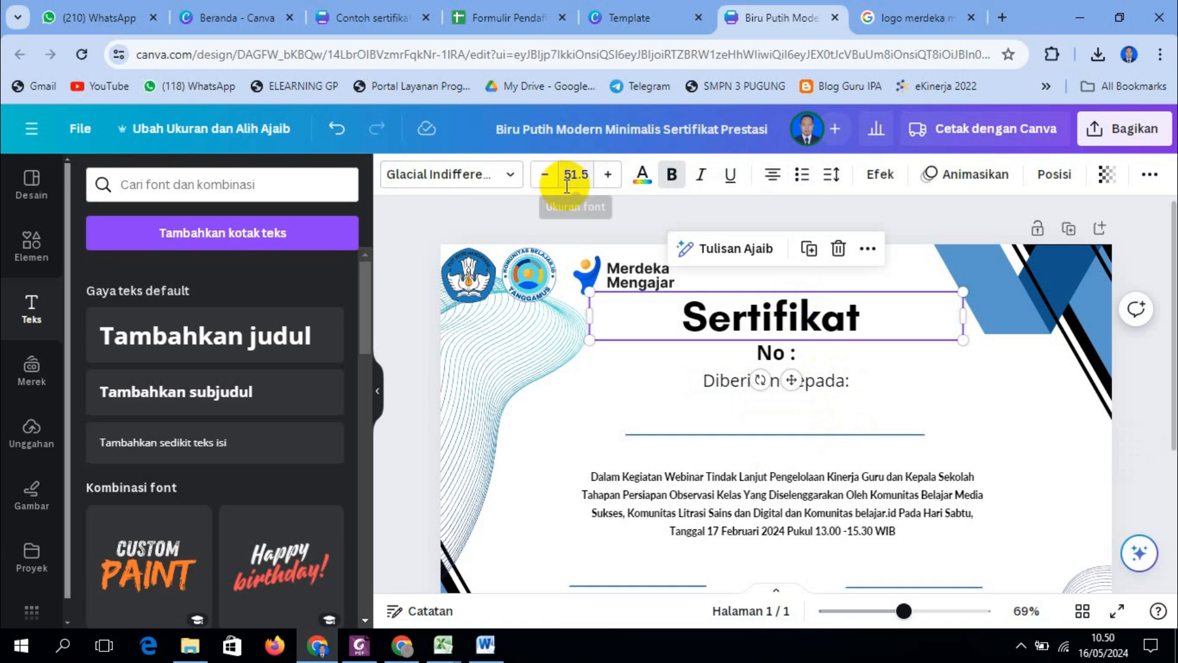
{"action": "left_click", "coordinate": [542, 176]}
{"action": "left_click", "coordinate": [543, 175]}
{"action": "left_click", "coordinate": [543, 176]}
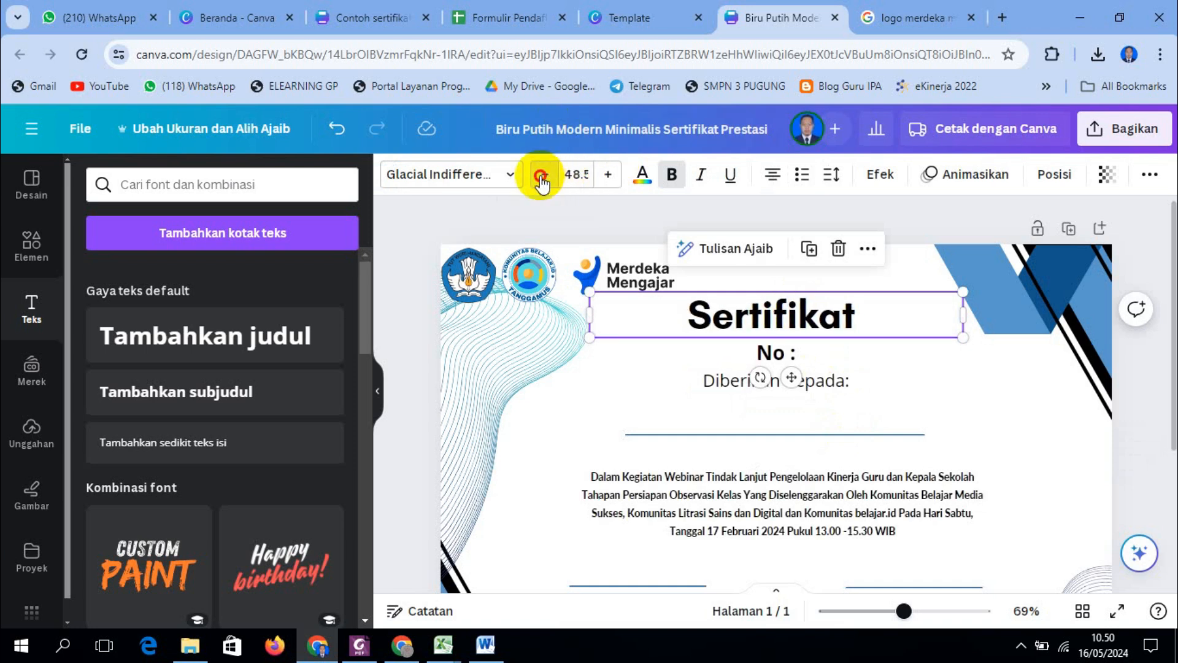
{"action": "left_click", "coordinate": [543, 176]}
{"action": "left_click", "coordinate": [542, 175]}
{"action": "left_click", "coordinate": [542, 176]}
{"action": "left_click", "coordinate": [543, 175]}
{"action": "left_click", "coordinate": [543, 176]}
{"action": "left_click", "coordinate": [543, 176]}
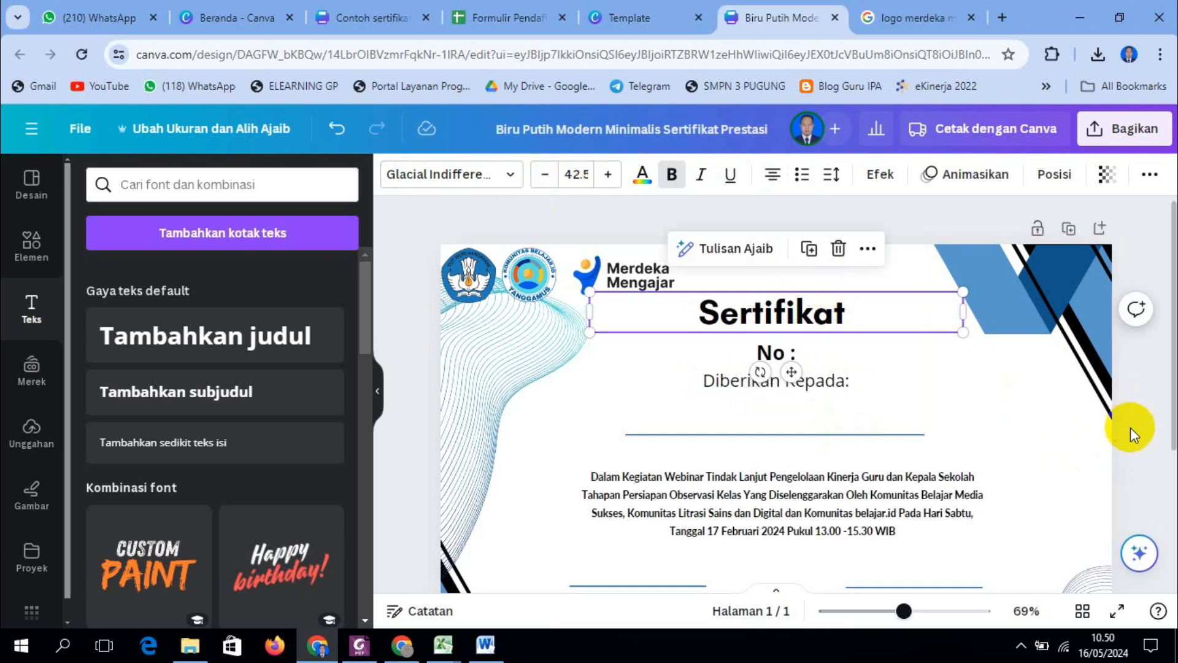
Nudge the "No :" text up so it sits closer beneath the Sertifikat title
{"action": "left_click", "coordinate": [909, 389]}
{"action": "left_click", "coordinate": [793, 352]}
{"action": "key", "text": "Up"}
{"action": "key", "text": "Up"}
{"action": "key", "text": "Up"}
{"action": "key", "text": "Up"}
{"action": "key", "text": "Up"}
{"action": "key", "text": "Up"}
{"action": "key", "text": "Up"}
{"action": "key", "text": "Up"}
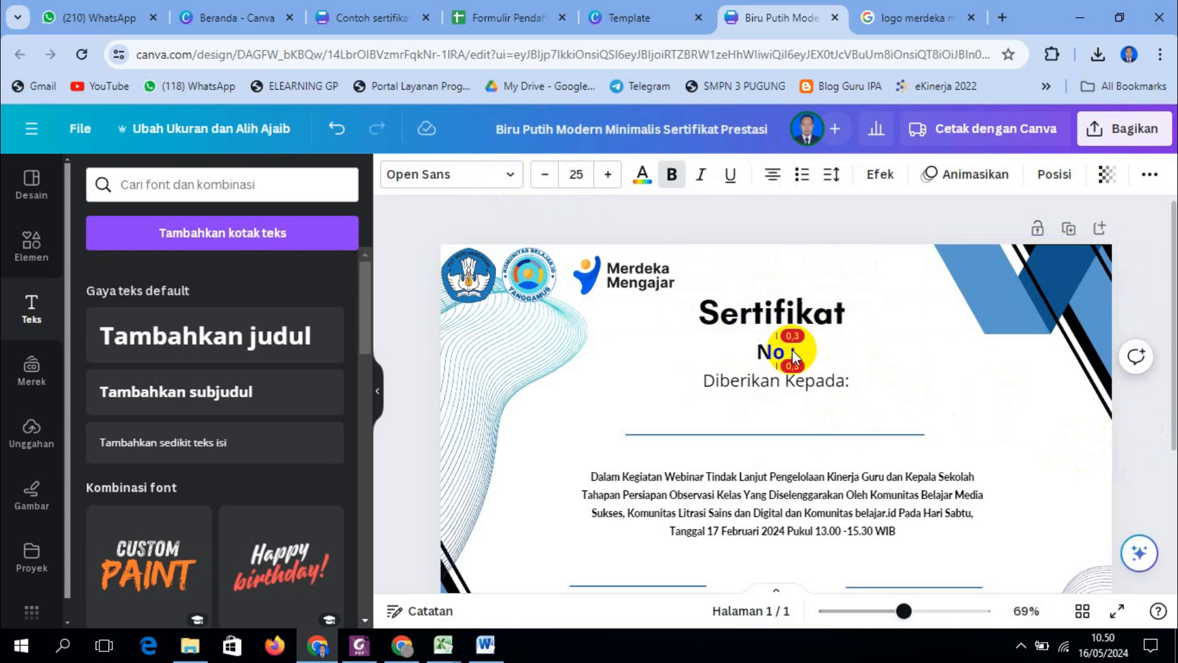
{"action": "left_click", "coordinate": [1142, 429]}
Colour the Sertifikat title with the standard solid red
{"action": "left_click", "coordinate": [780, 313]}
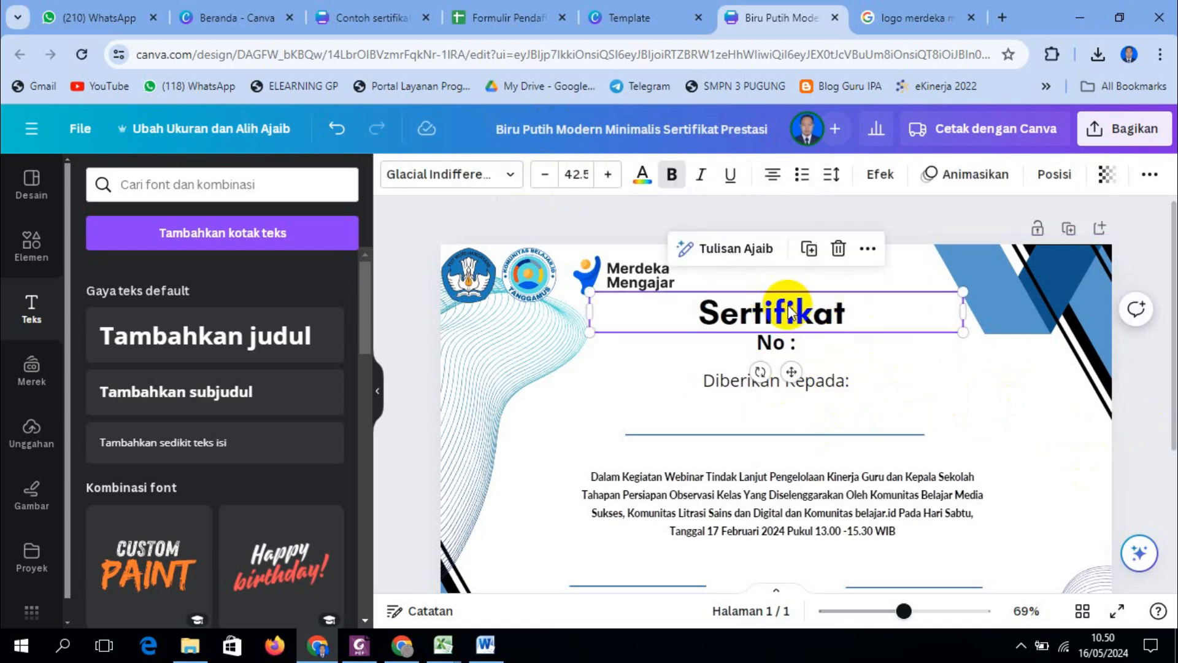
{"action": "left_click", "coordinate": [642, 177]}
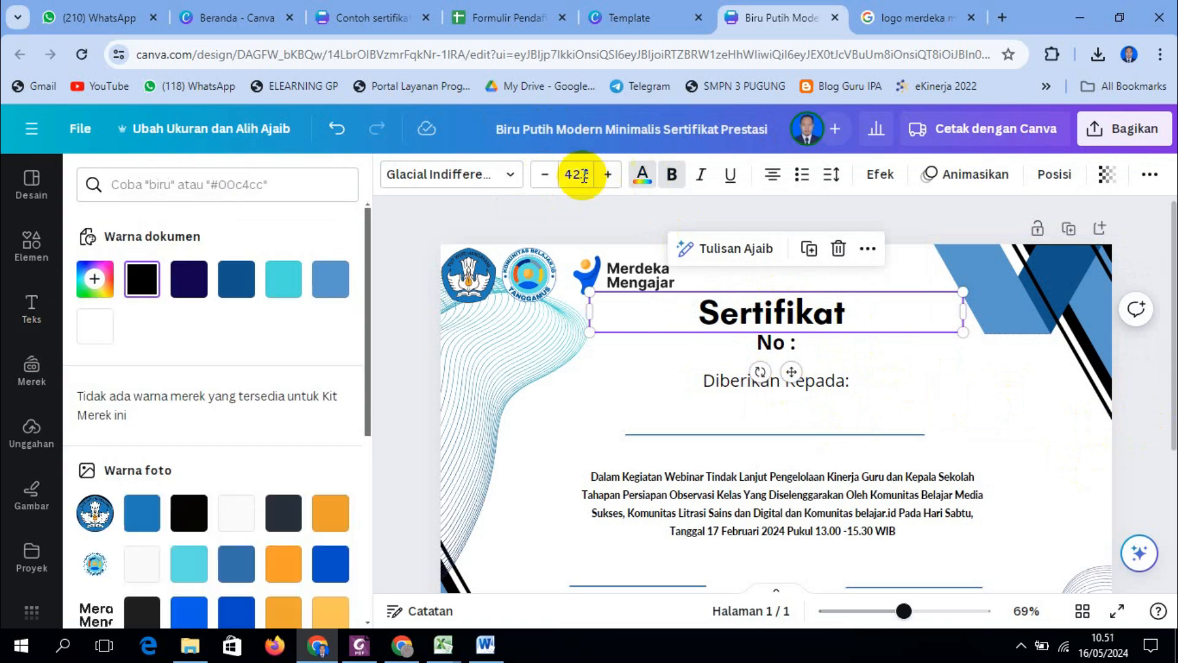
{"action": "scroll", "coordinate": [264, 451], "scroll_direction": "down", "scroll_amount": 3}
{"action": "scroll", "coordinate": [264, 451], "scroll_direction": "down", "scroll_amount": 2}
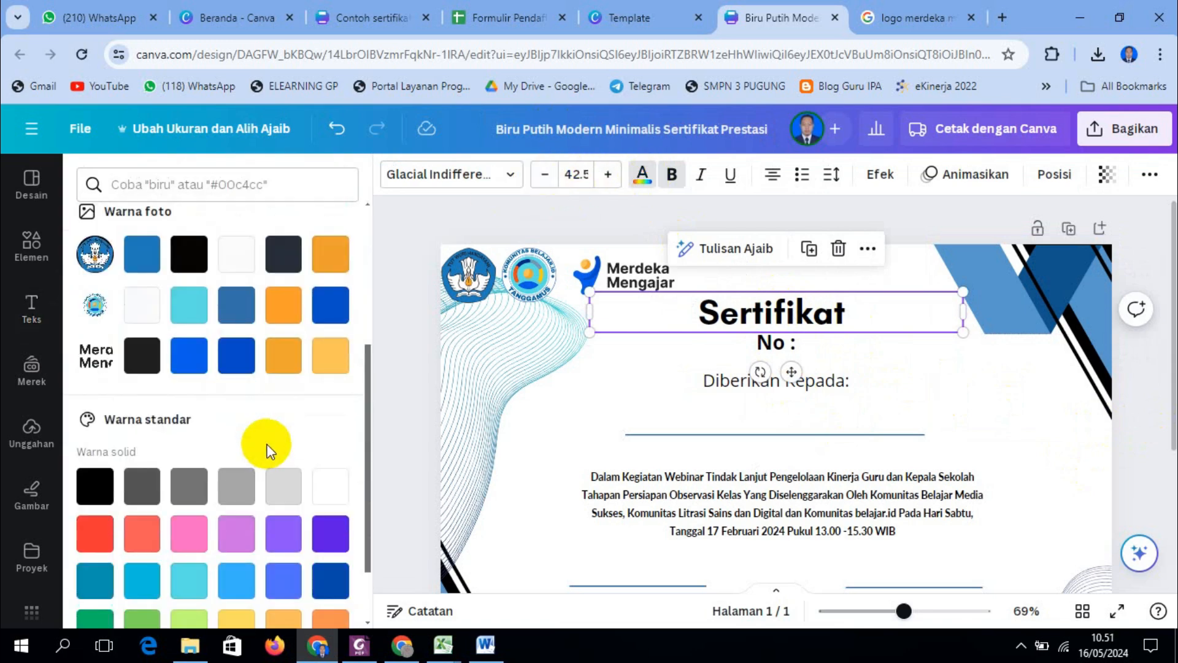
{"action": "left_click", "coordinate": [95, 533]}
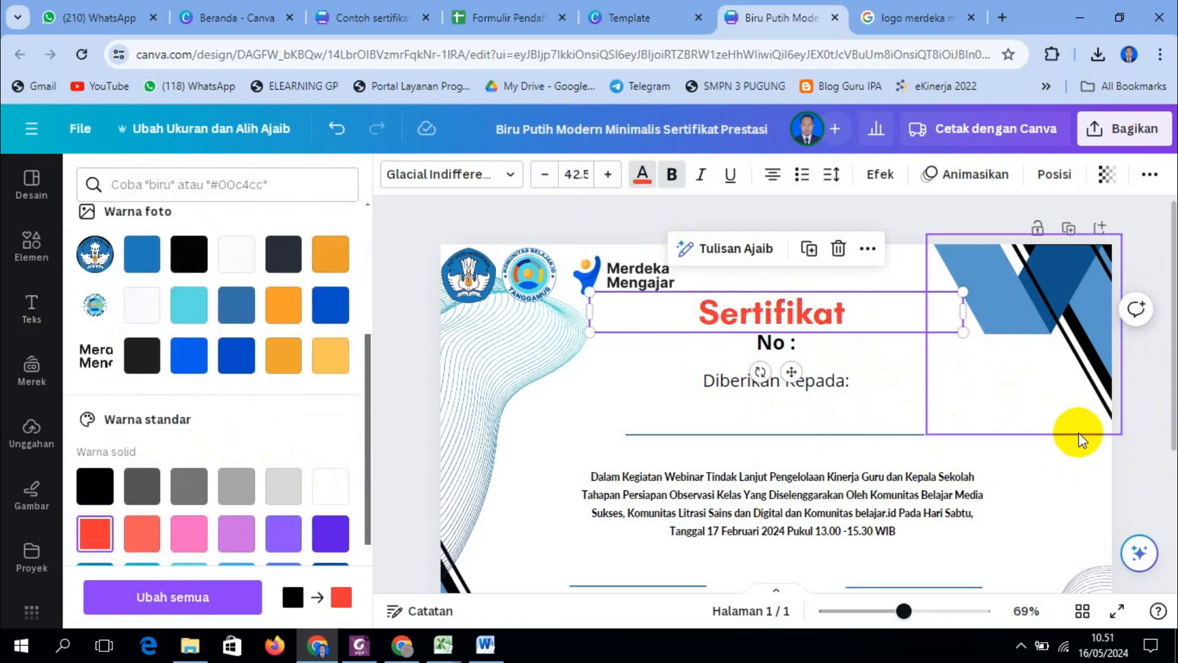
{"action": "left_click", "coordinate": [1139, 445]}
Colour the "No :" text dark blue, using the photo colours taken from the Merdeka Mengajar logo
{"action": "left_click", "coordinate": [793, 340]}
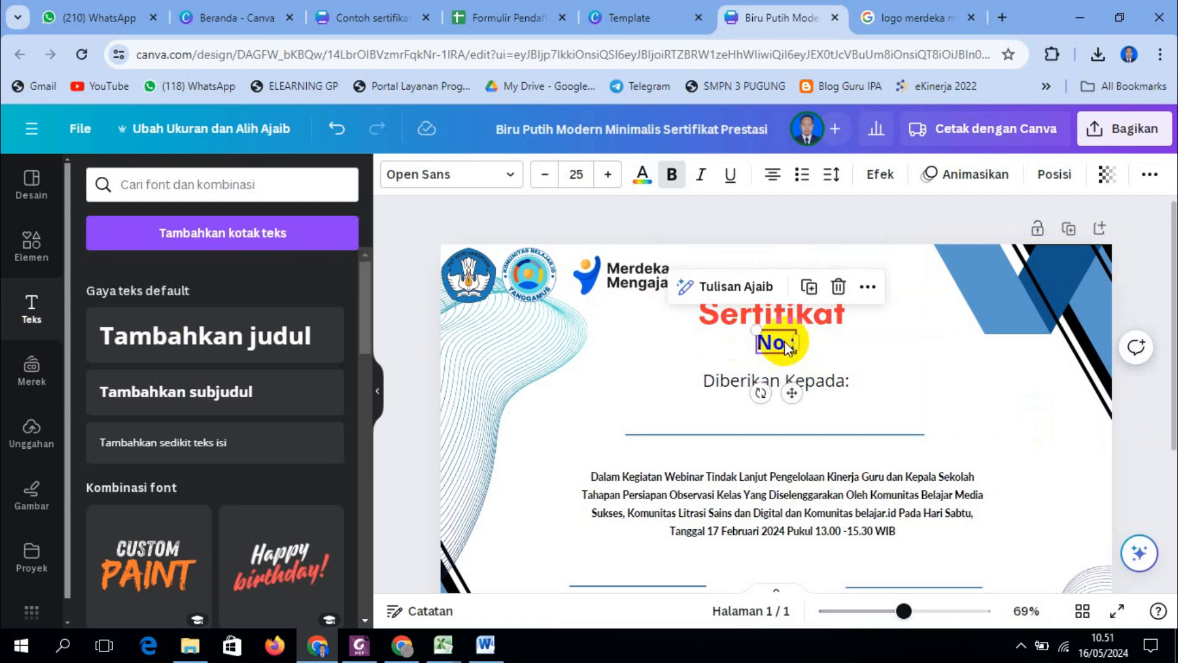
{"action": "left_click", "coordinate": [644, 177]}
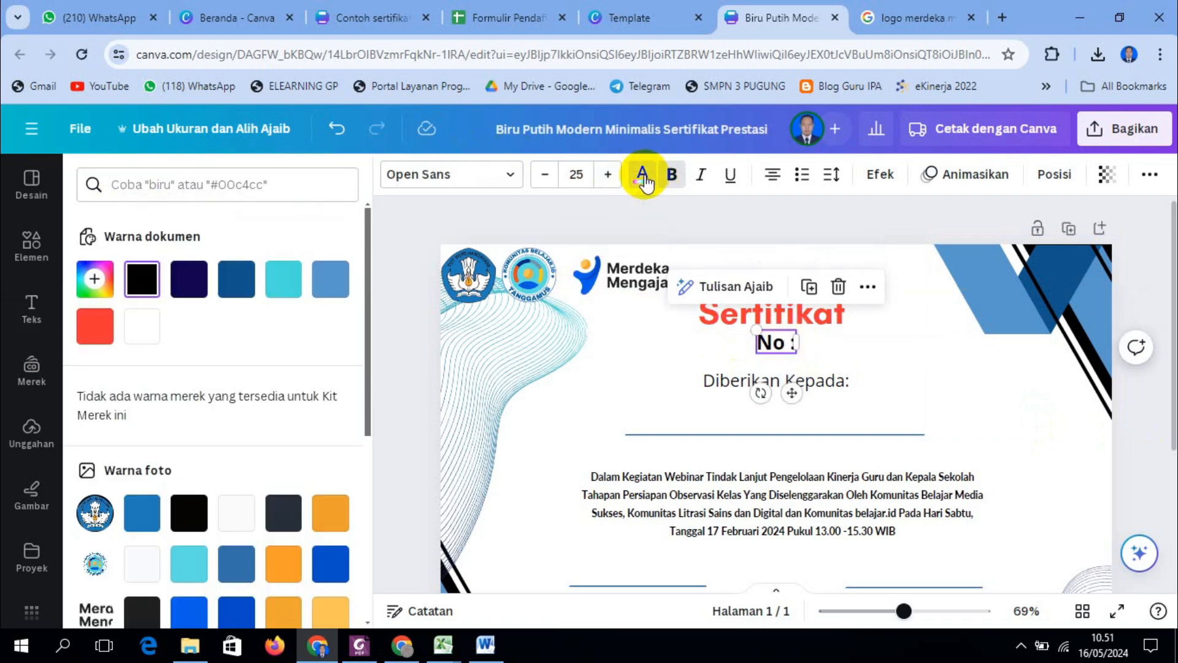
{"action": "left_click", "coordinate": [236, 612]}
{"action": "left_click", "coordinate": [1146, 448]}
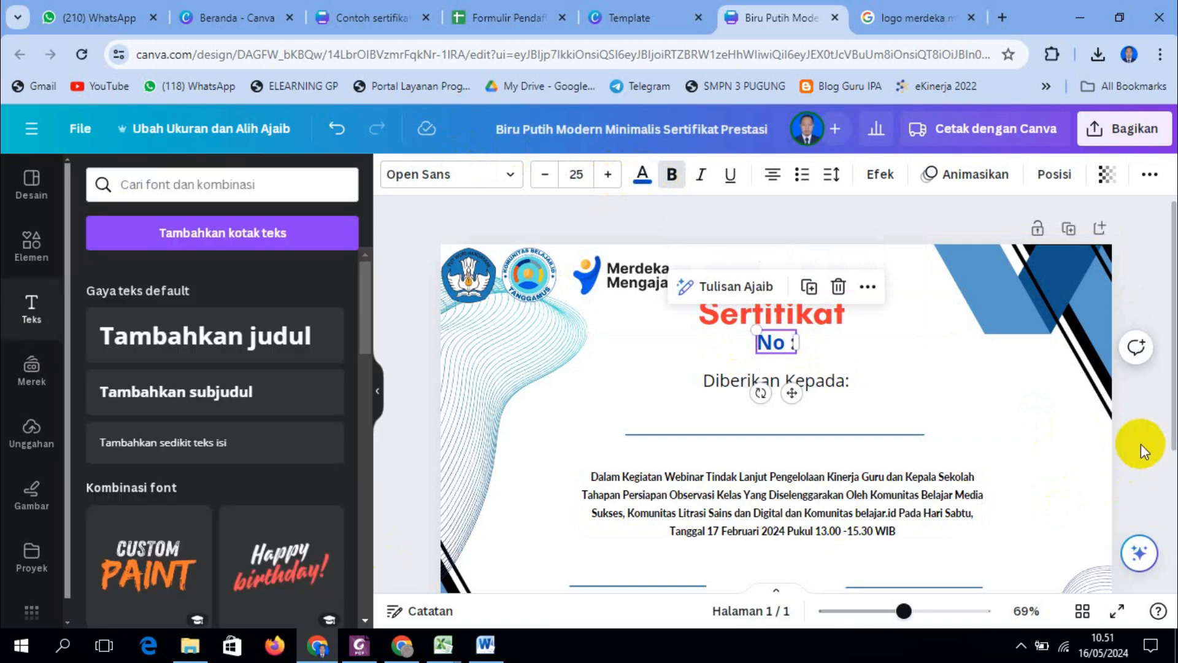
Delete the horizontal name line between "Diberikan Kepada:" and the webinar description
{"action": "scroll", "coordinate": [878, 335], "scroll_direction": "down", "scroll_amount": 1}
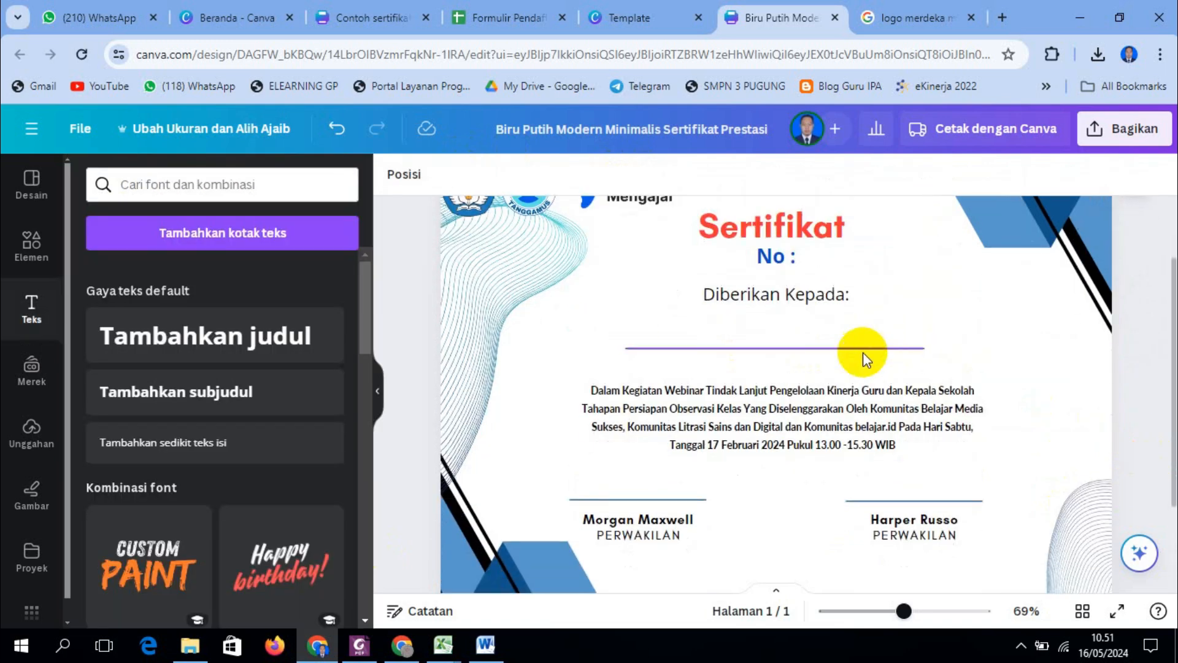
{"action": "left_click_drag", "start_coordinate": [863, 352], "coordinate": [863, 340]}
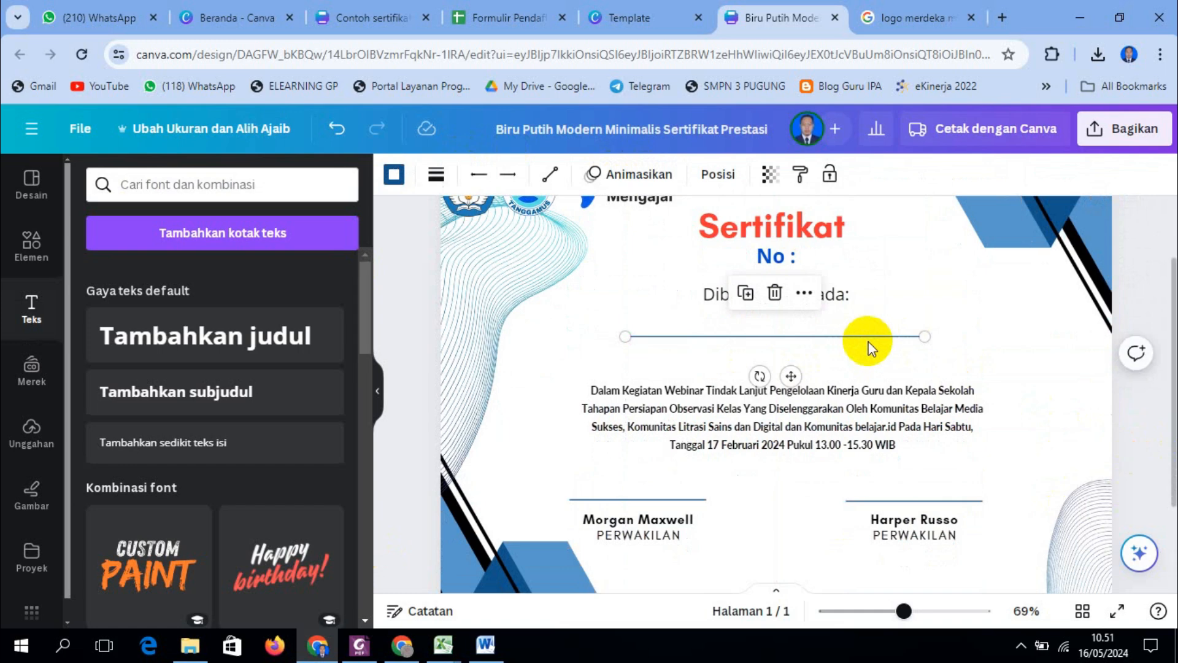
{"action": "key", "text": "Delete"}
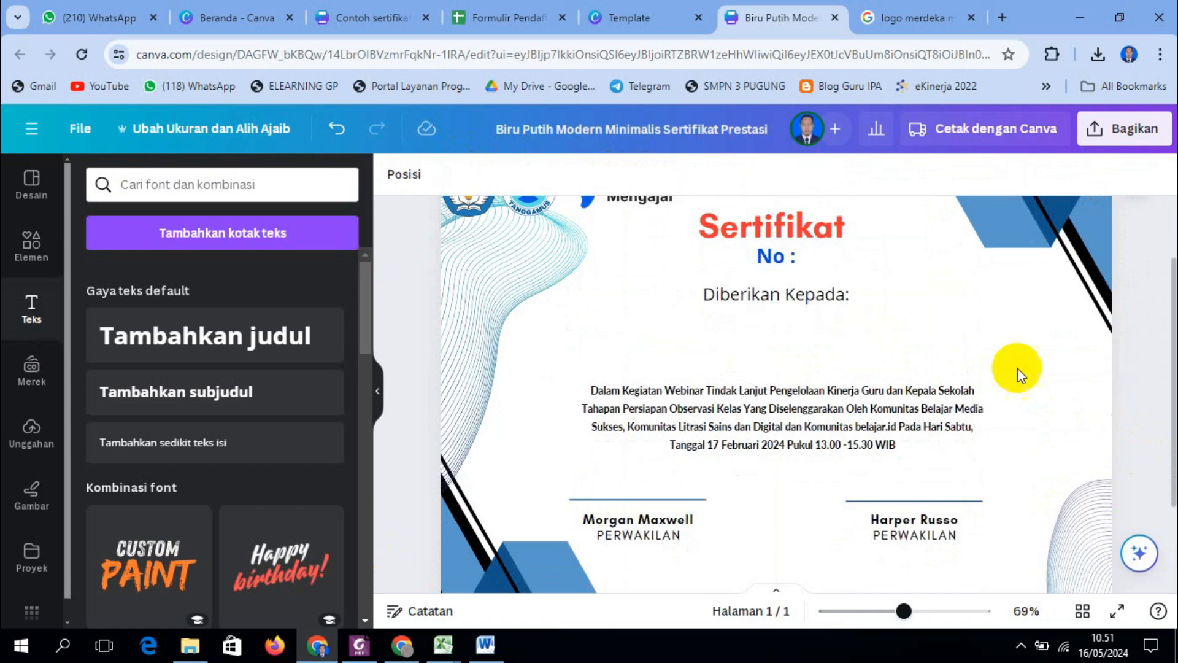
Copy "Atas partisipasinya sebagai :" from the "Contoh sertifikat" design and place it above the webinar description on the blue-and-white certificate
{"action": "left_click", "coordinate": [351, 16]}
{"action": "left_click", "coordinate": [802, 380]}
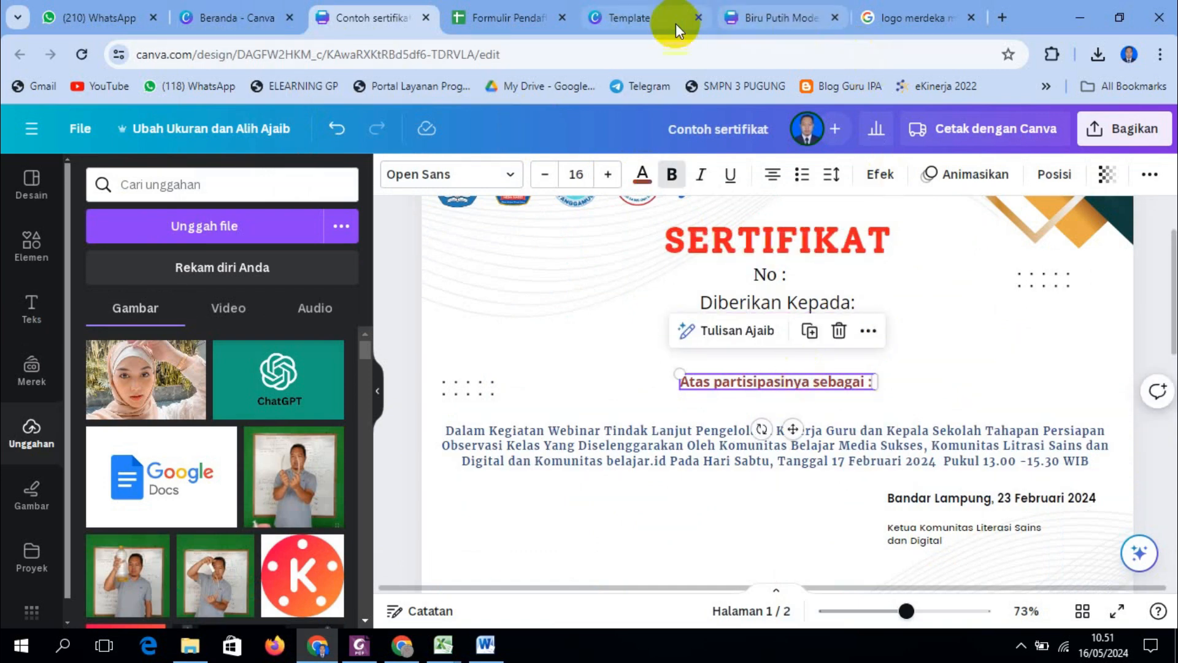
{"action": "left_click", "coordinate": [764, 18]}
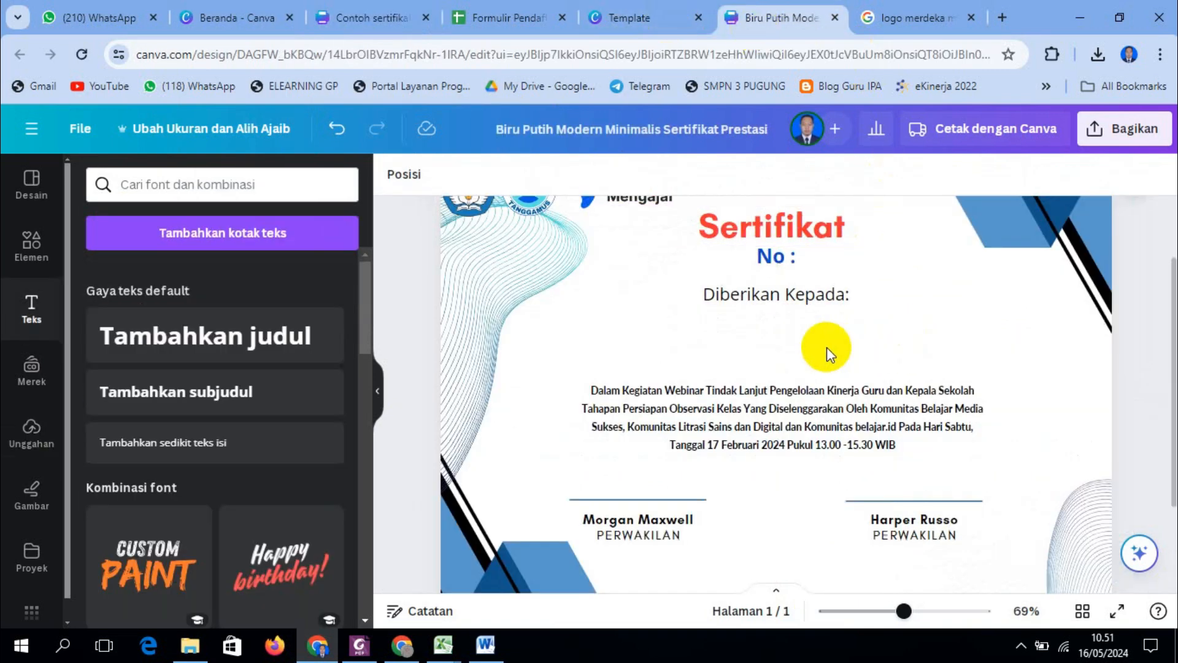
{"action": "type", "text": "Atas partisipasinya sebagai :"}
{"action": "left_click_drag", "start_coordinate": [826, 373], "coordinate": [823, 341]}
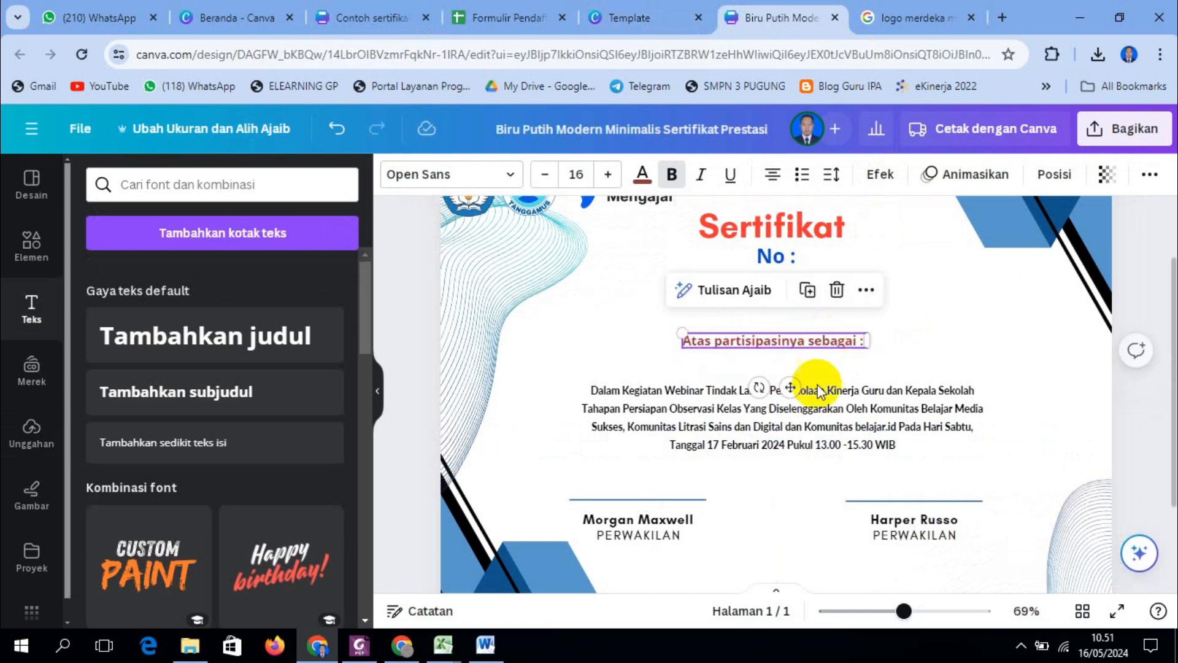
Widen the webinar description's text box so the text wraps to three lines, and centre it horizontally on the certificate
{"action": "left_click", "coordinate": [814, 421]}
{"action": "left_click_drag", "start_coordinate": [573, 417], "coordinate": [455, 408]}
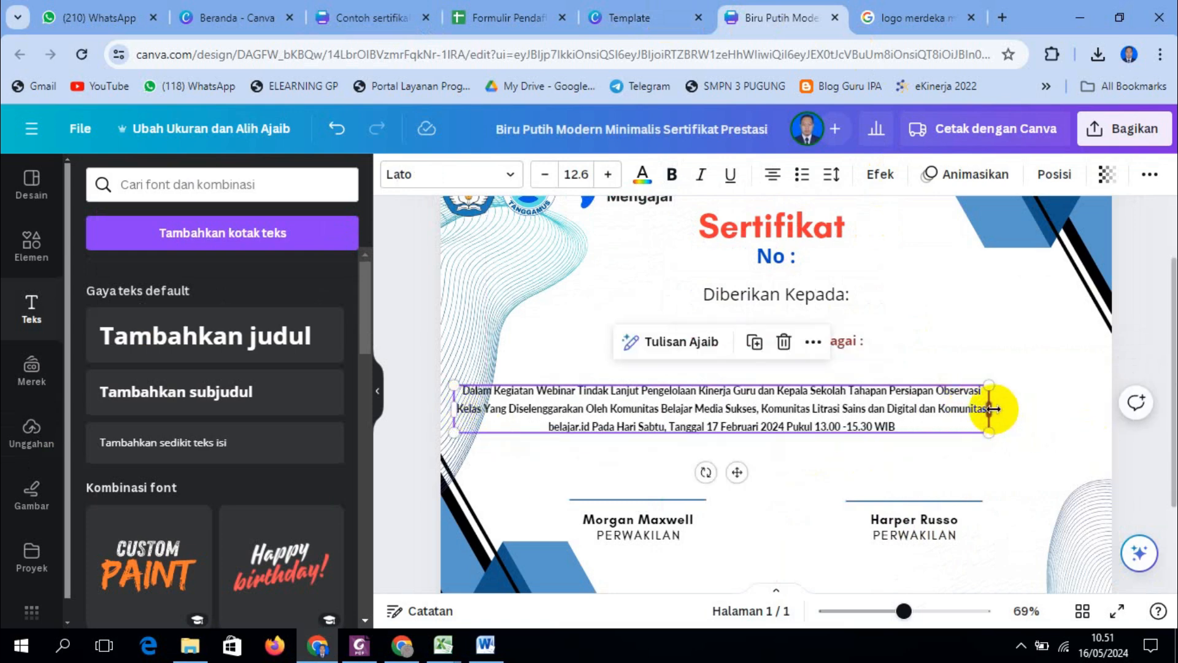
{"action": "left_click_drag", "start_coordinate": [989, 408], "coordinate": [1090, 421]}
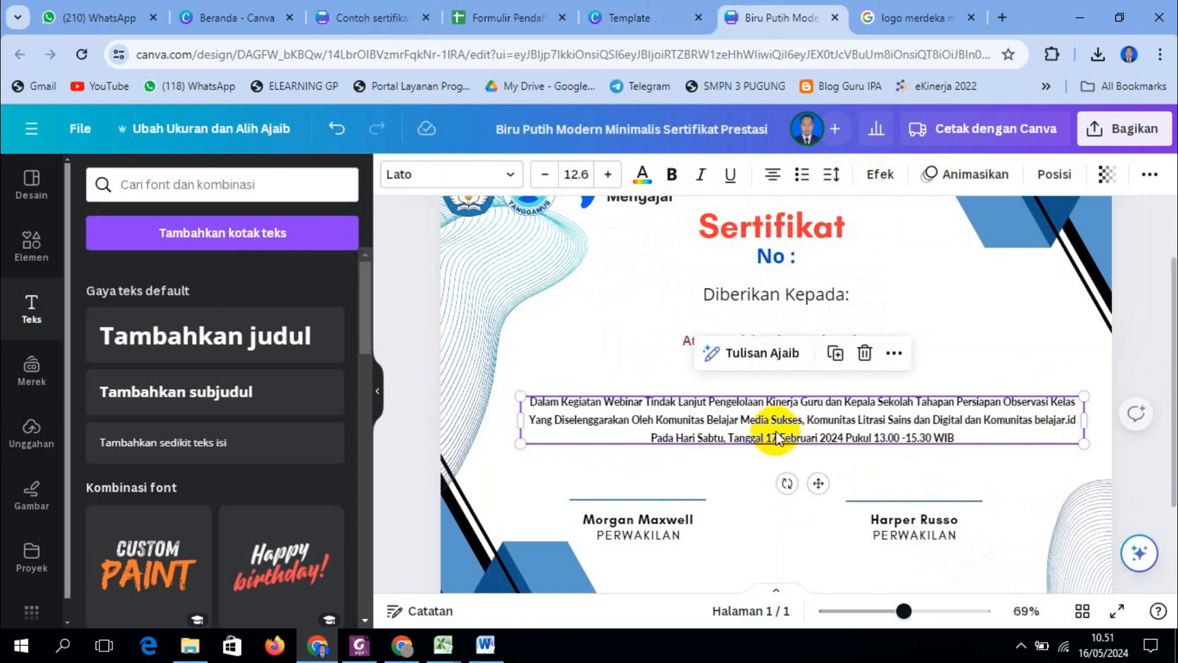
{"action": "left_click_drag", "start_coordinate": [521, 418], "coordinate": [486, 417]}
{"action": "mouse_move", "coordinate": [724, 424]}
{"action": "left_mouse_down"}
{"action": "mouse_move", "coordinate": [791, 406]}
{"action": "mouse_move", "coordinate": [732, 404]}
{"action": "left_mouse_up"}
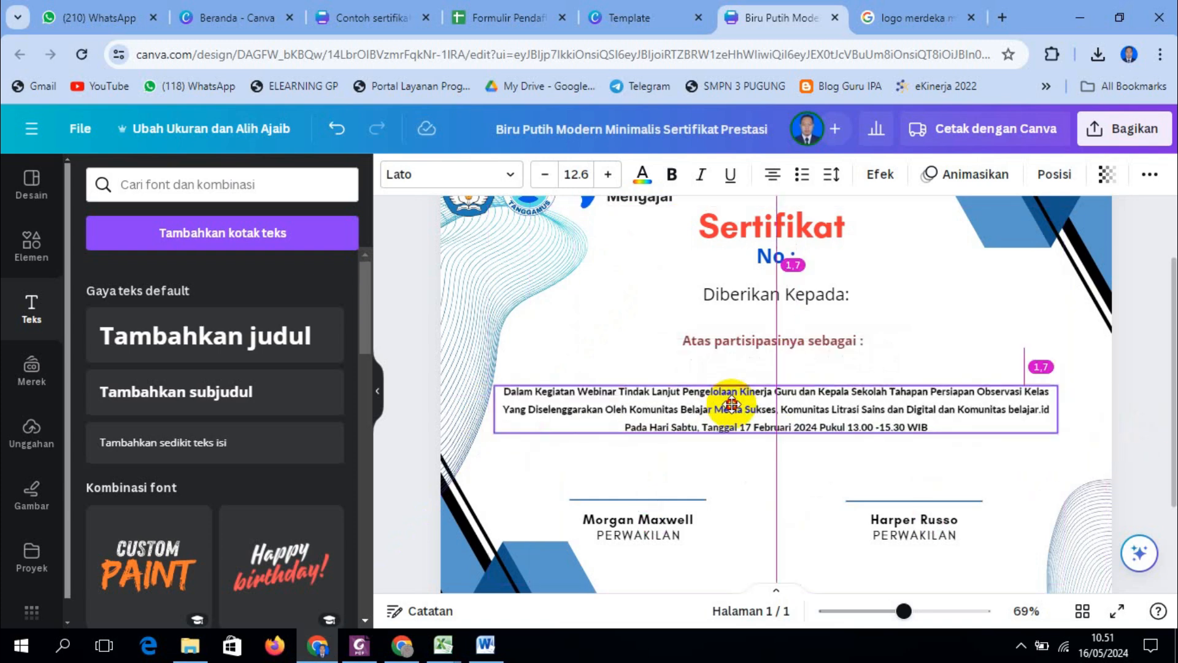
{"action": "left_click_drag", "start_coordinate": [732, 404], "coordinate": [732, 404]}
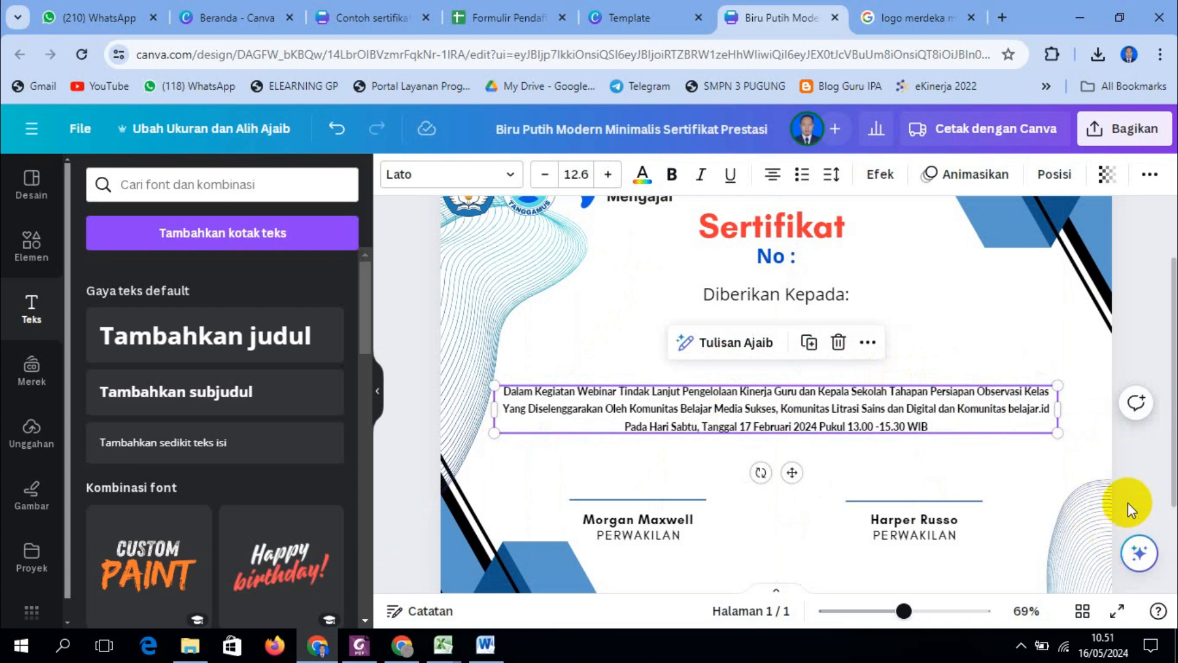
Move the Sertifikat title slightly up, away from the "No :" text
{"action": "scroll", "coordinate": [1128, 503], "scroll_direction": "up", "scroll_amount": 1}
{"action": "scroll", "coordinate": [1128, 499], "scroll_direction": "up", "scroll_amount": 1}
{"action": "left_click", "coordinate": [807, 326]}
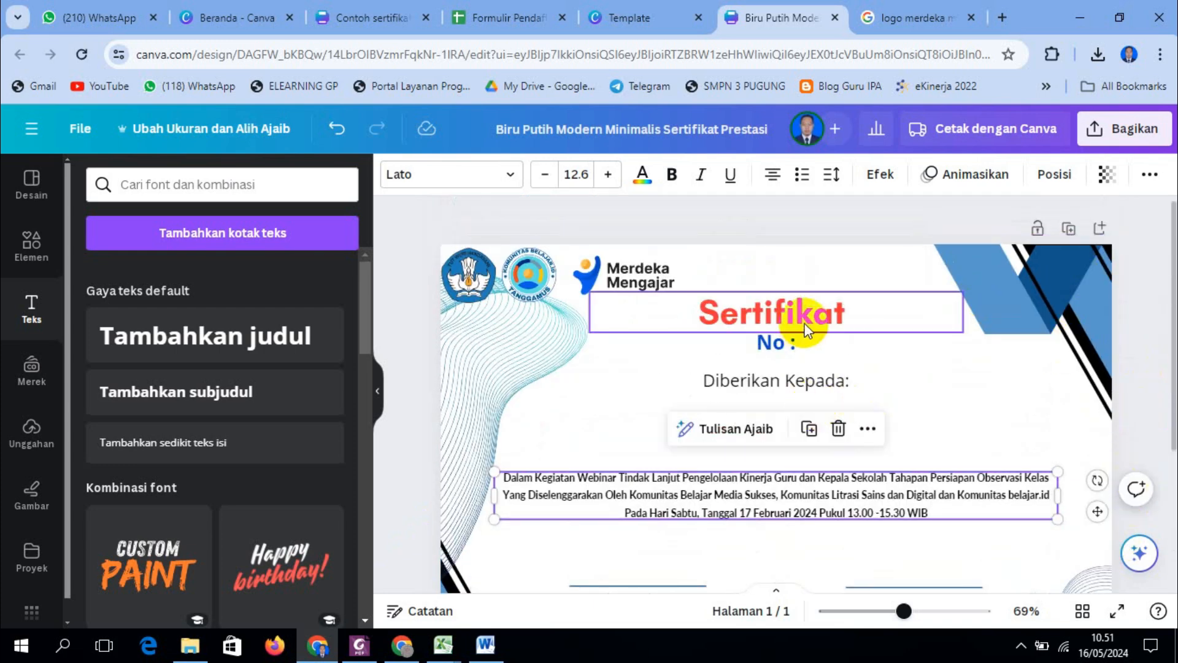
{"action": "left_click_drag", "start_coordinate": [806, 325], "coordinate": [802, 318]}
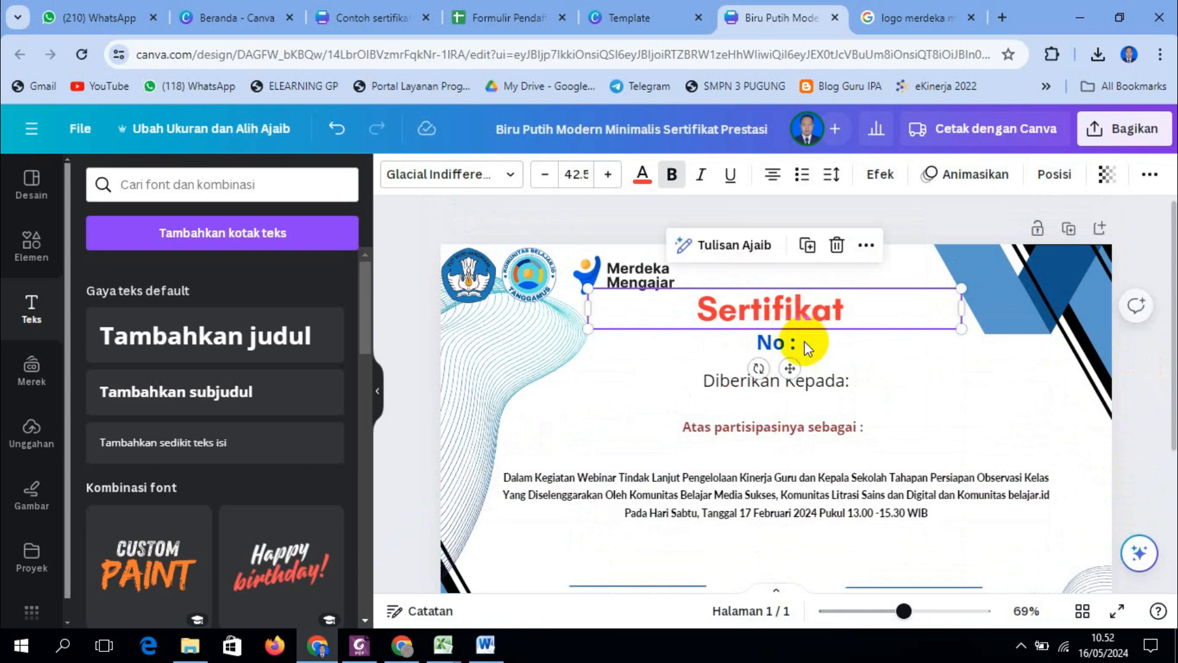
Shift the "Atas partisipasinya sebagai :" text slightly down towards the webinar description, leaving more room for the participant's name
{"action": "left_click", "coordinate": [758, 406]}
{"action": "left_click", "coordinate": [777, 426]}
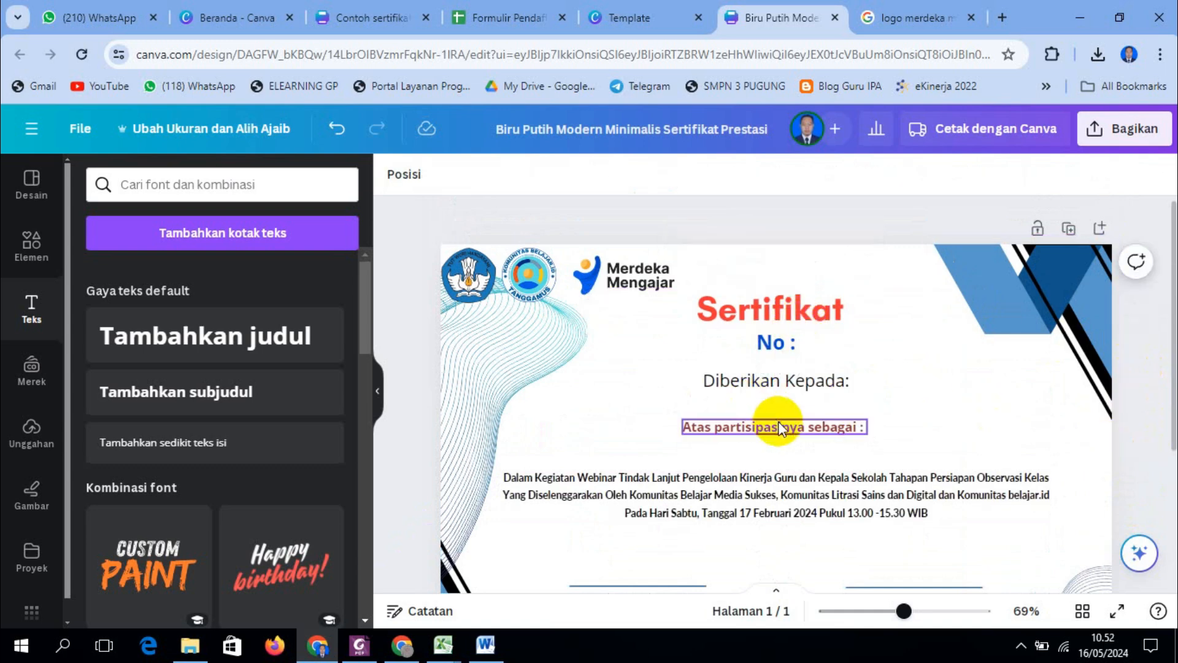
{"action": "key", "text": "Down"}
{"action": "key", "text": "Down"}
{"action": "key", "text": "Down"}
{"action": "key", "text": "Down"}
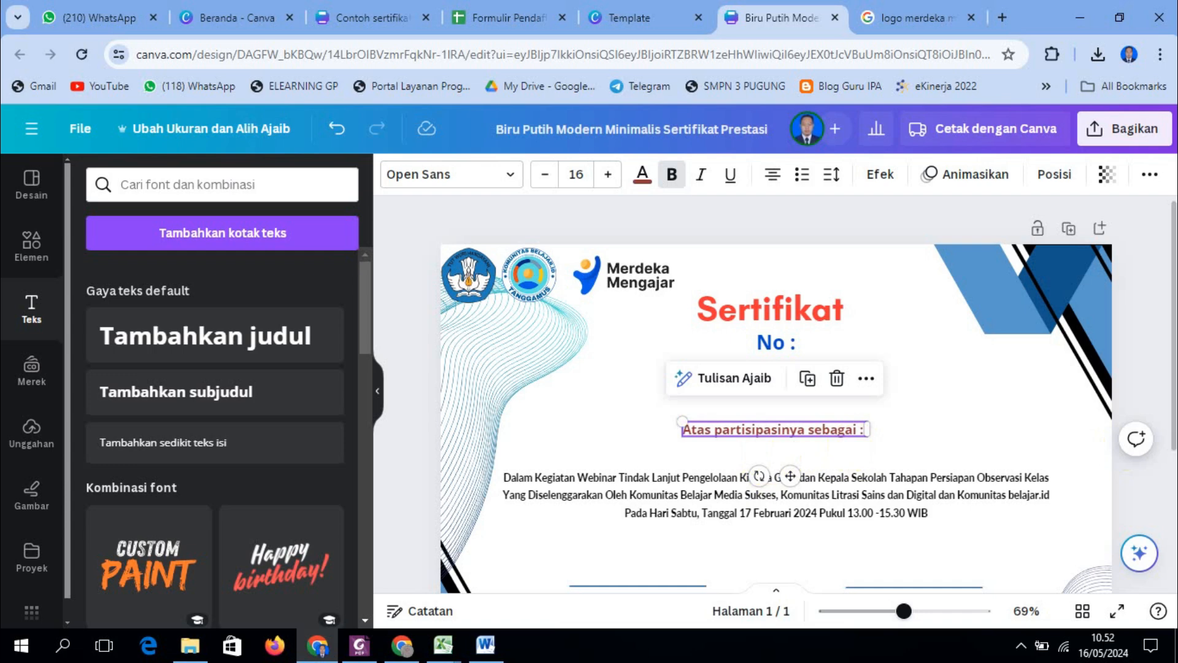
{"action": "left_click", "coordinate": [1152, 381]}
{"action": "left_click_drag", "start_coordinate": [852, 430], "coordinate": [852, 434]}
{"action": "left_click", "coordinate": [1139, 397]}
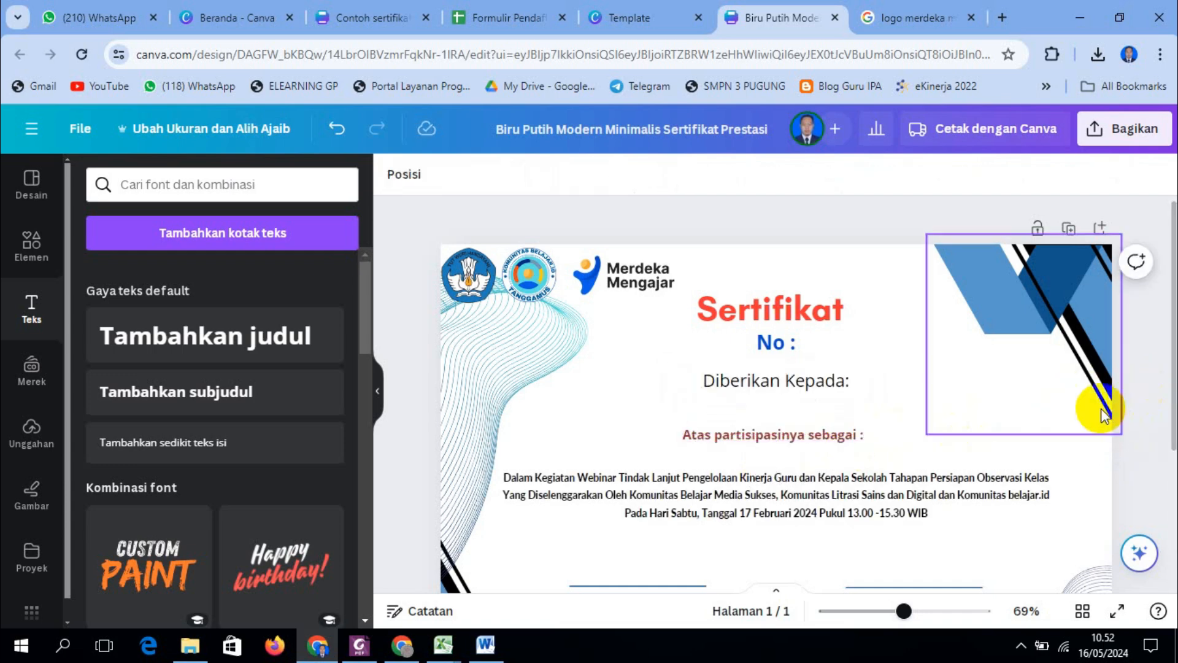
{"action": "scroll", "coordinate": [581, 413], "scroll_direction": "down", "scroll_amount": 2}
{"action": "scroll", "coordinate": [936, 432], "scroll_direction": "down", "scroll_amount": 2}
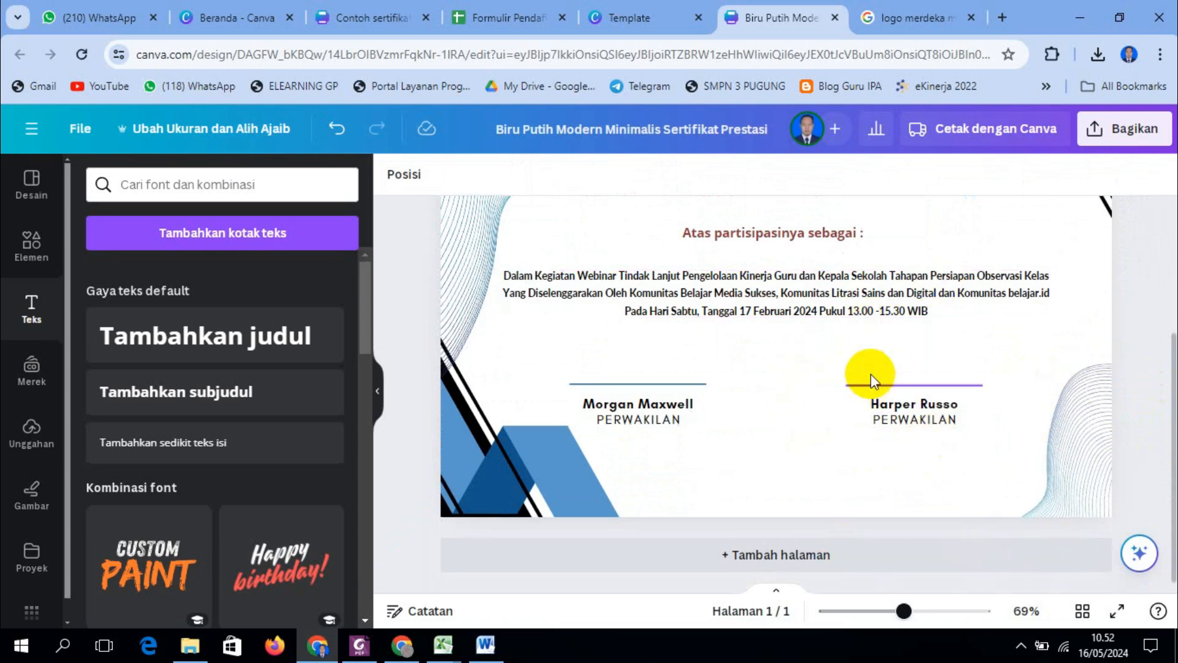
{"action": "scroll", "coordinate": [862, 362], "scroll_direction": "up", "scroll_amount": 3}
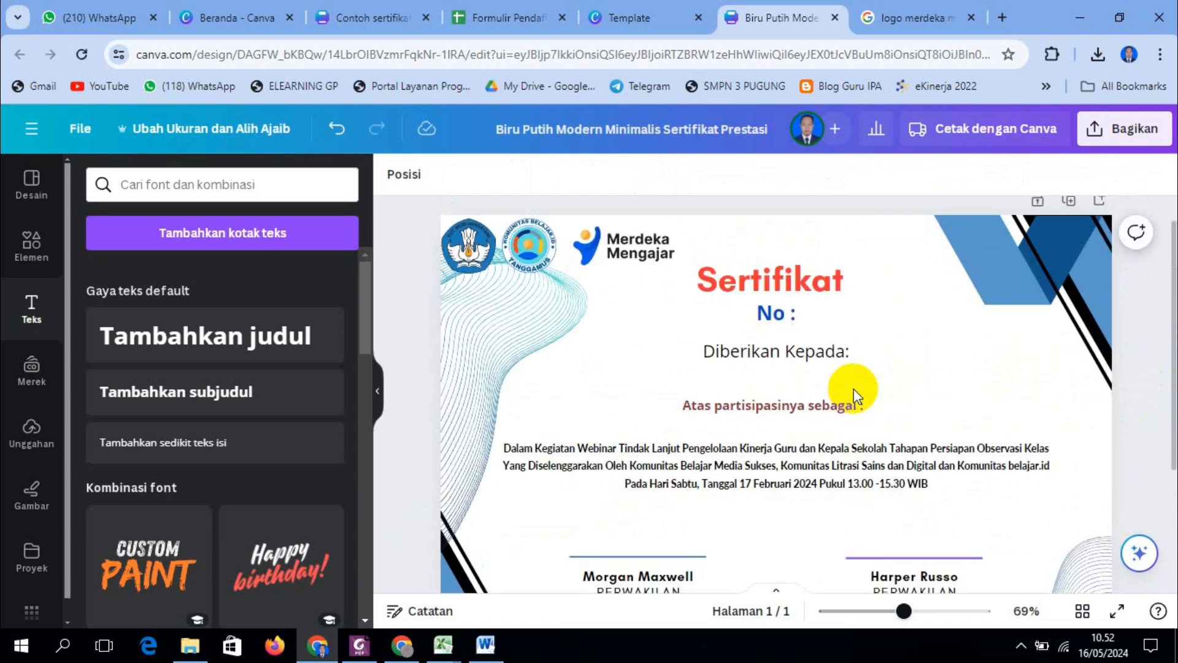
{"action": "scroll", "coordinate": [853, 388], "scroll_direction": "down", "scroll_amount": 3}
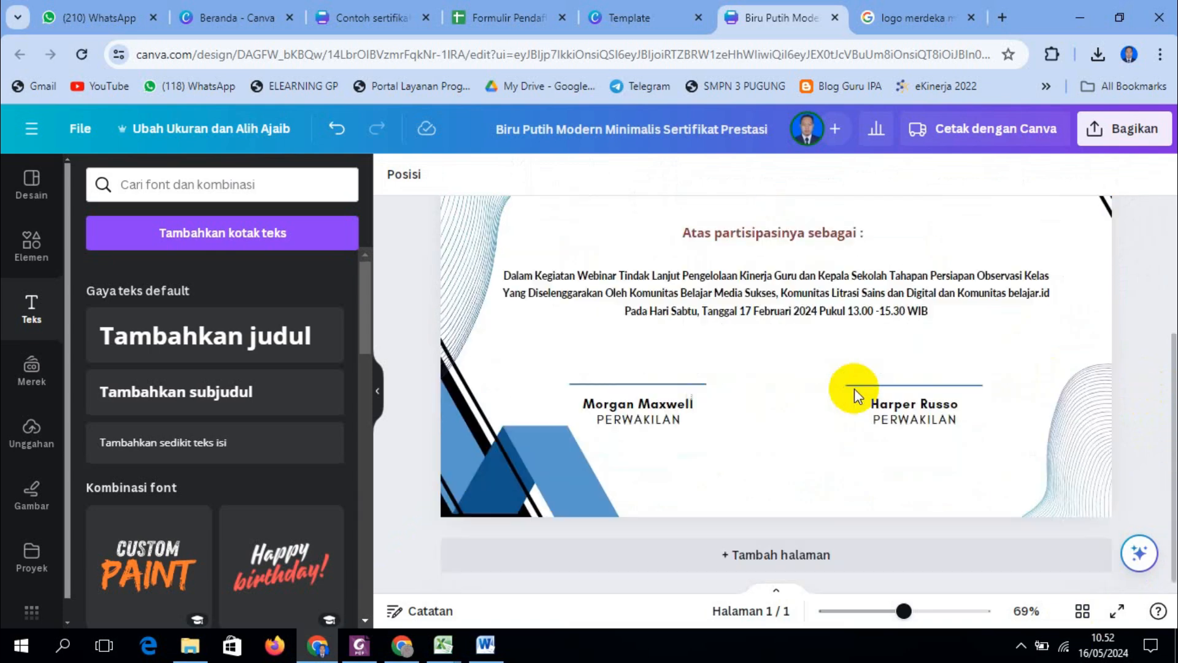
{"action": "left_click", "coordinate": [826, 563]}
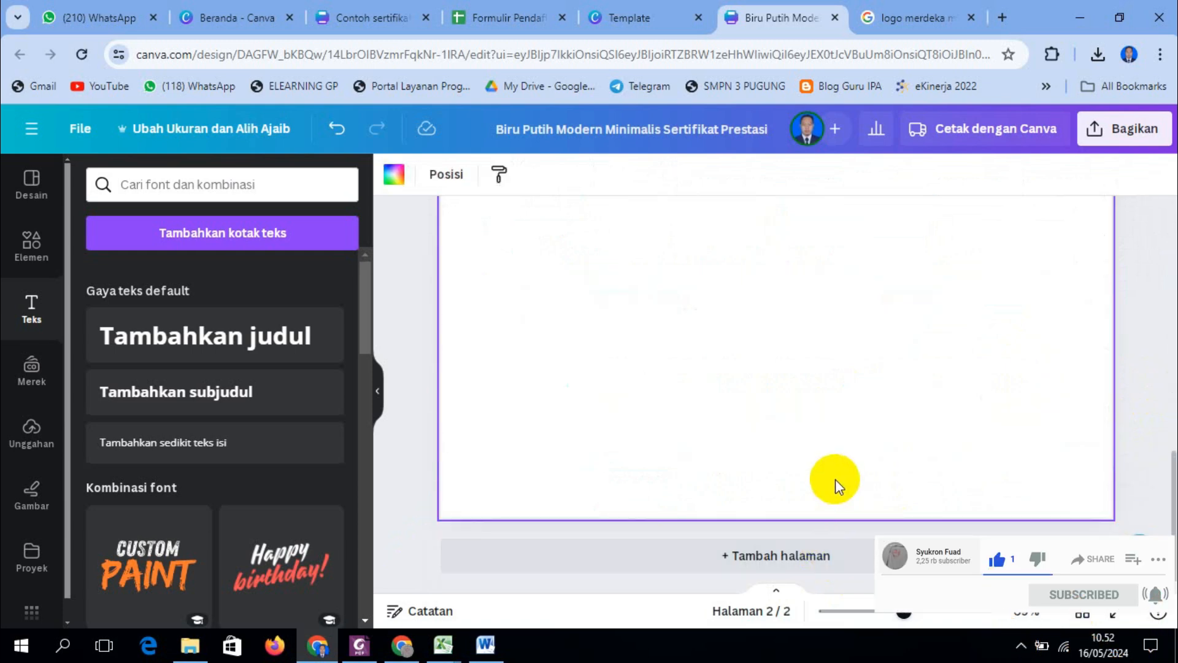
{"action": "scroll", "coordinate": [835, 479], "scroll_direction": "up", "scroll_amount": 5}
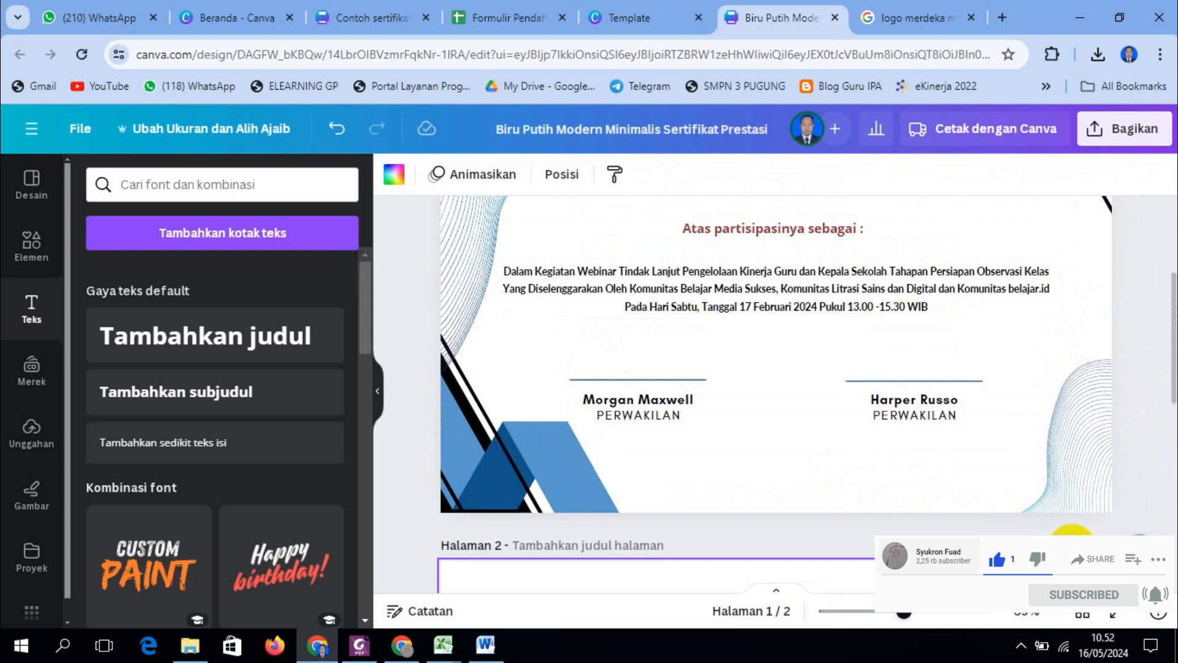
{"action": "left_click", "coordinate": [1071, 545]}
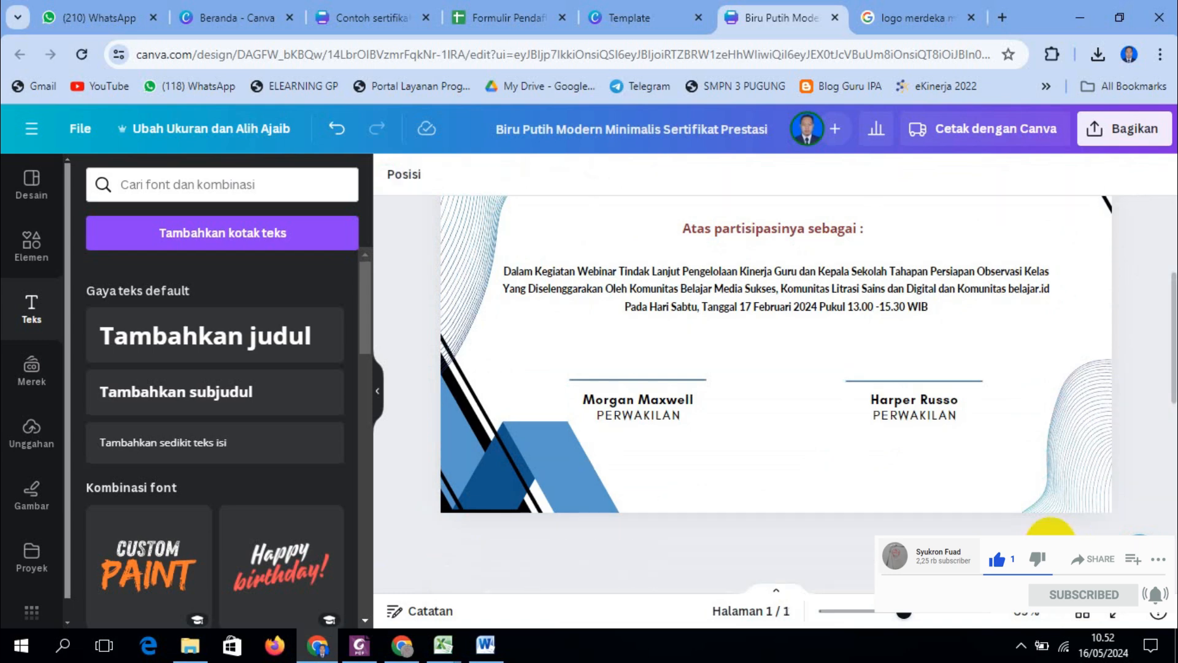
Delete both placeholder signatory names, their PERWAKILAN labels and the two signature lines from the blue-and-white certificate
{"action": "left_click", "coordinate": [642, 405]}
{"action": "key", "text": "Delete"}
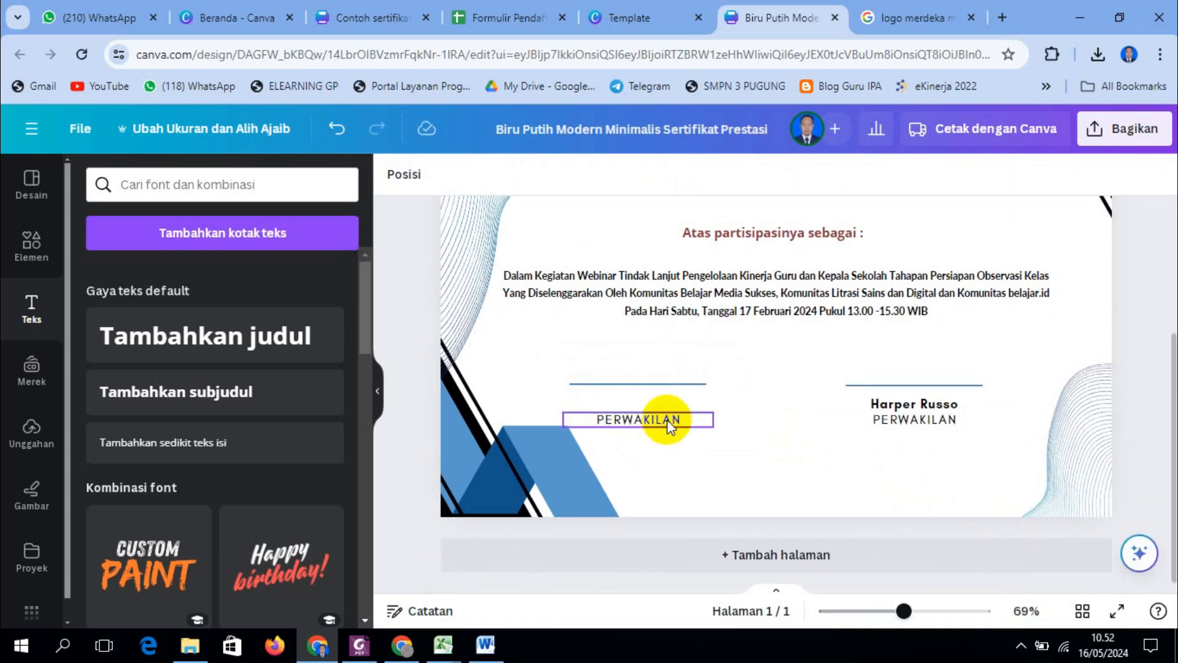
{"action": "left_click", "coordinate": [668, 419]}
{"action": "key", "text": "Delete"}
{"action": "left_click", "coordinate": [893, 405]}
{"action": "key", "text": "Delete"}
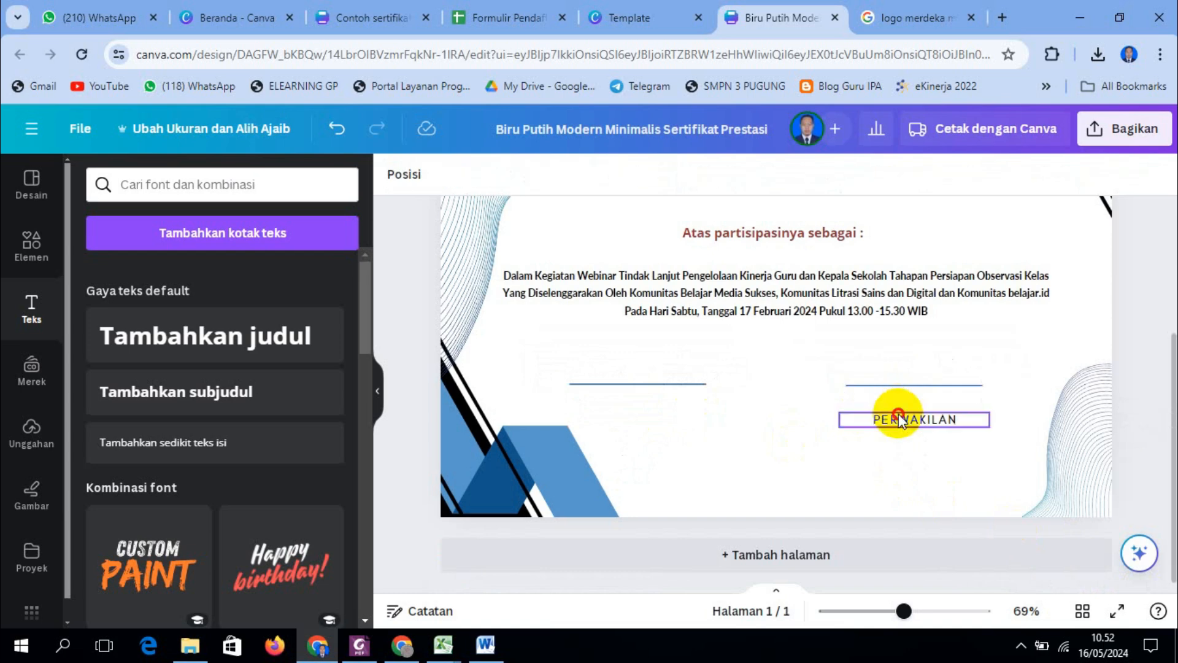
{"action": "left_click", "coordinate": [900, 419]}
{"action": "key", "text": "Delete"}
{"action": "left_click", "coordinate": [917, 385]}
{"action": "key", "text": "Delete"}
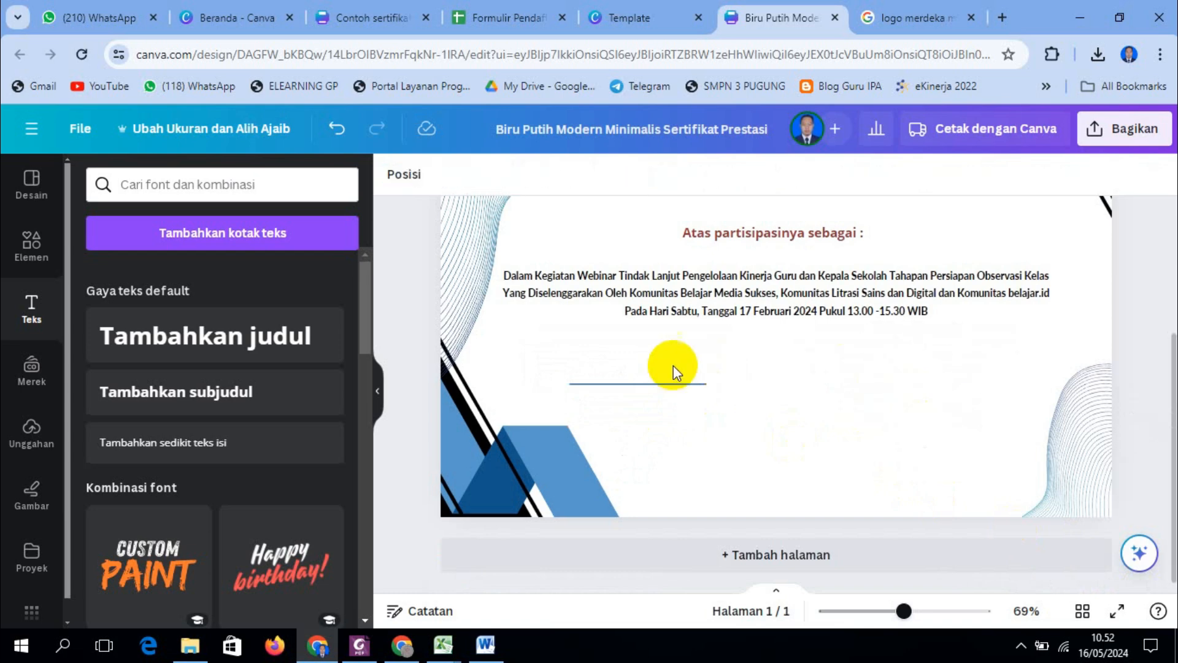
{"action": "left_click", "coordinate": [673, 382]}
{"action": "key", "text": "Delete"}
{"action": "scroll", "coordinate": [884, 425], "scroll_direction": "up", "scroll_amount": 3}
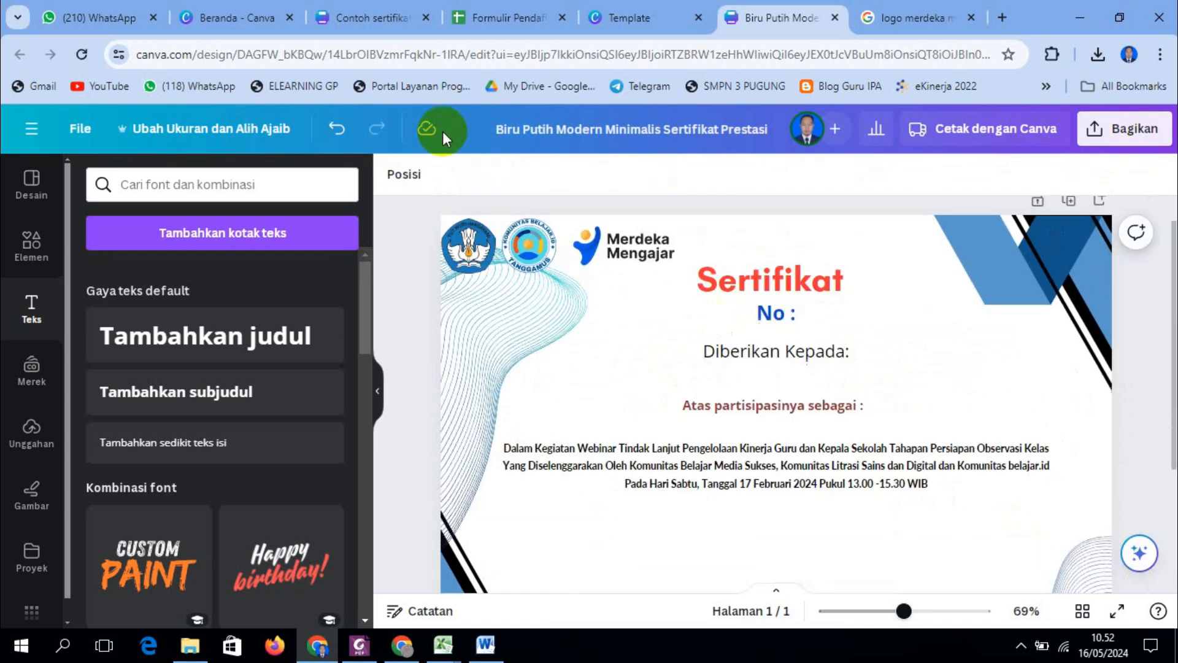
Copy "Bandar Lampung, 23 Februari 2024" from the "Contoh sertifikat" design and paste it below the webinar description on the blue-and-white certificate
{"action": "left_click", "coordinate": [314, 14]}
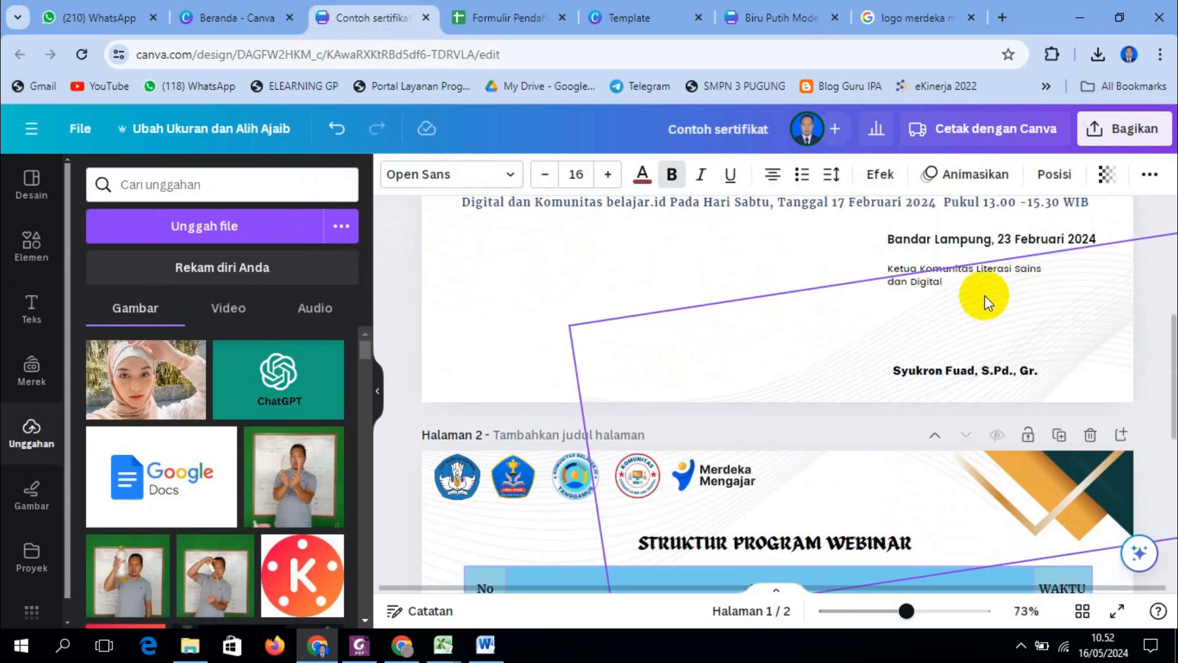
{"action": "left_click", "coordinate": [967, 247]}
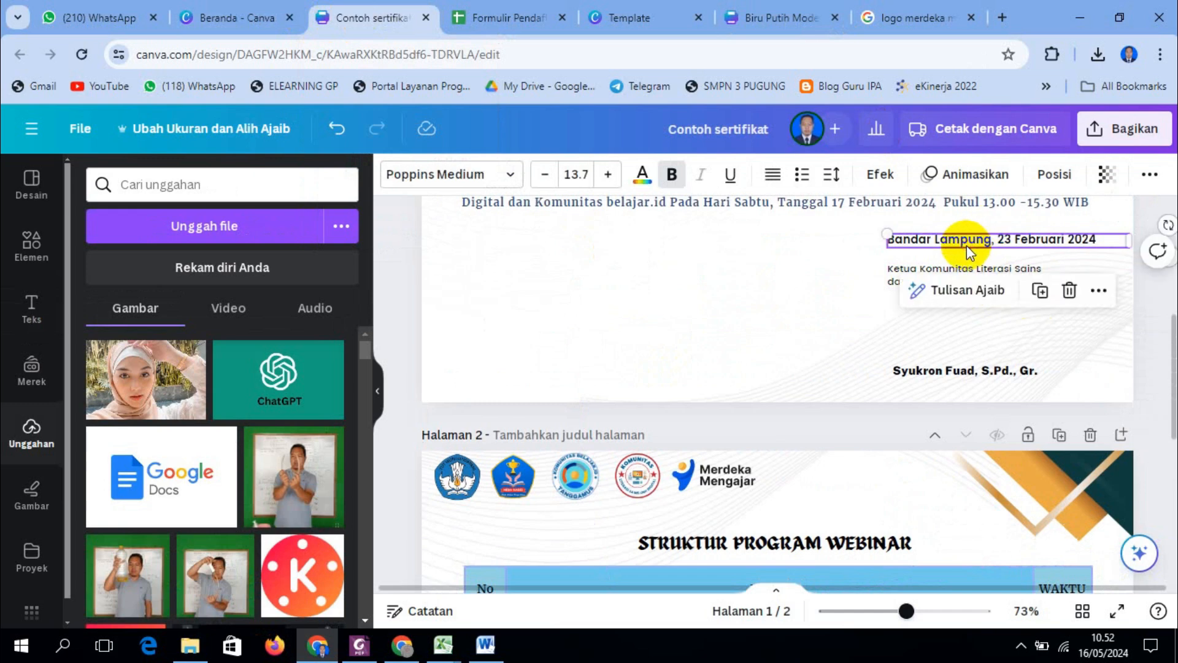
{"action": "left_click", "coordinate": [782, 17]}
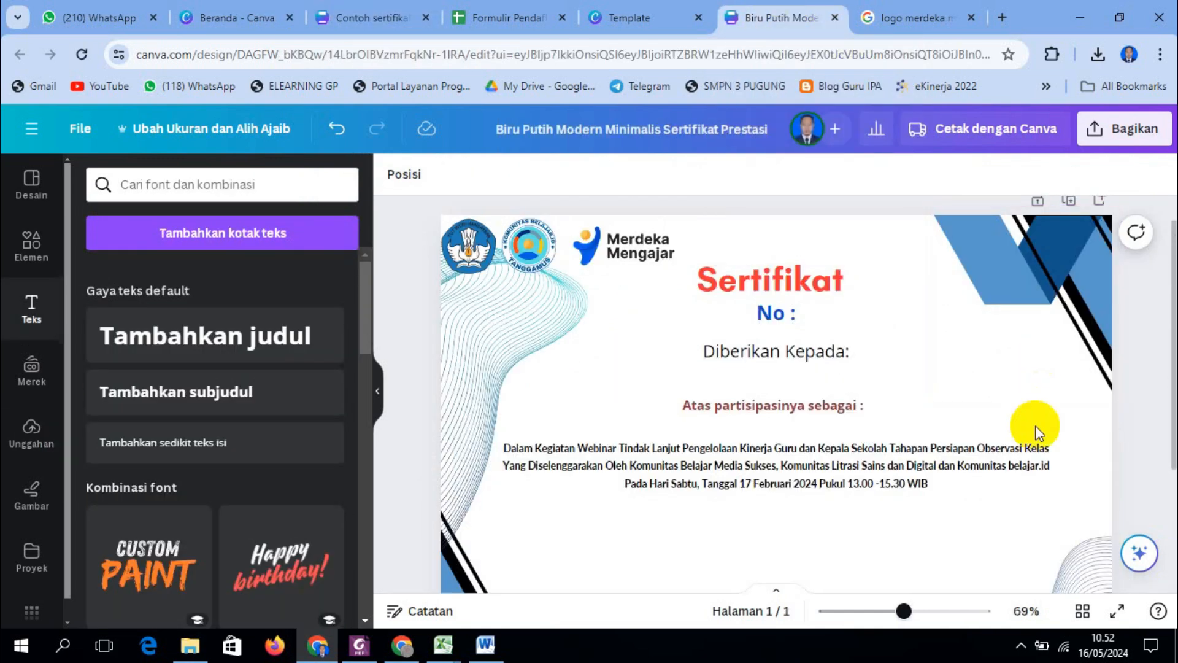
{"action": "scroll", "coordinate": [953, 380], "scroll_direction": "down", "scroll_amount": 5}
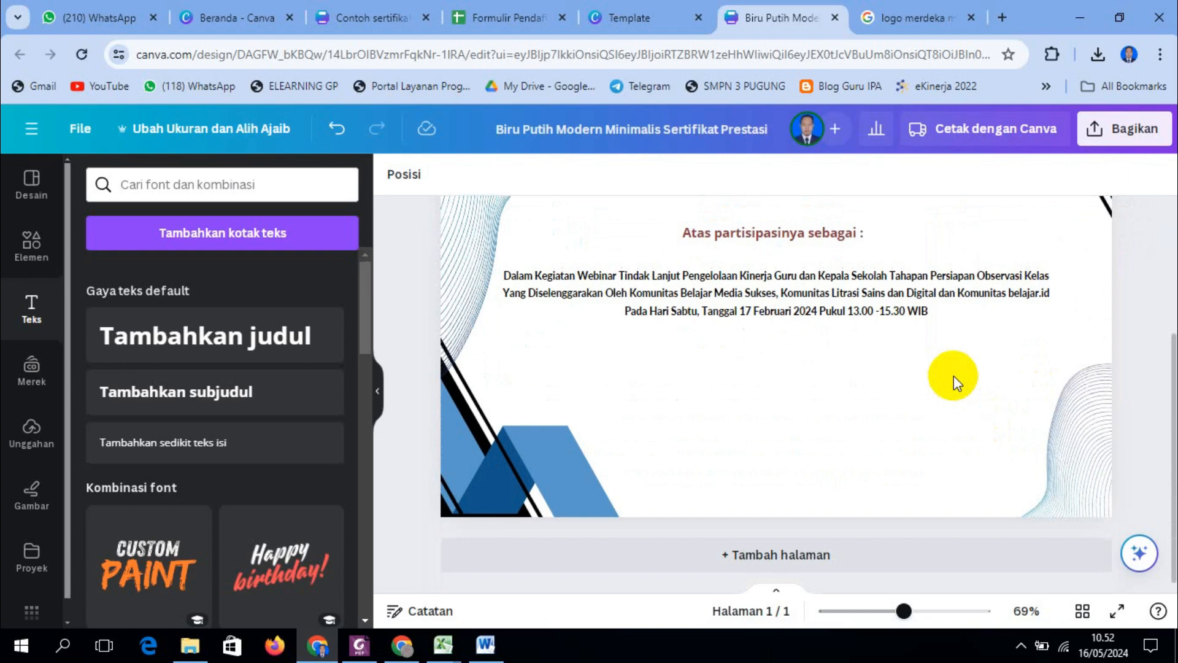
{"action": "scroll", "coordinate": [933, 380], "scroll_direction": "up", "scroll_amount": 5}
{"action": "scroll", "coordinate": [933, 381], "scroll_direction": "down", "scroll_amount": 3}
{"action": "key", "text": "ctrl+v"}
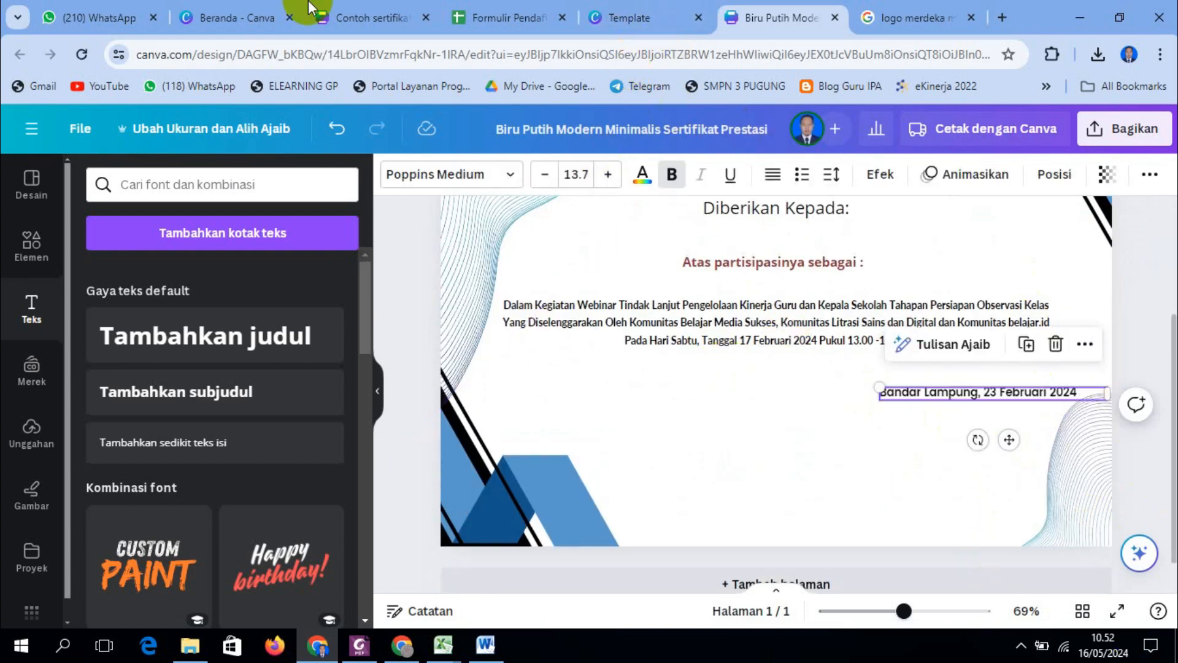
Copy the "Ketua Komunitas Literasi Sains dan Digital" text from the "Contoh sertifikat" design and paste it below the date on the blue-and-white certificate
{"action": "left_click", "coordinate": [352, 17]}
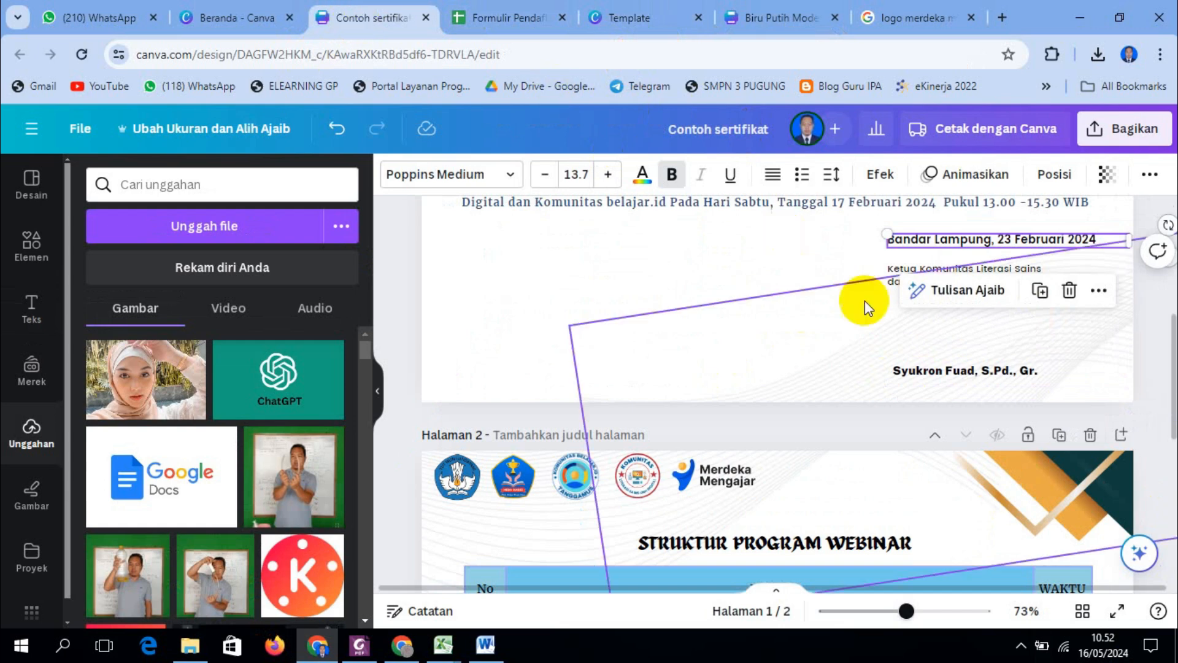
{"action": "left_click", "coordinate": [906, 275]}
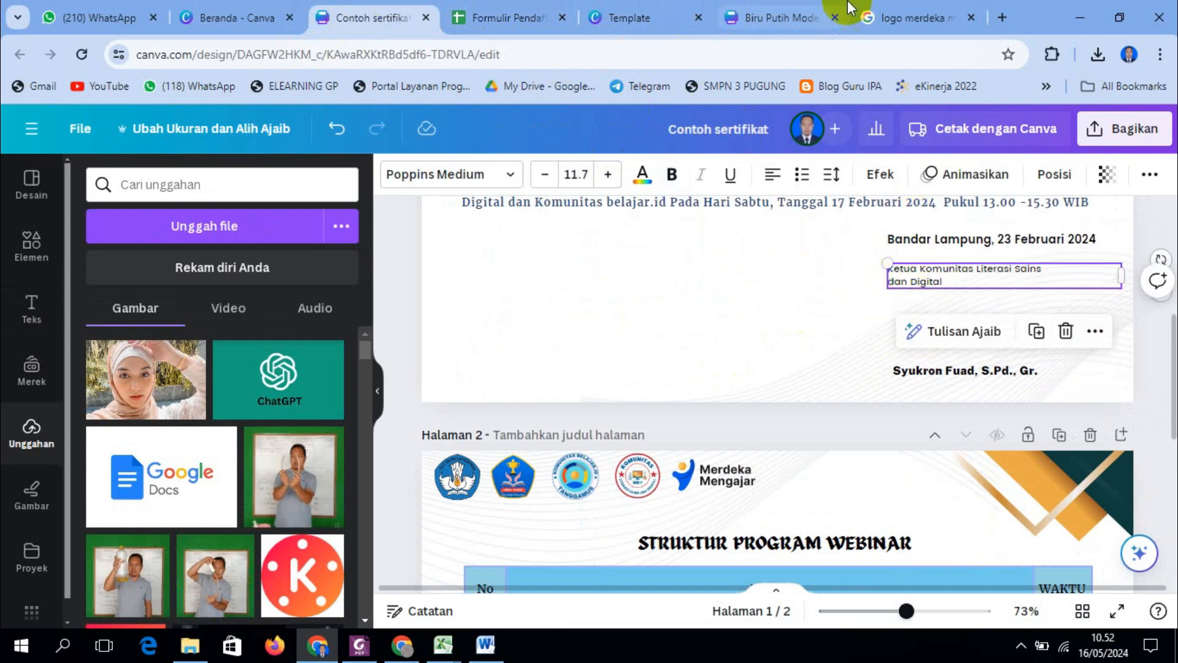
{"action": "left_click", "coordinate": [770, 19]}
{"action": "left_click", "coordinate": [909, 421]}
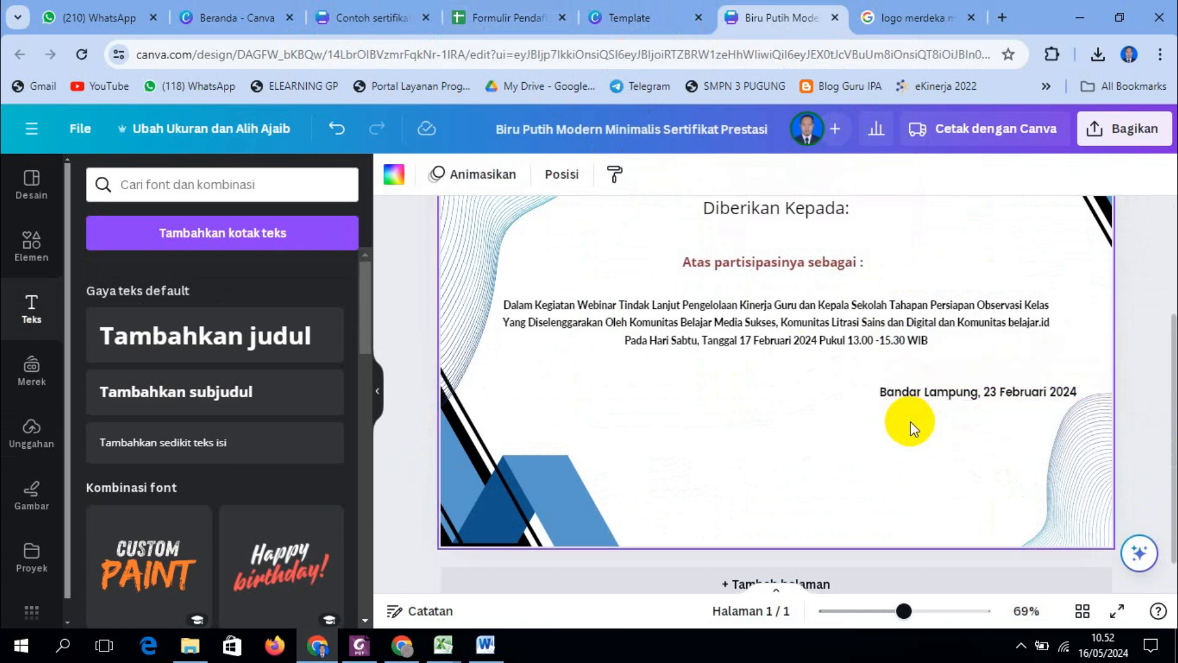
{"action": "key", "text": "ctrl+v"}
Change the signatory's position below the date to "Ketua Komunitas Belajar.id Tanggamus"
{"action": "double_click", "coordinate": [933, 433]}
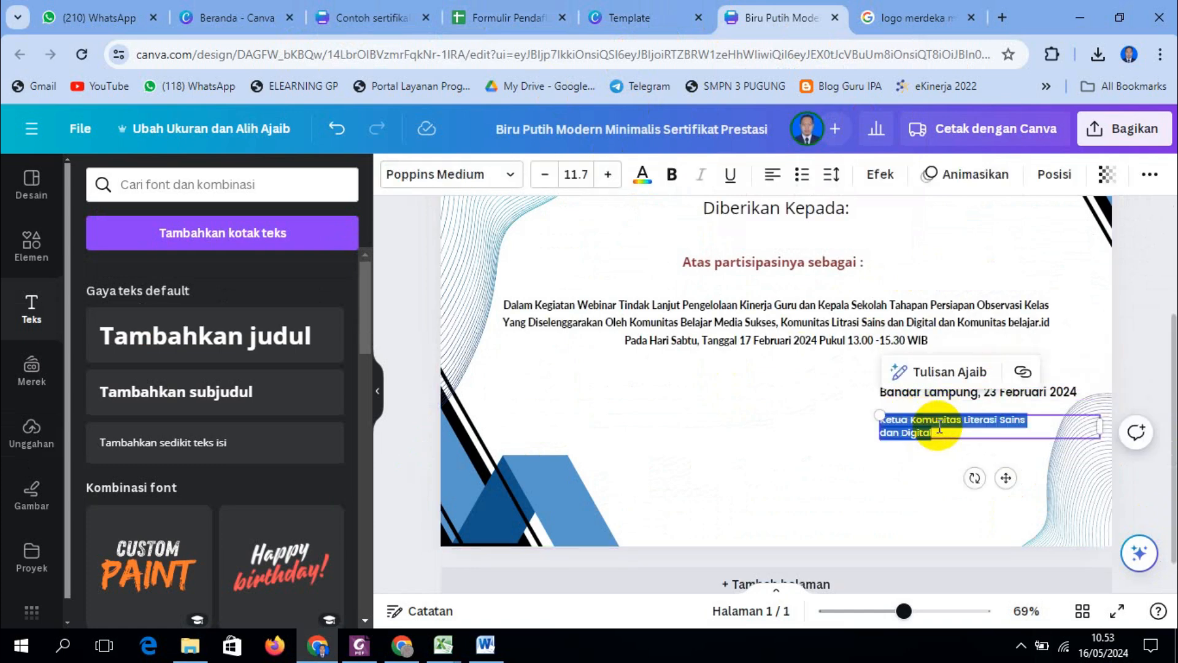
{"action": "left_click", "coordinate": [937, 432]}
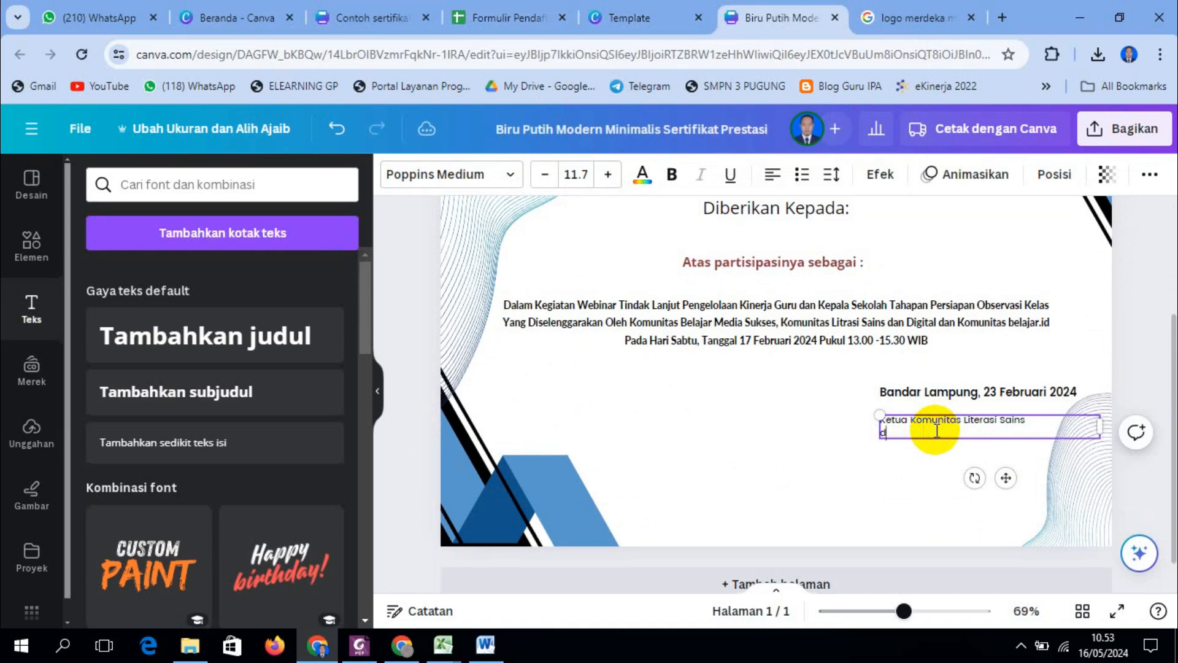
{"action": "key", "text": "BackSpace"}
{"action": "key", "text": "BackSpace"}
{"action": "key", "text": "BackSpace"}
{"action": "key", "text": "BackSpace"}
{"action": "key", "text": "BackSpace"}
{"action": "key", "text": "BackSpace"}
{"action": "key", "text": "BackSpace"}
{"action": "key", "text": "BackSpace"}
{"action": "key", "text": "BackSpace"}
{"action": "key", "text": "BackSpace"}
{"action": "key", "text": "BackSpace"}
{"action": "key", "text": "BackSpace"}
{"action": "key", "text": "BackSpace"}
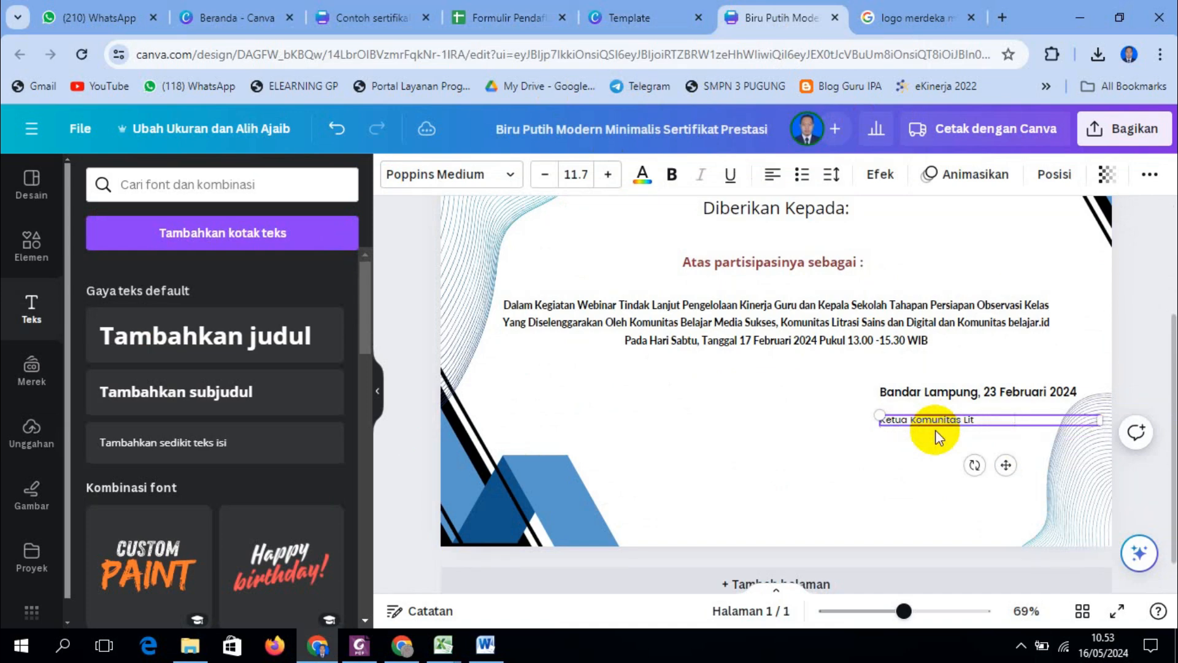
{"action": "type", "text": "Belajar.id Tanggamus"}
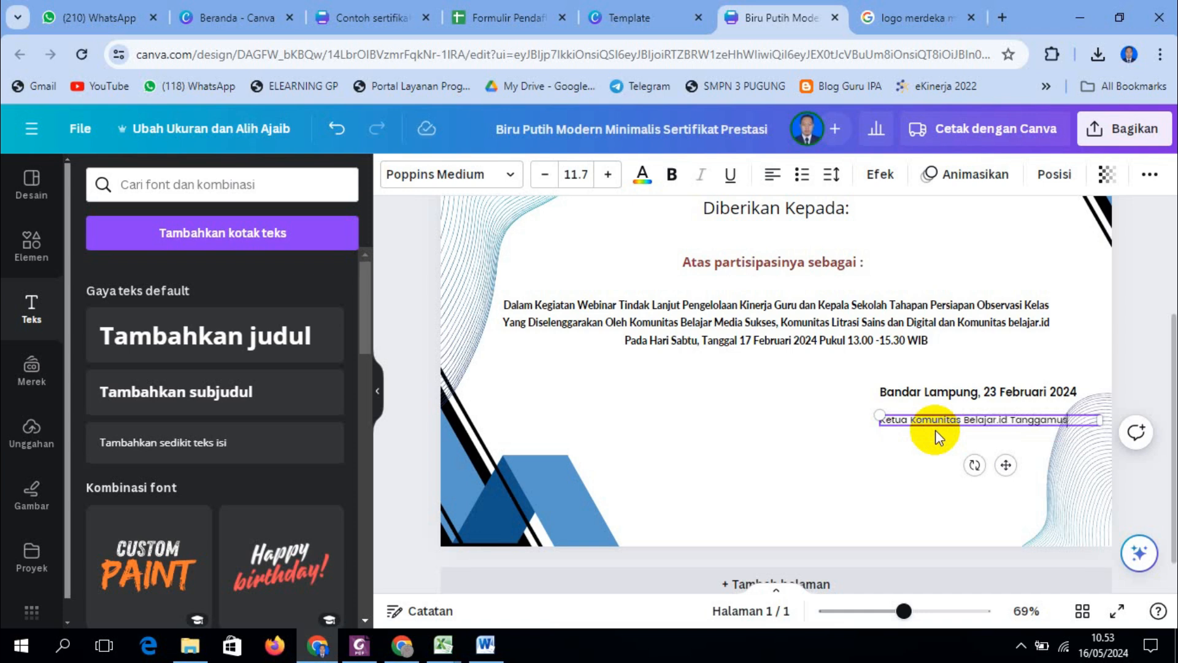
{"action": "left_click", "coordinate": [1139, 310]}
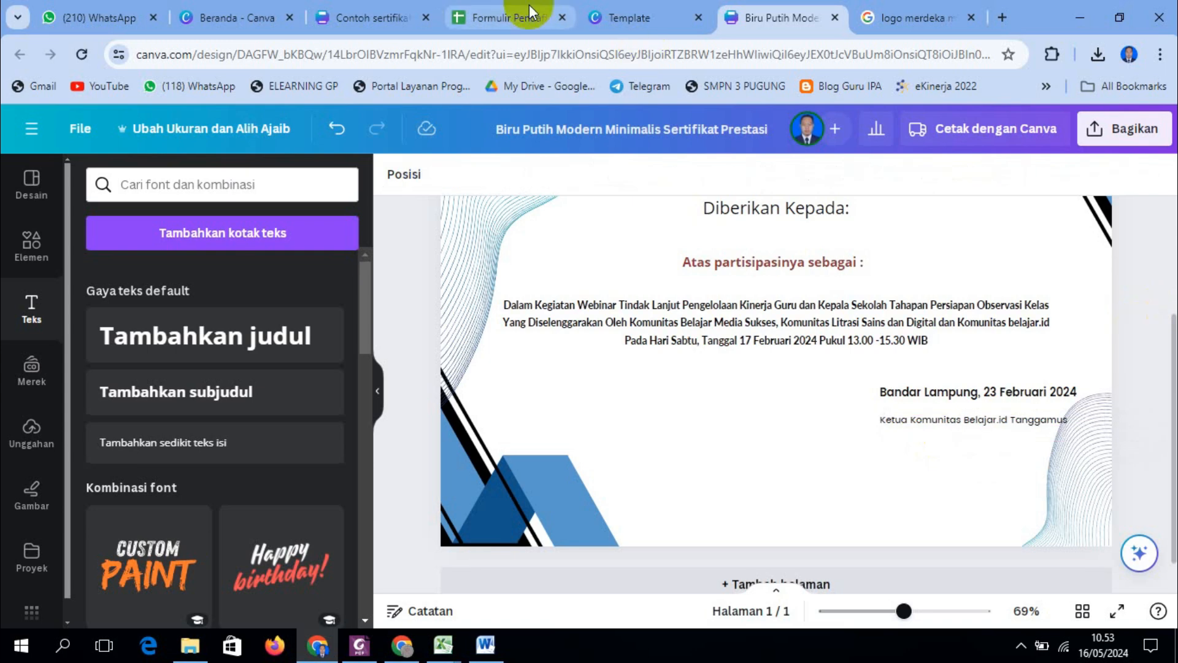
Copy the signatory's name from the "Contoh sertifikat" design and paste it under the position text on the blue-and-white certificate, leaving room for a signature
{"action": "left_click", "coordinate": [386, 12]}
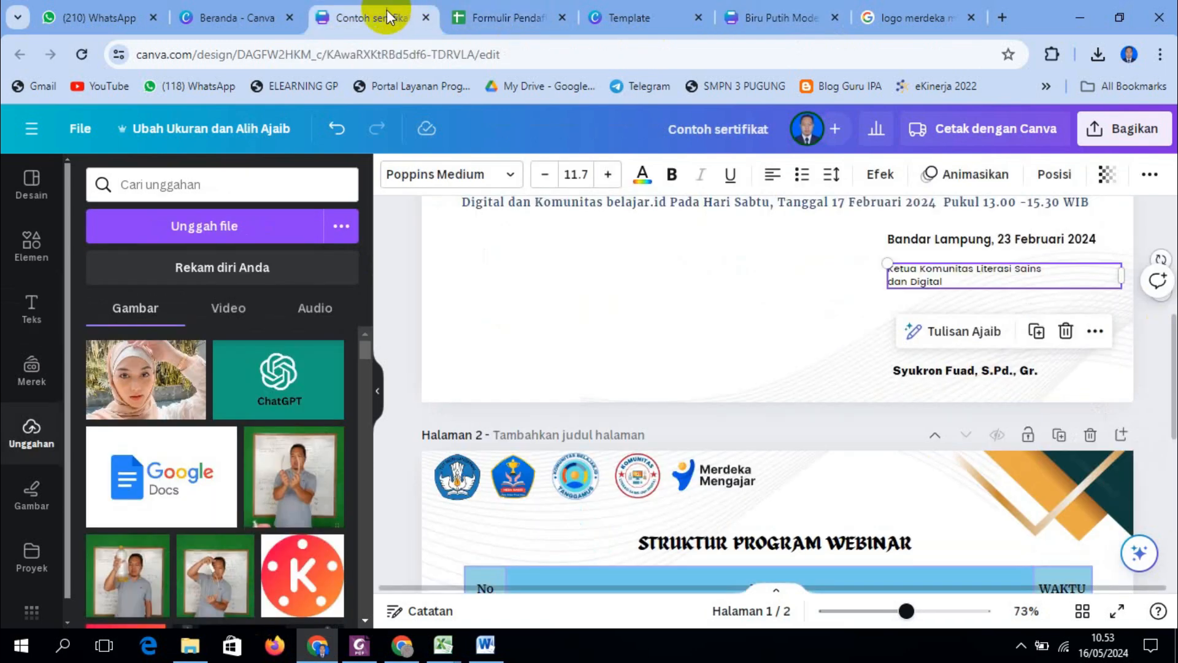
{"action": "left_click", "coordinate": [942, 371]}
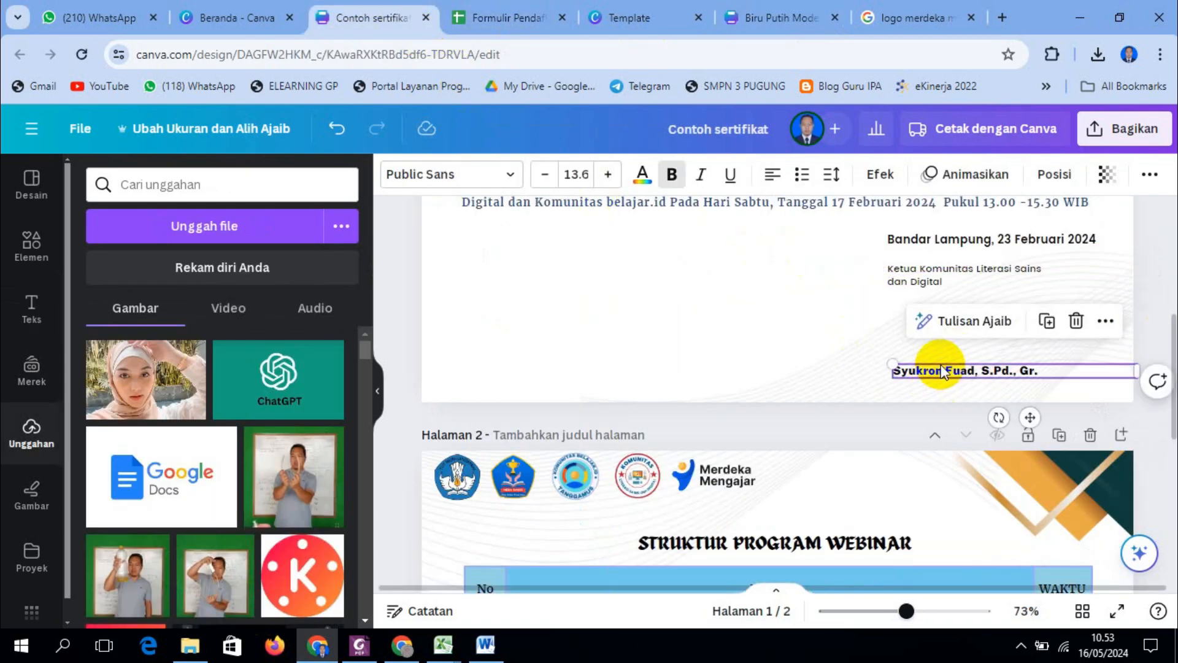
{"action": "left_click", "coordinate": [801, 14]}
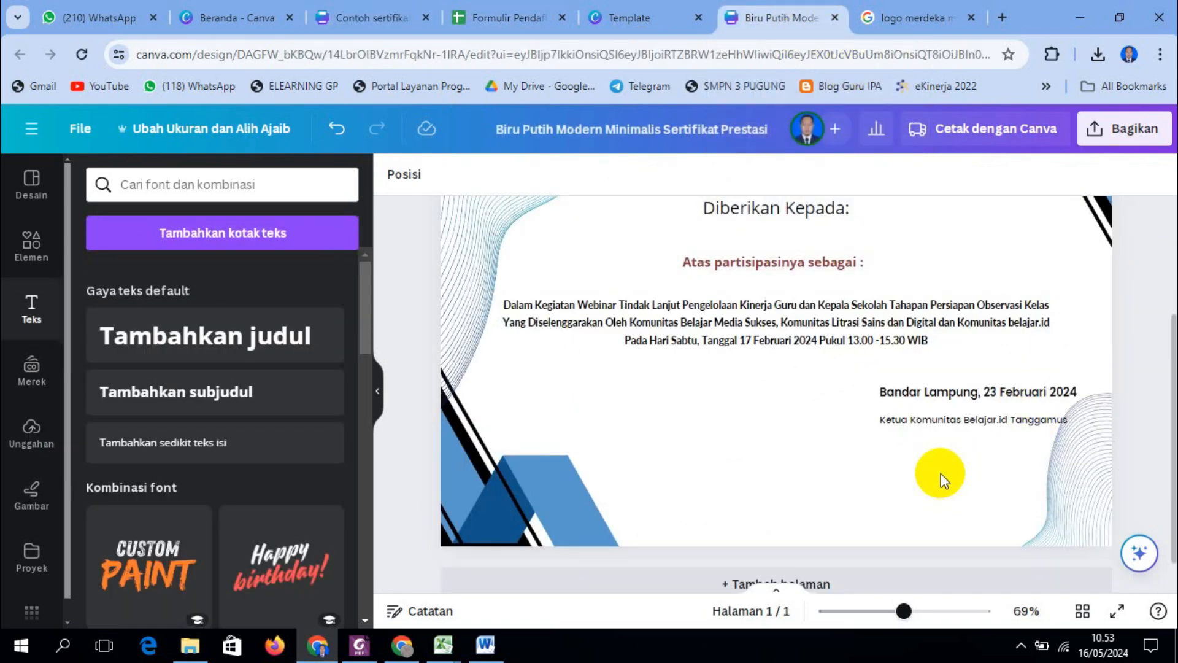
{"action": "left_click", "coordinate": [1154, 339]}
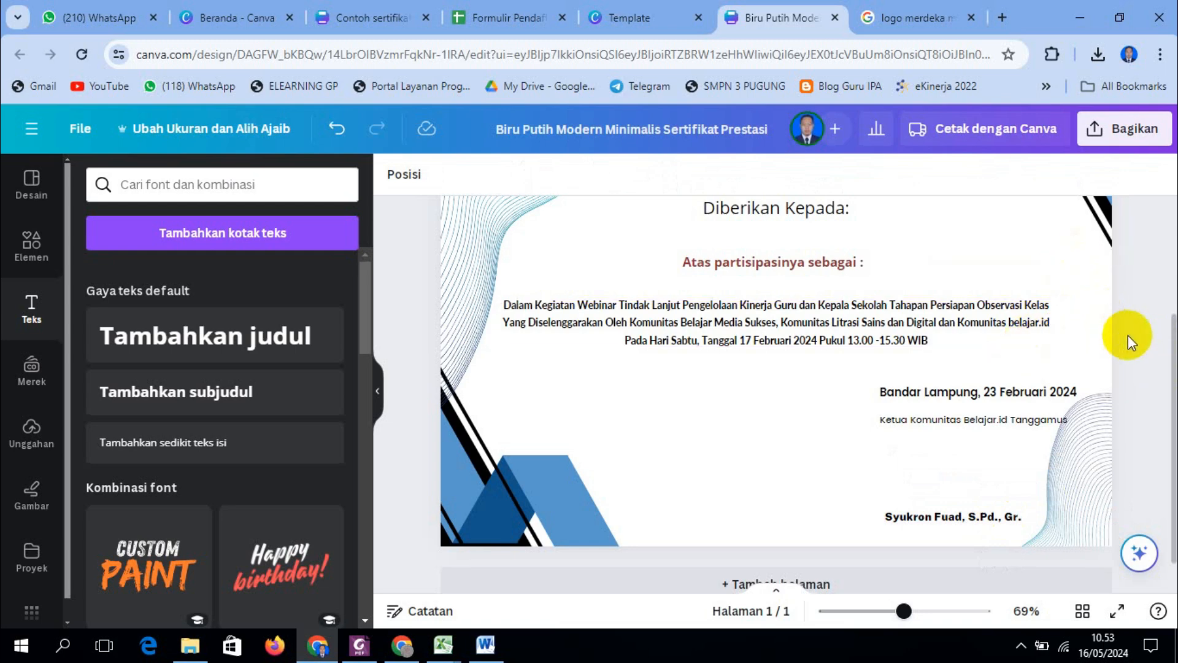
Add a blank second page to the blue-and-white certificate design
{"action": "scroll", "coordinate": [1039, 344], "scroll_direction": "up", "scroll_amount": 3}
{"action": "scroll", "coordinate": [1037, 344], "scroll_direction": "down", "scroll_amount": 4}
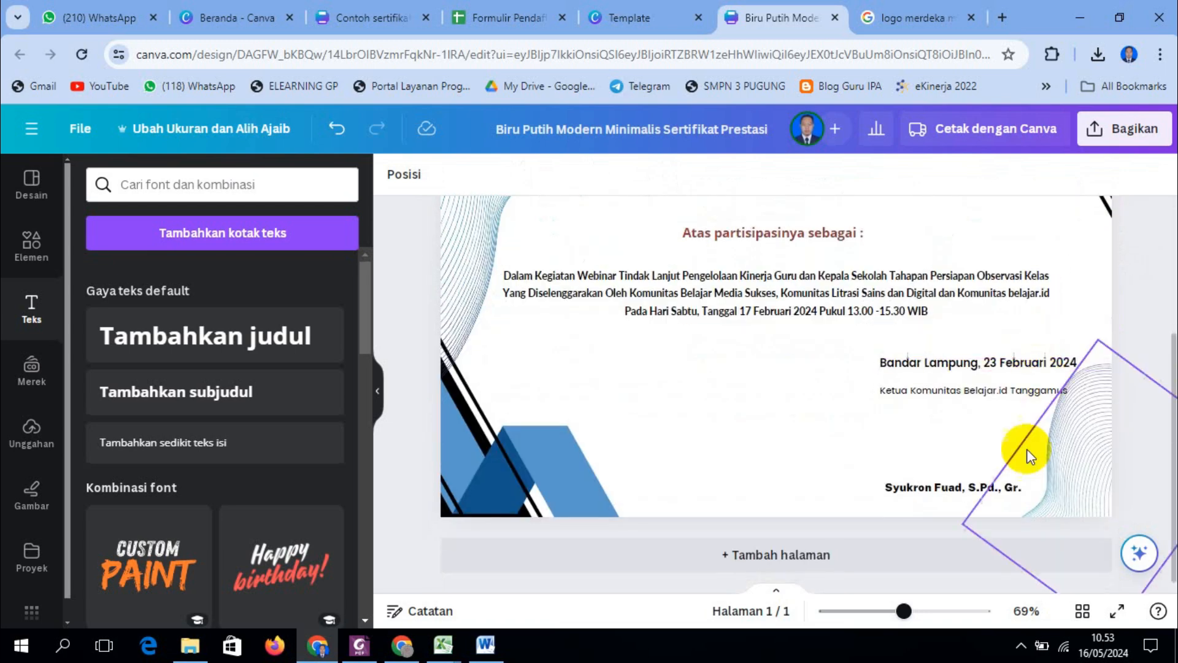
{"action": "left_click", "coordinate": [742, 555]}
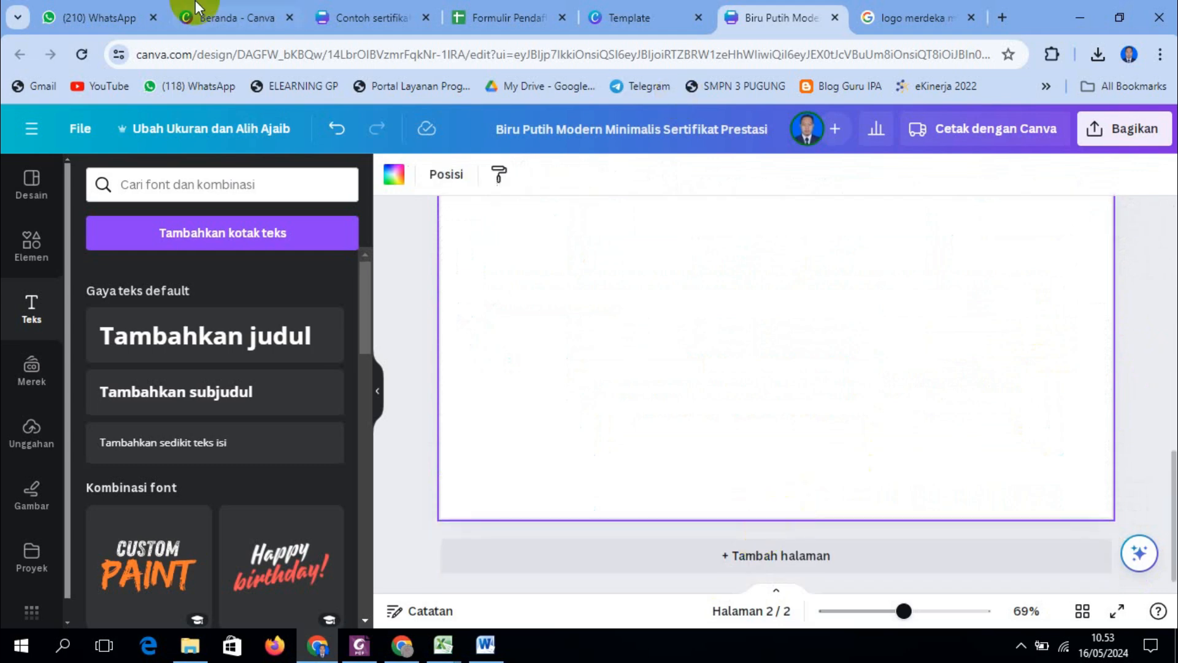
Switch to the "Contoh sertifikat" design and examine its second page with the "STRUKTUR PROGRAM WEBINAR" heading and the programme table
{"action": "left_click", "coordinate": [352, 21]}
{"action": "scroll", "coordinate": [809, 403], "scroll_direction": "down", "scroll_amount": 4}
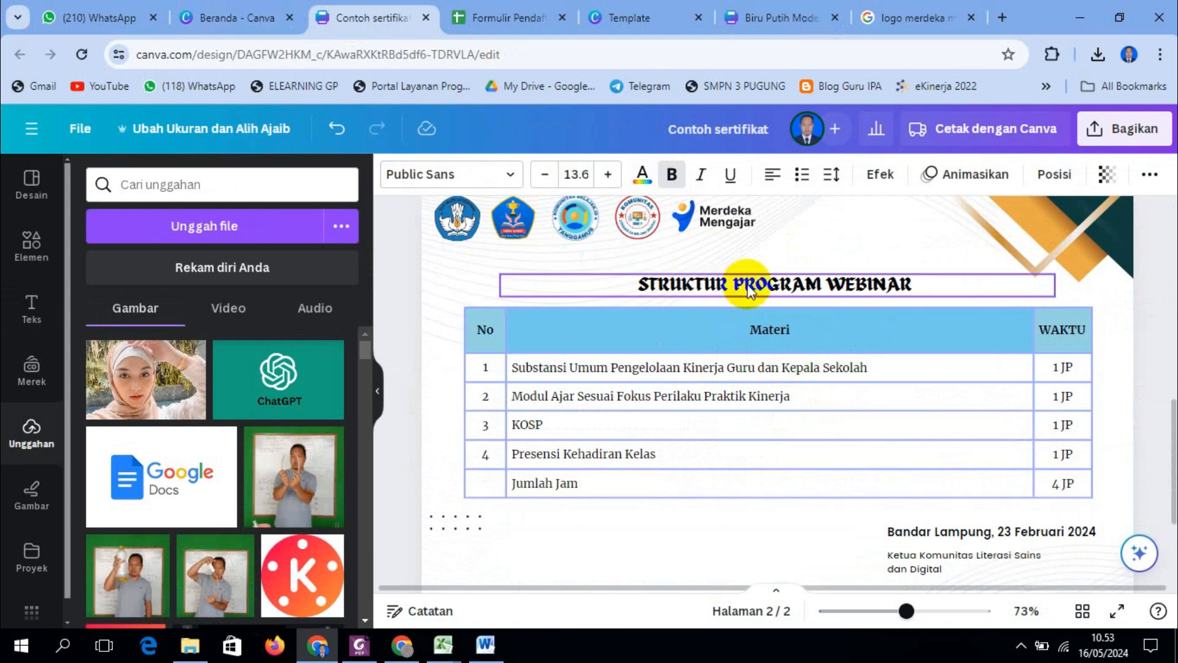
{"action": "scroll", "coordinate": [749, 285], "scroll_direction": "up", "scroll_amount": 2}
{"action": "scroll", "coordinate": [767, 417], "scroll_direction": "down", "scroll_amount": 2}
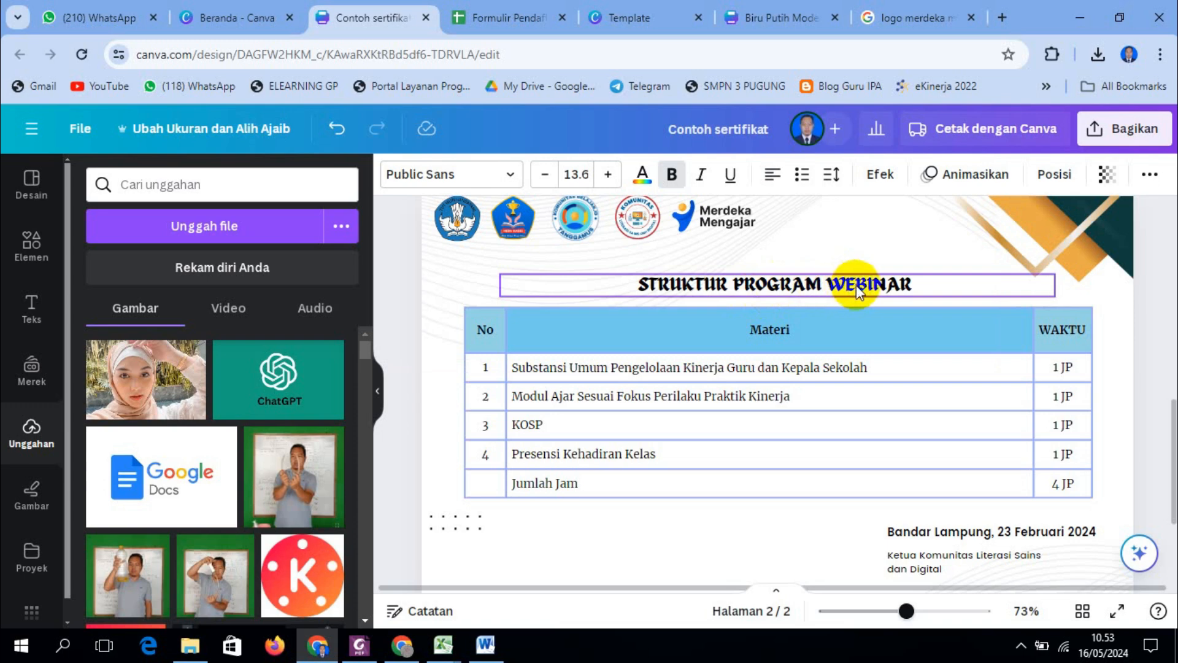
{"action": "left_click", "coordinate": [774, 337]}
{"action": "left_click", "coordinate": [790, 296]}
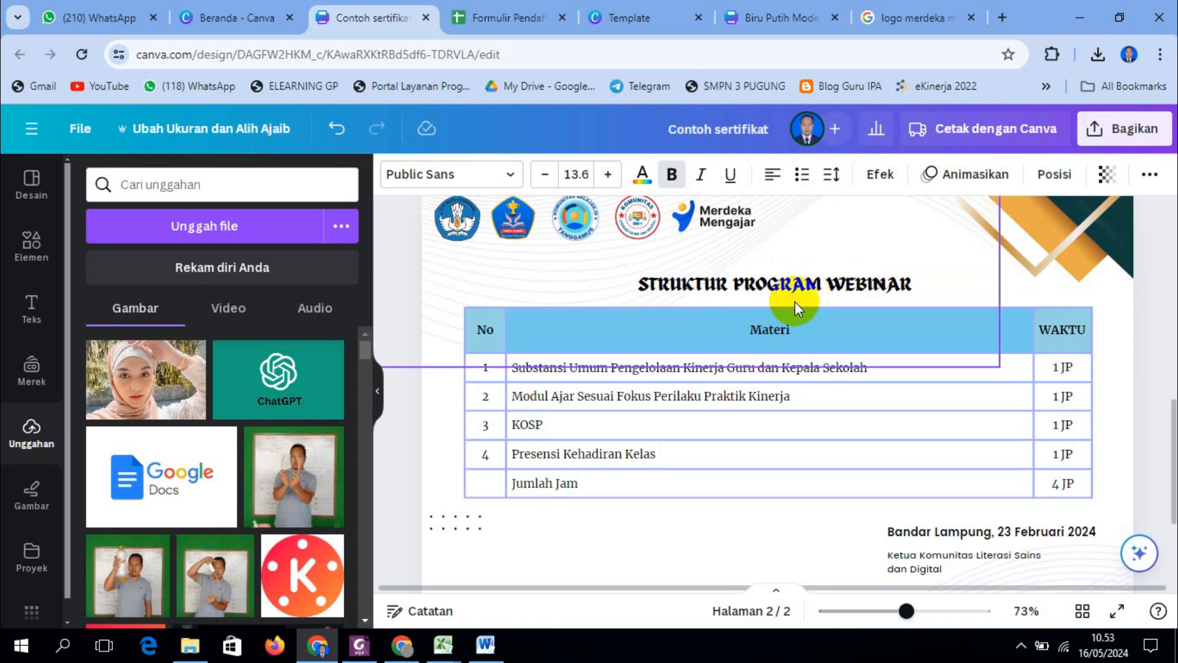
{"action": "left_click", "coordinate": [845, 288]}
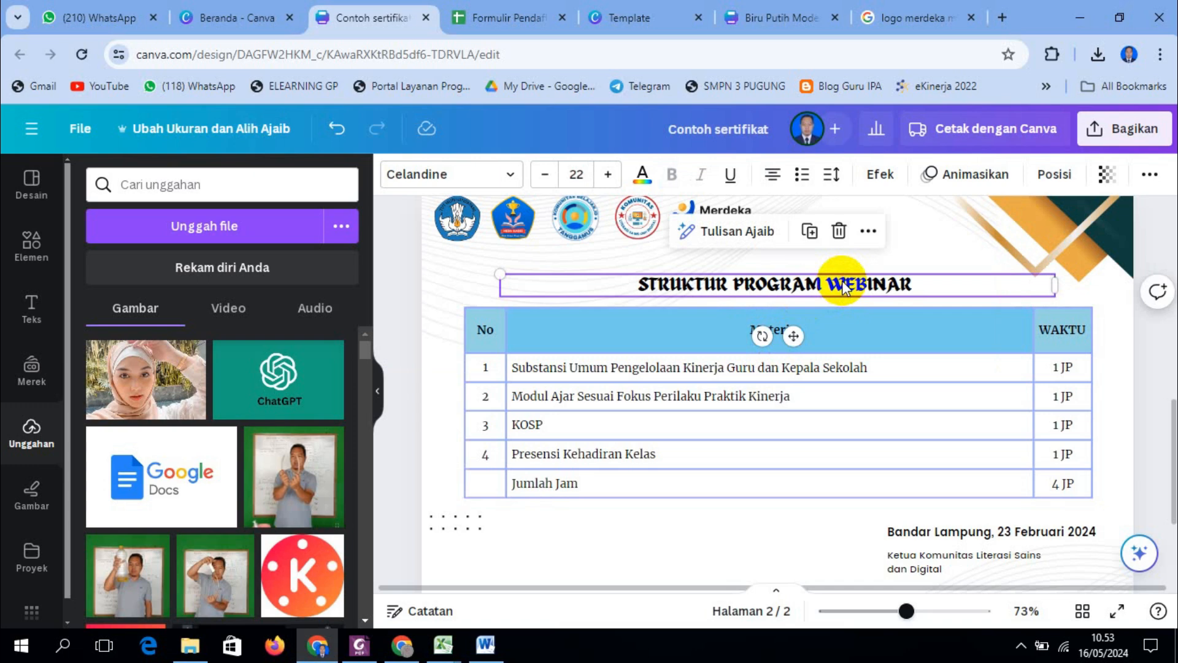
Replace the blank second page of the blue-and-white certificate with a duplicate of its first page
{"action": "left_click", "coordinate": [769, 17]}
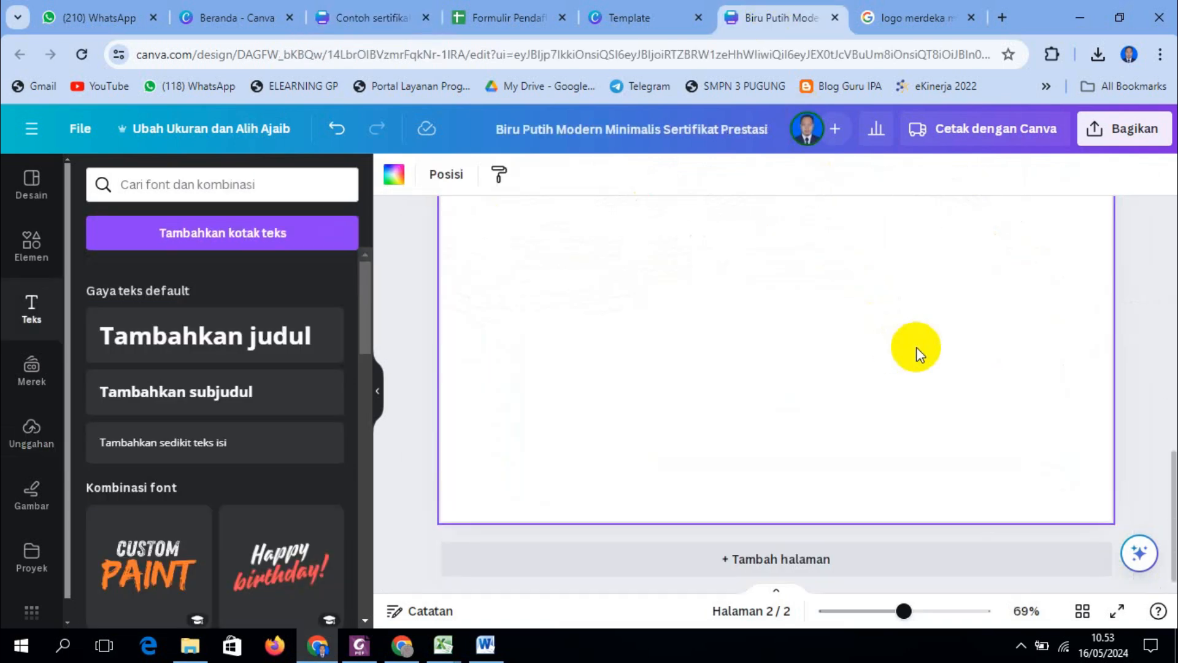
{"action": "scroll", "coordinate": [915, 348], "scroll_direction": "up", "scroll_amount": 5}
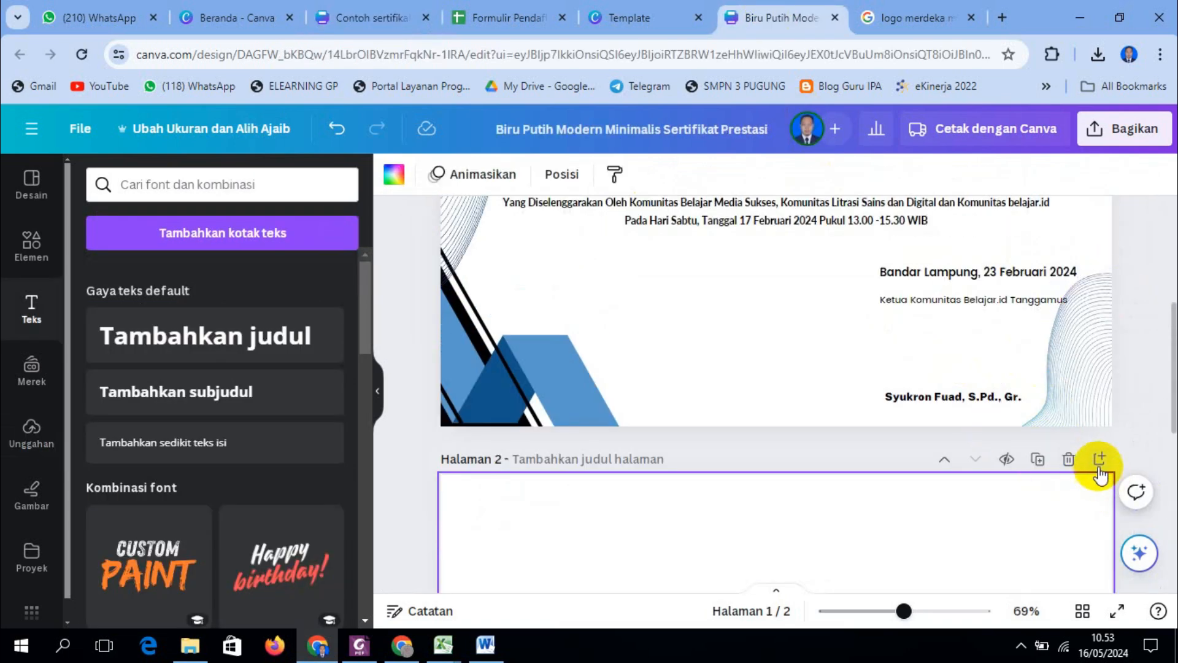
{"action": "left_click", "coordinate": [1068, 459]}
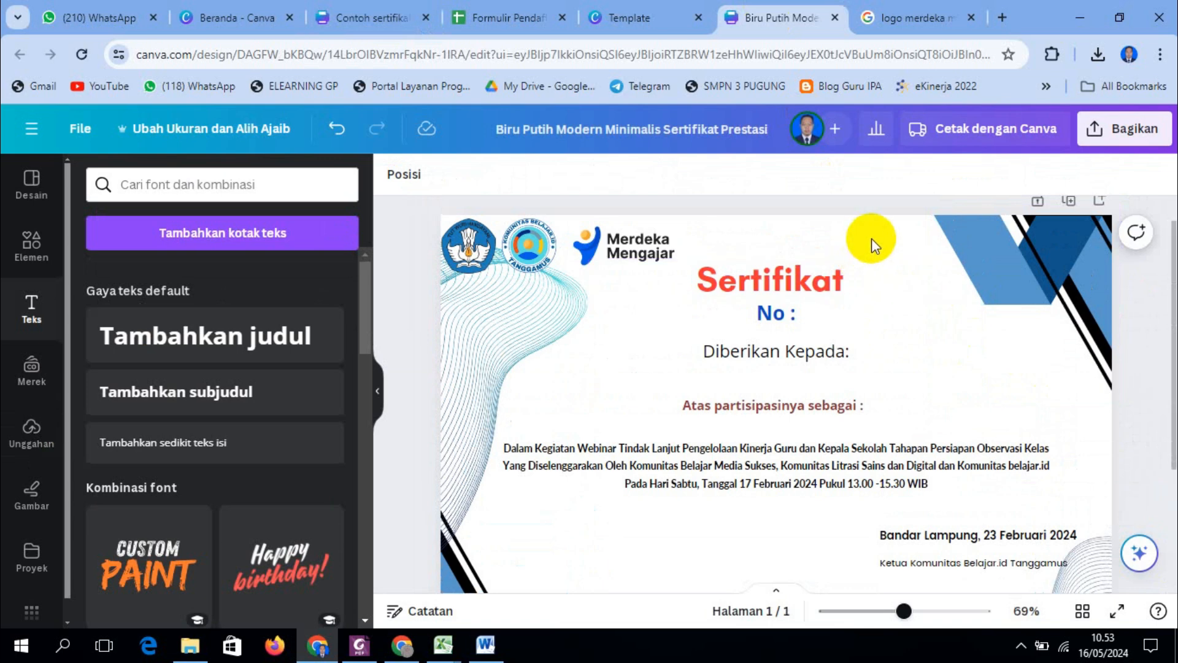
{"action": "left_click", "coordinate": [872, 238]}
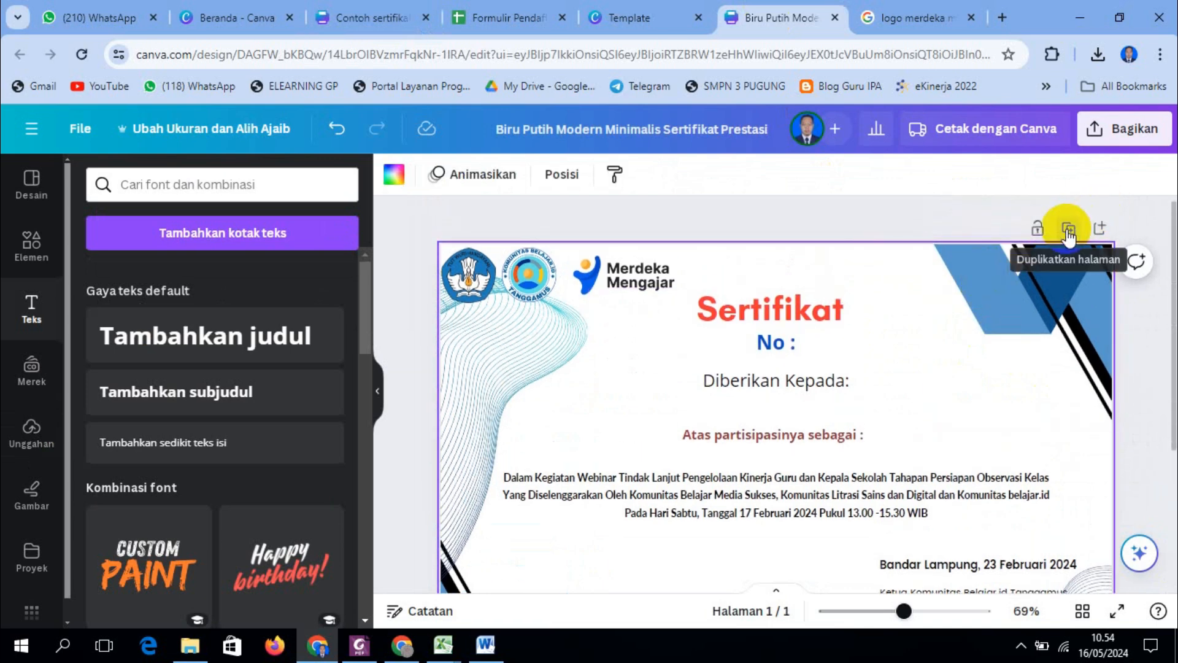
{"action": "left_click", "coordinate": [1069, 232]}
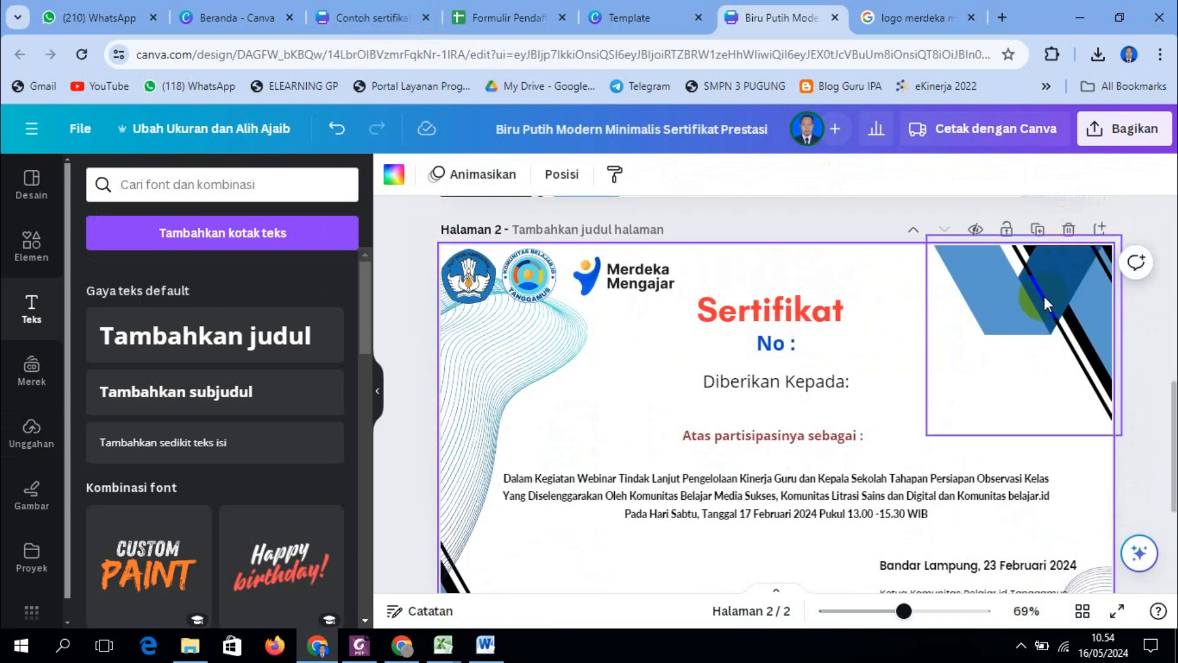
Delete the "Sertifikat", "No :", "Diberikan Kepada:", "Atas partisipasinya sebagai :" and webinar description texts from the second page
{"action": "left_click", "coordinate": [804, 310]}
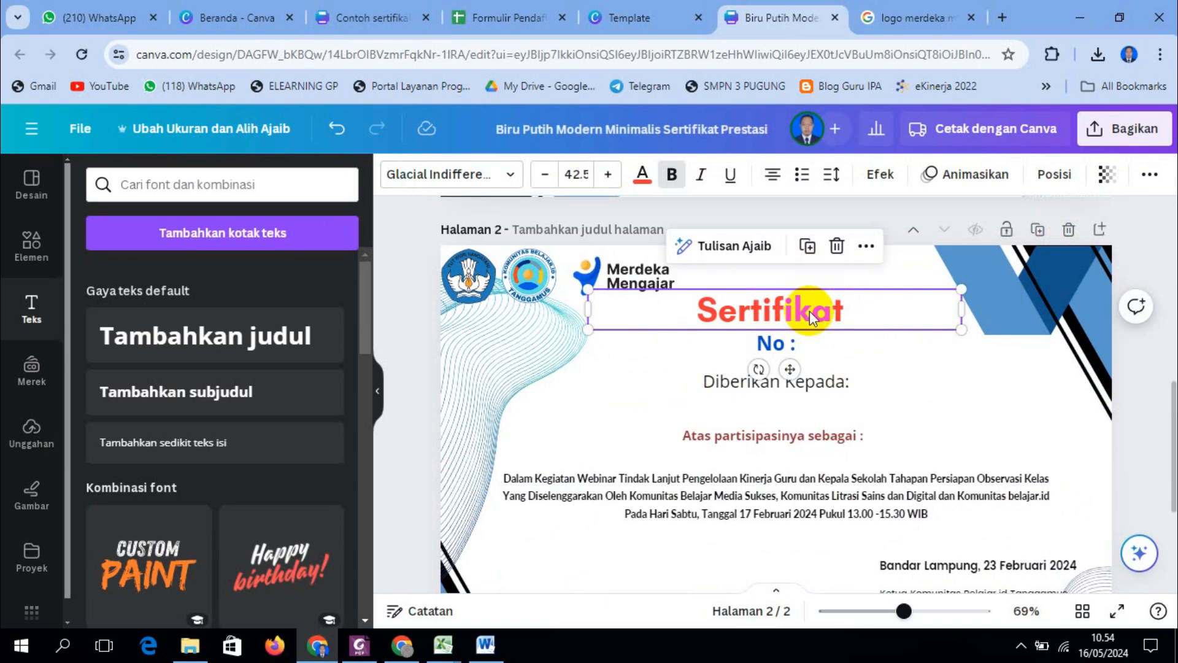
{"action": "key", "text": "Delete"}
{"action": "left_click", "coordinate": [778, 342]}
{"action": "key", "text": "Delete"}
{"action": "left_click", "coordinate": [771, 383]}
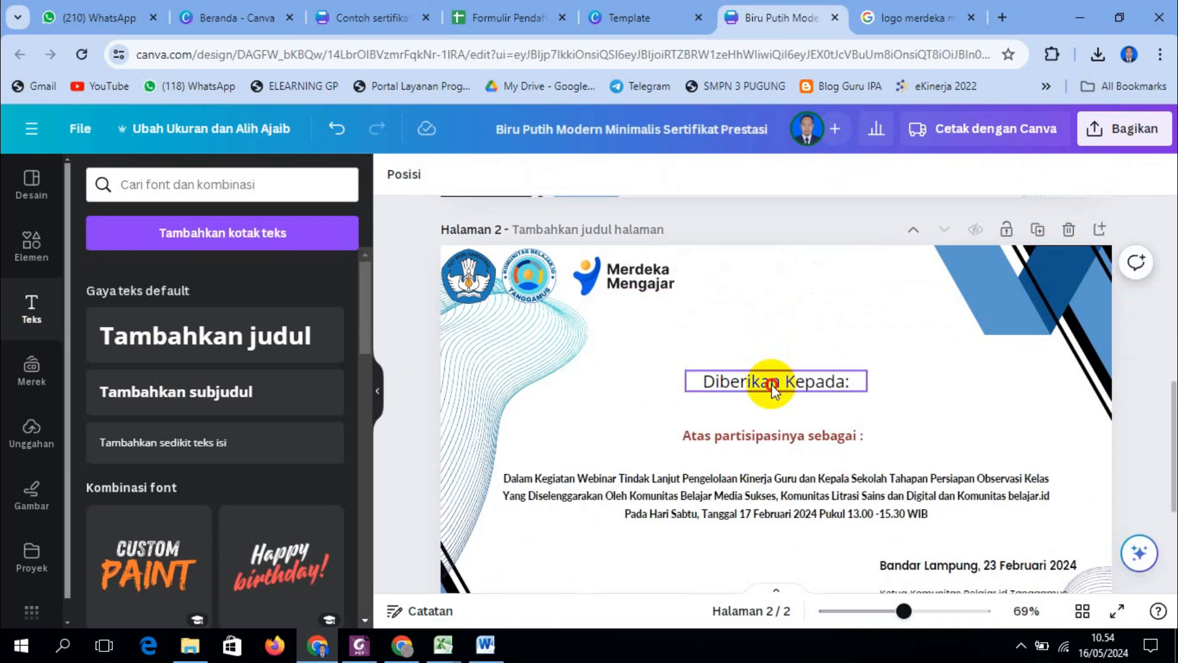
{"action": "key", "text": "Delete"}
{"action": "left_click", "coordinate": [779, 438]}
{"action": "key", "text": "Delete"}
{"action": "left_click", "coordinate": [784, 488]}
{"action": "key", "text": "Delete"}
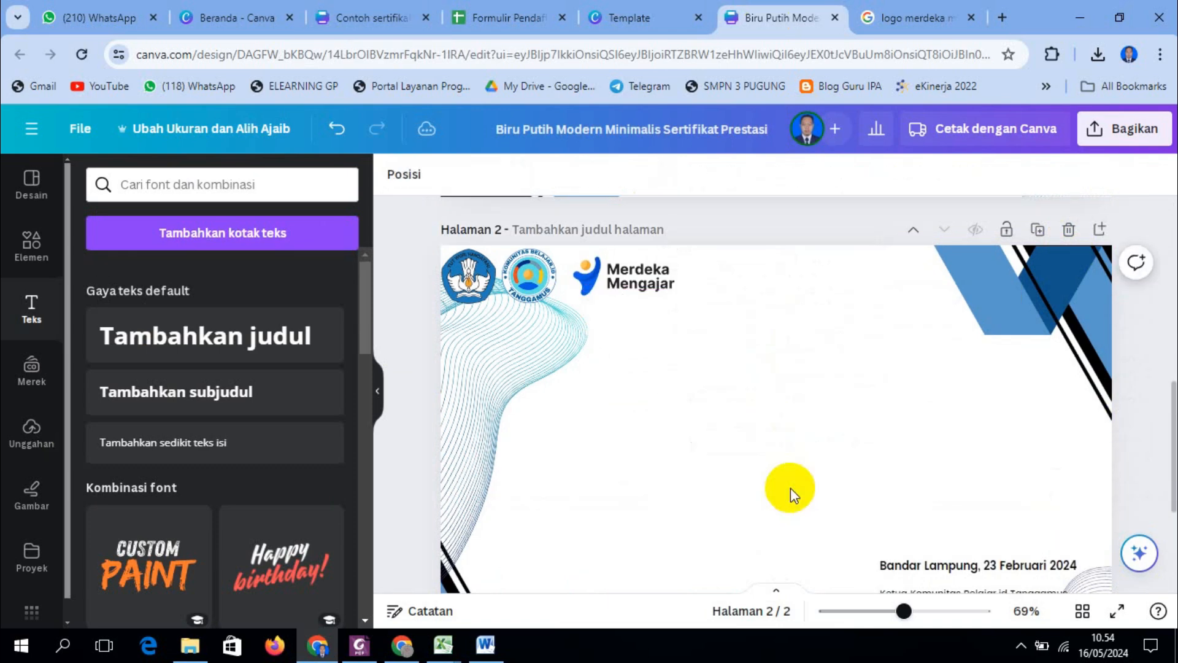
{"action": "scroll", "coordinate": [902, 463], "scroll_direction": "down", "scroll_amount": 1}
{"action": "scroll", "coordinate": [903, 463], "scroll_direction": "up", "scroll_amount": 3}
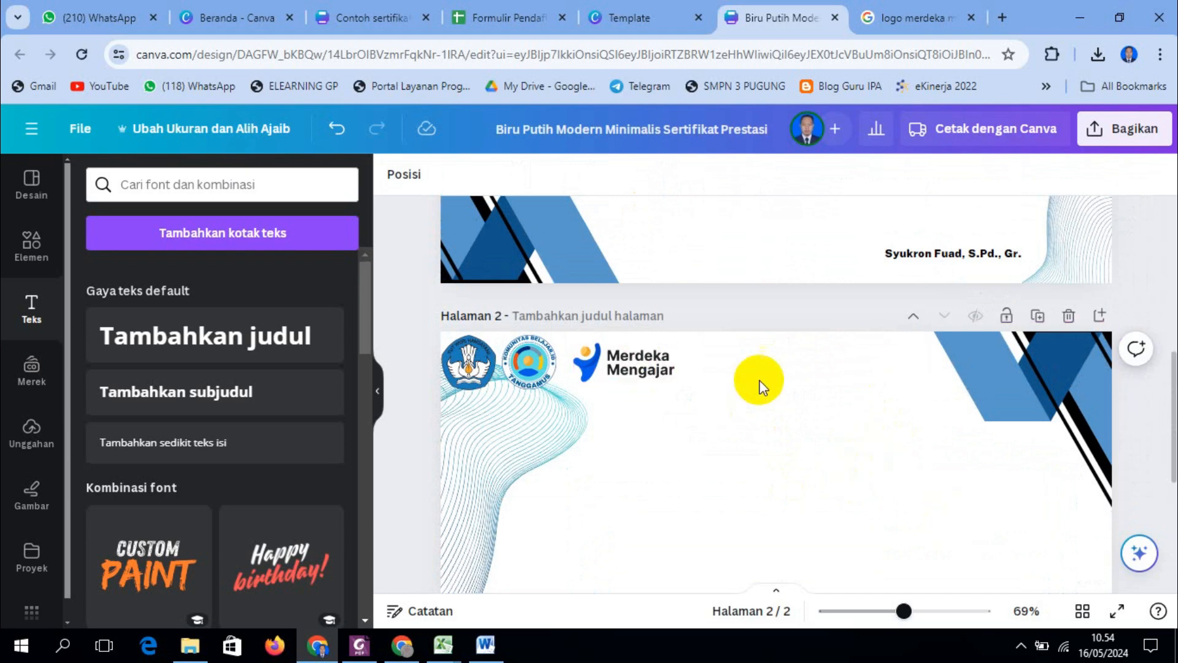
Copy the "STRUKTUR PROGRAM WEBINAR" heading from the "Contoh sertifikat" design to the second page of the blue-and-white certificate
{"action": "left_click", "coordinate": [354, 24]}
{"action": "left_click", "coordinate": [679, 288]}
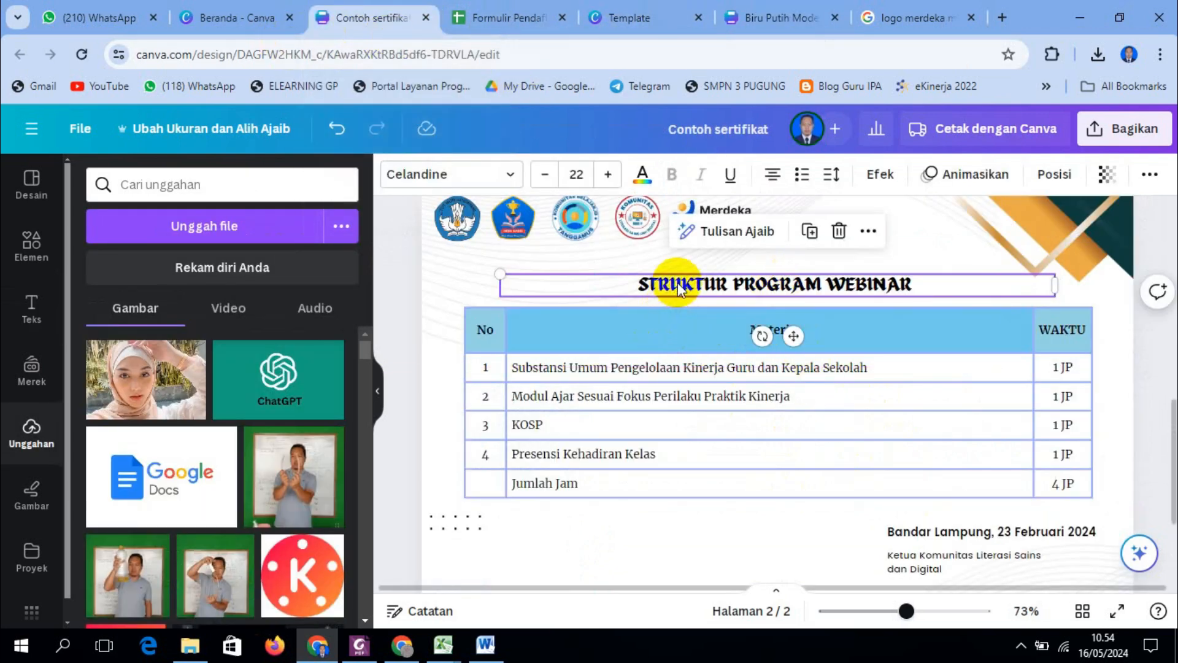
{"action": "left_click", "coordinate": [756, 20]}
{"action": "left_click", "coordinate": [778, 473]}
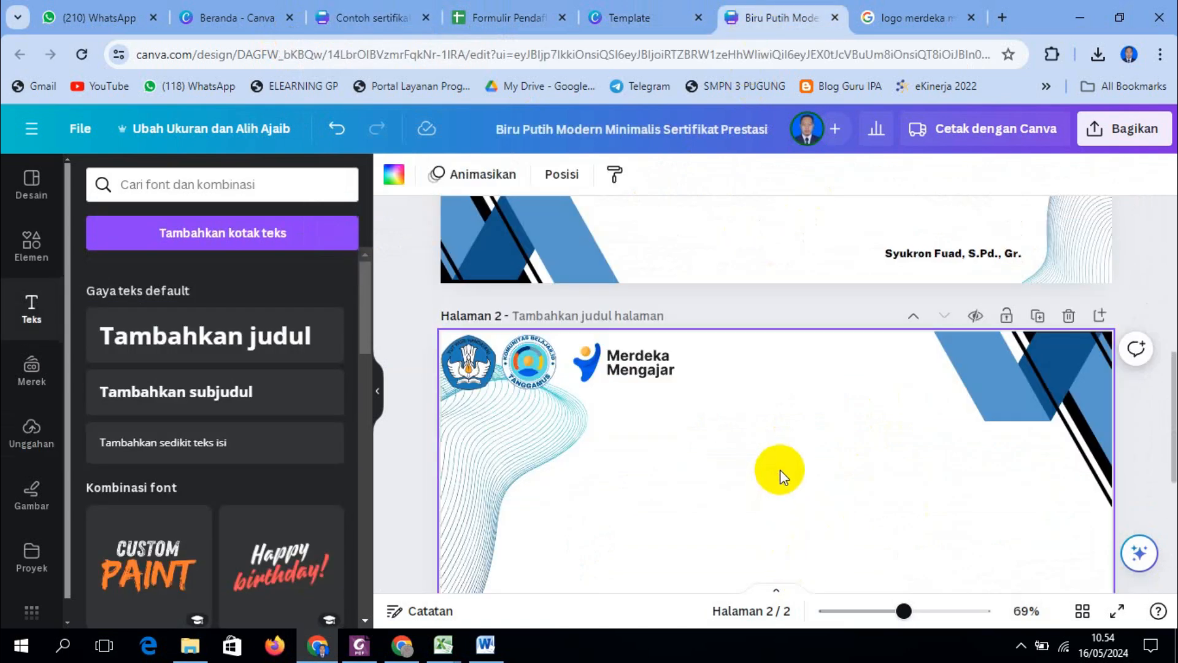
Paste the copied heading onto page 2 and change its wording to "STRUKTUR PROGRAM WORKSHOP"
{"action": "key", "text": "ctrl+v"}
{"action": "scroll", "coordinate": [976, 430], "scroll_direction": "down", "scroll_amount": 2}
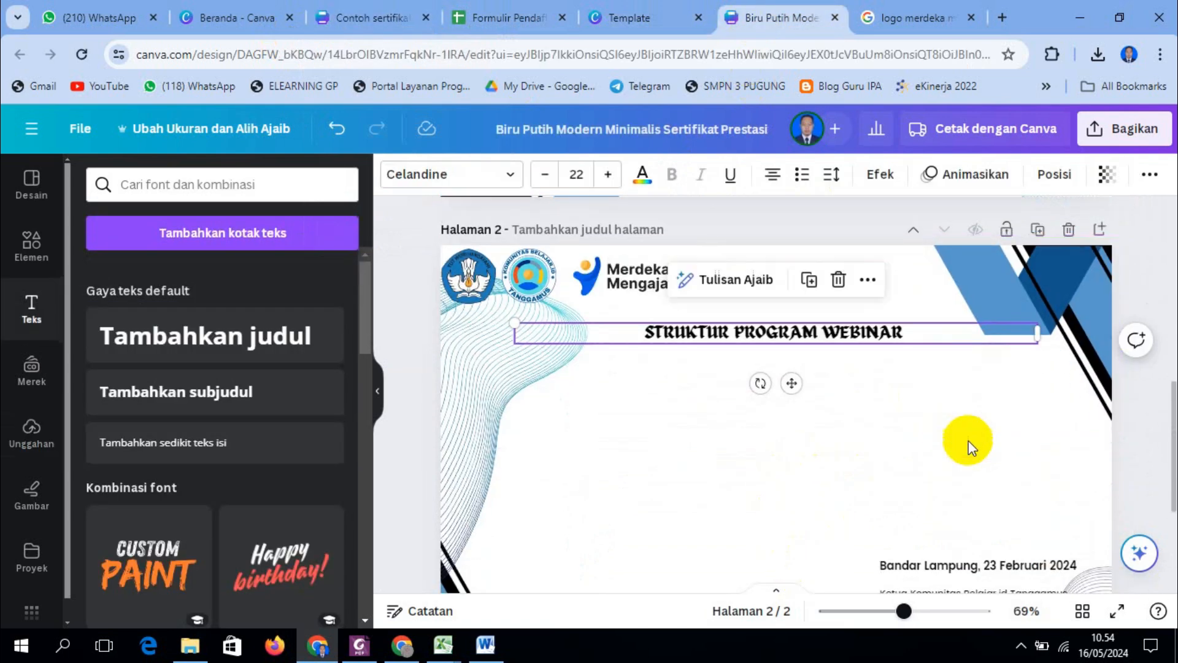
{"action": "double_click", "coordinate": [863, 334]}
{"action": "left_click_drag", "start_coordinate": [881, 332], "coordinate": [904, 332]}
{"action": "key", "text": "BackSpace"}
{"action": "key", "text": "BackSpace"}
{"action": "key", "text": "BackSpace"}
{"action": "key", "text": "BackSpace"}
{"action": "key", "text": "BackSpace"}
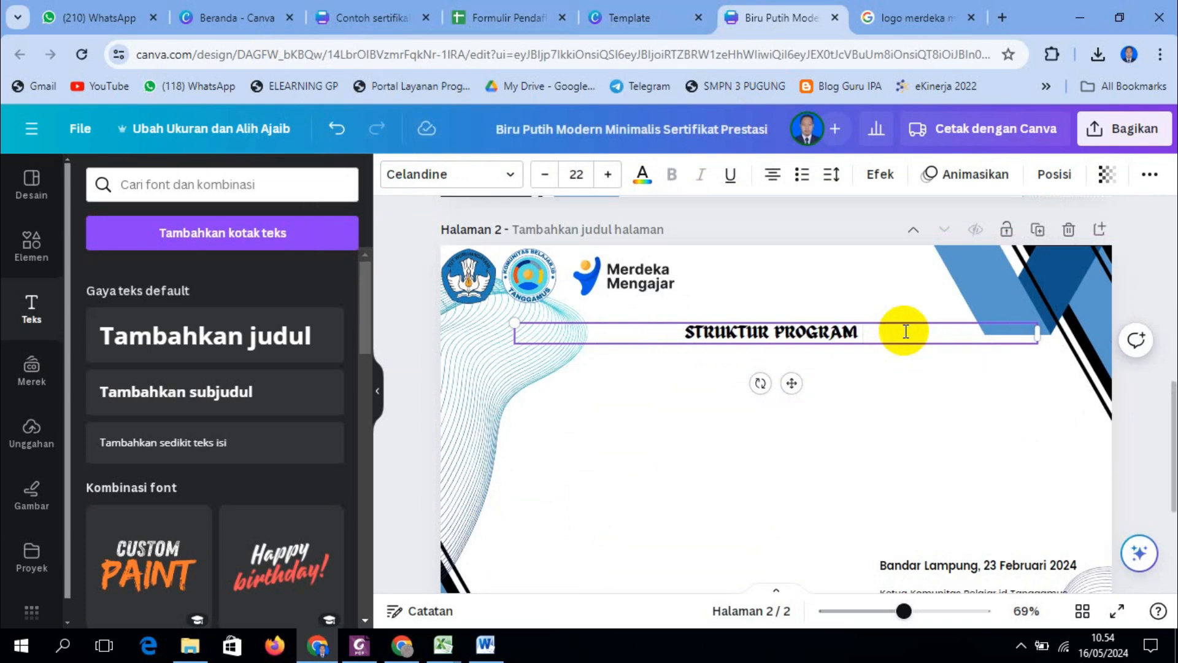
{"action": "type", "text": "w"}
{"action": "key", "text": "BackSpace"}
{"action": "type", "text": "W"}
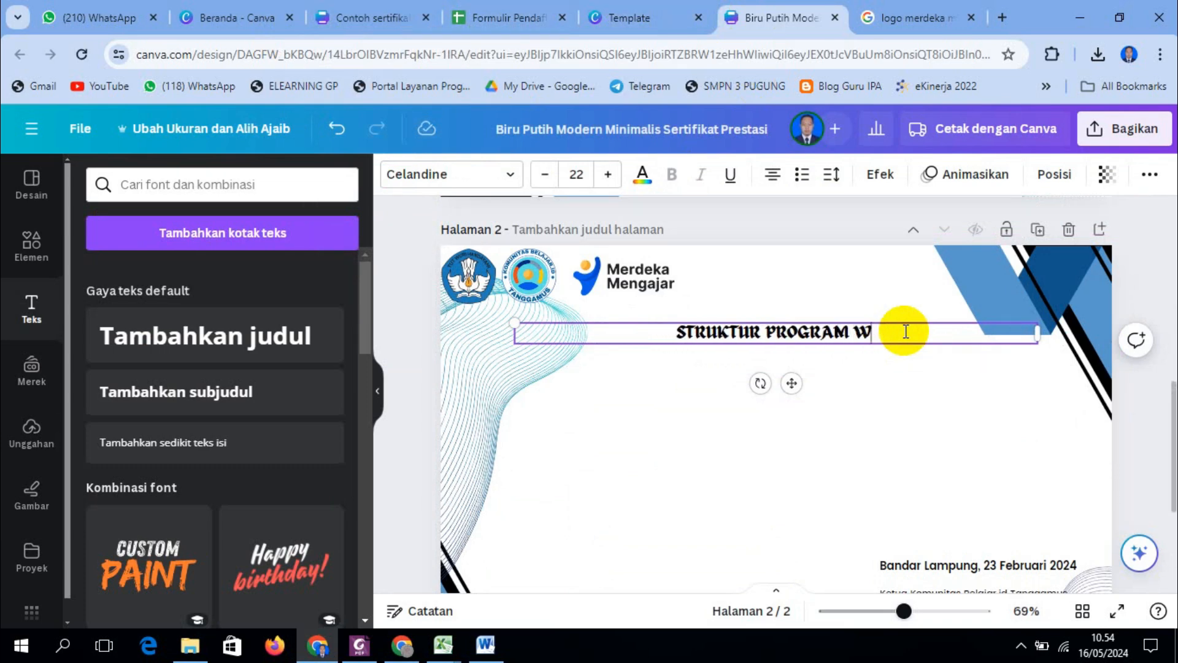
{"action": "type", "text": "ORKSHOP"}
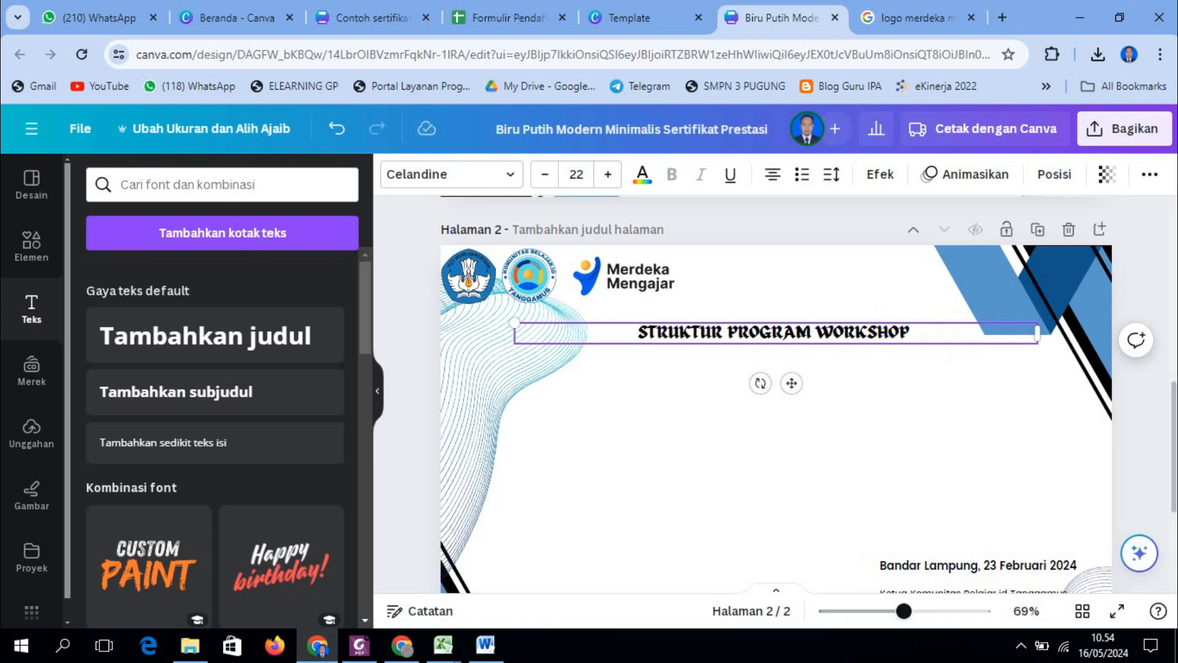
{"action": "left_click", "coordinate": [1146, 413]}
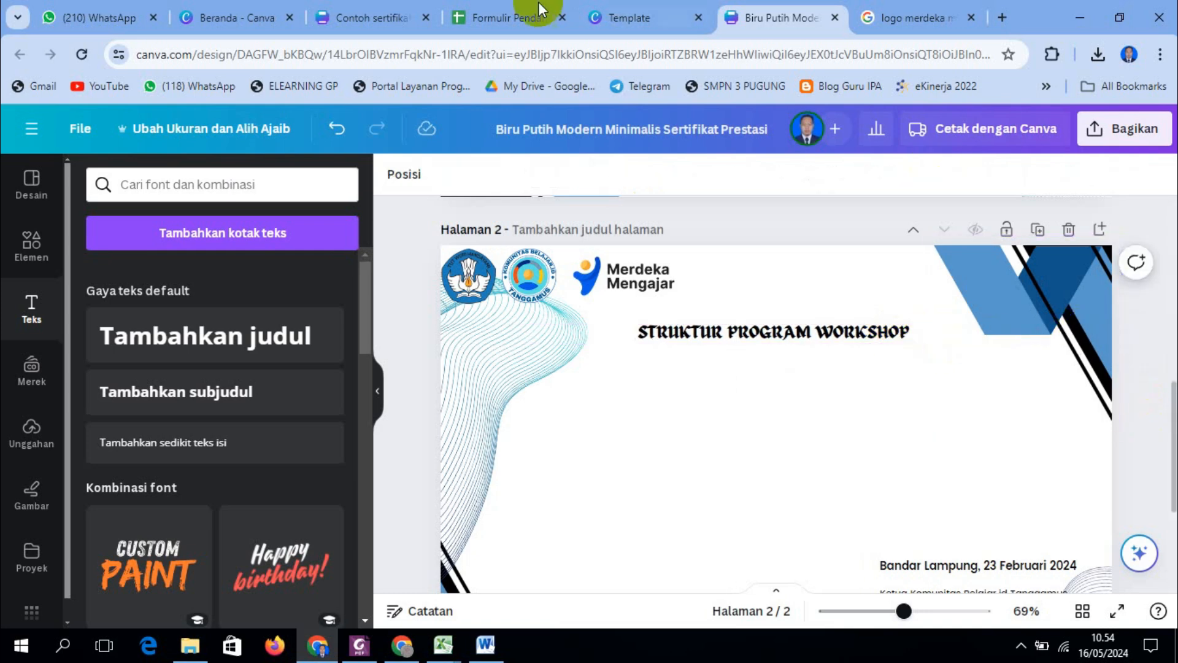
Copy the whole materials table from the "Contoh sertifikat" design and paste it under the page 2 heading of the blue certificate
{"action": "left_click", "coordinate": [371, 18]}
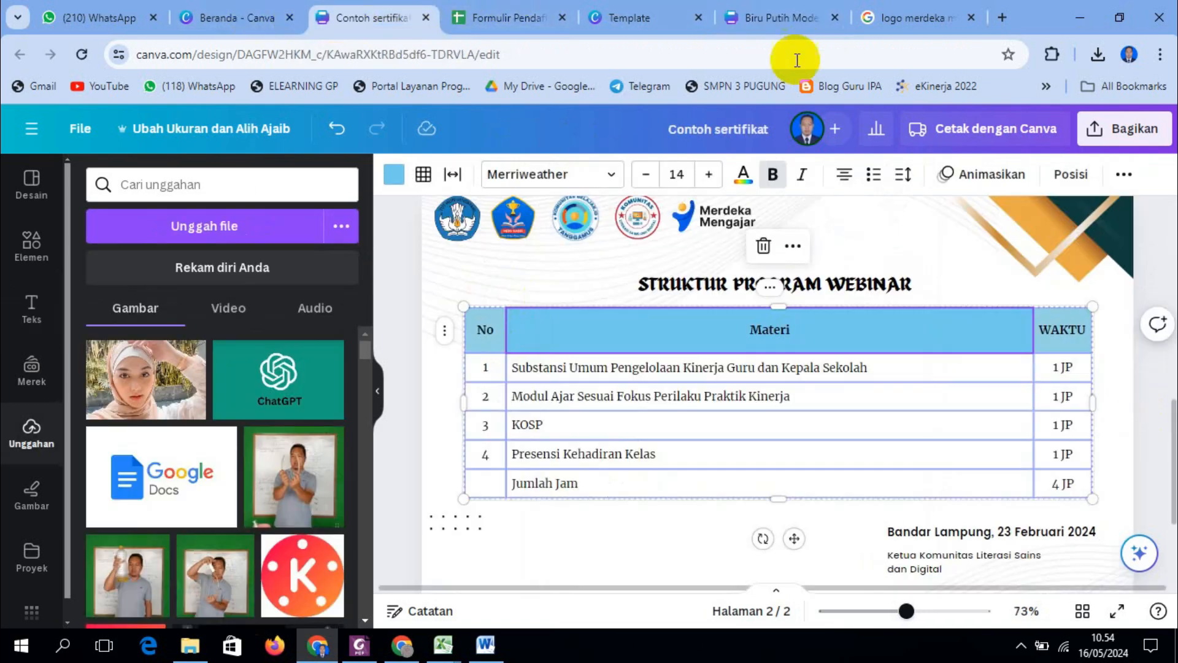
{"action": "left_click", "coordinate": [772, 12]}
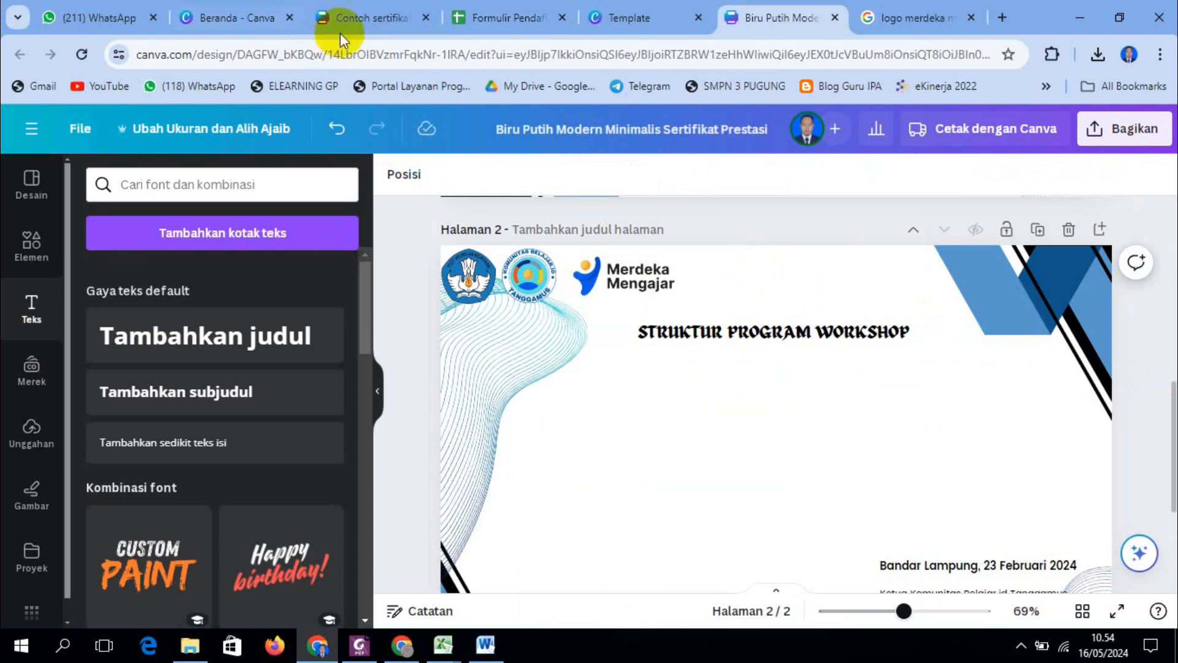
{"action": "left_click", "coordinate": [371, 18]}
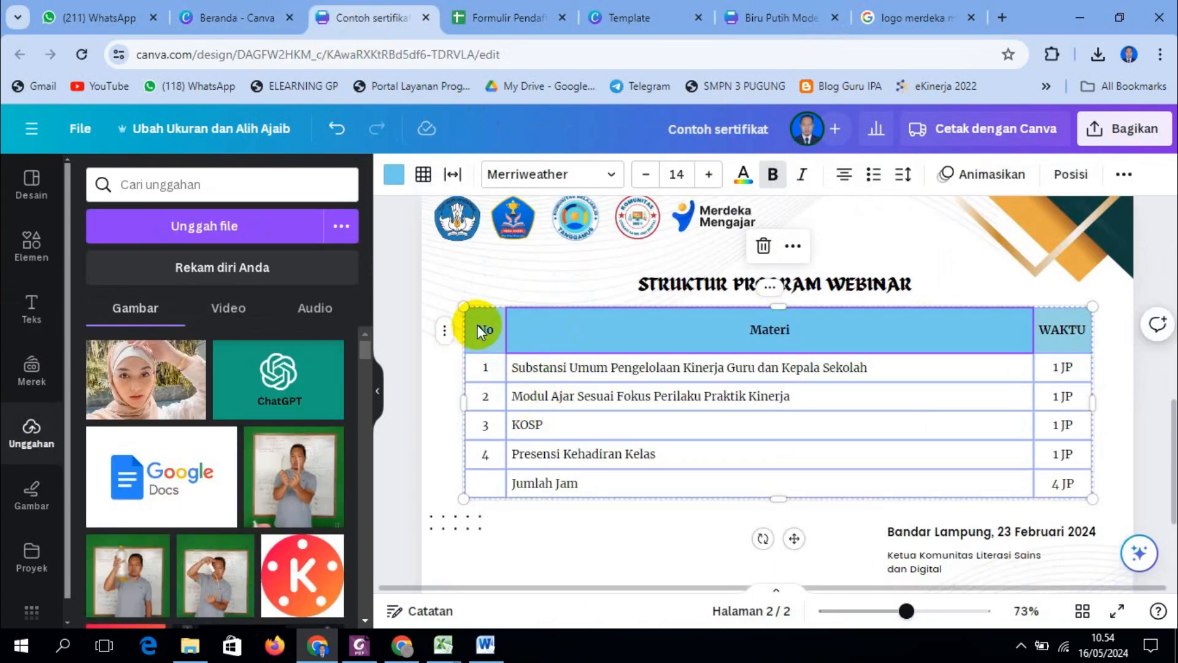
{"action": "left_click_drag", "start_coordinate": [476, 329], "coordinate": [1049, 481]}
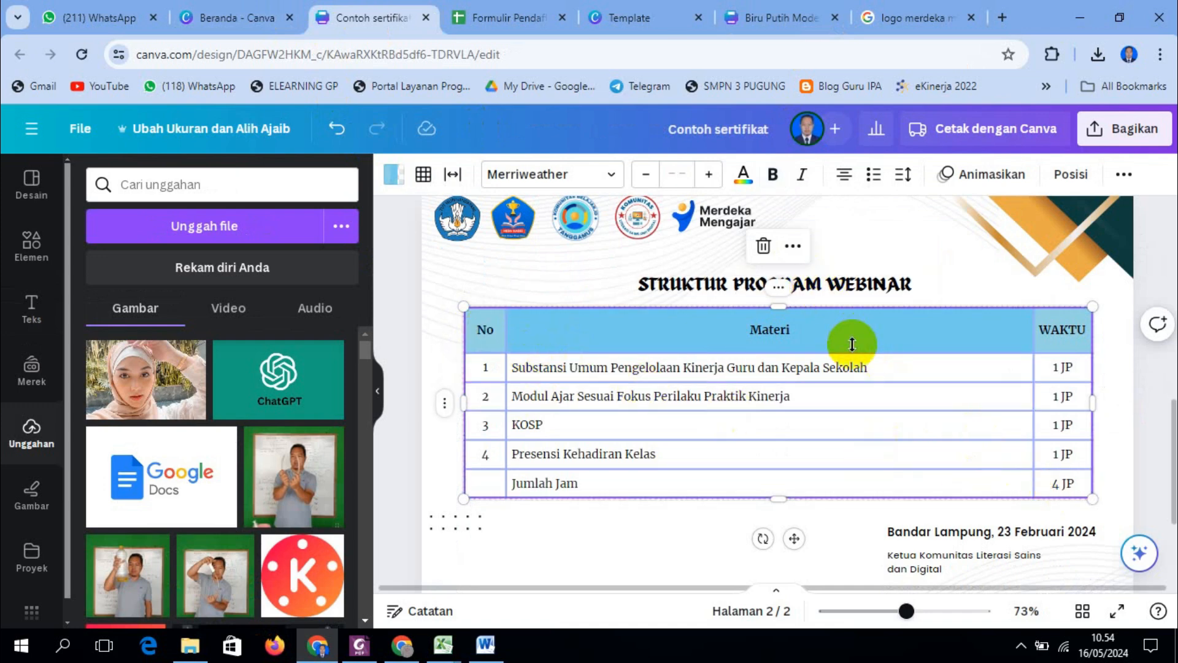
{"action": "left_click", "coordinate": [790, 22]}
{"action": "key", "text": "ctrl+v"}
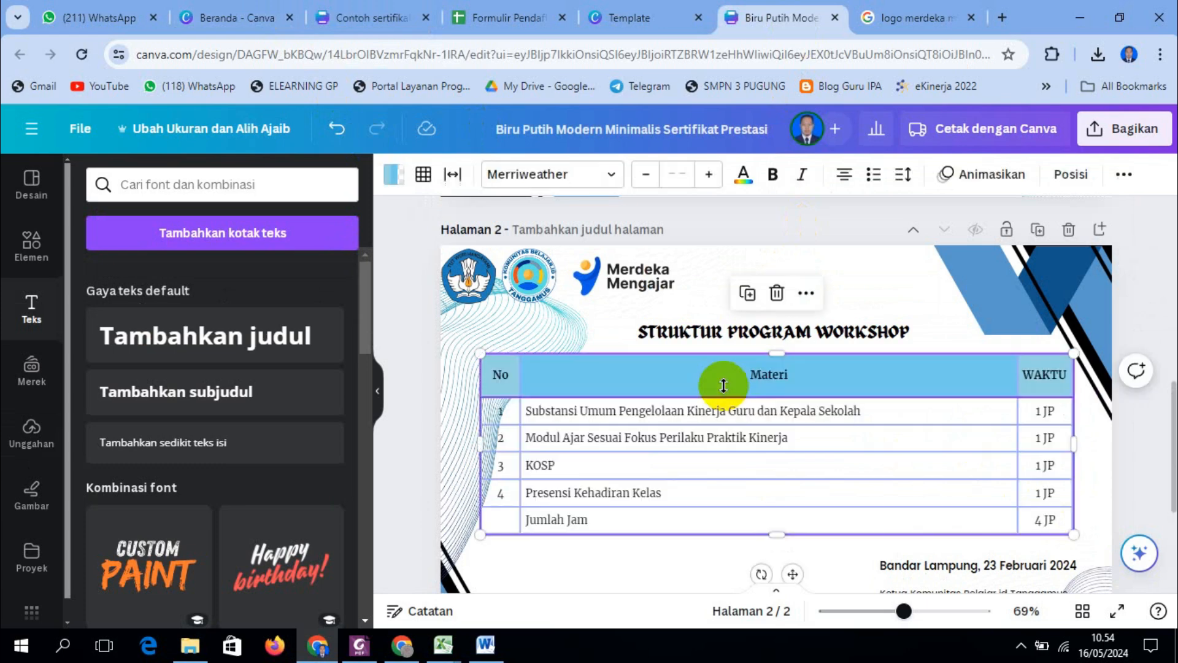
Review both certificate pages, checking the text, logos, signature block and the pasted program table
{"action": "scroll", "coordinate": [1086, 437], "scroll_direction": "down", "scroll_amount": 3}
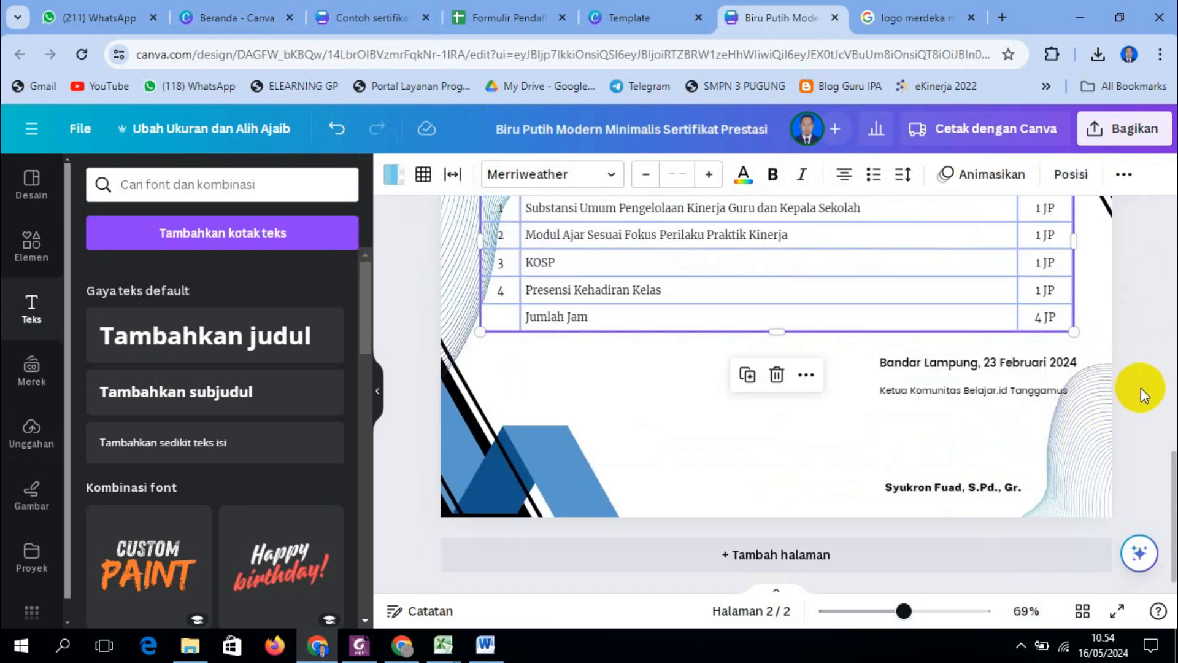
{"action": "scroll", "coordinate": [1132, 351], "scroll_direction": "up", "scroll_amount": 4}
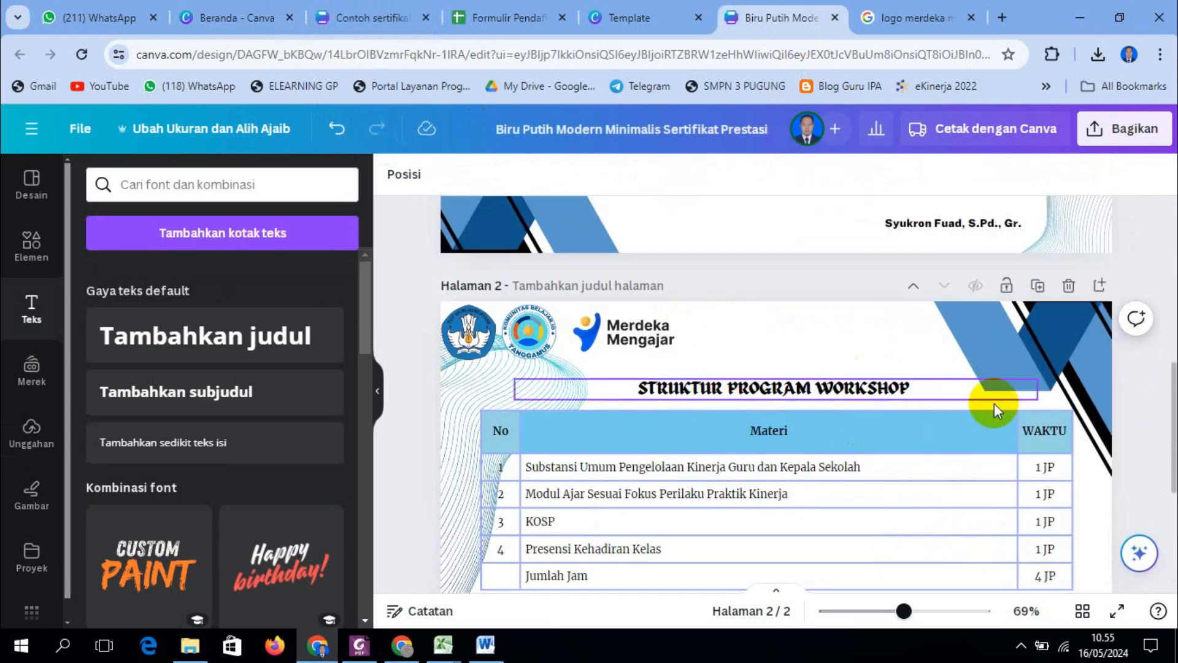
{"action": "scroll", "coordinate": [992, 399], "scroll_direction": "down", "scroll_amount": 4}
{"action": "scroll", "coordinate": [988, 421], "scroll_direction": "up", "scroll_amount": 6}
{"action": "scroll", "coordinate": [985, 421], "scroll_direction": "up", "scroll_amount": 5}
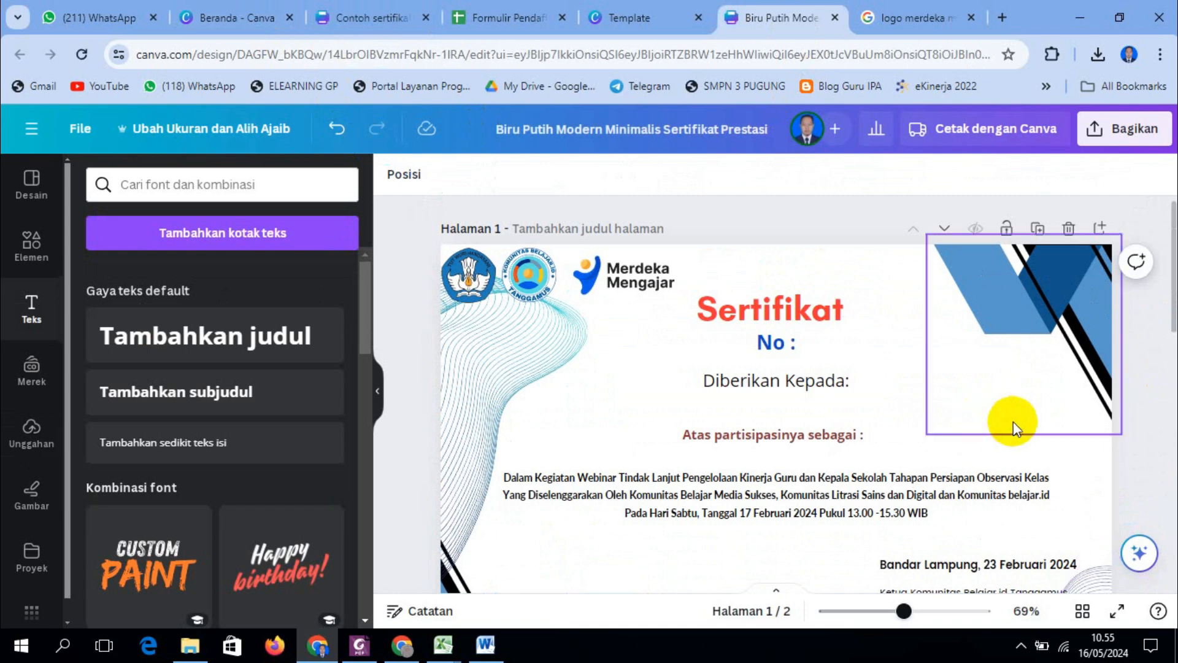
{"action": "scroll", "coordinate": [868, 389], "scroll_direction": "down", "scroll_amount": 2}
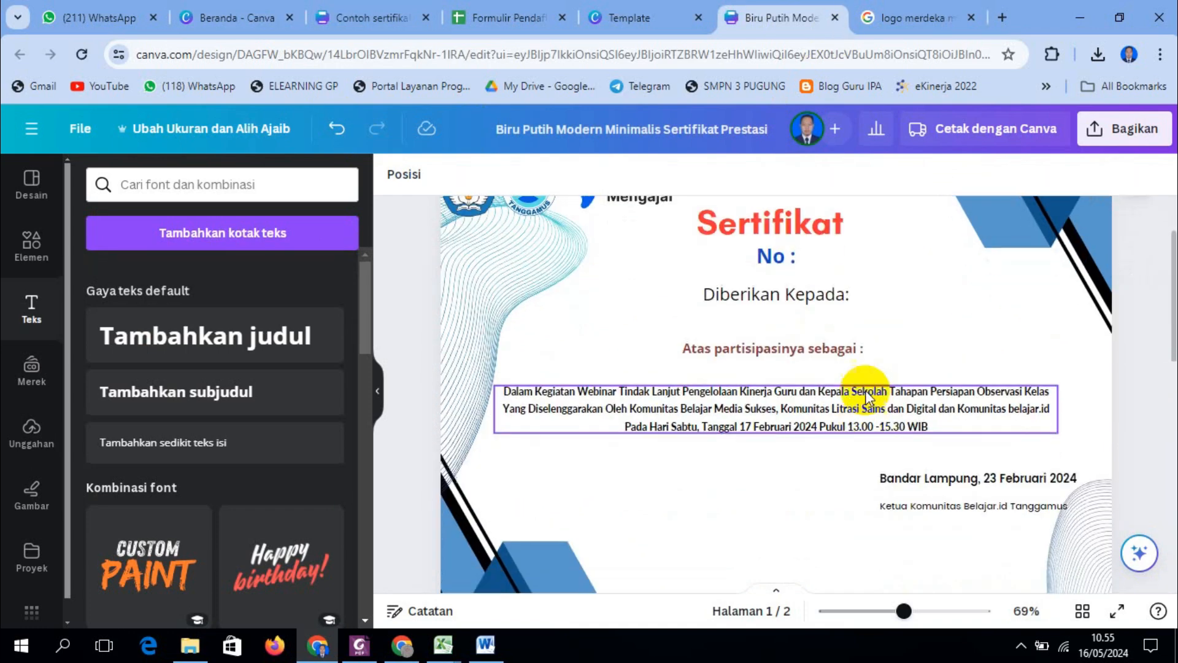
{"action": "scroll", "coordinate": [953, 383], "scroll_direction": "up", "scroll_amount": 2}
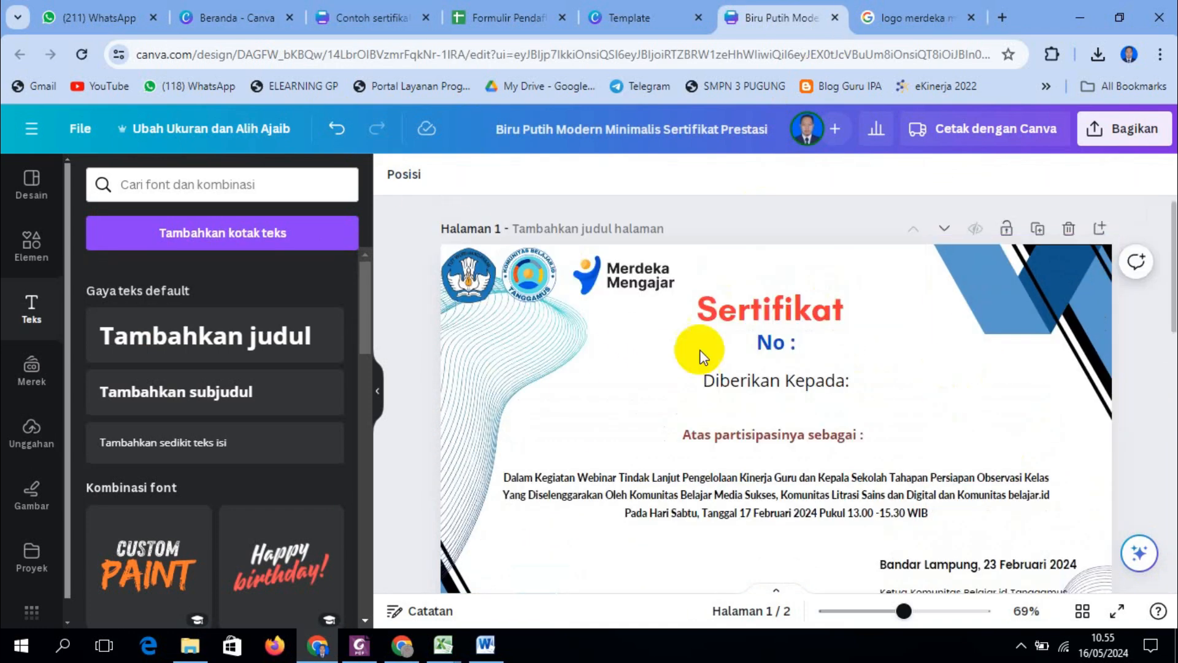
{"action": "scroll", "coordinate": [778, 348], "scroll_direction": "down", "scroll_amount": 4}
{"action": "scroll", "coordinate": [778, 348], "scroll_direction": "down", "scroll_amount": 6}
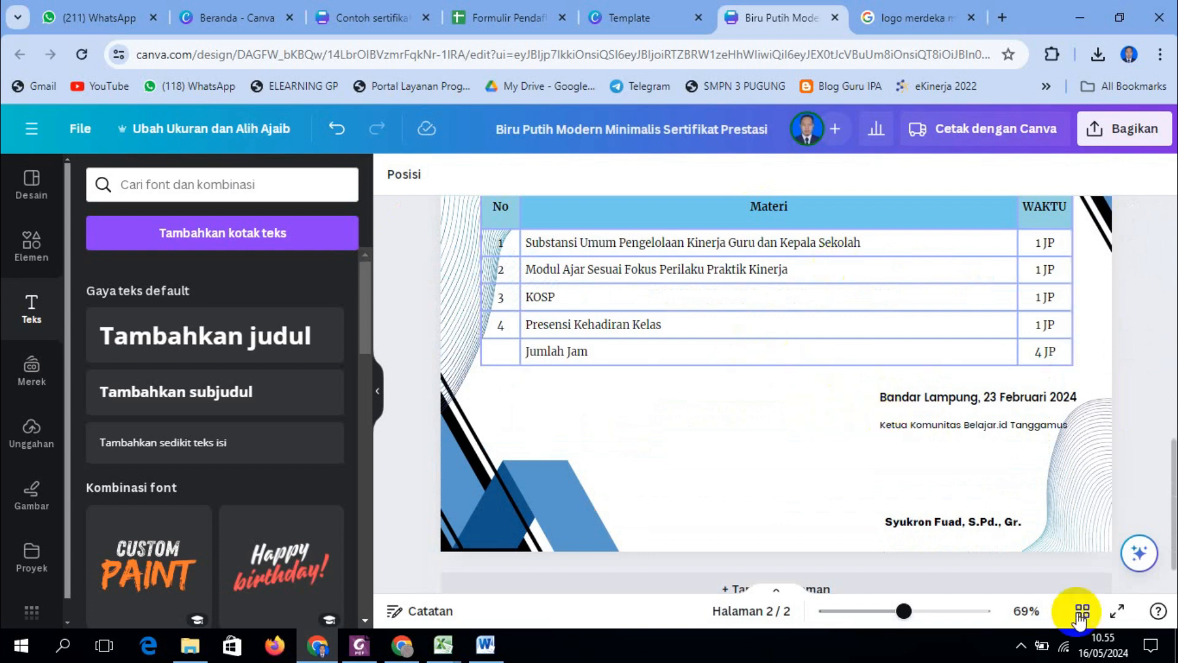
{"action": "scroll", "coordinate": [933, 467], "scroll_direction": "up", "scroll_amount": 8}
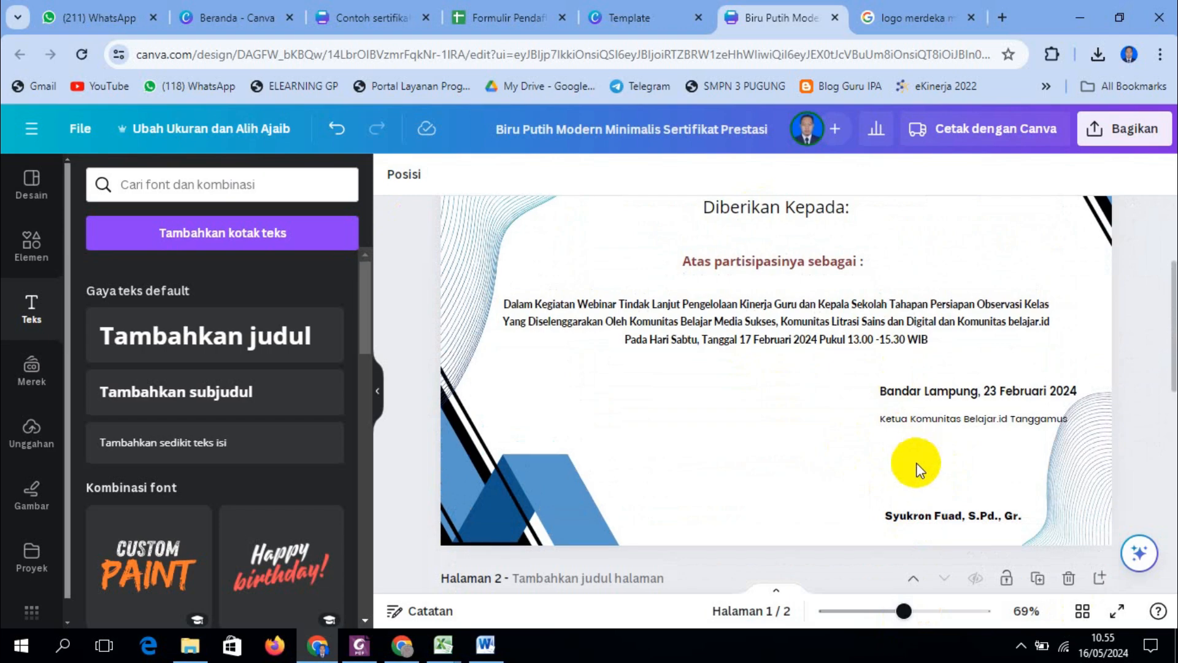
{"action": "scroll", "coordinate": [907, 481], "scroll_direction": "down", "scroll_amount": 6}
{"action": "scroll", "coordinate": [945, 406], "scroll_direction": "up", "scroll_amount": 6}
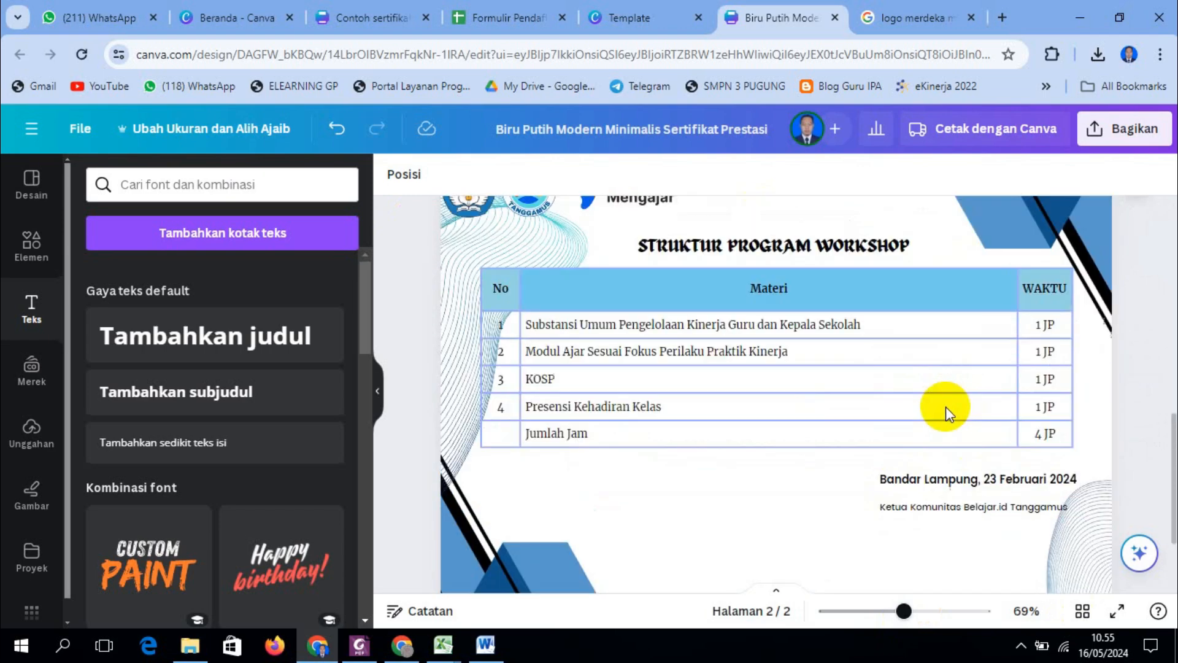
{"action": "scroll", "coordinate": [945, 407], "scroll_direction": "up", "scroll_amount": 5}
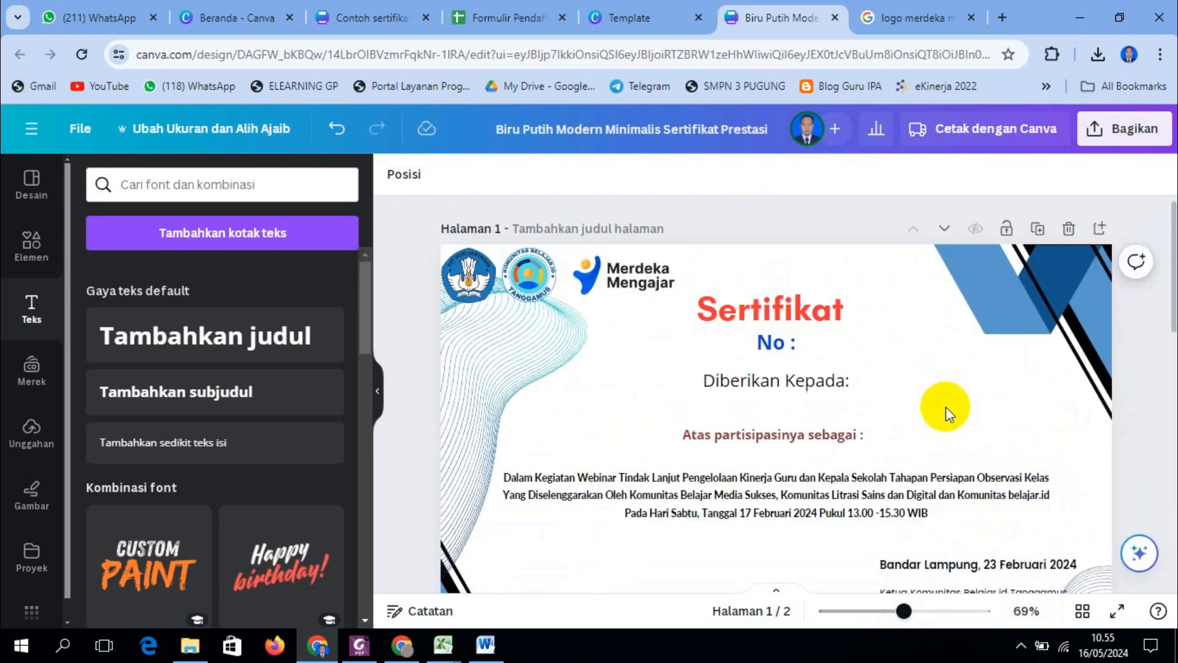
{"action": "scroll", "coordinate": [852, 415], "scroll_direction": "down", "scroll_amount": 4}
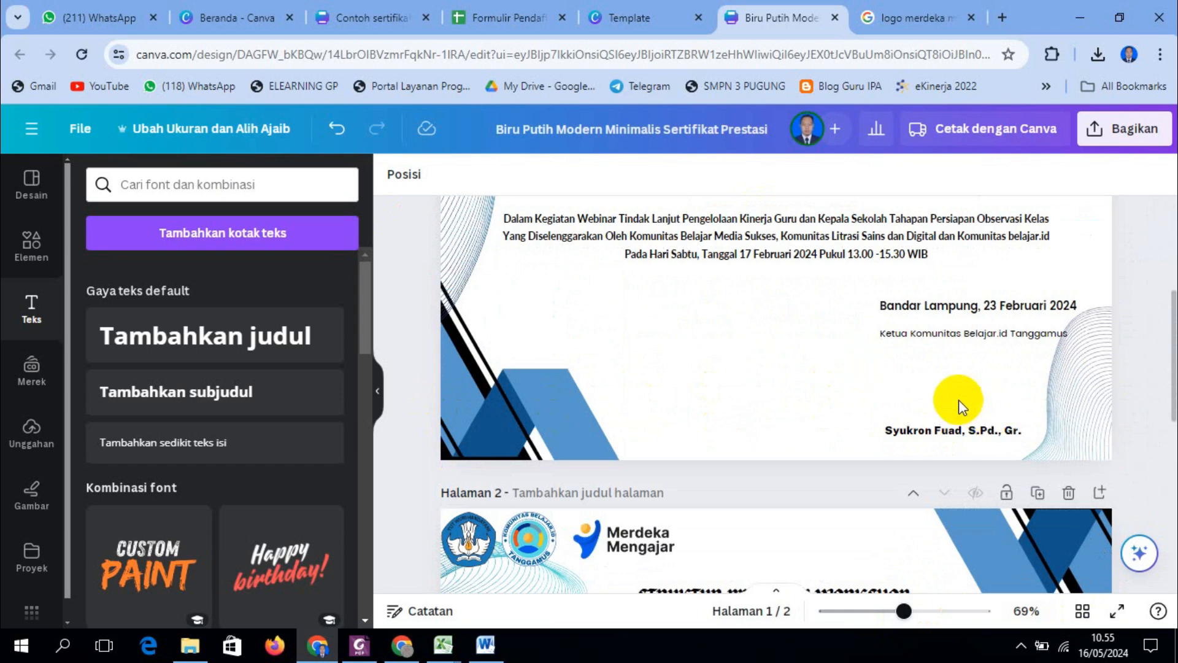
{"action": "scroll", "coordinate": [959, 399], "scroll_direction": "up", "scroll_amount": 3}
{"action": "scroll", "coordinate": [961, 402], "scroll_direction": "down", "scroll_amount": 3}
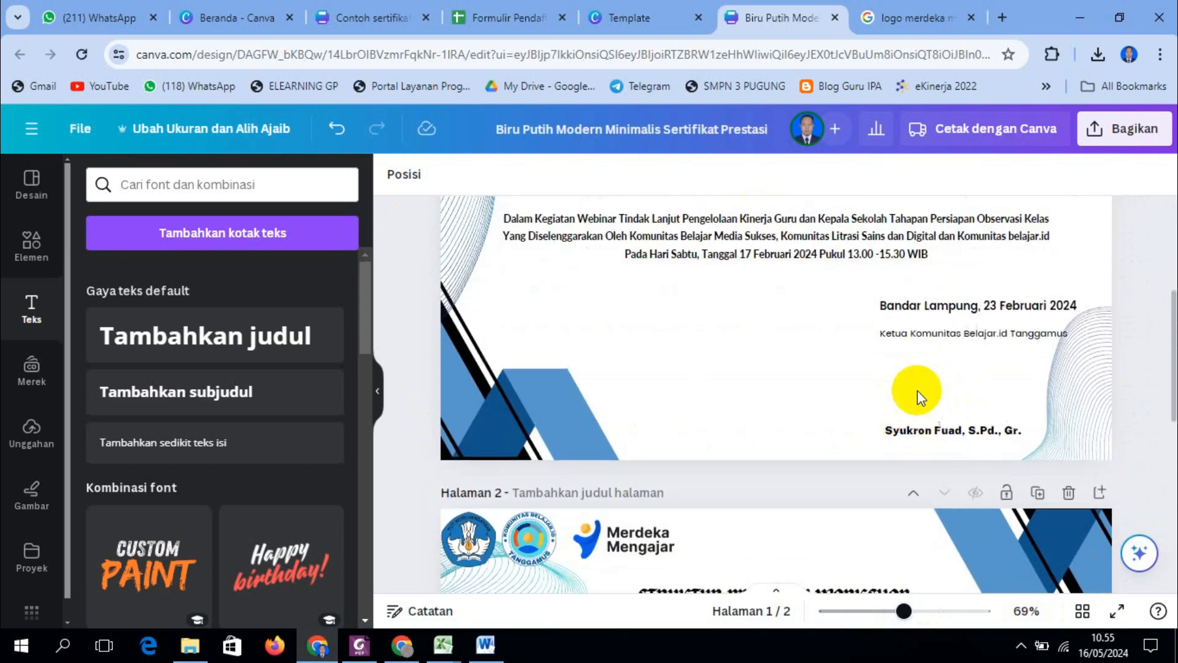
{"action": "scroll", "coordinate": [921, 405], "scroll_direction": "down", "scroll_amount": 7}
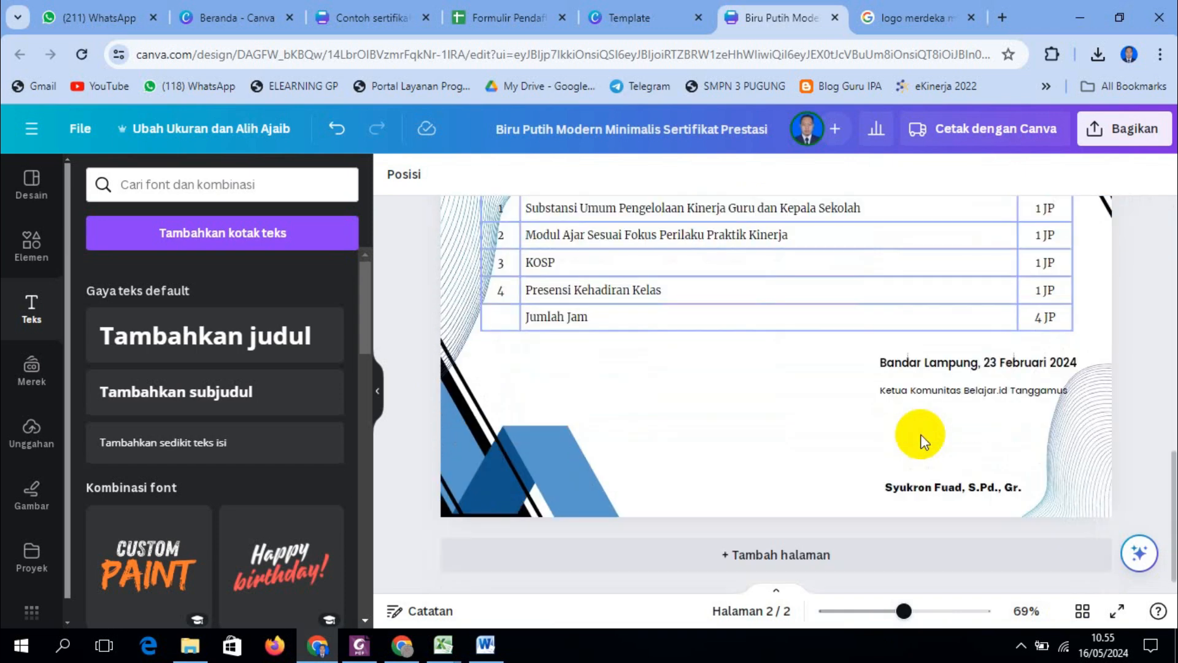
{"action": "scroll", "coordinate": [916, 429], "scroll_direction": "up", "scroll_amount": 5}
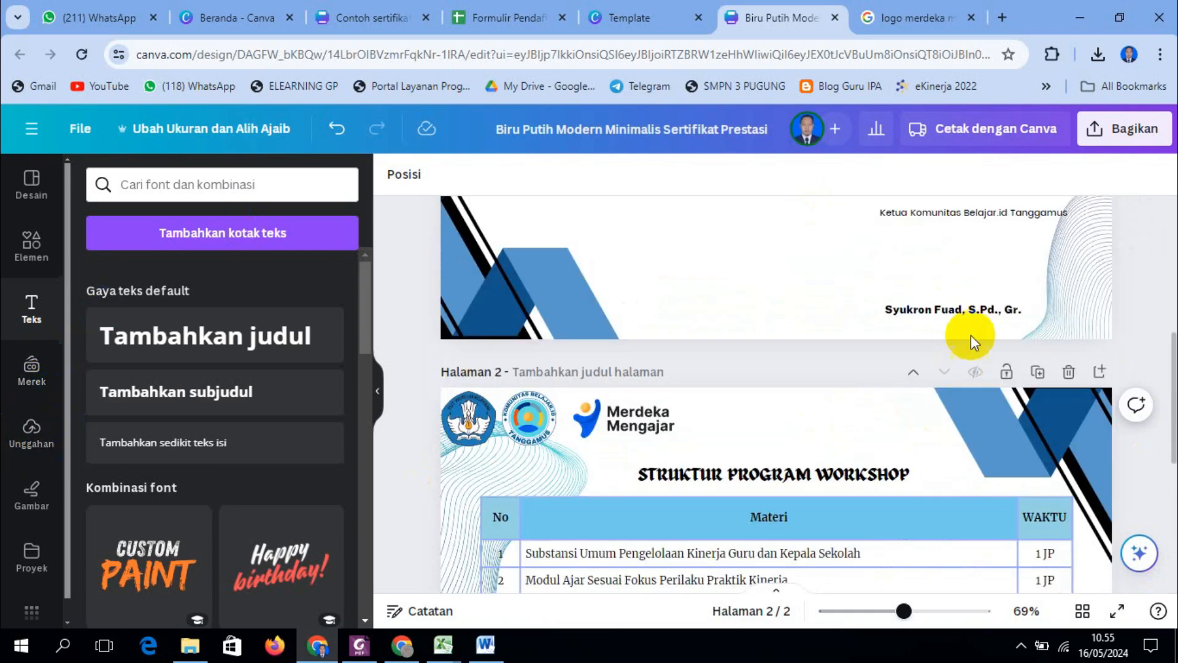
{"action": "scroll", "coordinate": [955, 289], "scroll_direction": "up", "scroll_amount": 5}
{"action": "scroll", "coordinate": [956, 307], "scroll_direction": "down", "scroll_amount": 9}
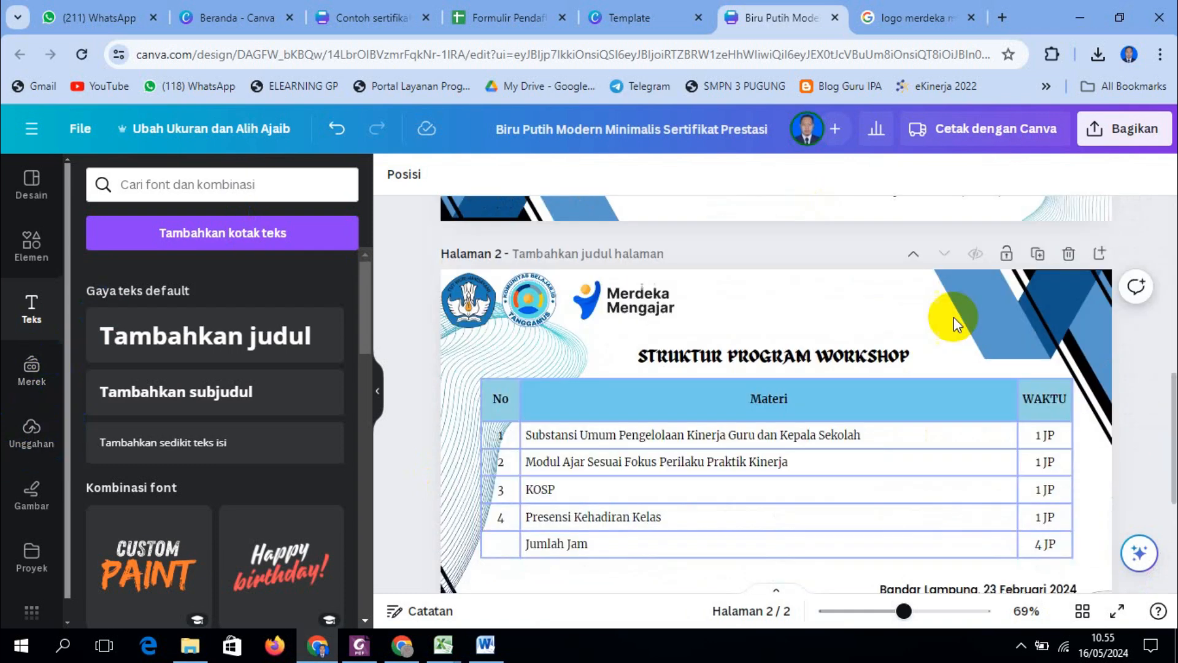
{"action": "scroll", "coordinate": [955, 321], "scroll_direction": "up", "scroll_amount": 9}
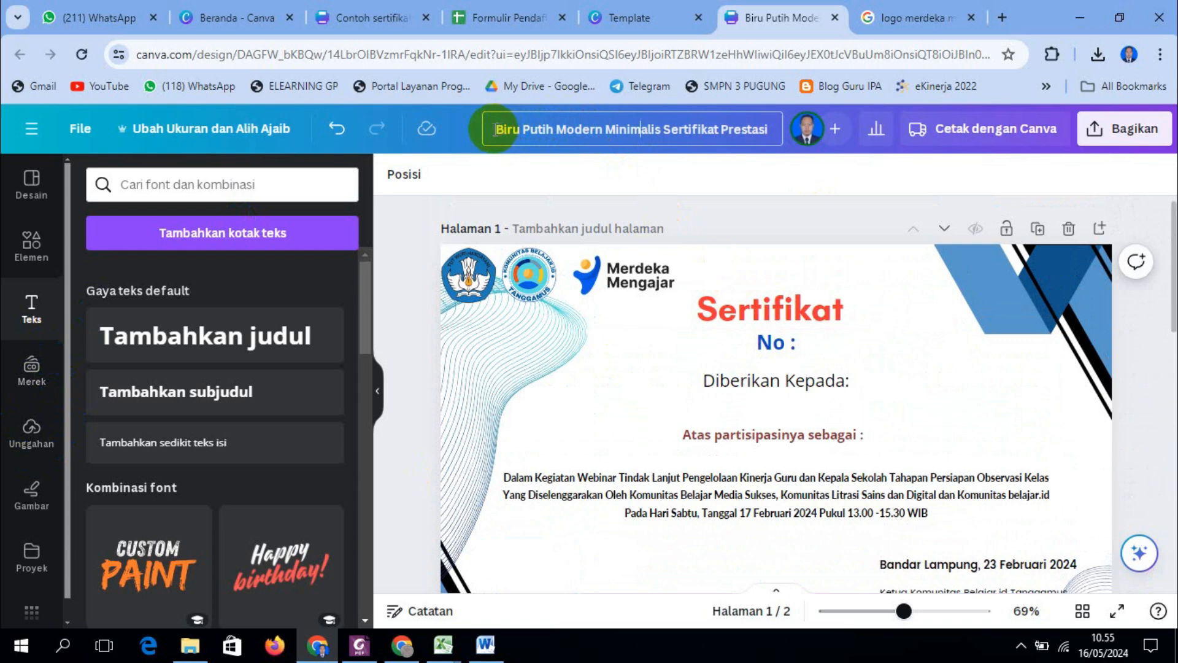
Rename the design to "SERTIFIKAT IHT"
{"action": "left_click_drag", "start_coordinate": [488, 129], "coordinate": [783, 131]}
{"action": "type", "text": "s"}
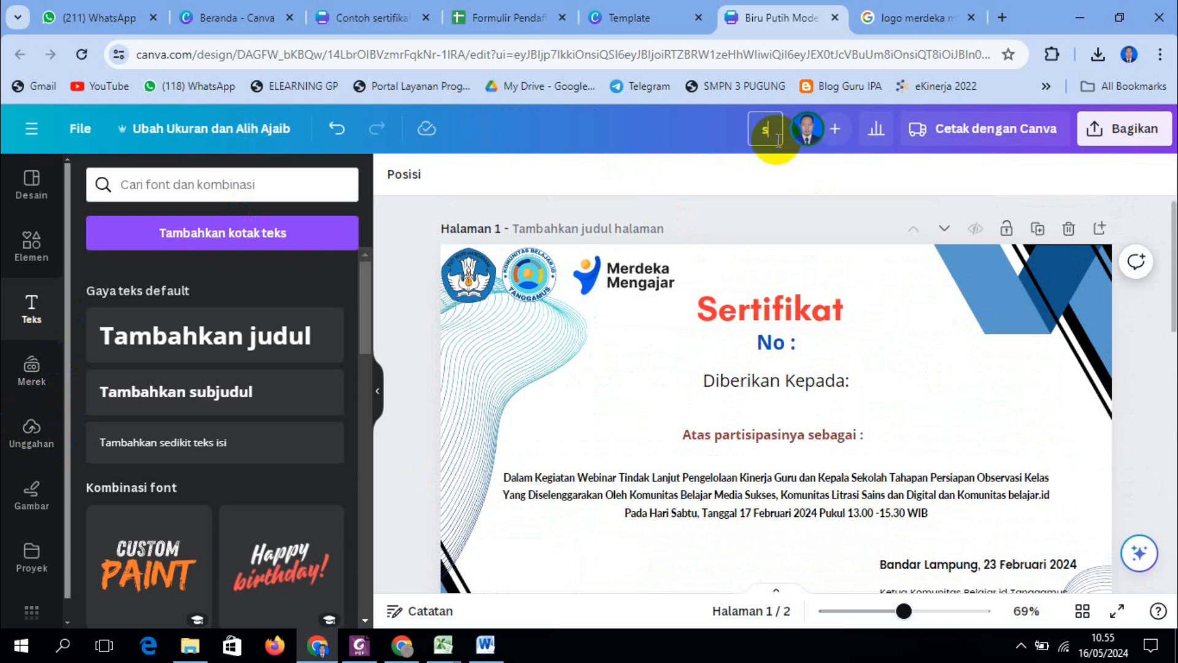
{"action": "type", "text": "ERTIF"}
{"action": "key", "text": "BackSpace"}
{"action": "type", "text": "RTIFIKAT IHT"}
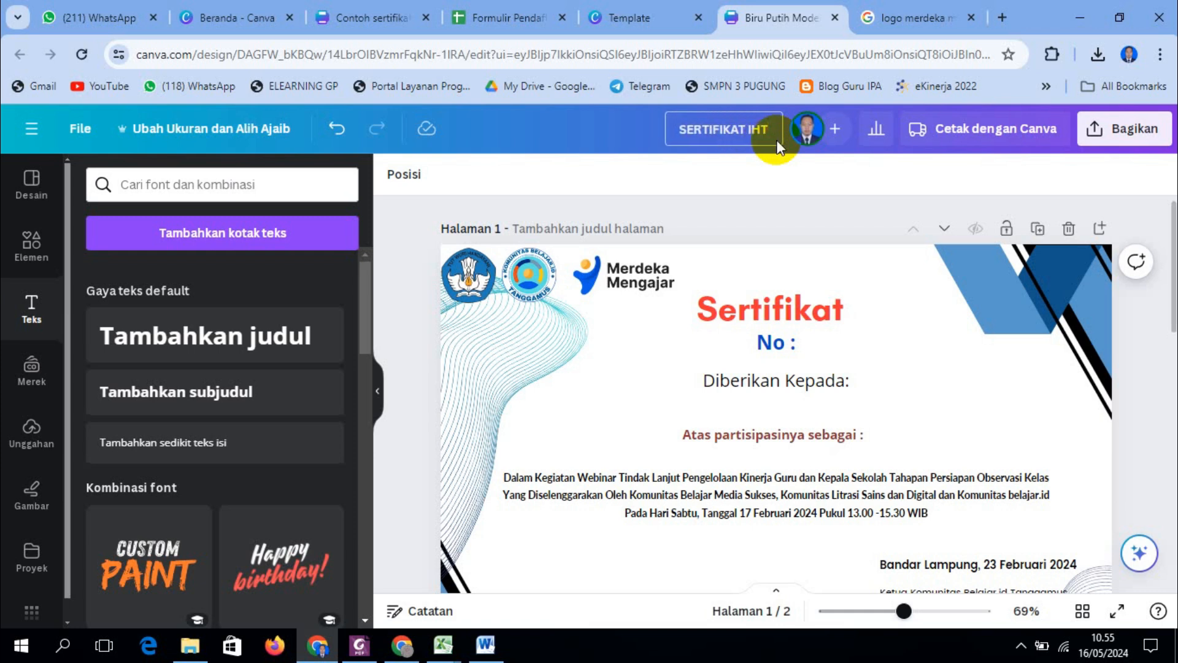
{"action": "left_click", "coordinate": [1130, 367]}
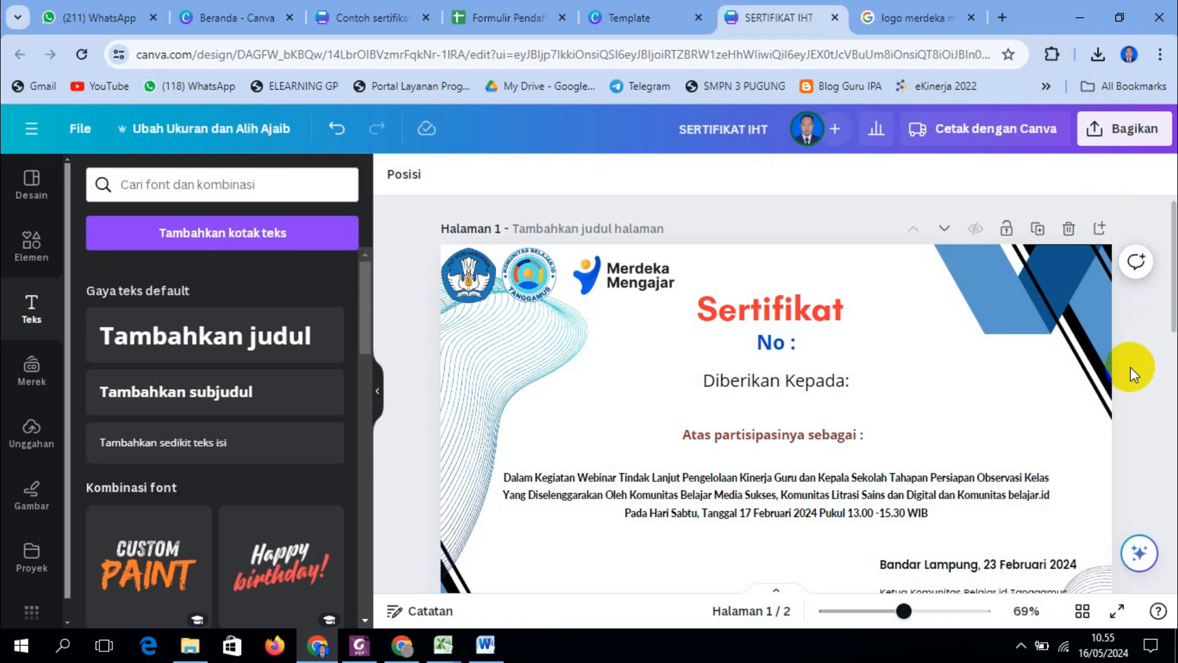
Extend the "No :" line on page 1 of the certificate to "No : 002/ KOMBEL-BELAJAR.ID/"
{"action": "scroll", "coordinate": [1039, 341], "scroll_direction": "down", "scroll_amount": 6}
{"action": "scroll", "coordinate": [1037, 350], "scroll_direction": "down", "scroll_amount": 5}
{"action": "scroll", "coordinate": [1030, 341], "scroll_direction": "up", "scroll_amount": 10}
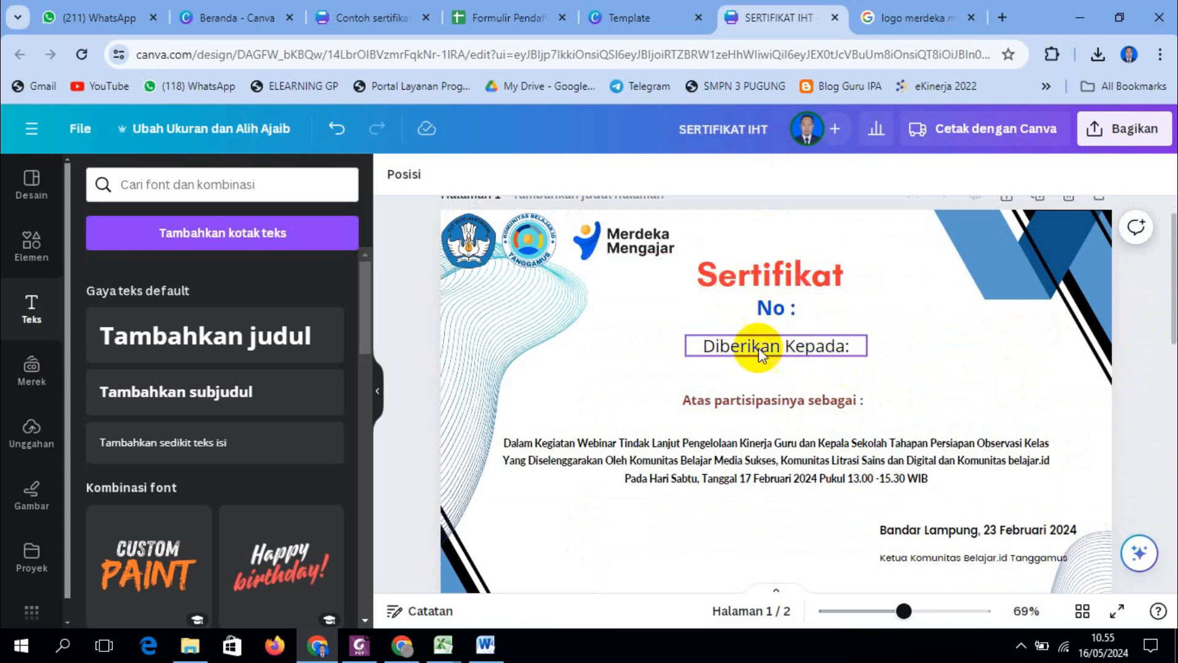
{"action": "left_click", "coordinate": [789, 308]}
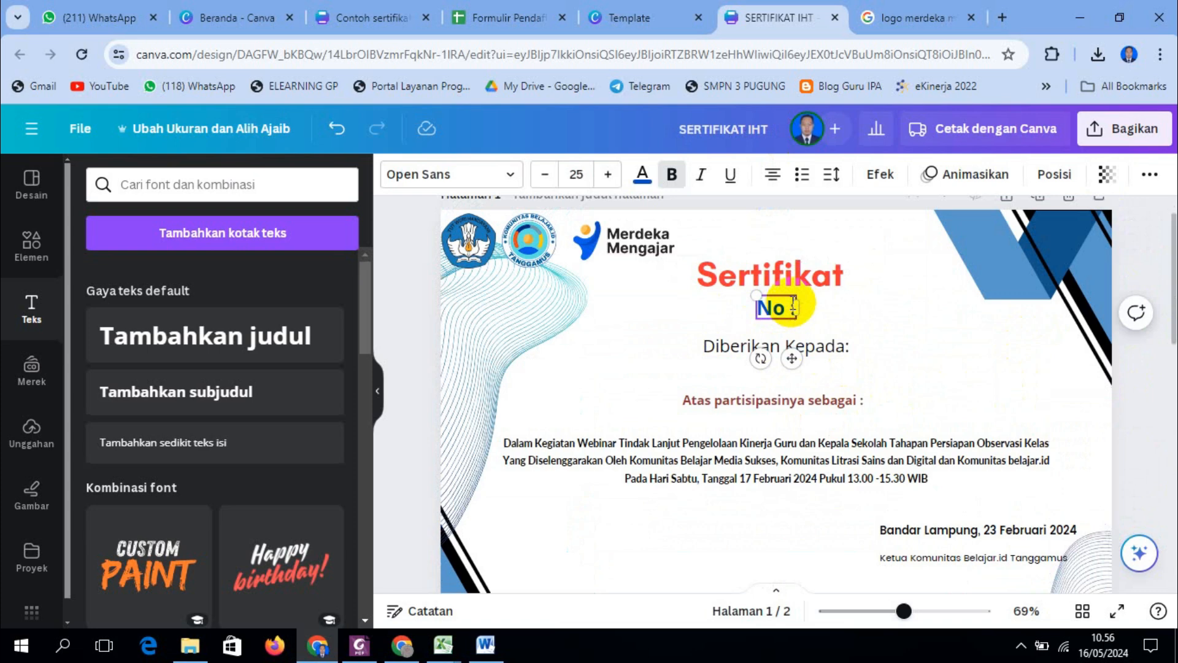
{"action": "left_click_drag", "start_coordinate": [793, 305], "coordinate": [818, 305]}
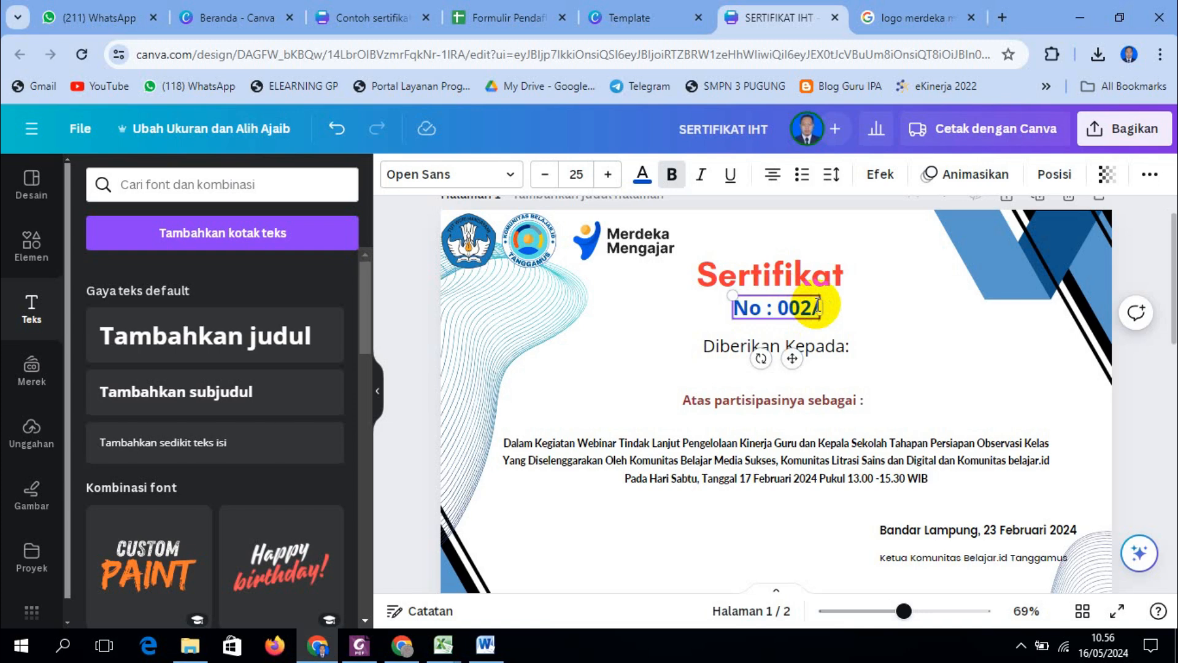
{"action": "type", "text": "KO"}
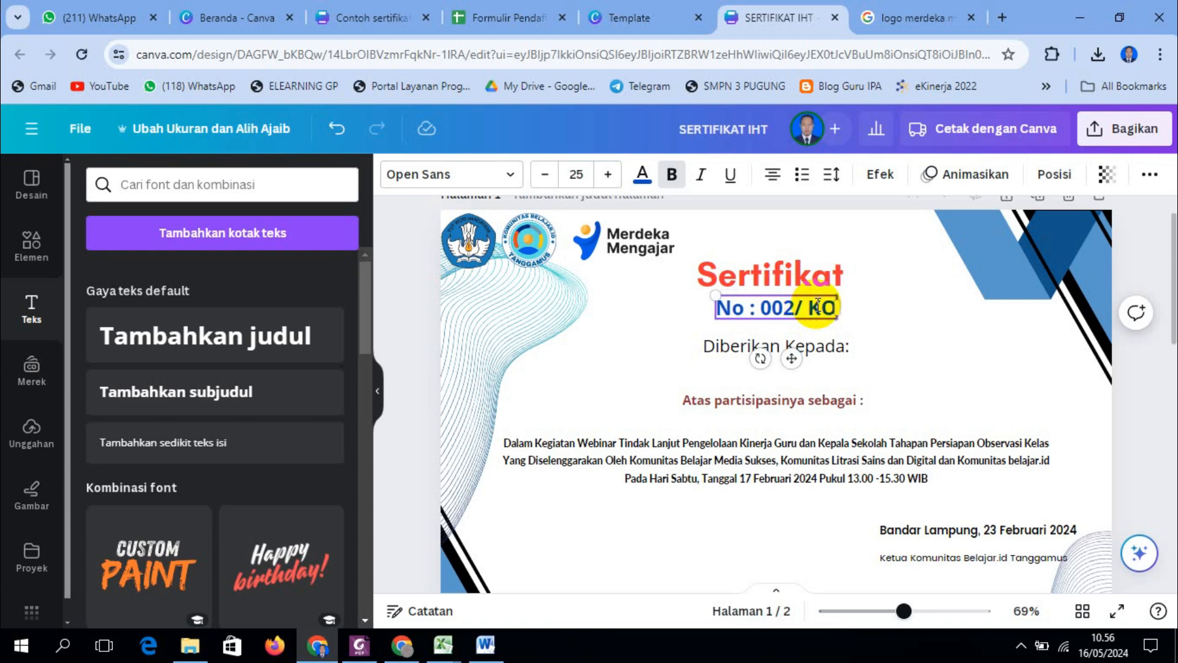
{"action": "type", "text": "MBEL"}
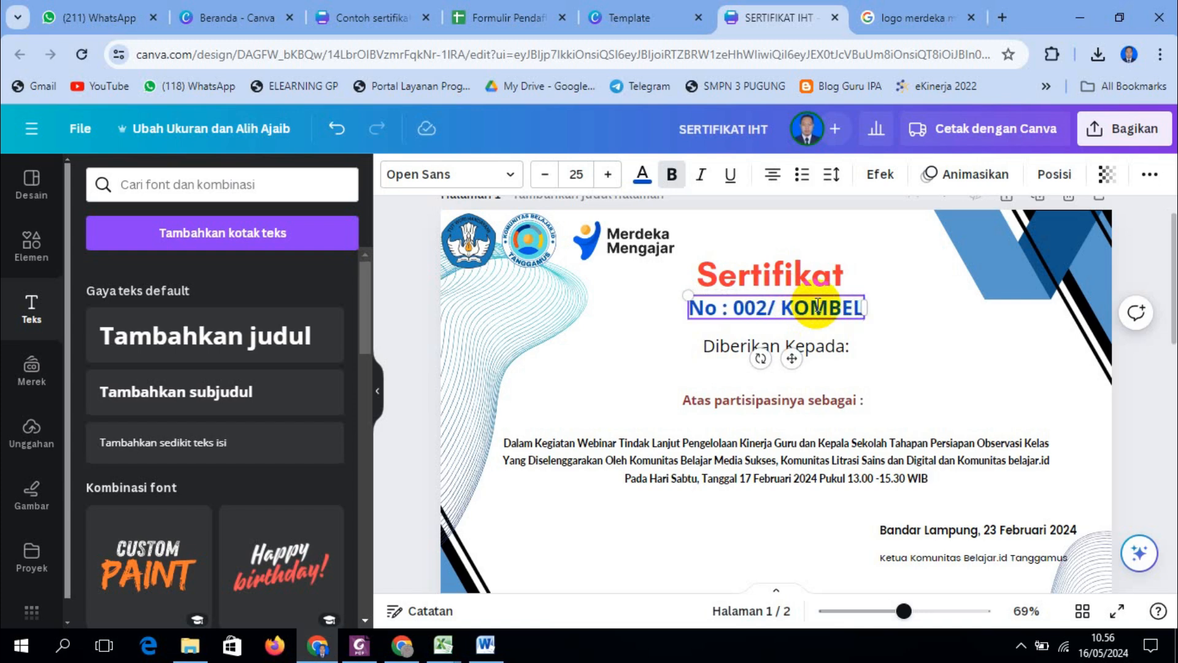
{"action": "type", "text": "-BELAJAR"}
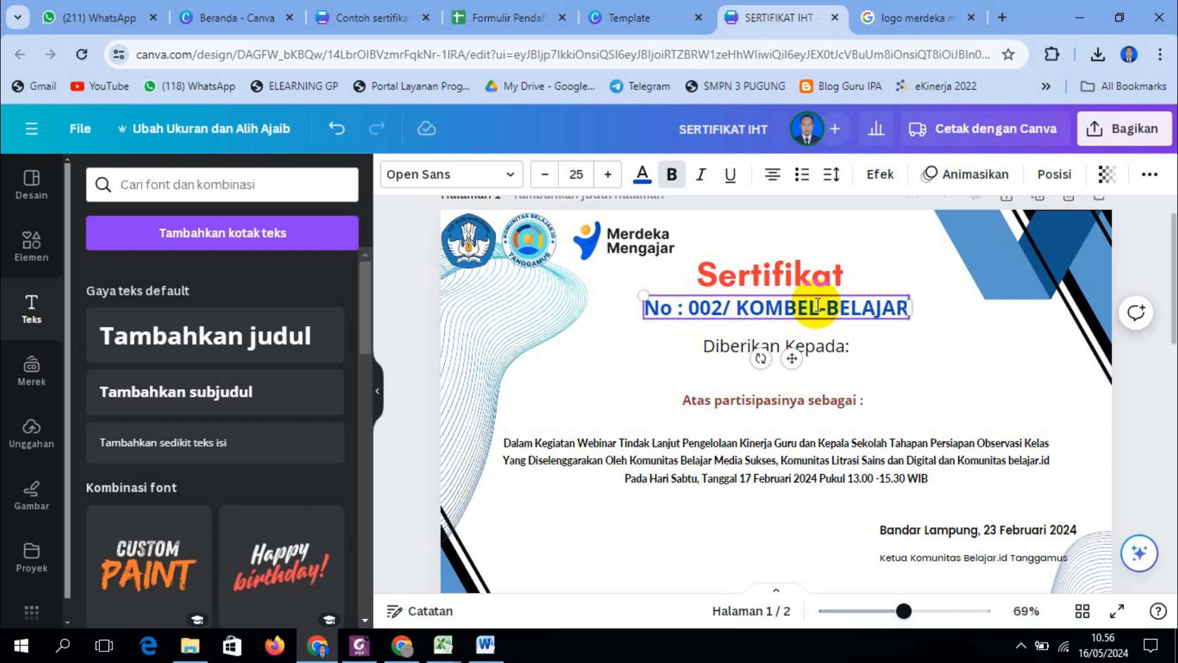
{"action": "type", "text": ".ID"}
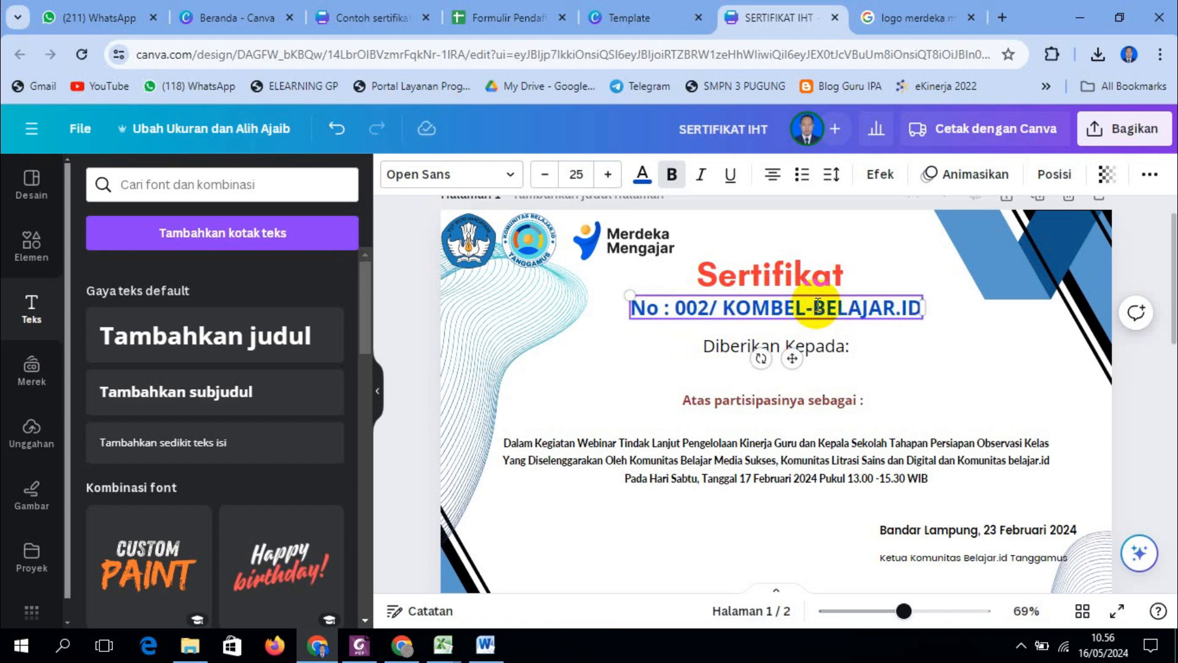
{"action": "type", "text": "/"}
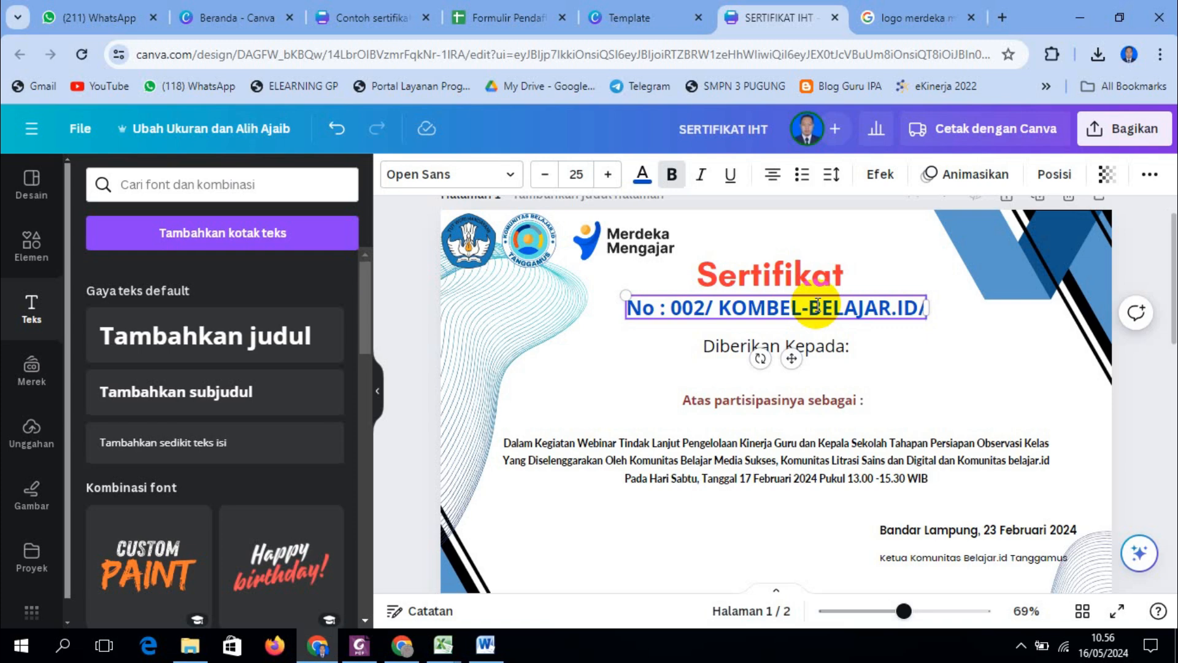
Complete the certificate number line so it reads "No : 002/ KOMBEL-BELAJAR.ID TGMS/V/2024"
{"action": "type", "text": "V"}
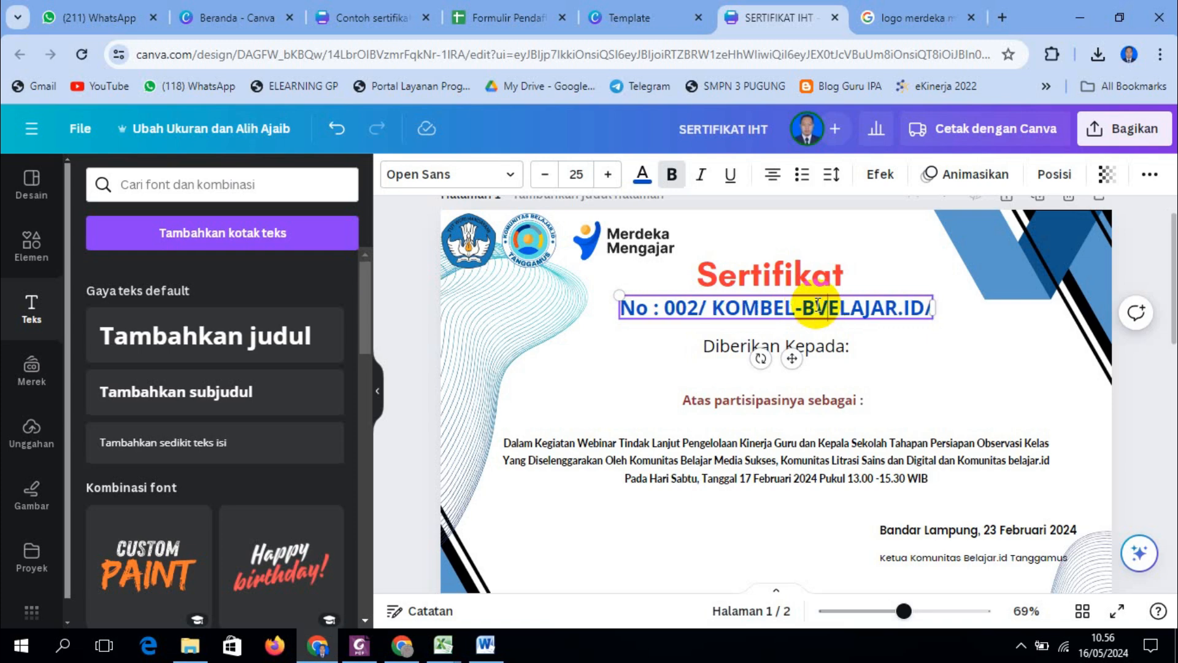
{"action": "key", "text": "BackSpace"}
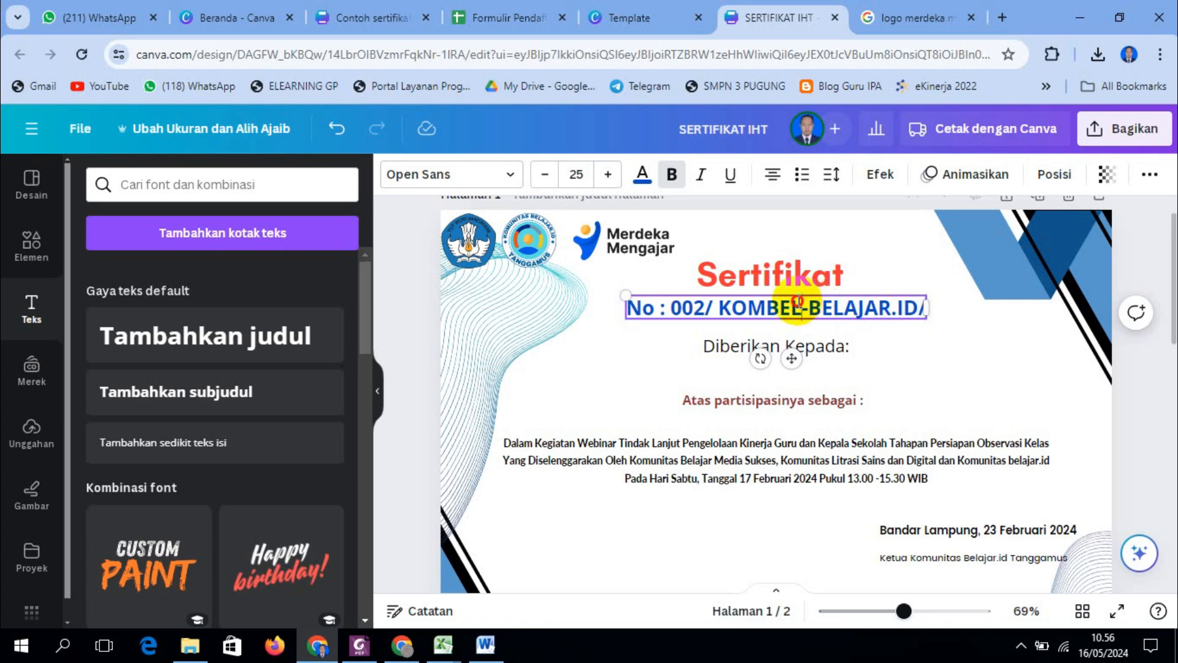
{"action": "left_click", "coordinate": [922, 309]}
{"action": "type", "text": "TGMS/"}
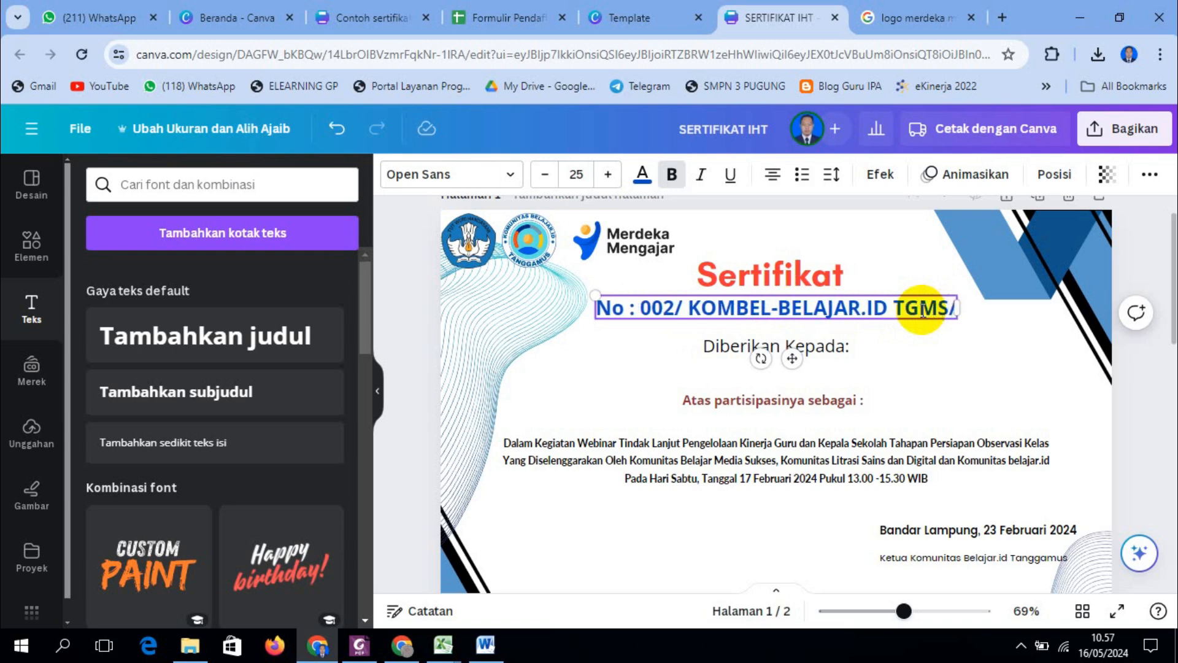
{"action": "type", "text": "V"}
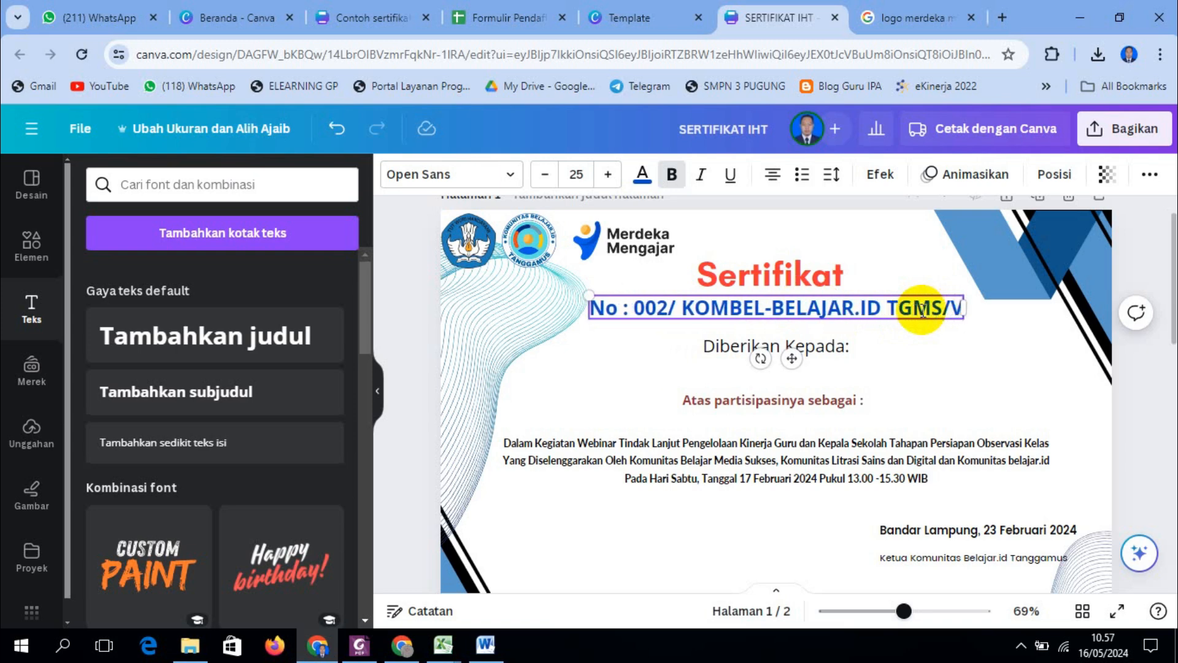
{"action": "type", "text": "/20"}
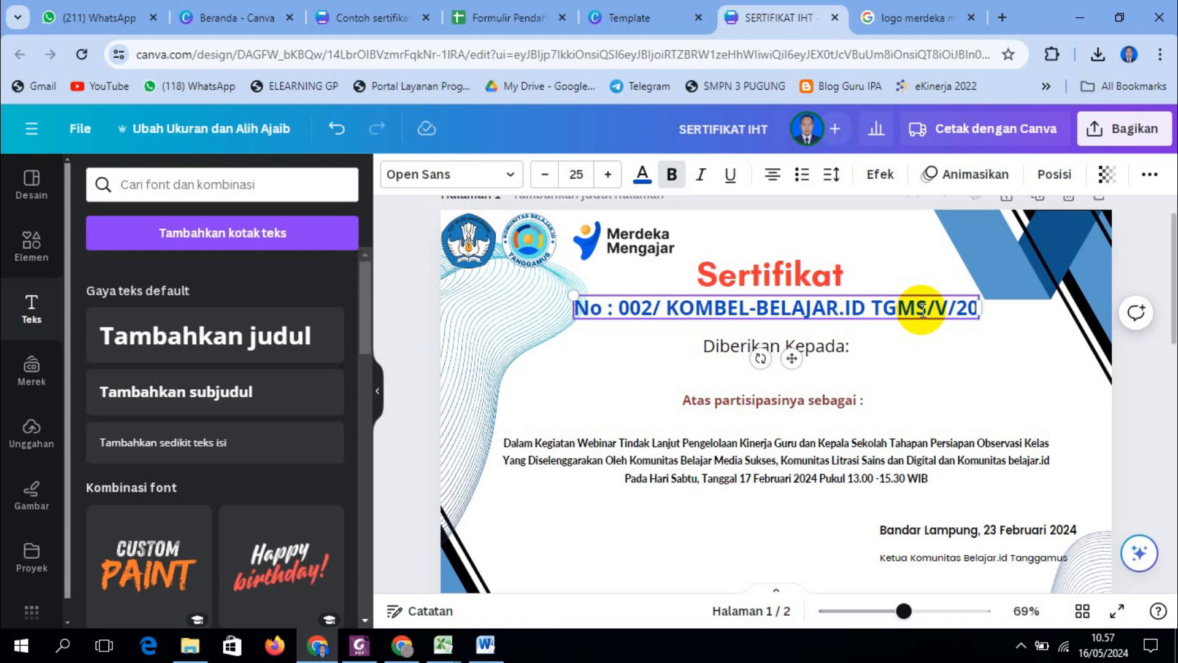
{"action": "type", "text": "24"}
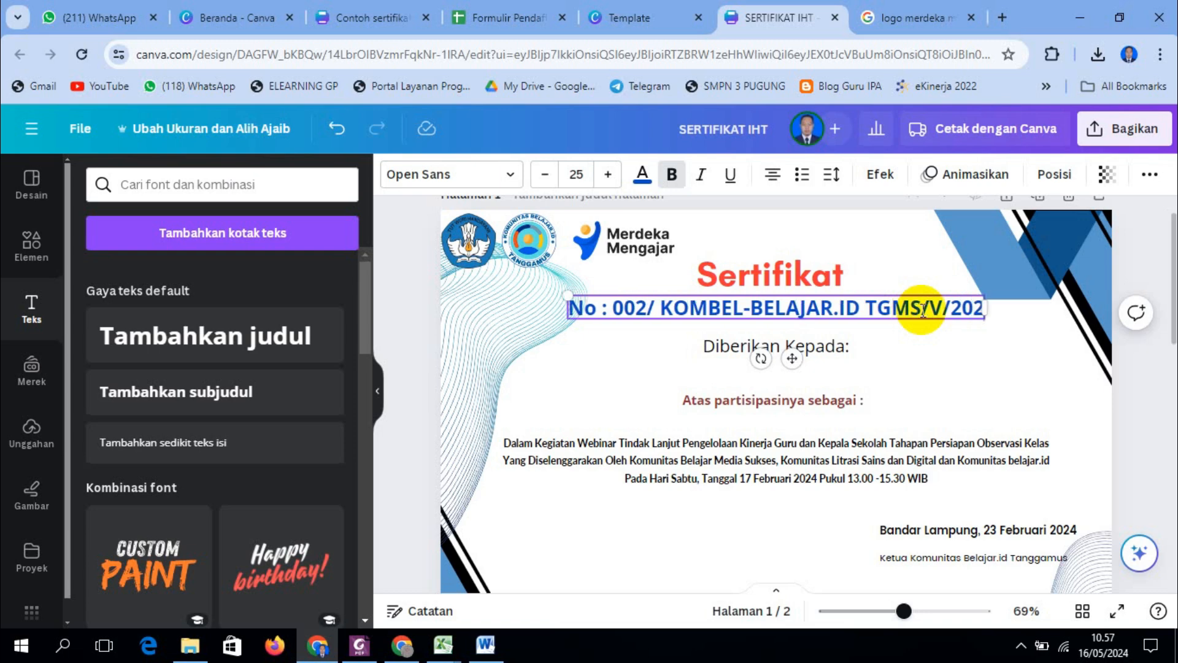
{"action": "left_click", "coordinate": [1043, 384]}
Reduce the font size of the certificate number line to 15
{"action": "left_click", "coordinate": [924, 307]}
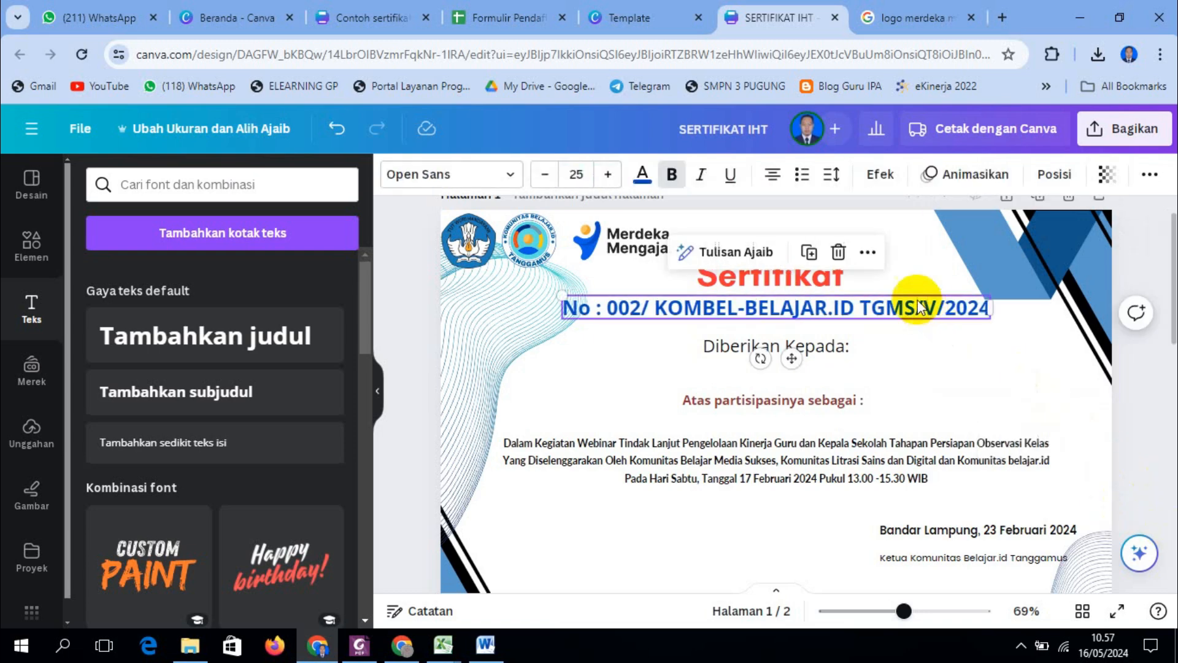
{"action": "left_click", "coordinate": [543, 177]}
{"action": "left_click", "coordinate": [542, 177]}
{"action": "left_click", "coordinate": [541, 177]}
{"action": "left_click", "coordinate": [541, 176]}
{"action": "left_click", "coordinate": [541, 177]}
{"action": "left_click", "coordinate": [541, 177]}
{"action": "left_click", "coordinate": [541, 177]}
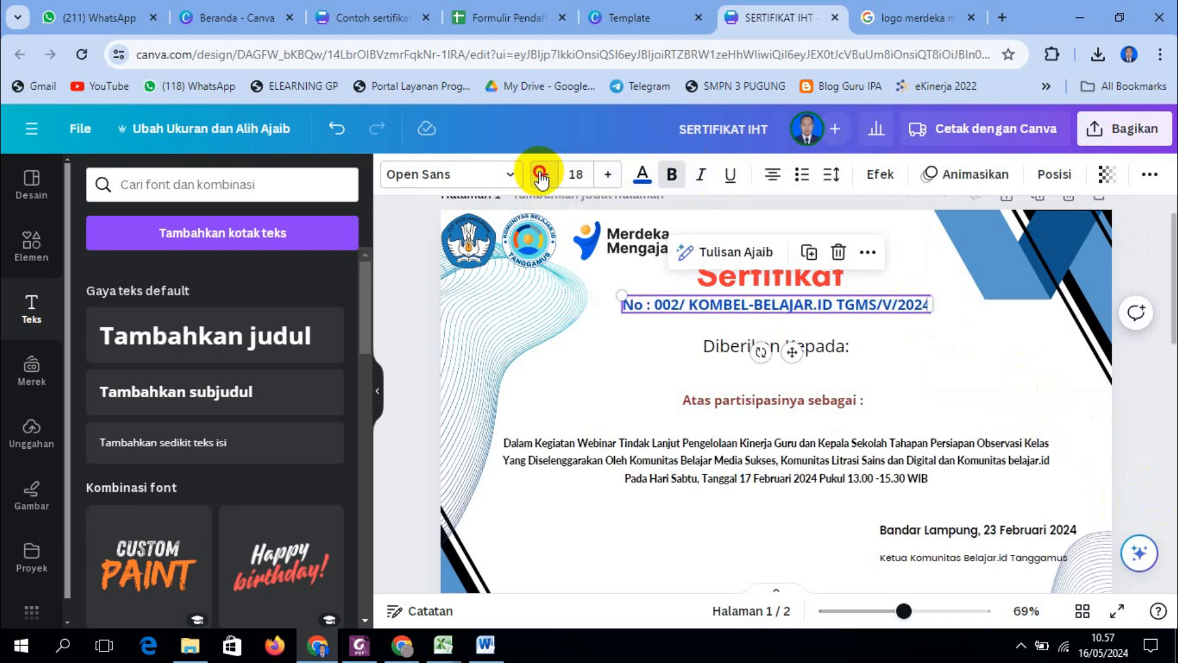
{"action": "left_click", "coordinate": [541, 177]}
{"action": "left_click", "coordinate": [541, 177]}
{"action": "left_click", "coordinate": [540, 177]}
{"action": "left_click", "coordinate": [540, 177]}
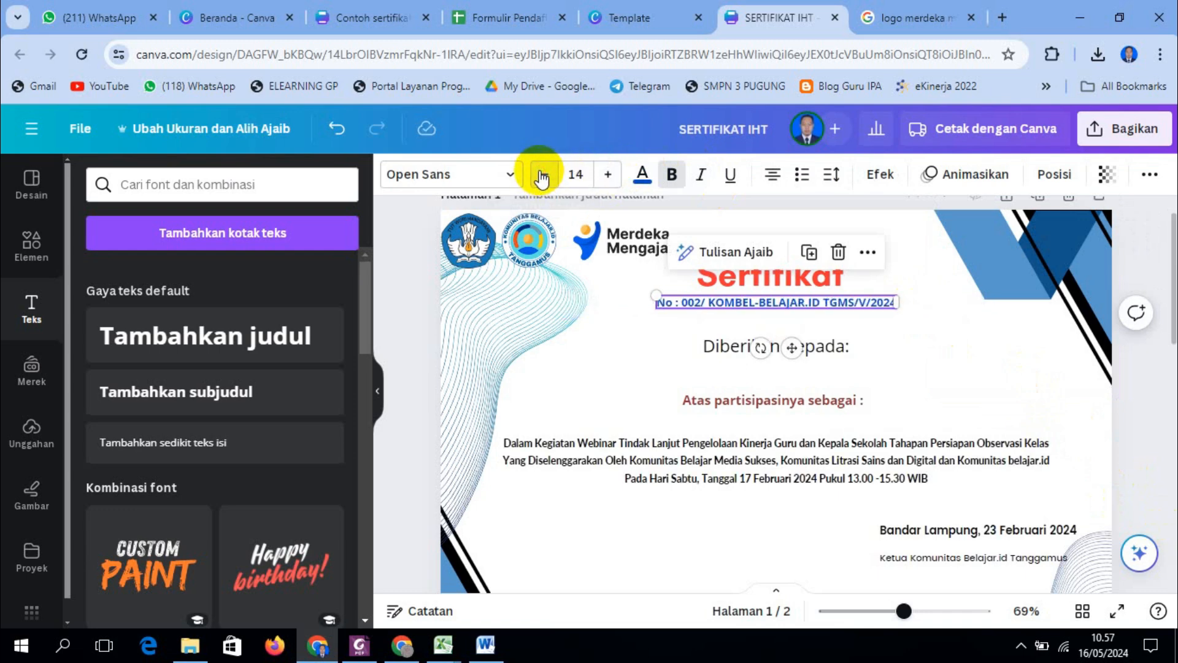
{"action": "left_click", "coordinate": [1132, 475]}
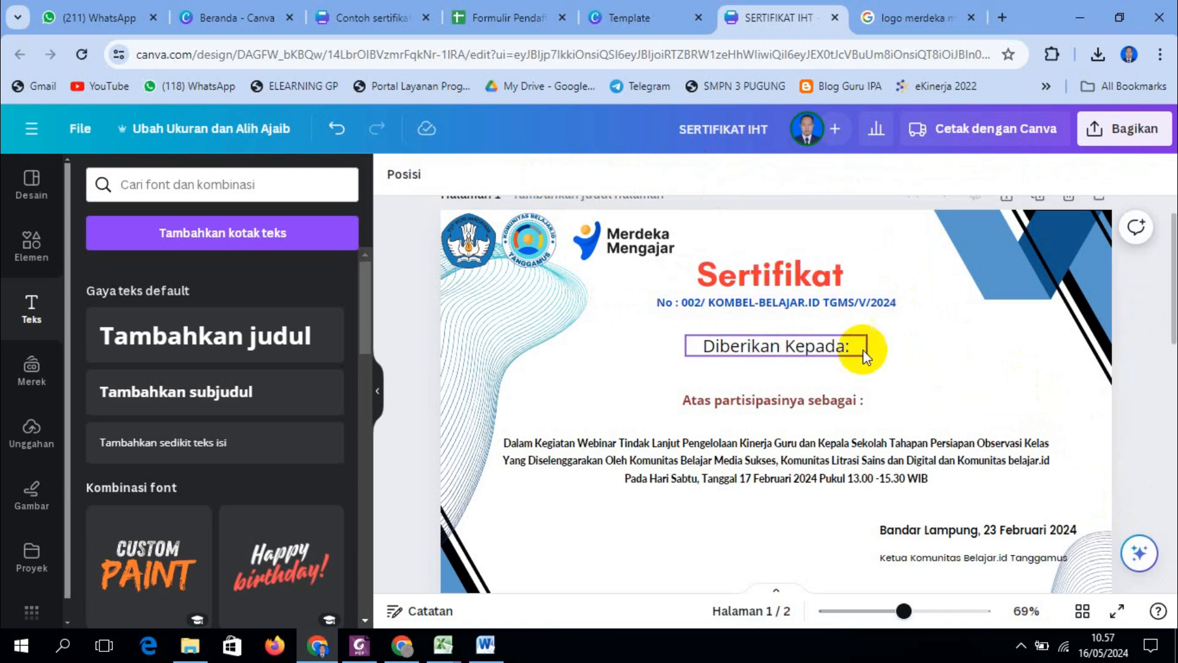
{"action": "left_click", "coordinate": [818, 308]}
{"action": "left_click", "coordinate": [611, 176]}
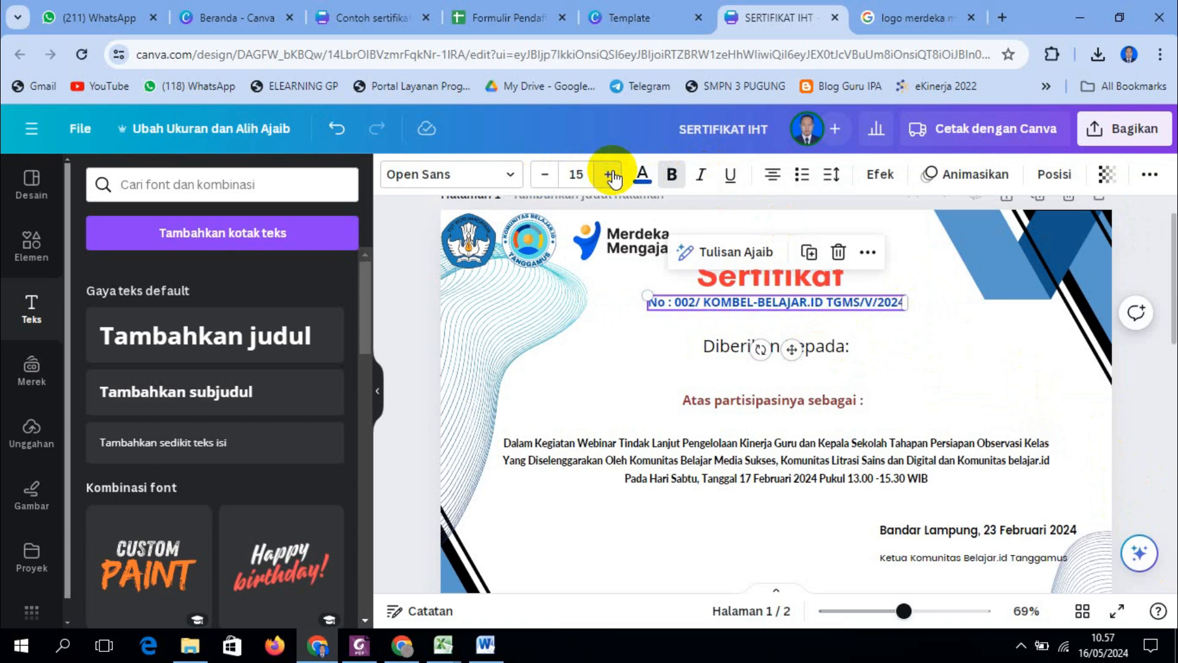
{"action": "left_click", "coordinate": [1123, 347]}
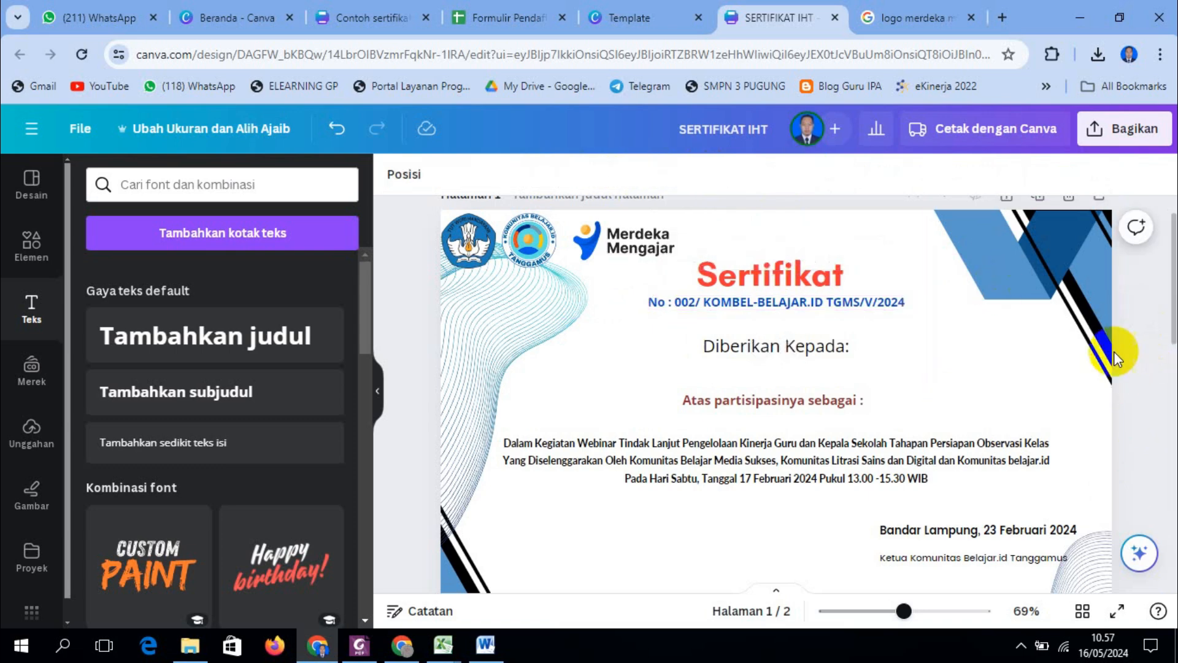
Move the certificate number line slightly down, away from the "Sertifikat" heading
{"action": "left_click", "coordinate": [853, 302]}
{"action": "left_click_drag", "start_coordinate": [854, 302], "coordinate": [866, 306]}
{"action": "left_click", "coordinate": [1136, 401]}
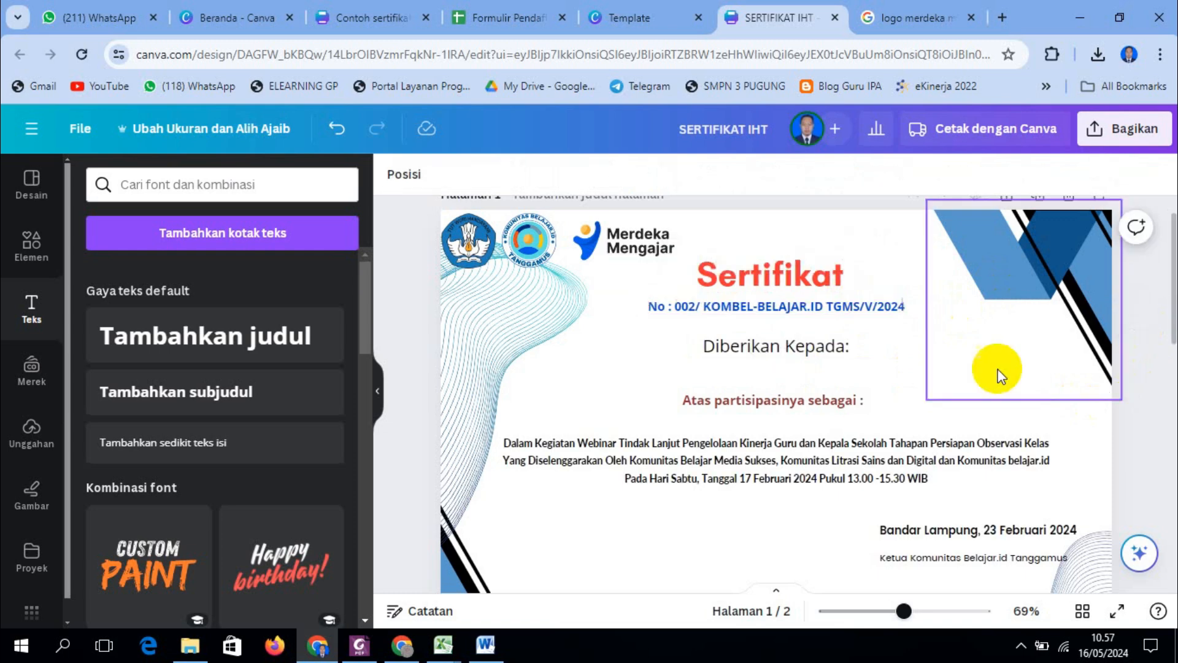
Nudge the "Diberikan Kepada:" and "Atas partisipasinya sebagai :" lines slightly upward on page 1
{"action": "left_click", "coordinate": [823, 343]}
{"action": "key", "text": "shift+Up"}
{"action": "key", "text": "shift+Up"}
{"action": "key", "text": "shift+Up"}
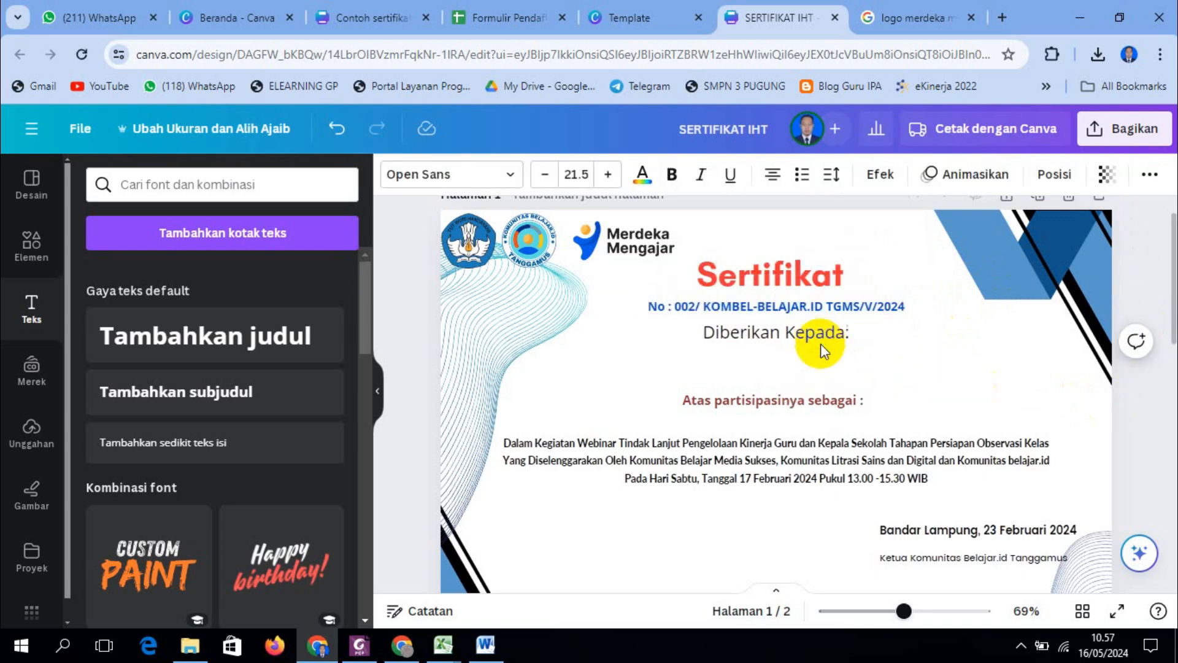
{"action": "key", "text": "shift+Down"}
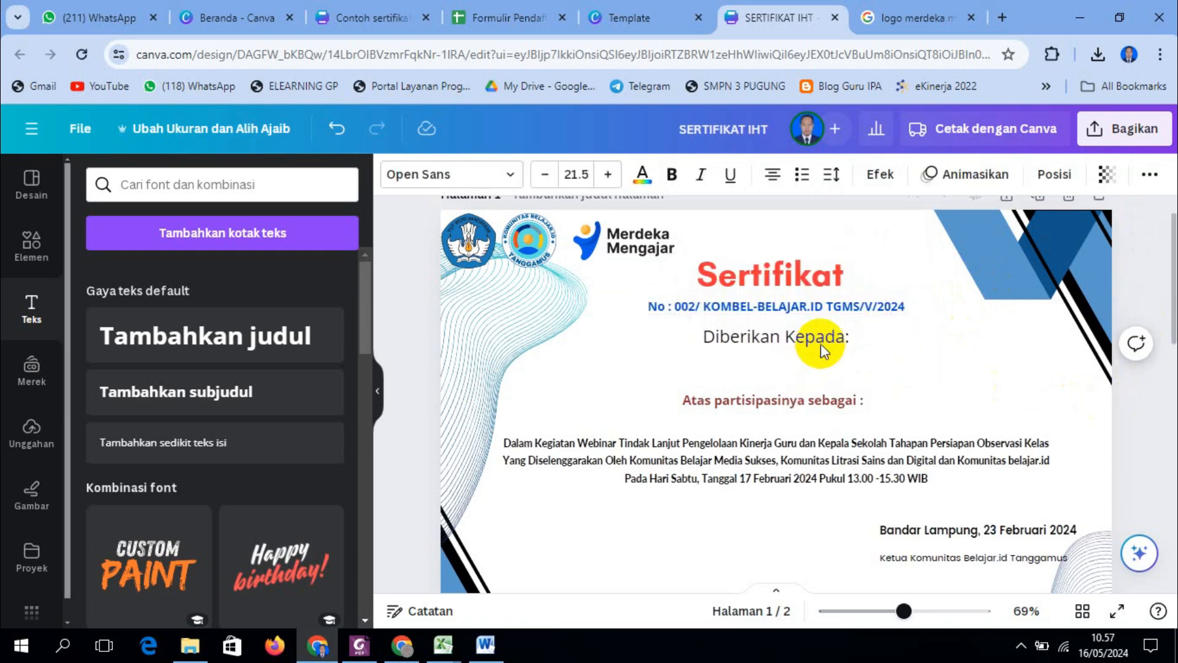
{"action": "left_click", "coordinate": [822, 393]}
{"action": "key", "text": "shift+Up"}
{"action": "key", "text": "shift+Up"}
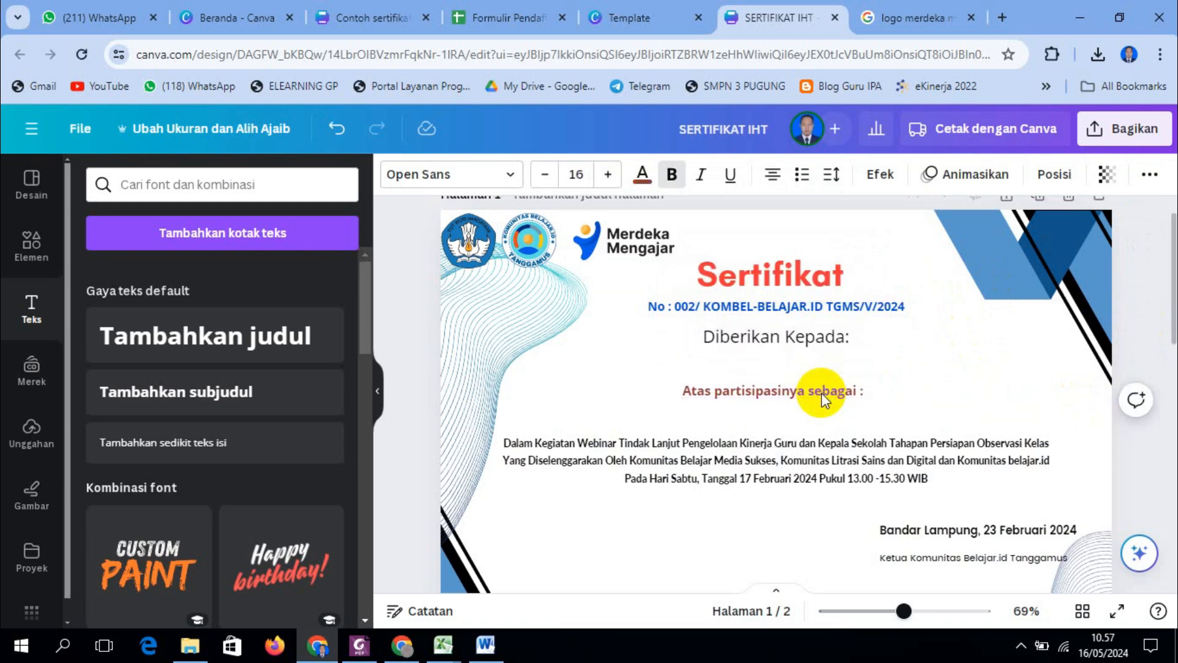
{"action": "left_click", "coordinate": [1151, 476]}
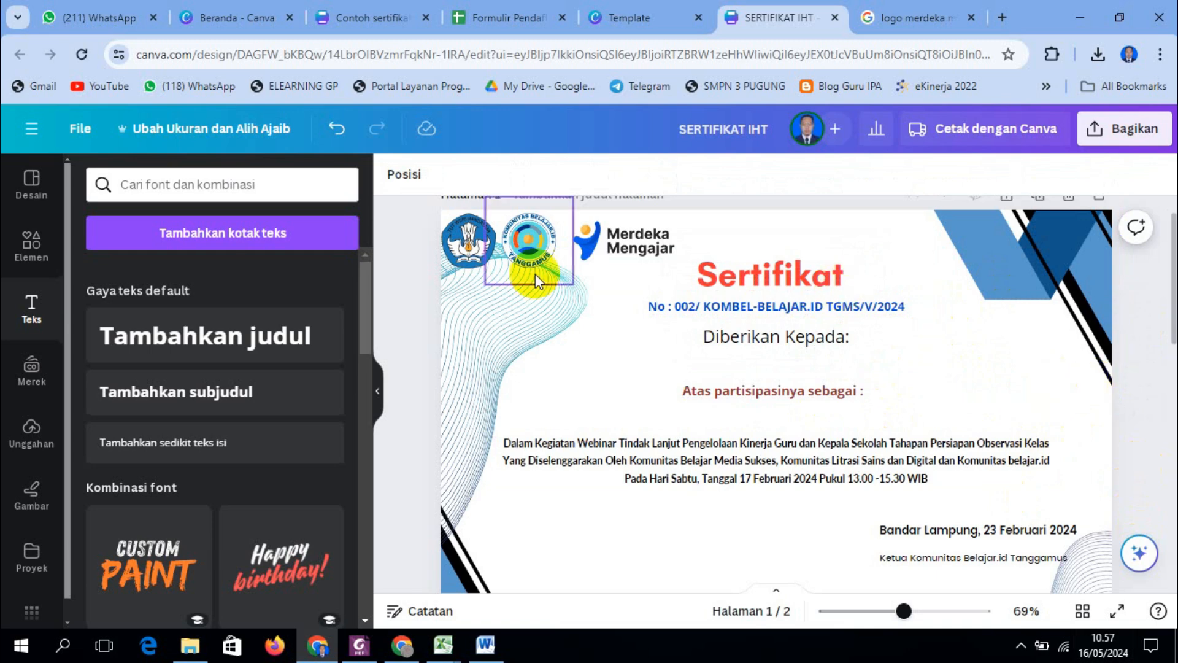
Download both pages of the certificate as PNG files at size 1
{"action": "scroll", "coordinate": [926, 342], "scroll_direction": "down", "scroll_amount": 10}
{"action": "scroll", "coordinate": [920, 305], "scroll_direction": "up", "scroll_amount": 10}
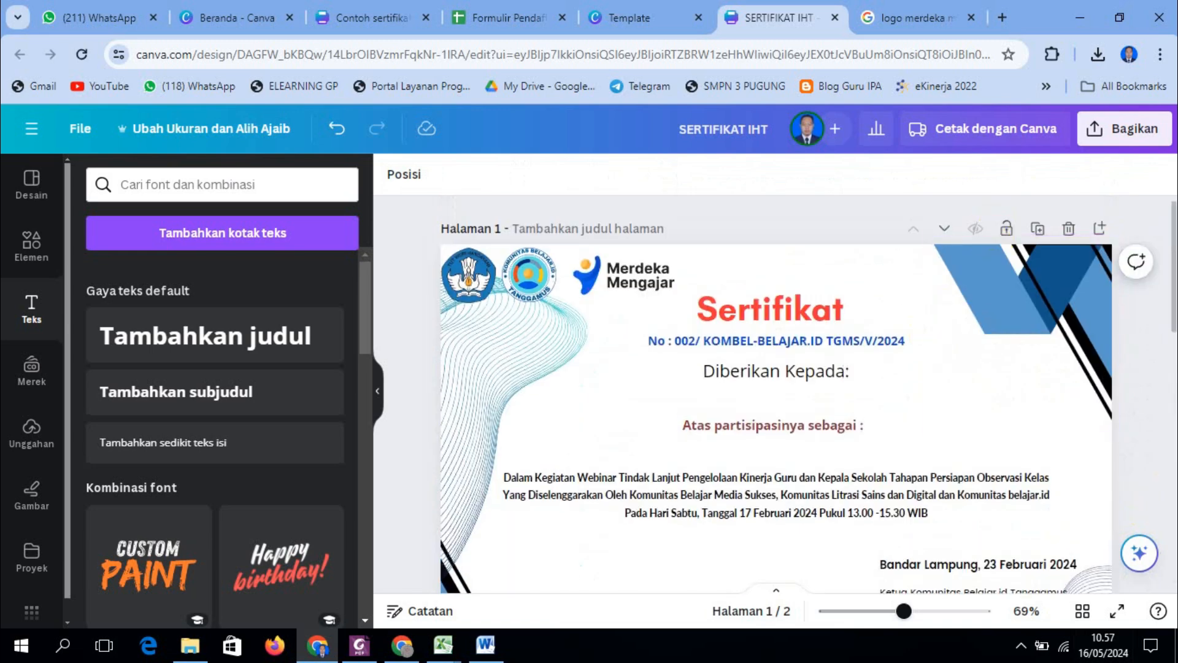
{"action": "left_click", "coordinate": [1106, 130]}
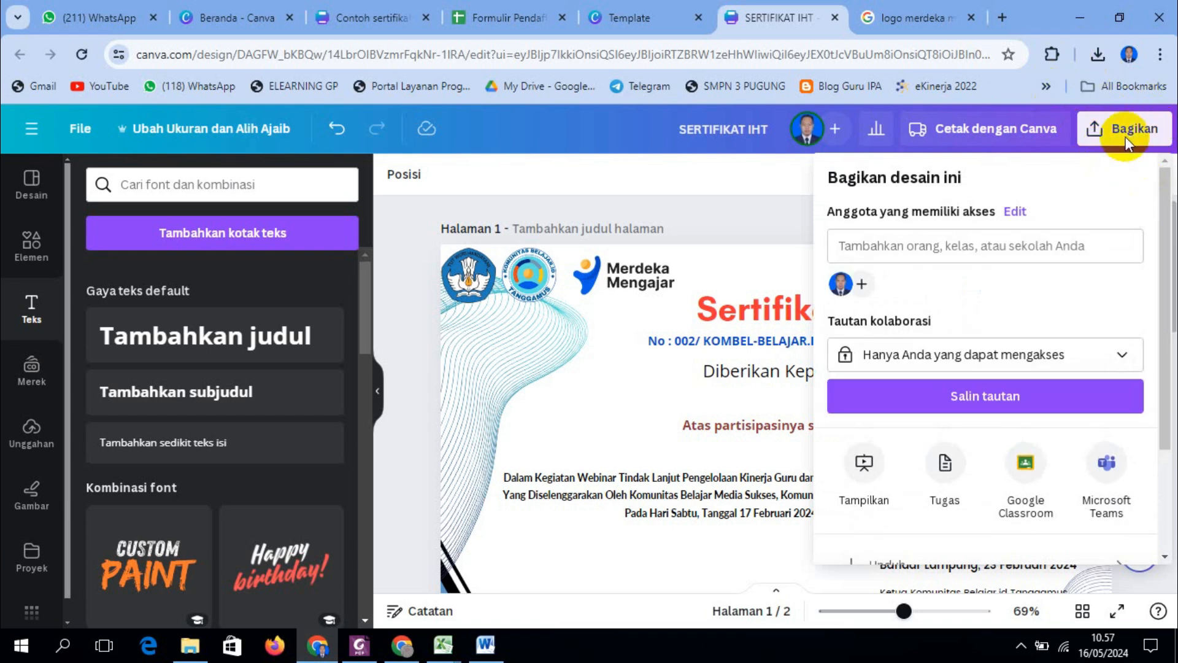
{"action": "scroll", "coordinate": [1015, 297], "scroll_direction": "down", "scroll_amount": 2}
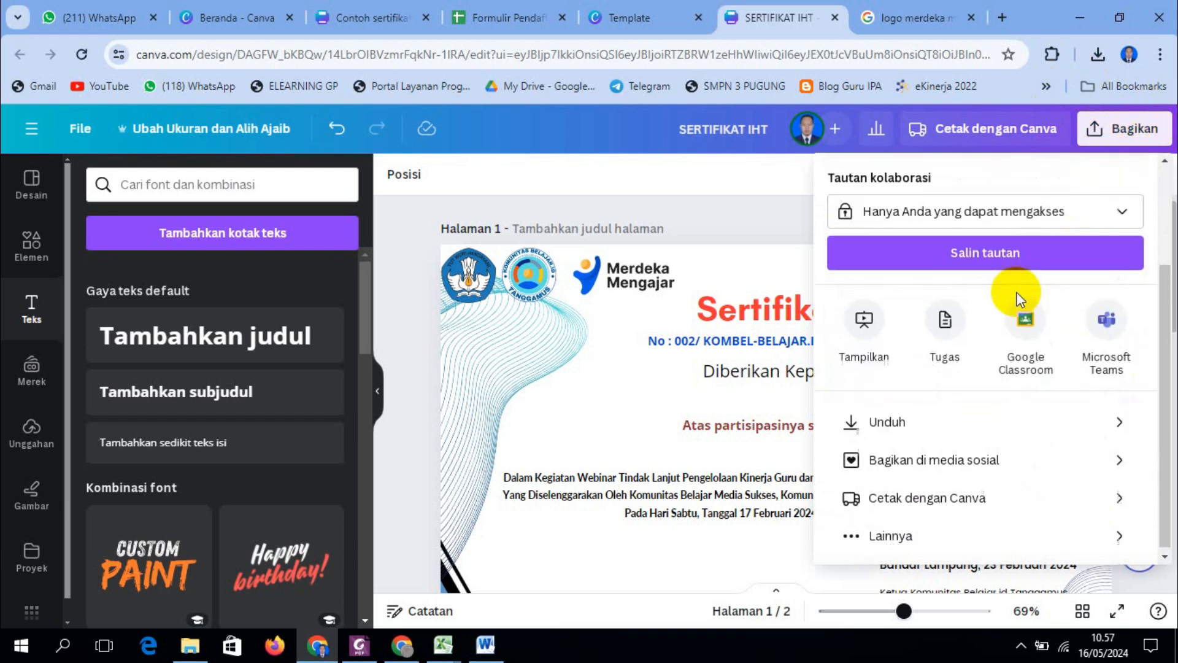
{"action": "left_click", "coordinate": [920, 419]}
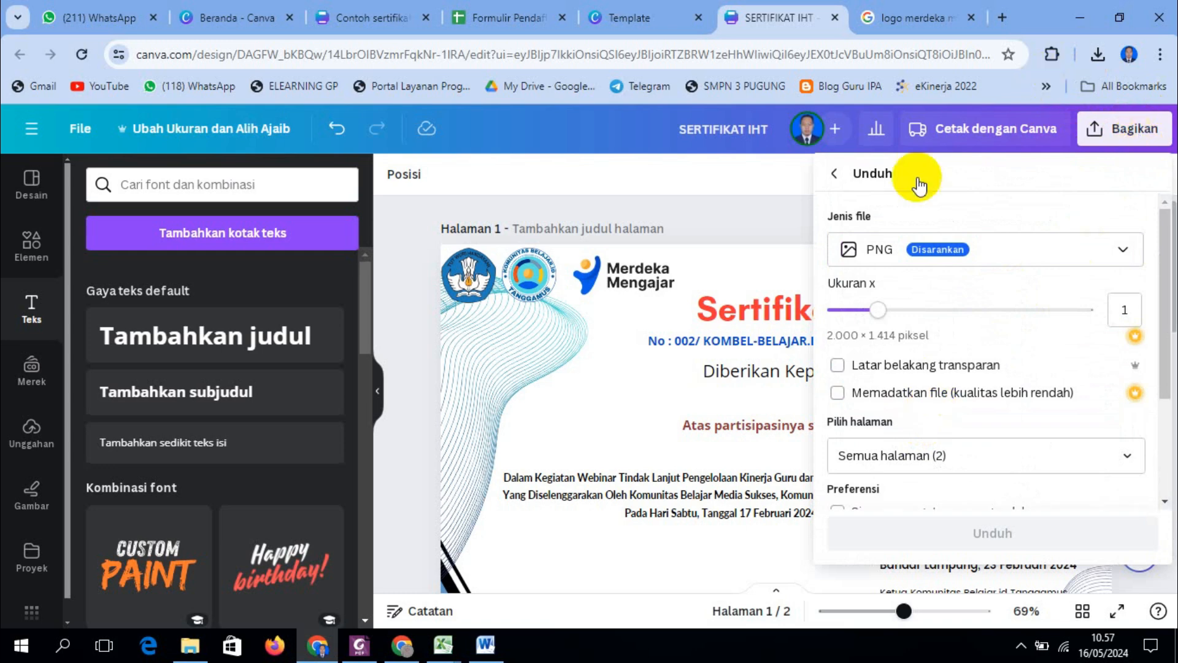
{"action": "left_click", "coordinate": [1121, 251]}
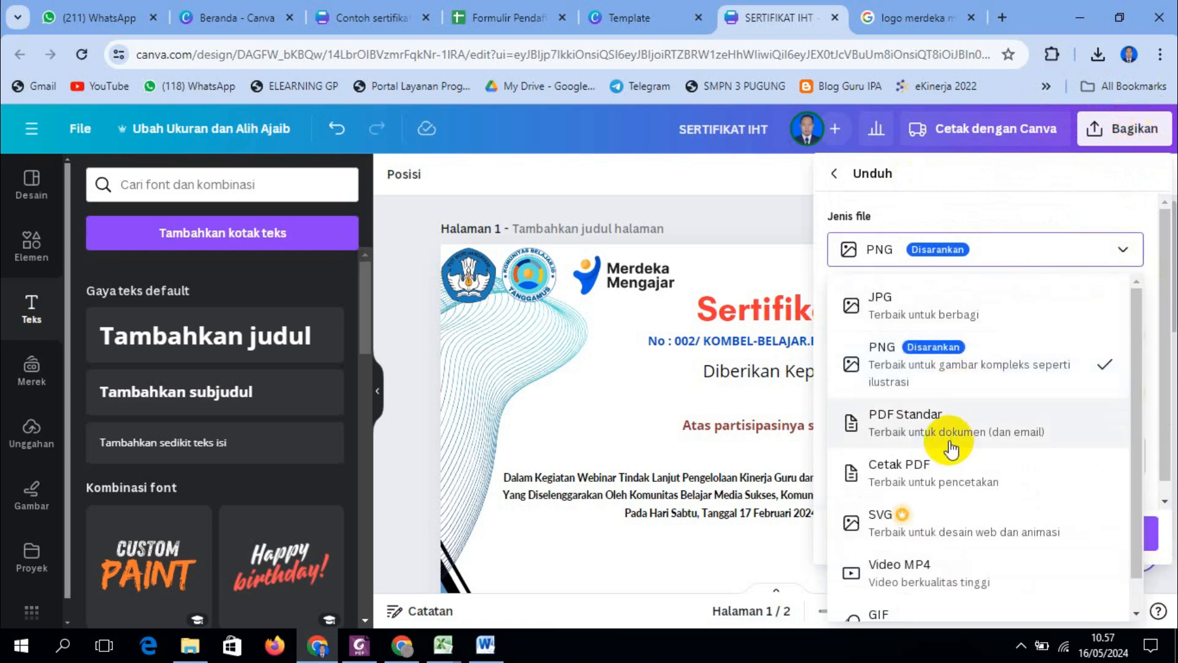
{"action": "scroll", "coordinate": [951, 448], "scroll_direction": "down", "scroll_amount": 1}
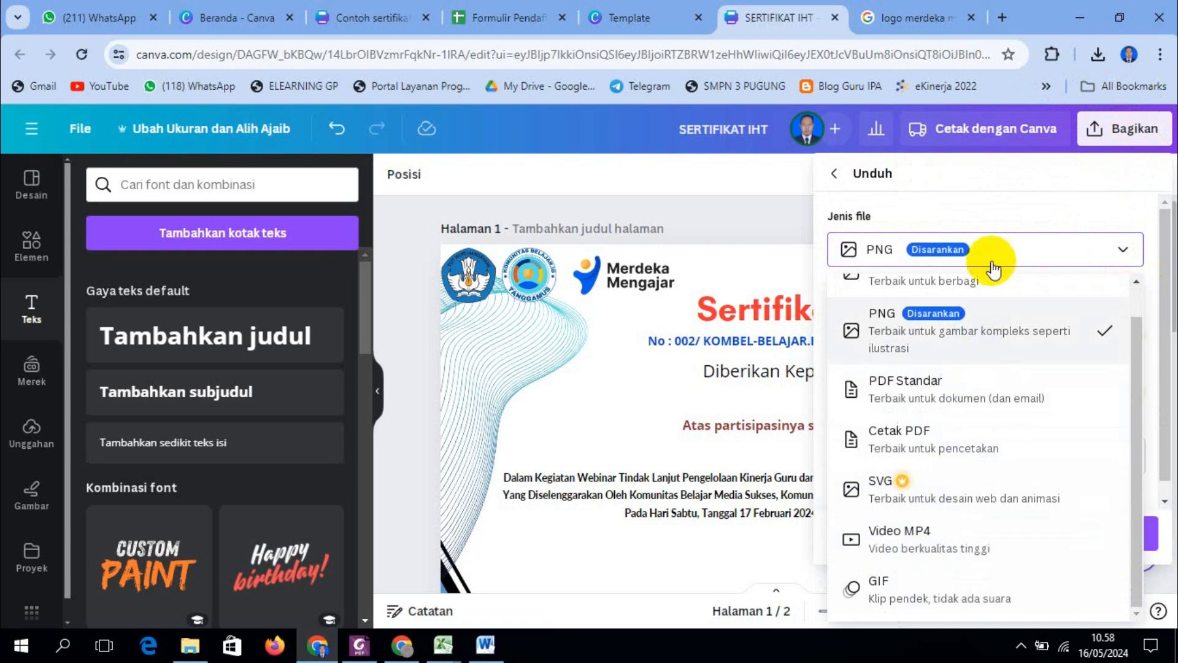
{"action": "left_click", "coordinate": [1014, 337]}
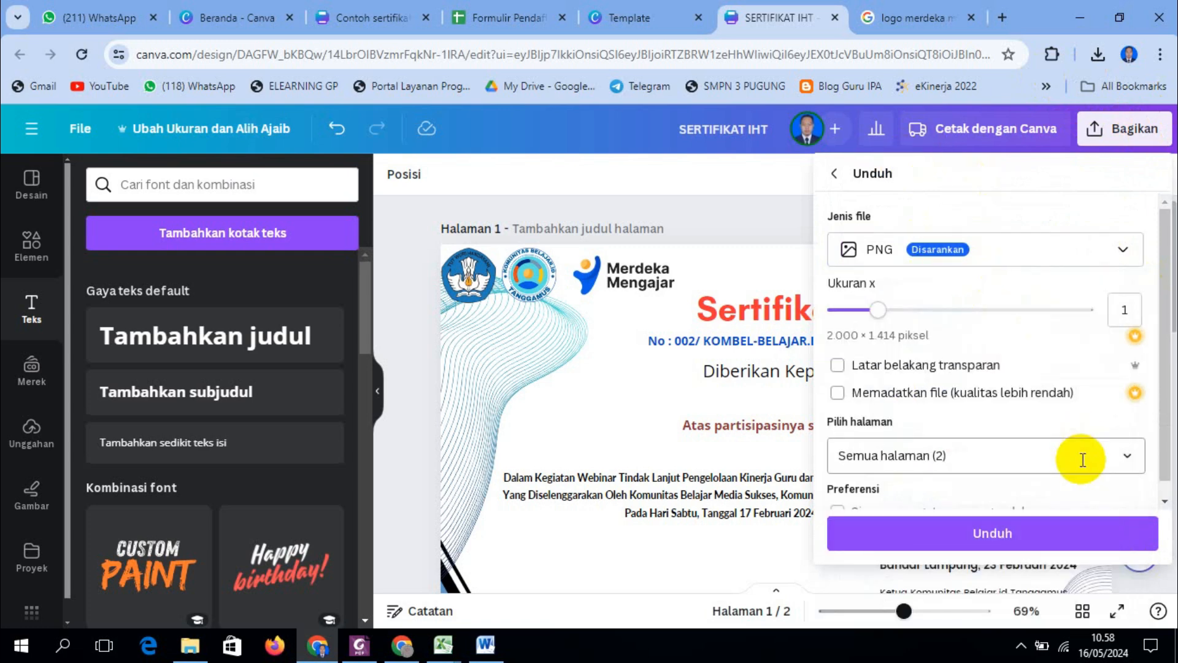
{"action": "scroll", "coordinate": [1078, 452], "scroll_direction": "down", "scroll_amount": 1}
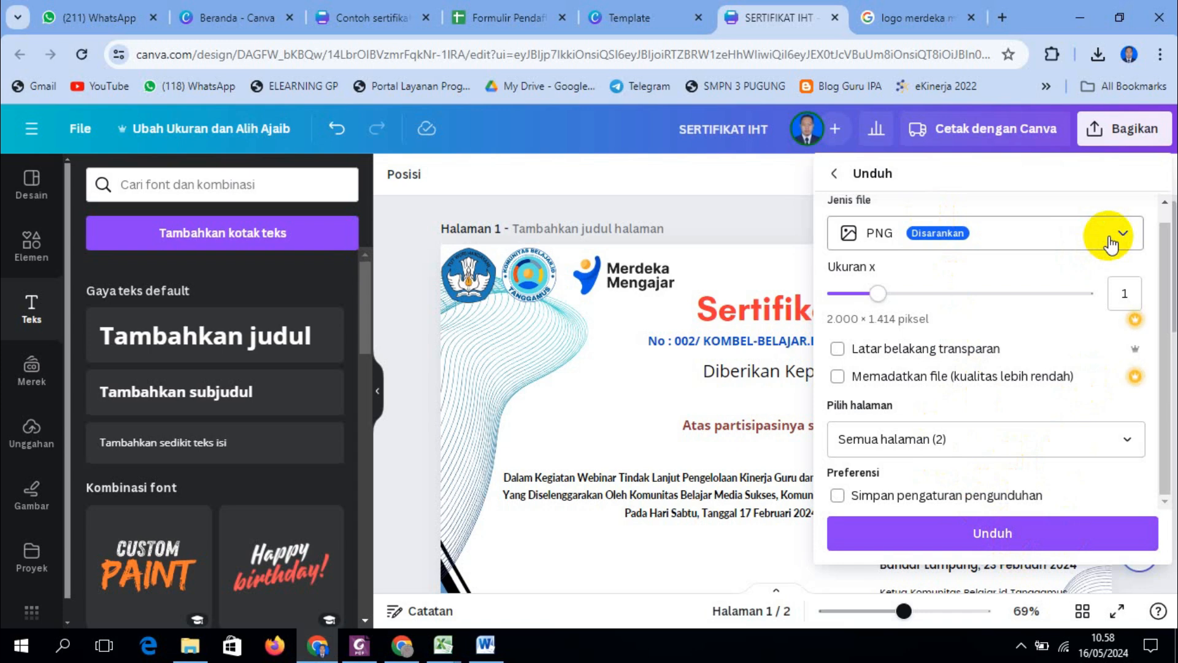
{"action": "left_click", "coordinate": [1005, 540]}
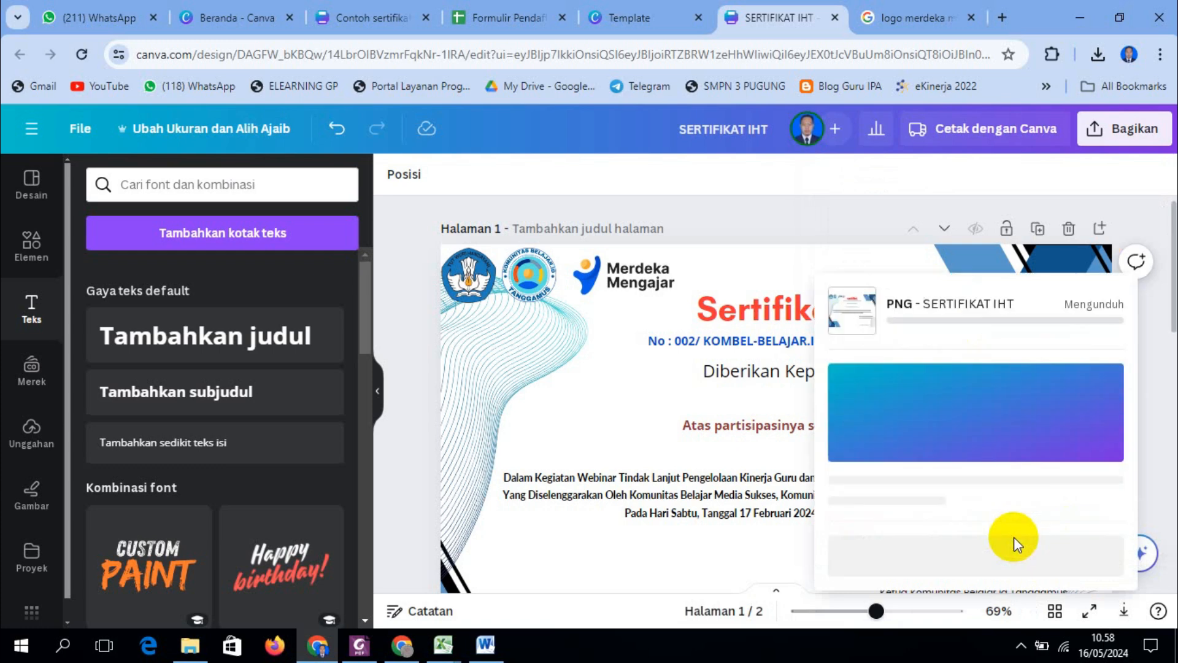
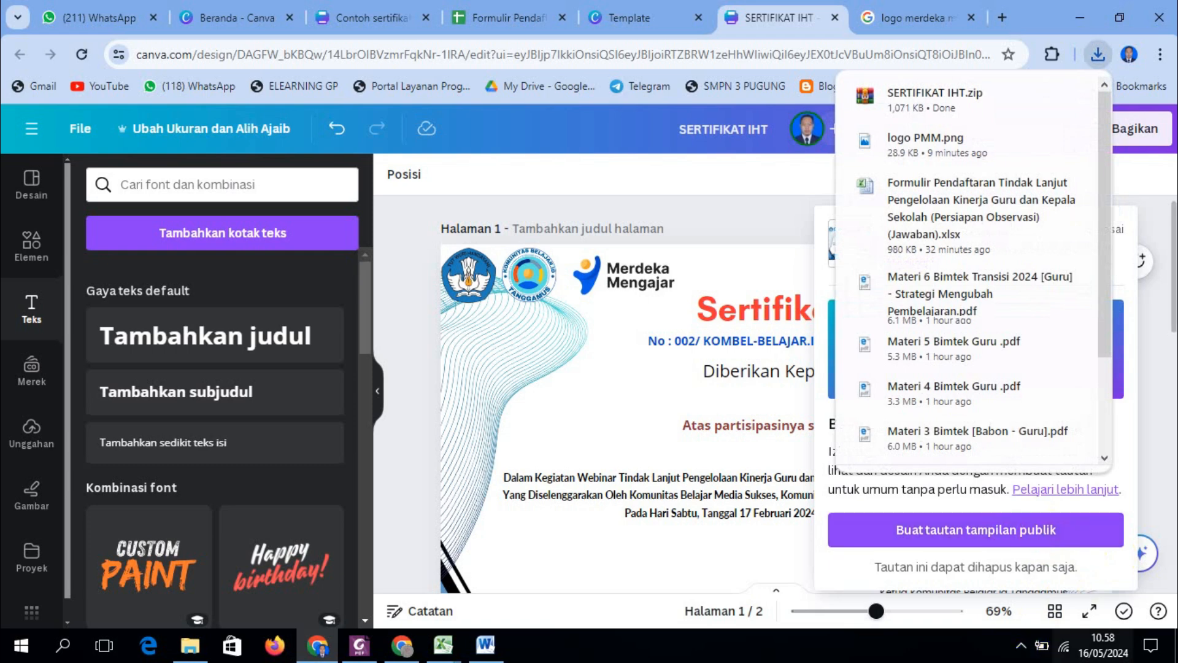
In File Explorer, move the SERTIFIKAT IHT zip archive from Downloads into the "Contoh sertifikat massal" folder
{"action": "left_click", "coordinate": [191, 644]}
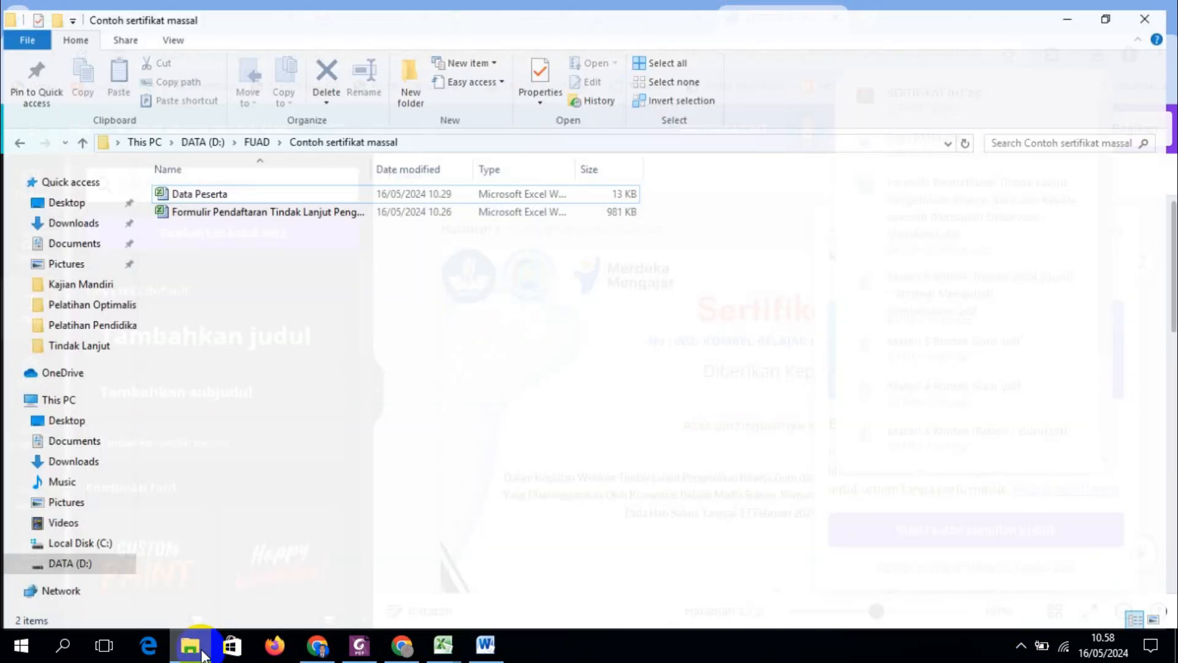
{"action": "left_click", "coordinate": [62, 216]}
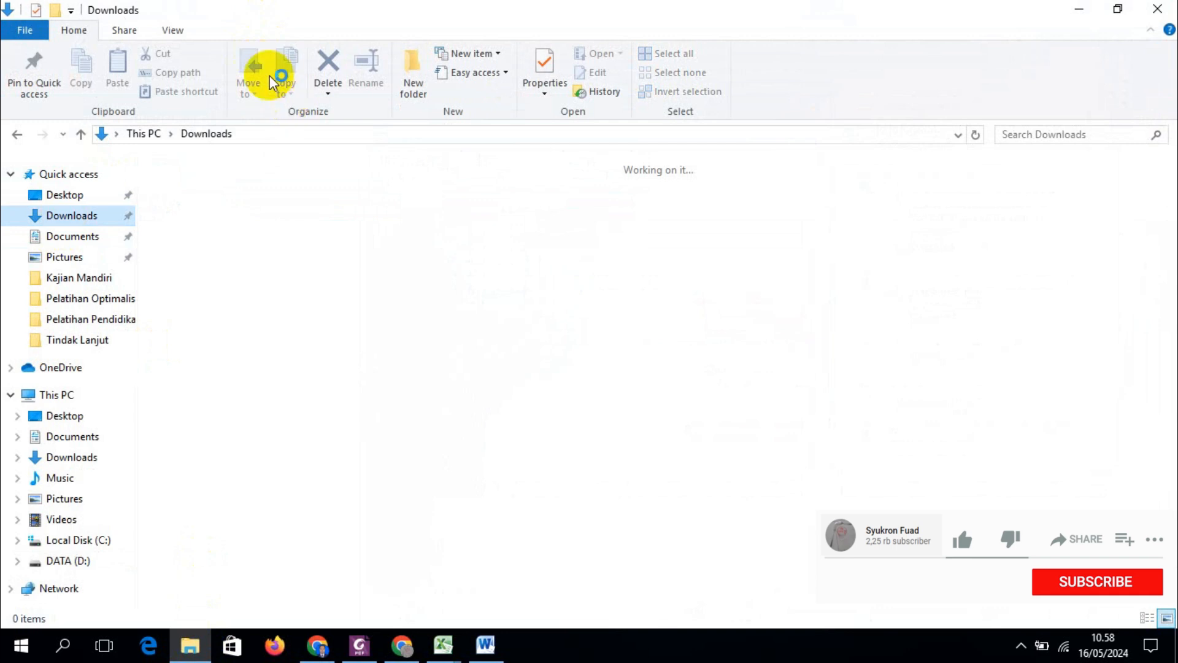
{"action": "left_click", "coordinate": [202, 222]}
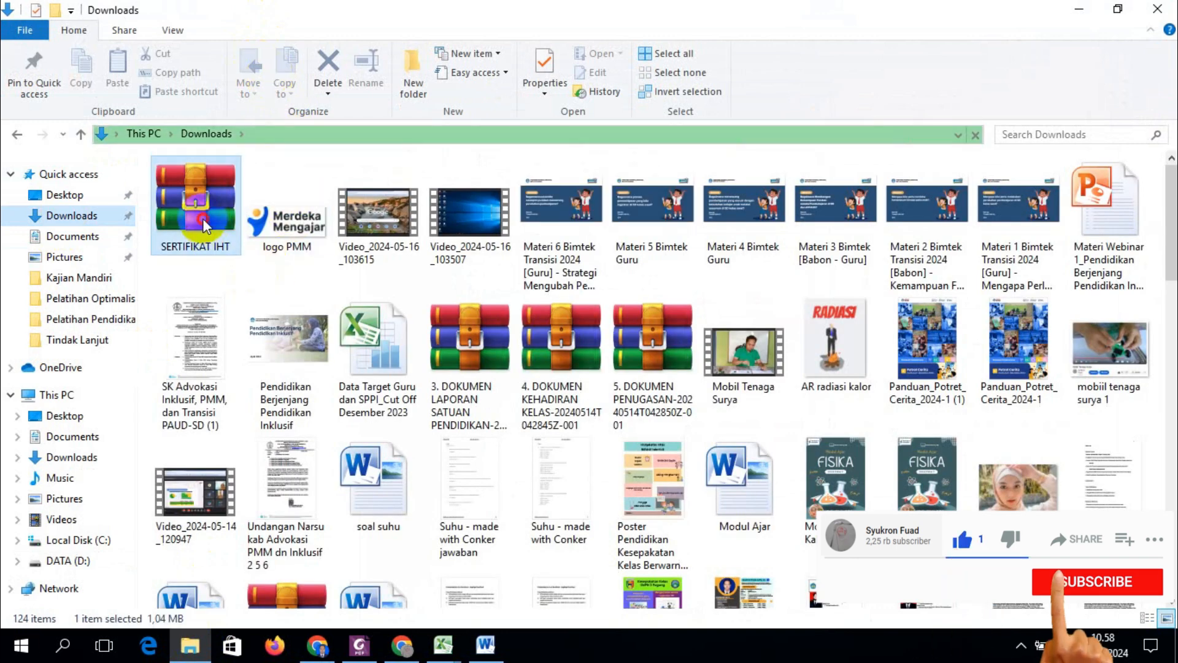
{"action": "right_click", "coordinate": [204, 223]}
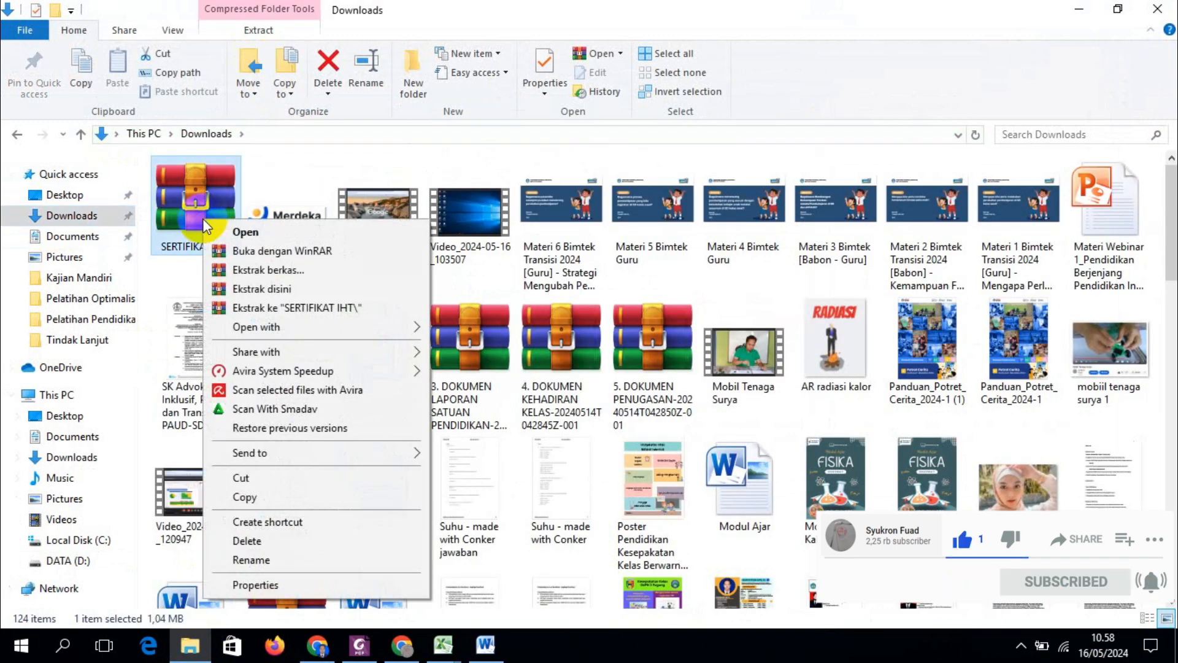
{"action": "left_click", "coordinate": [237, 478]}
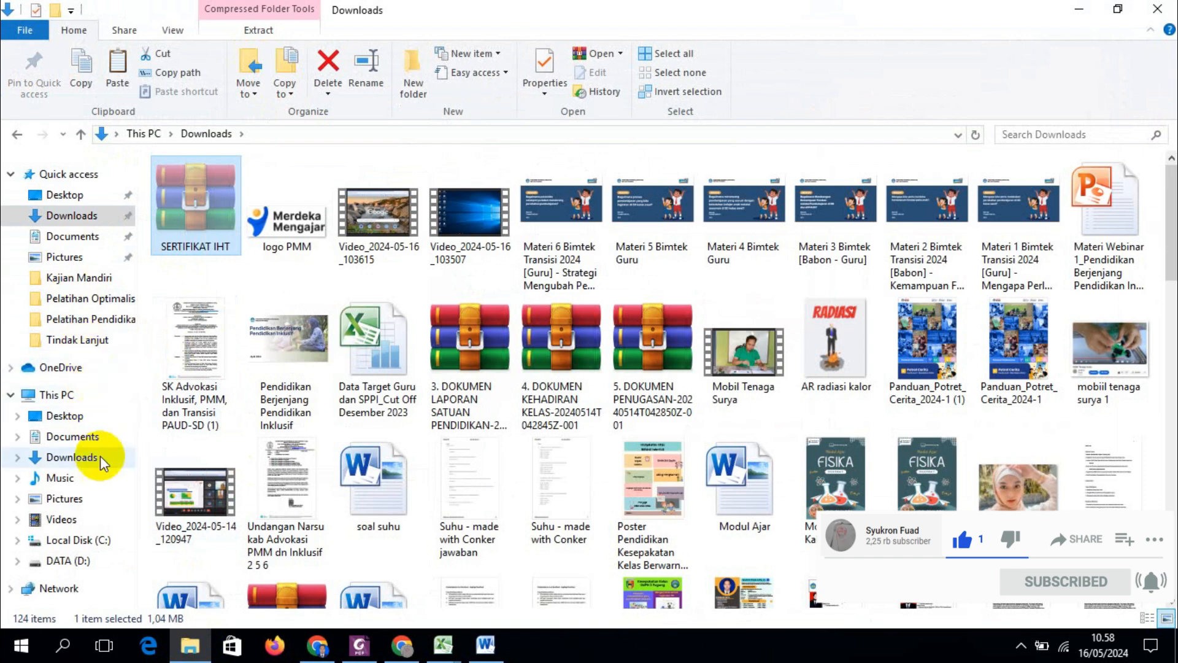
{"action": "left_click", "coordinate": [17, 134]}
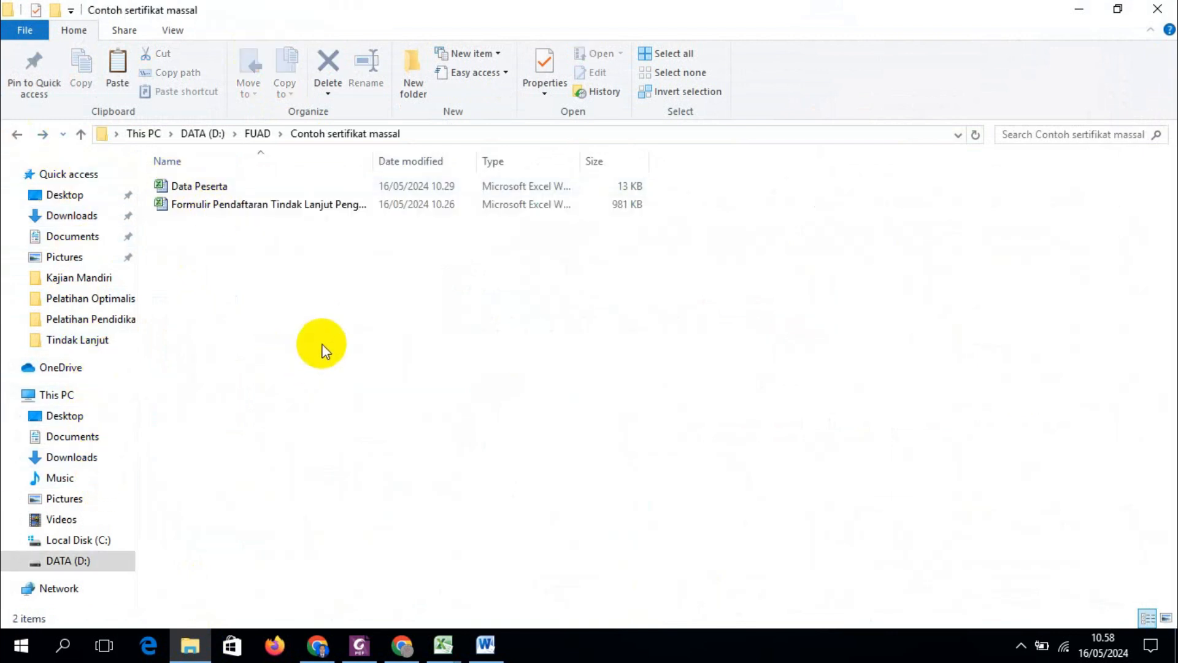
{"action": "key", "text": "ctrl+v"}
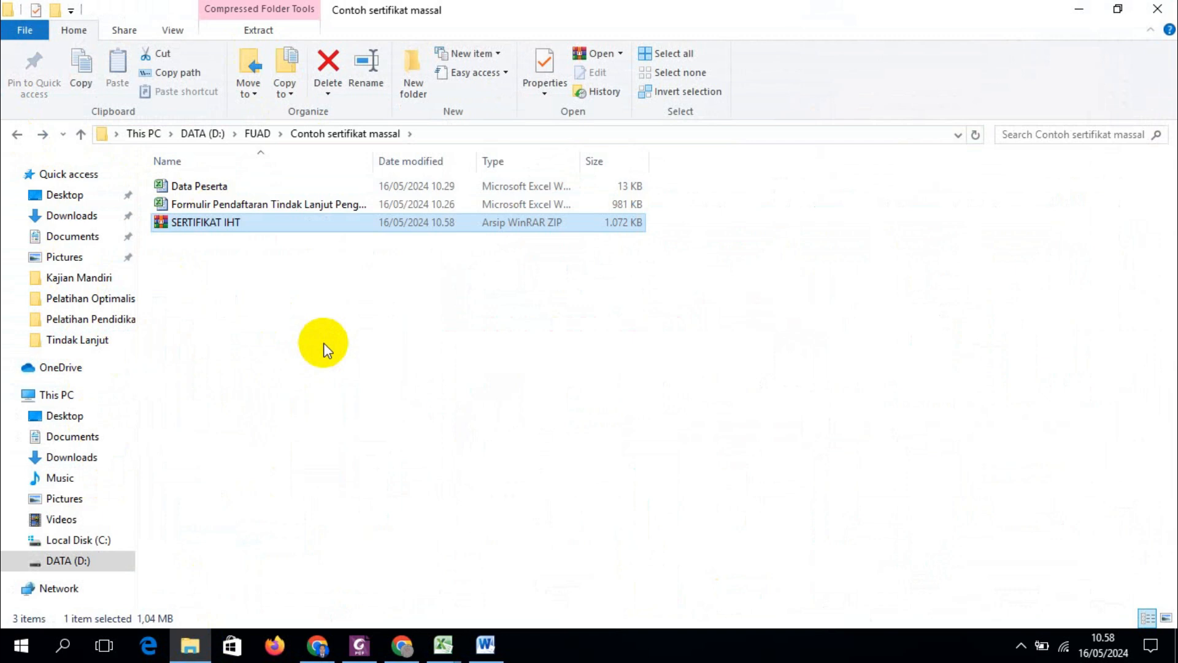
{"action": "left_click", "coordinate": [324, 341]}
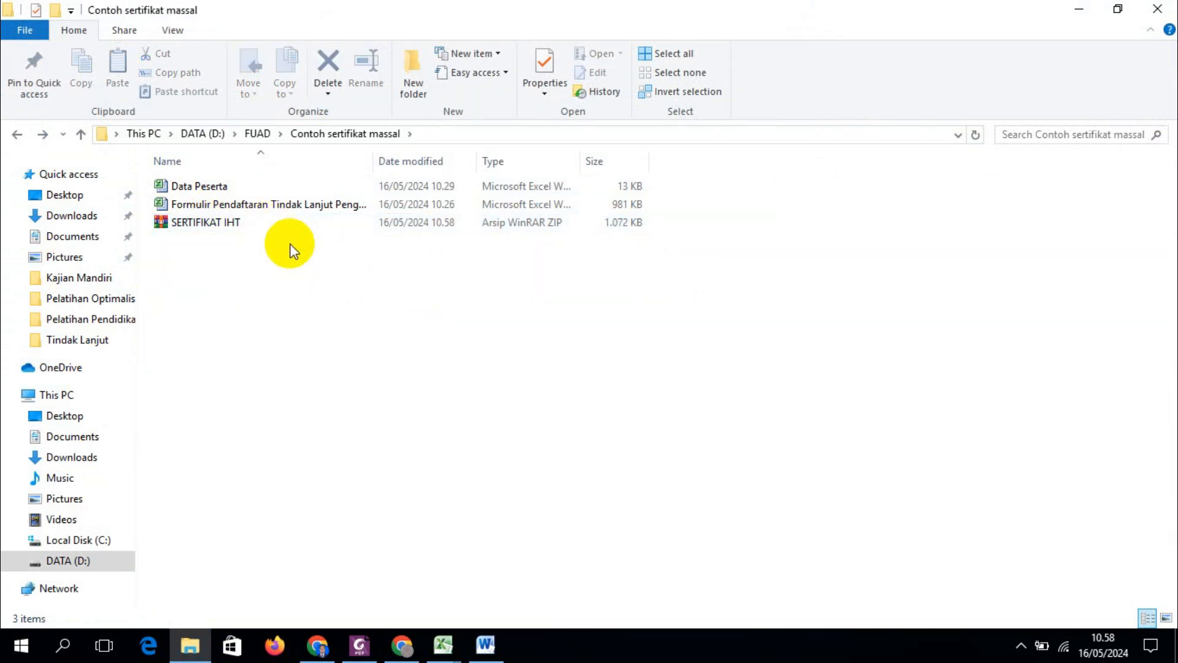
Extract the SERTIFIKAT IHT archive into the current folder and display the files as large thumbnails
{"action": "left_click", "coordinate": [222, 221]}
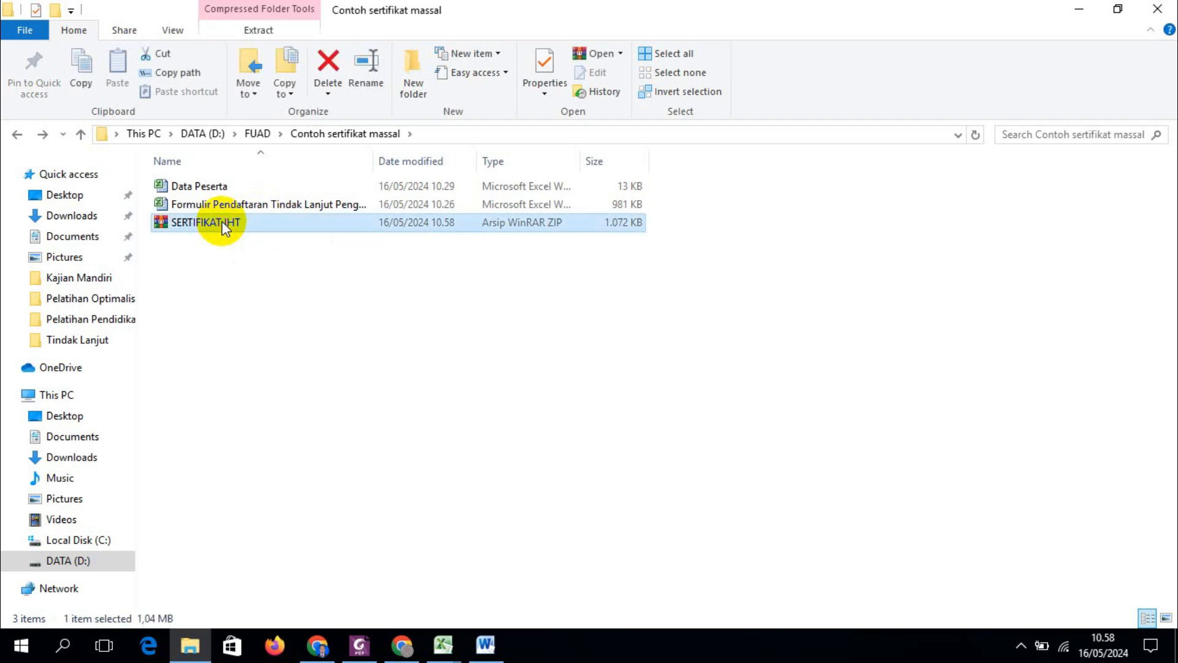
{"action": "right_click", "coordinate": [222, 226]}
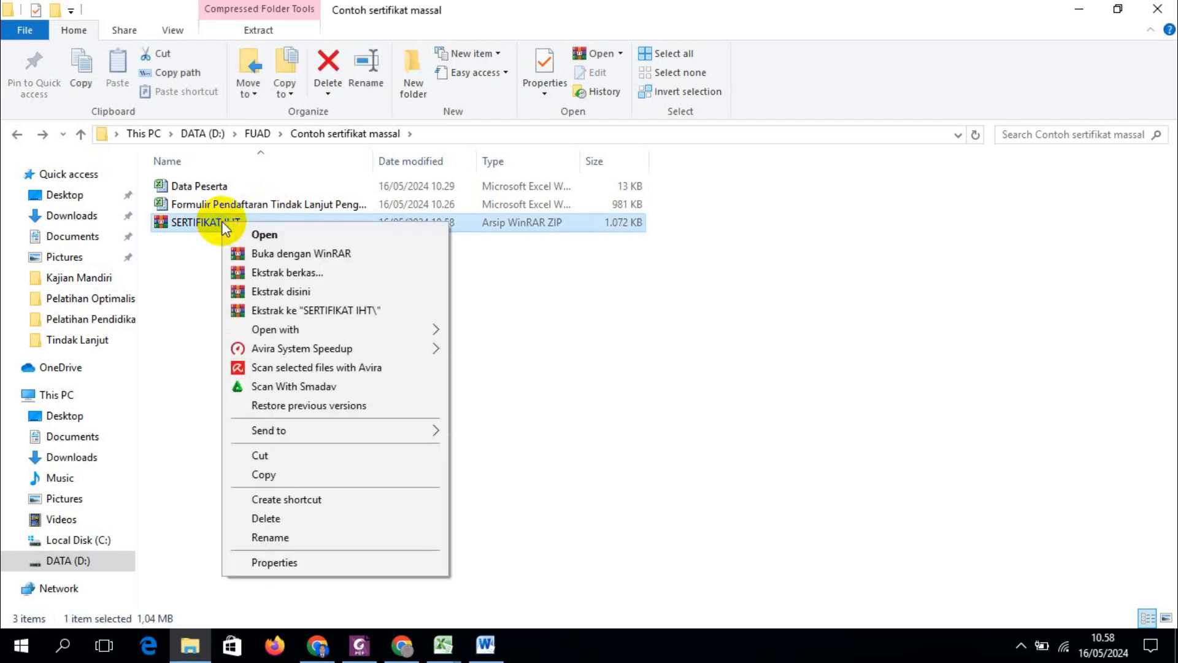
{"action": "left_click", "coordinate": [255, 293]}
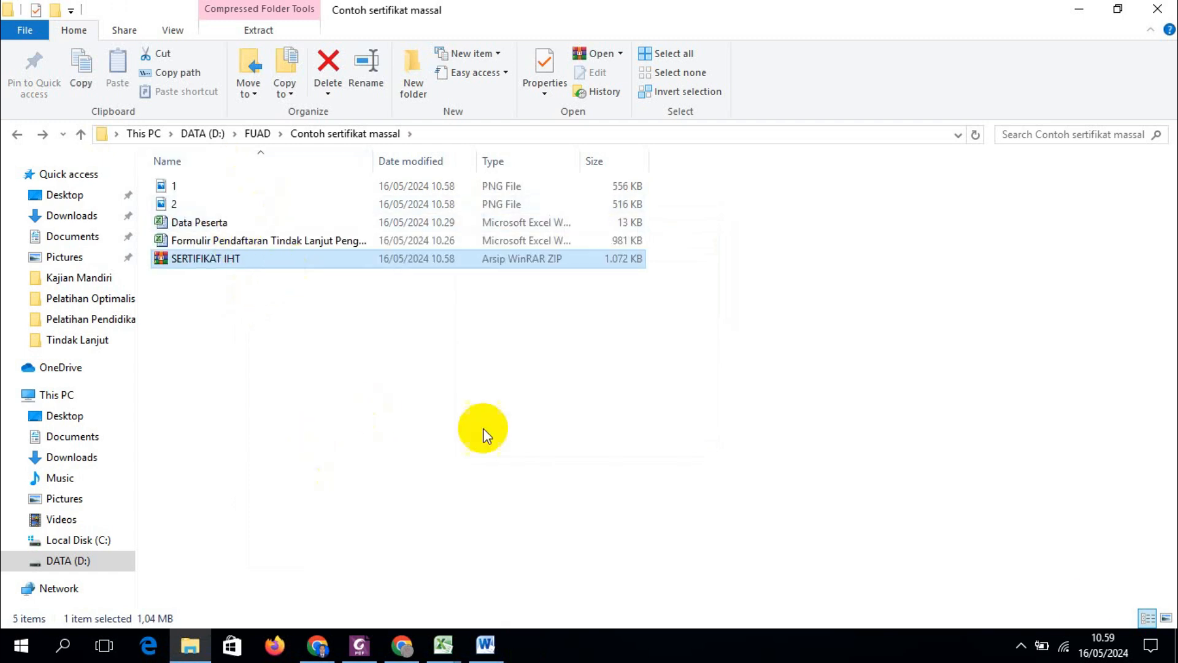
{"action": "left_click", "coordinate": [1166, 618]}
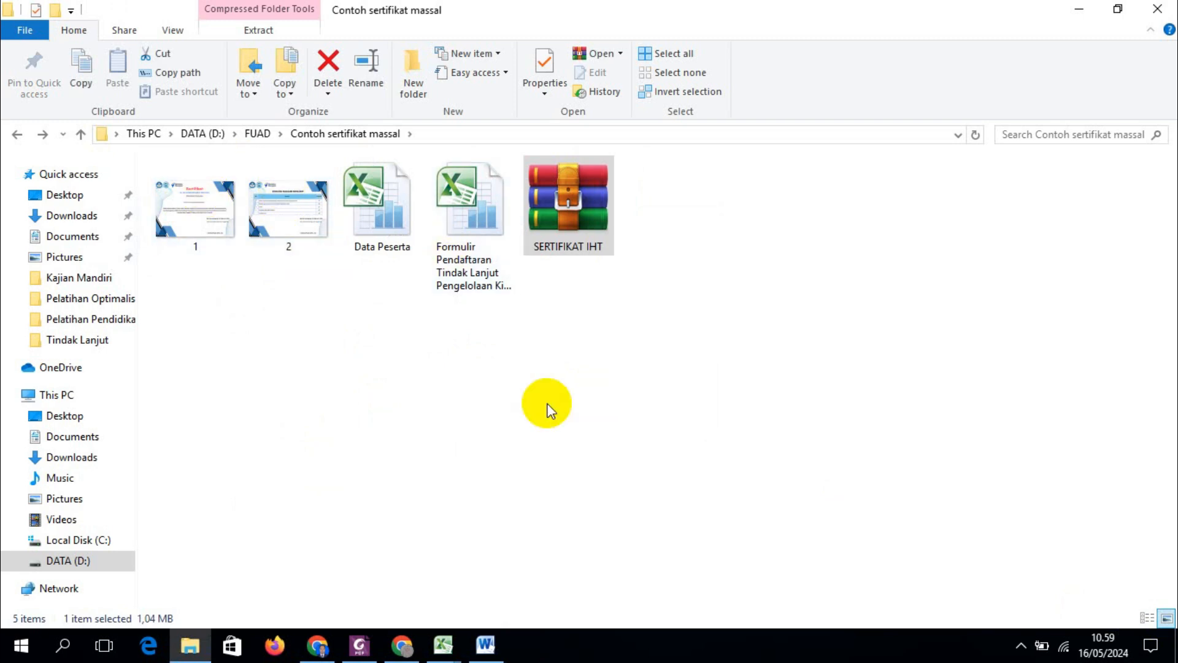
{"action": "left_click", "coordinate": [534, 433]}
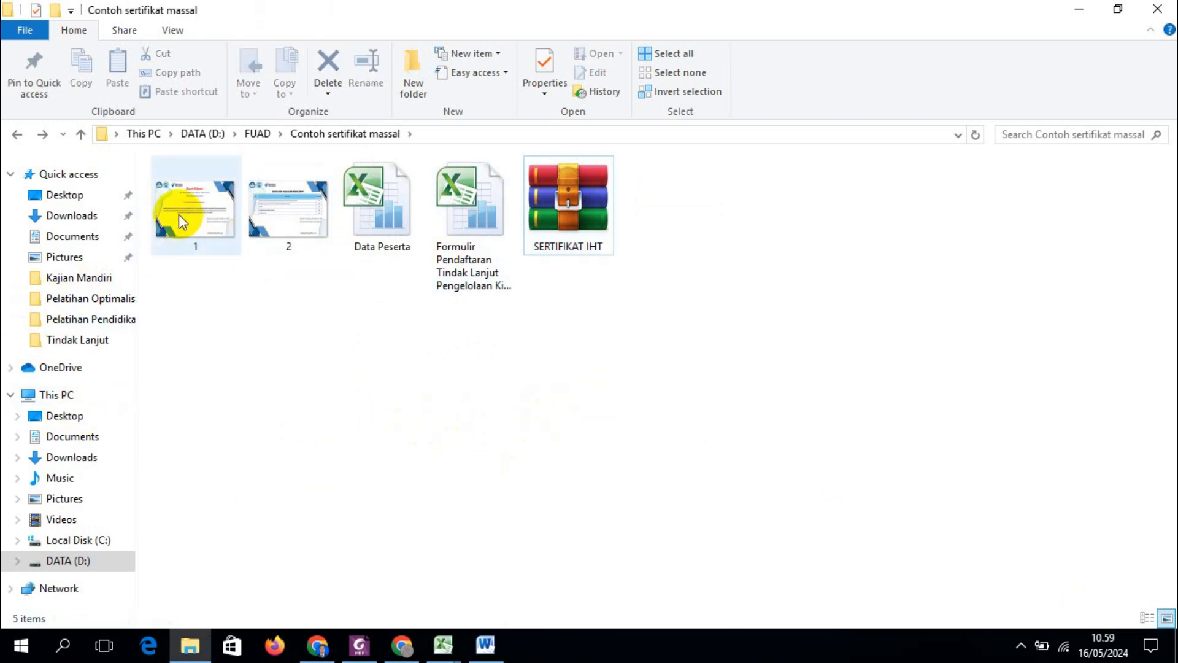
Copy certificate image 1 from the folder and paste it into Document1 in Microsoft Word
{"action": "left_click", "coordinate": [178, 219]}
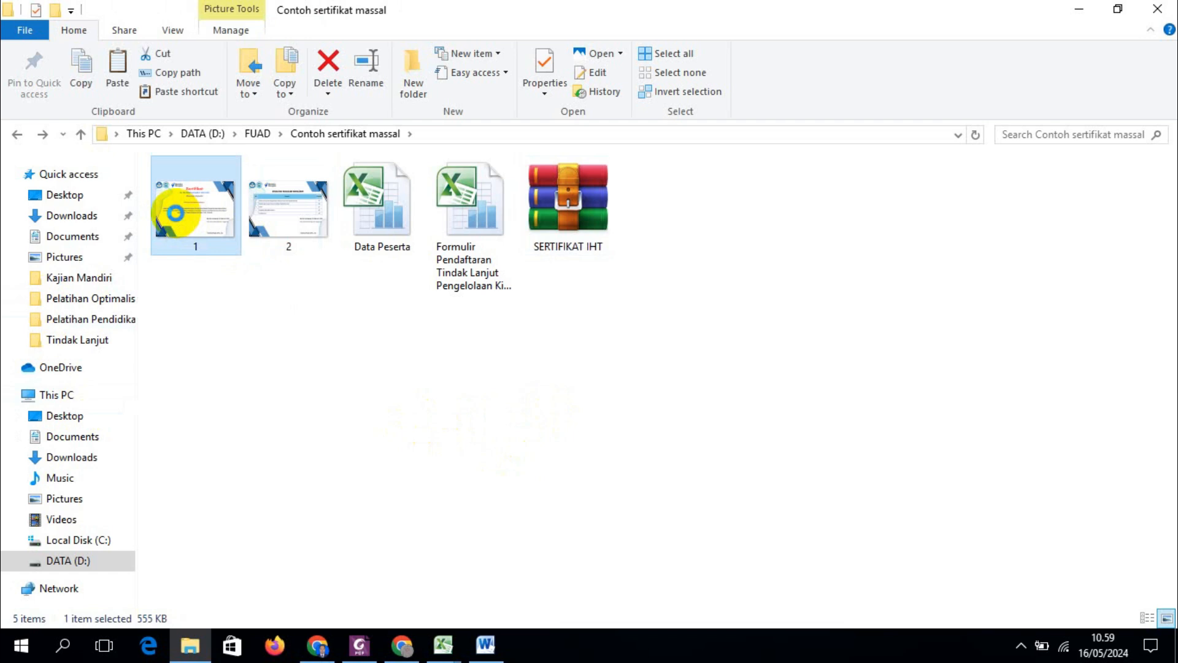
{"action": "right_click", "coordinate": [175, 212]}
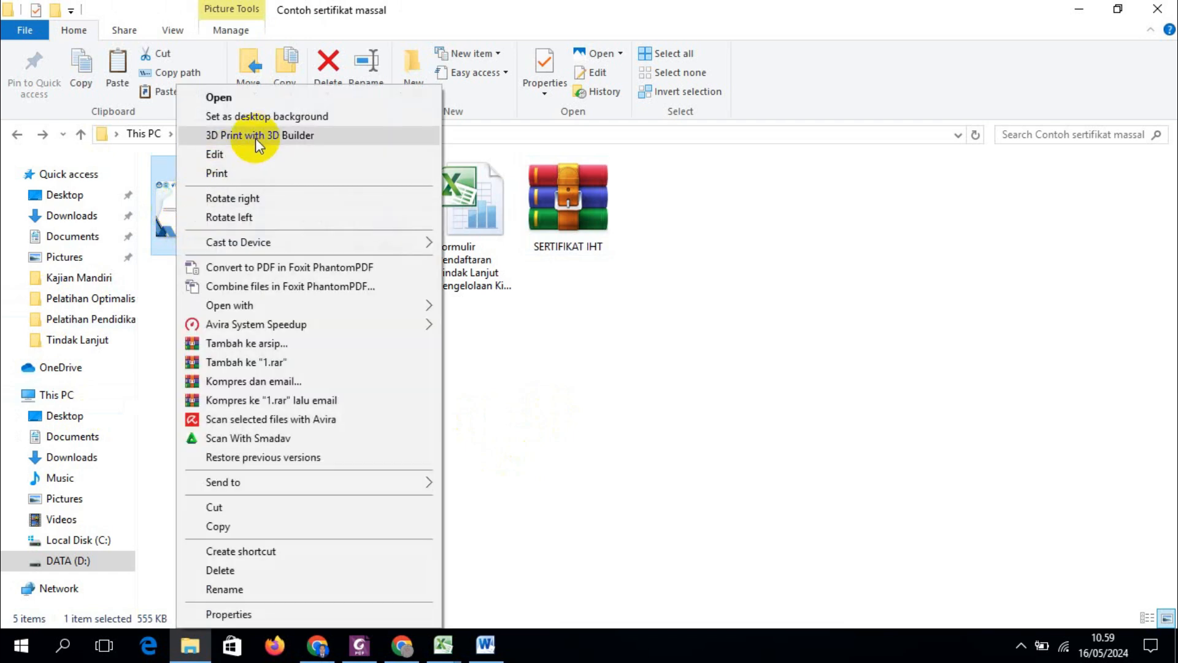
{"action": "left_click", "coordinate": [226, 527]}
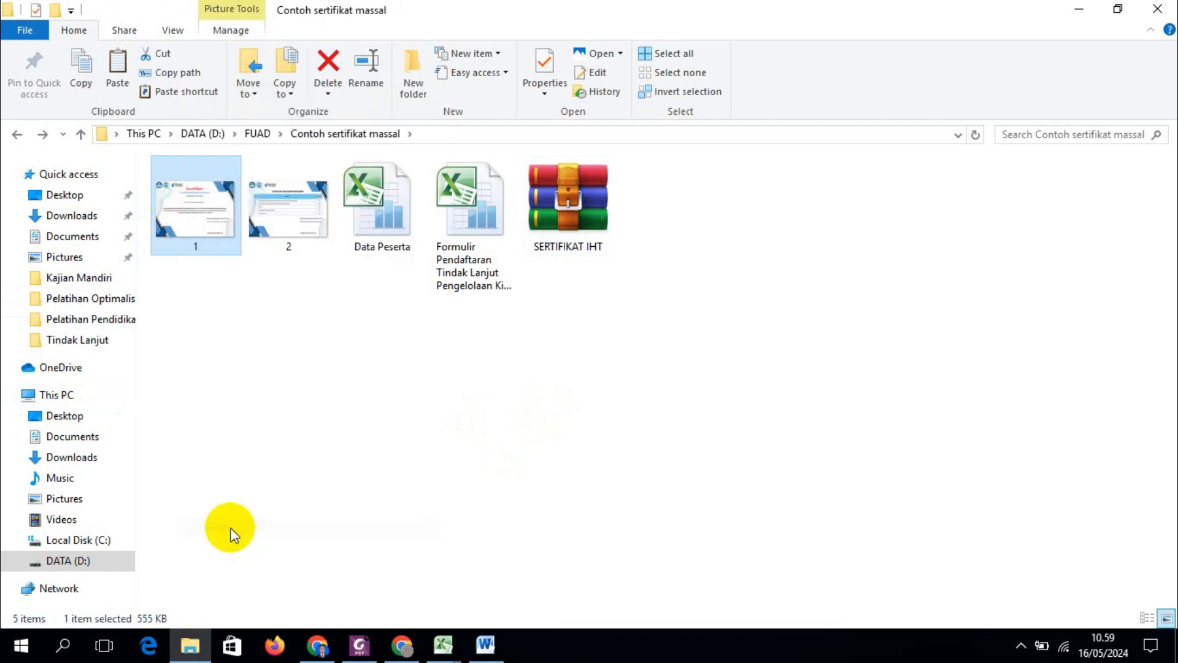
{"action": "left_click", "coordinate": [484, 646]}
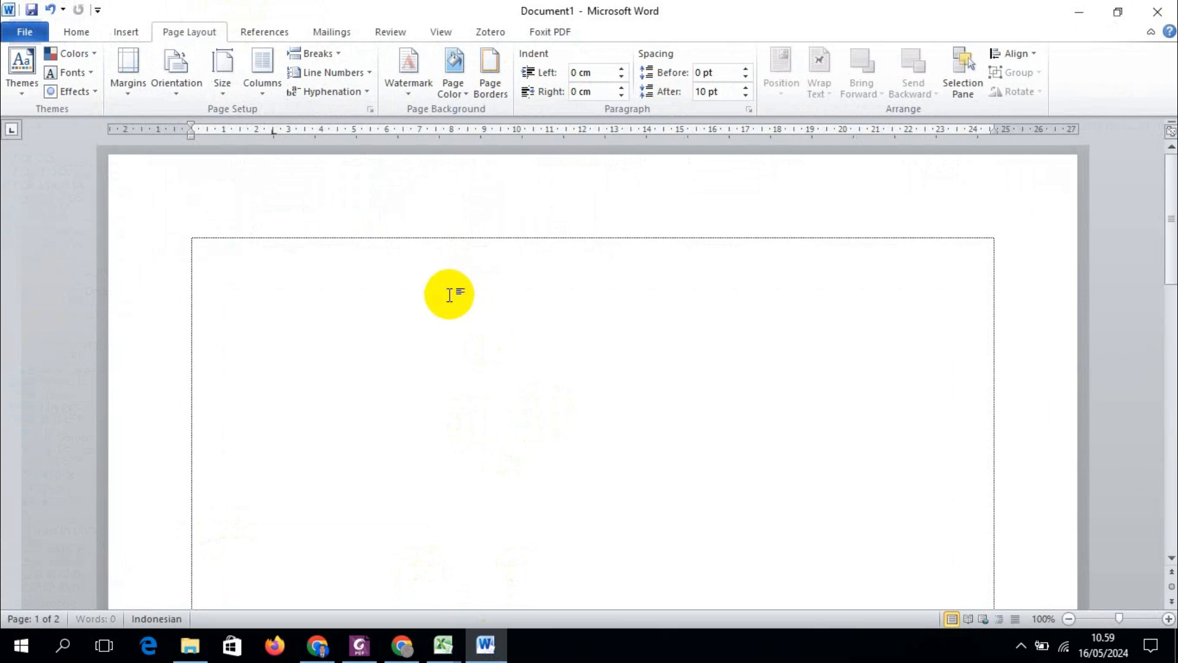
{"action": "key", "text": "ctrl+v"}
Set the text wrapping of the pasted "Sertifikat" picture to Behind Text
{"action": "scroll", "coordinate": [524, 329], "scroll_direction": "up", "scroll_amount": 8}
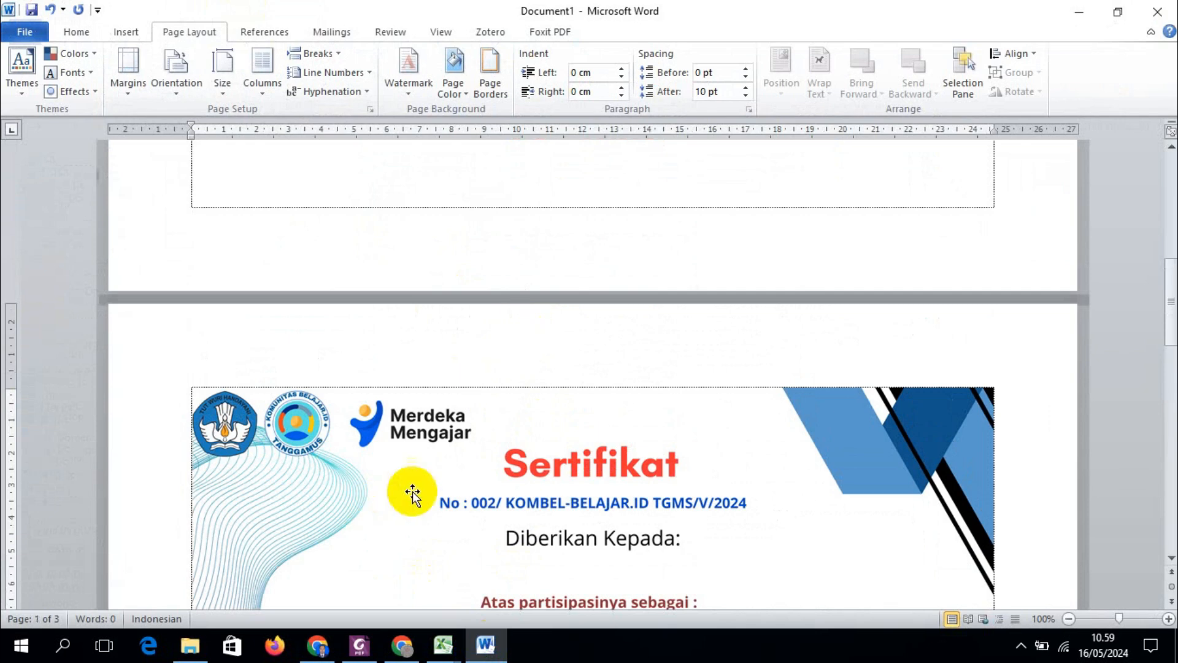
{"action": "scroll", "coordinate": [413, 494], "scroll_direction": "up", "scroll_amount": 9}
{"action": "scroll", "coordinate": [501, 448], "scroll_direction": "down", "scroll_amount": 12}
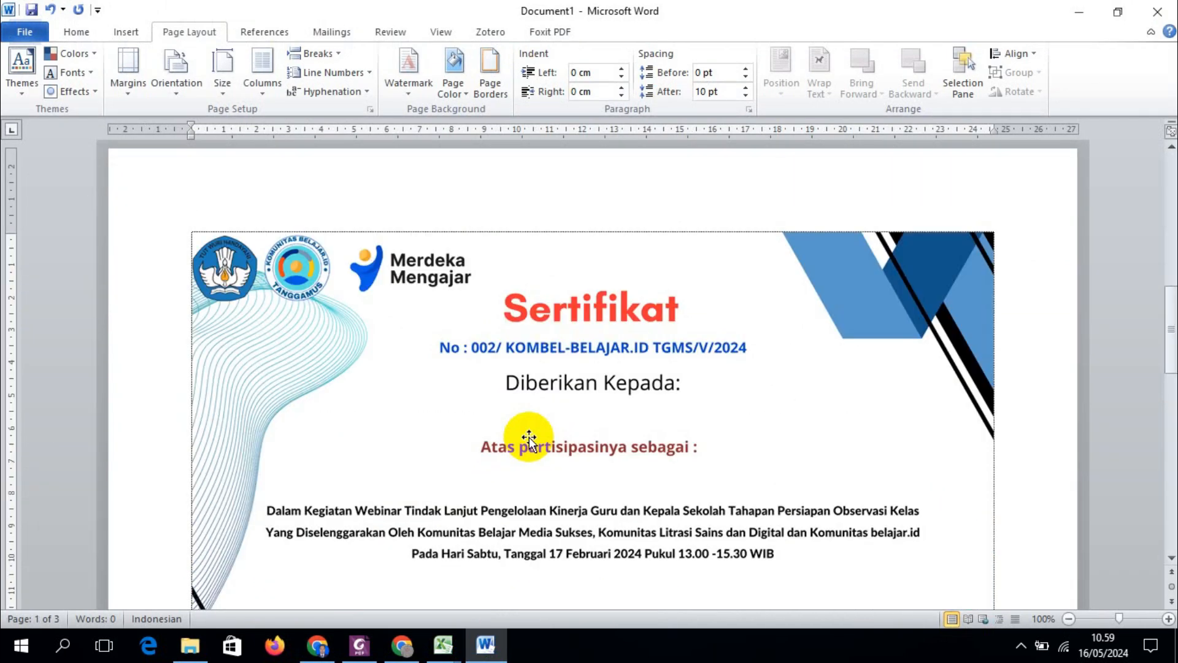
{"action": "scroll", "coordinate": [534, 429], "scroll_direction": "up", "scroll_amount": 10}
{"action": "scroll", "coordinate": [356, 348], "scroll_direction": "down", "scroll_amount": 5}
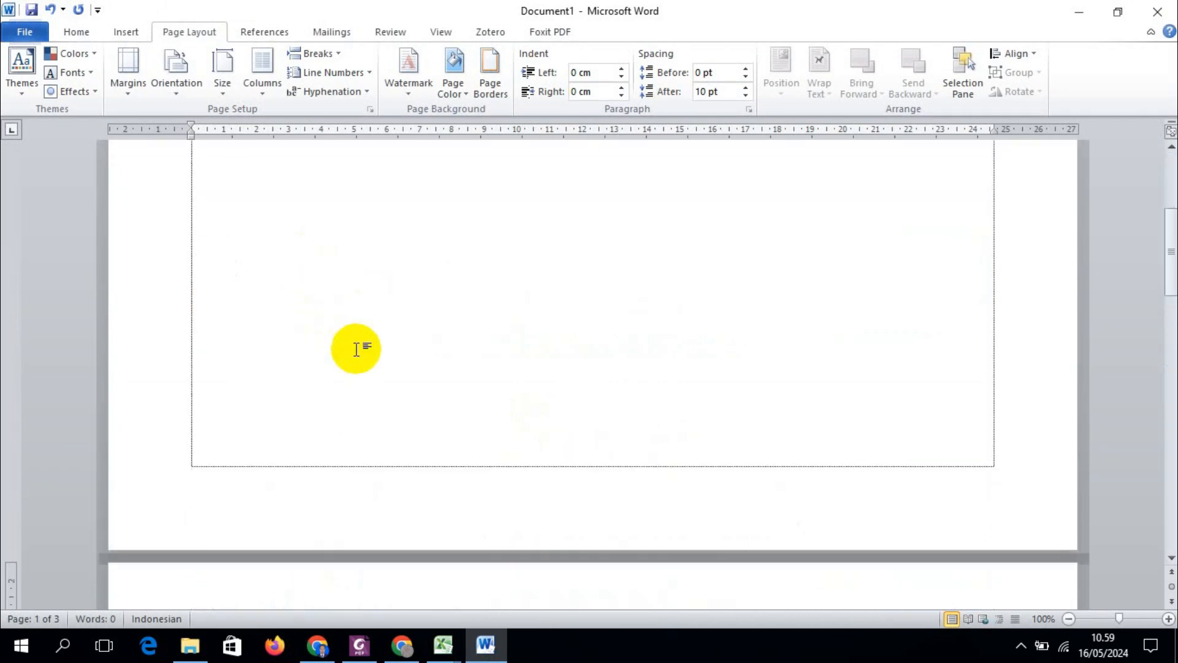
{"action": "scroll", "coordinate": [356, 349], "scroll_direction": "down", "scroll_amount": 5}
{"action": "left_click", "coordinate": [410, 411]}
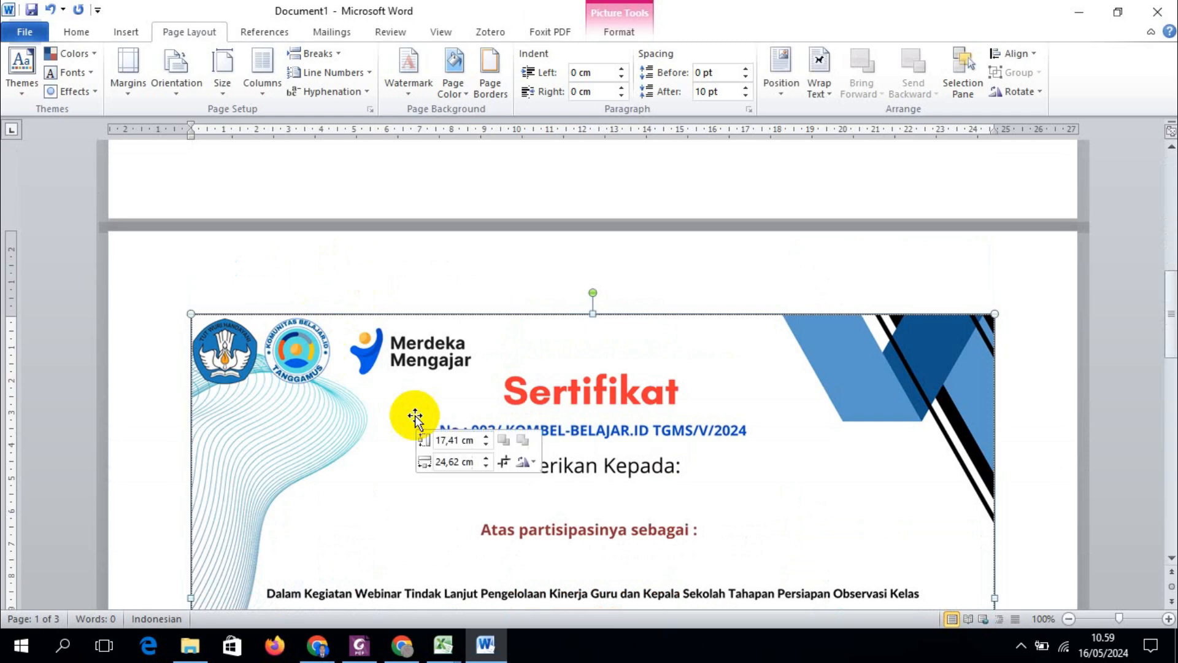
{"action": "right_click", "coordinate": [415, 418]}
{"action": "mouse_move", "coordinate": [472, 363]}
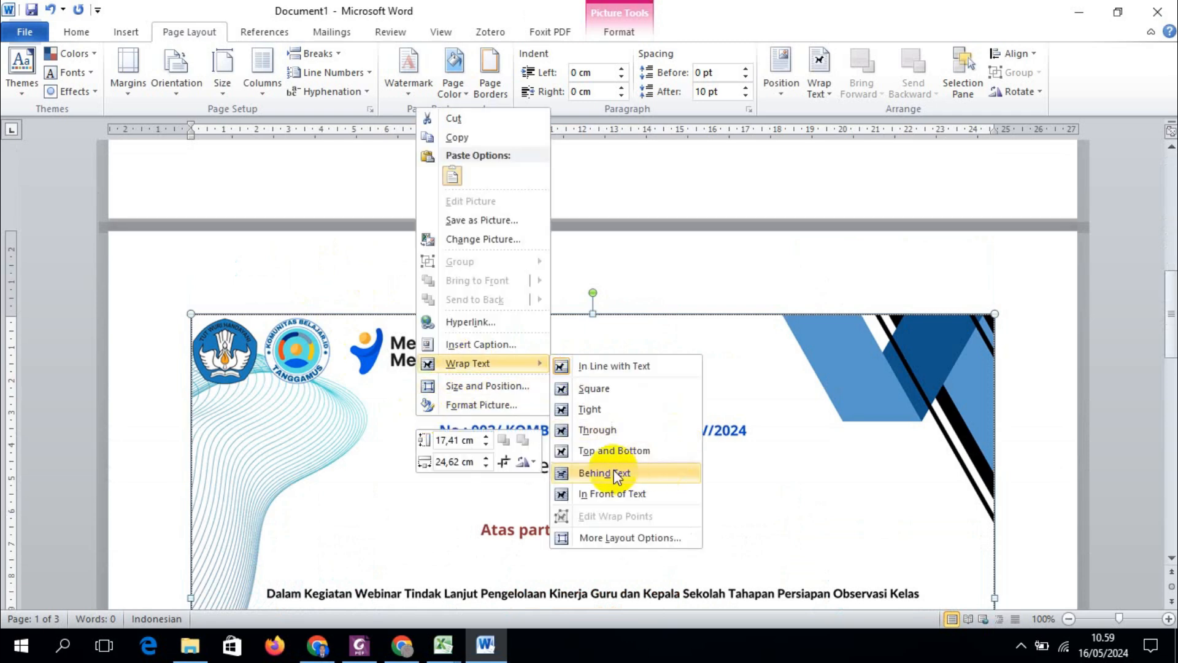
{"action": "left_click", "coordinate": [669, 473]}
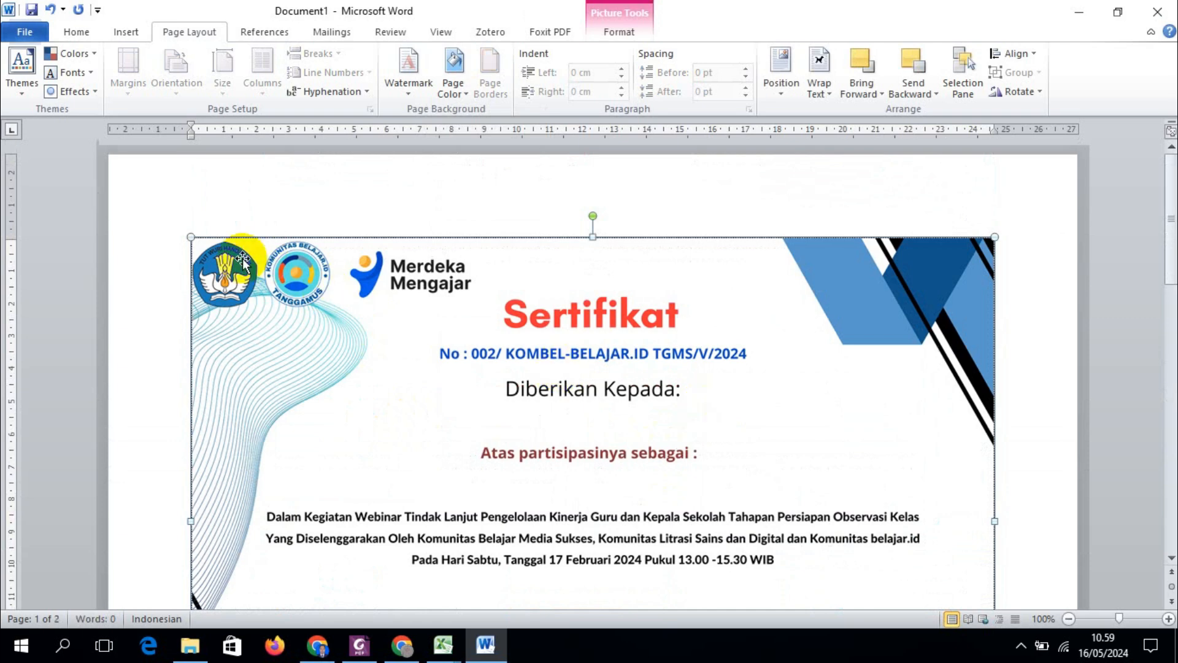
Stretch the "Sertifikat" picture beyond the margins to the edges of page 1 so it fills the whole page
{"action": "left_click_drag", "start_coordinate": [194, 237], "coordinate": [139, 176]}
{"action": "scroll", "coordinate": [988, 429], "scroll_direction": "down", "scroll_amount": 6}
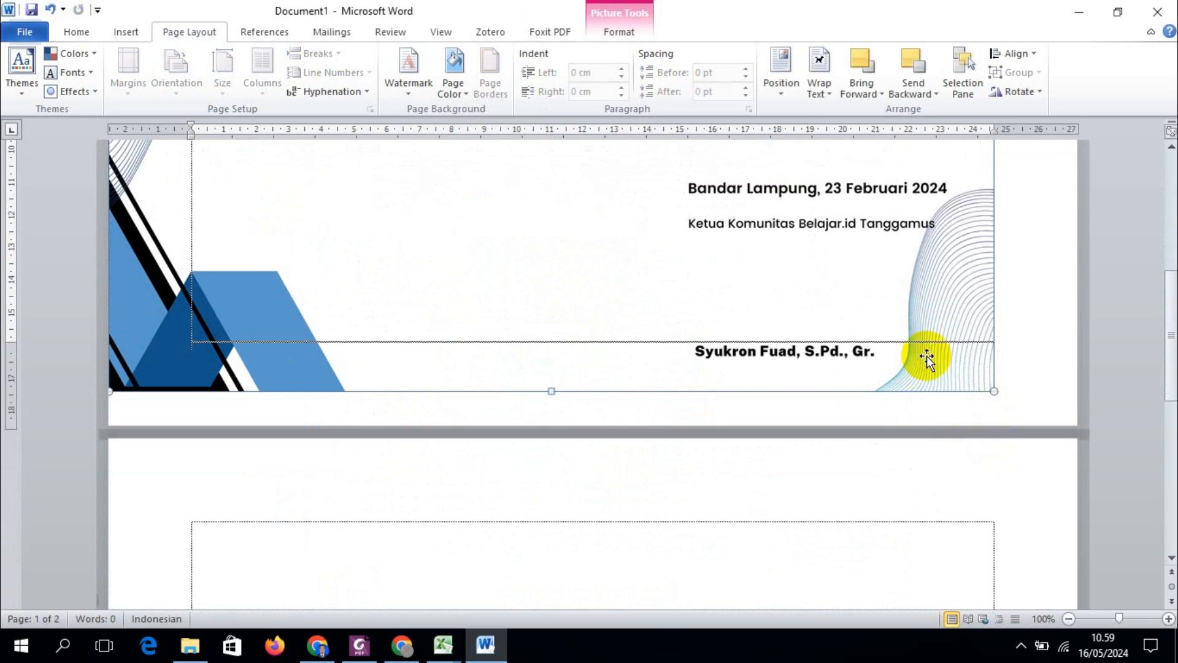
{"action": "left_click_drag", "start_coordinate": [991, 390], "coordinate": [1004, 416]}
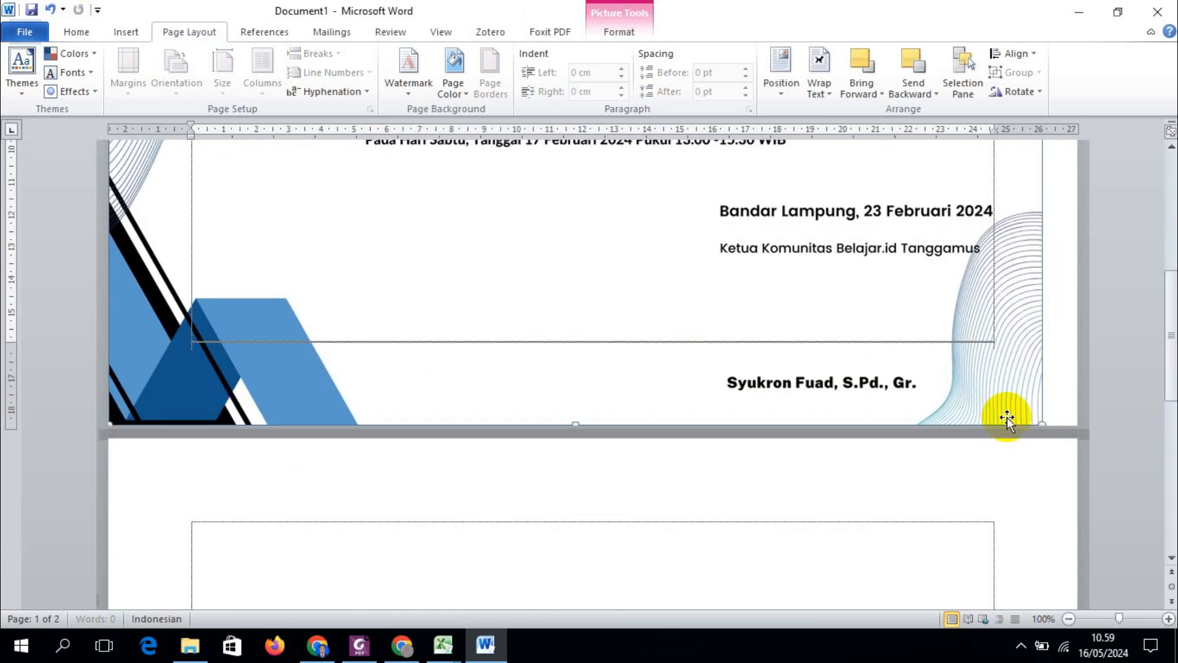
{"action": "scroll", "coordinate": [1003, 405], "scroll_direction": "up", "scroll_amount": 8}
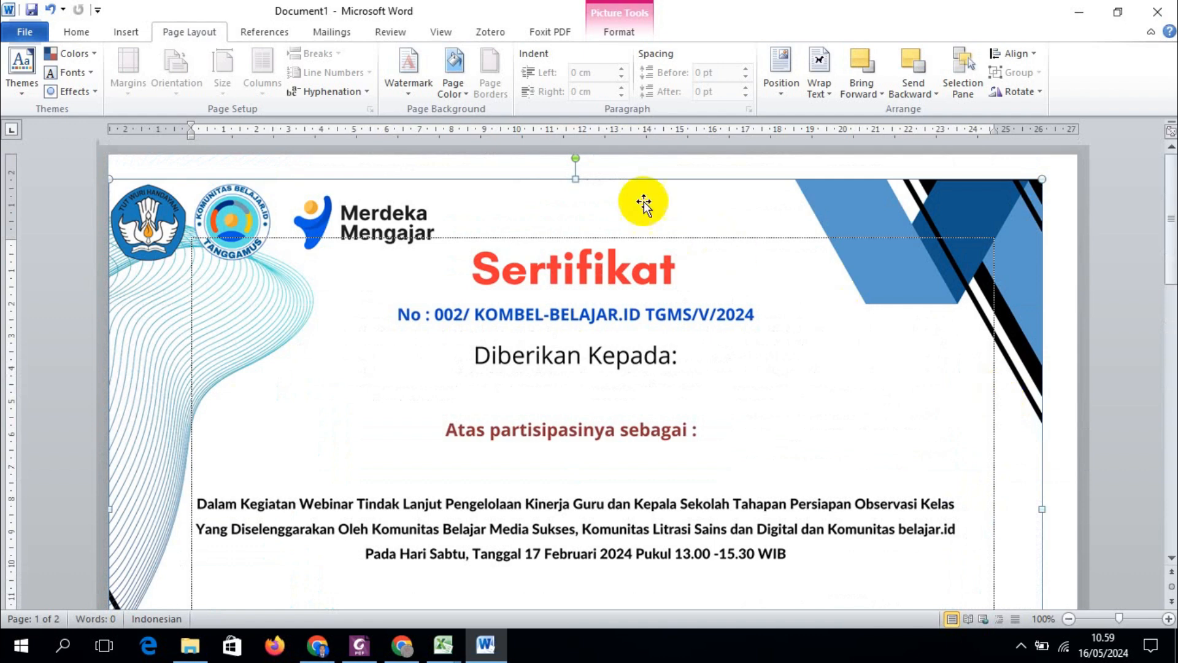
{"action": "left_click_drag", "start_coordinate": [575, 177], "coordinate": [575, 153]}
{"action": "scroll", "coordinate": [945, 447], "scroll_direction": "down", "scroll_amount": 1}
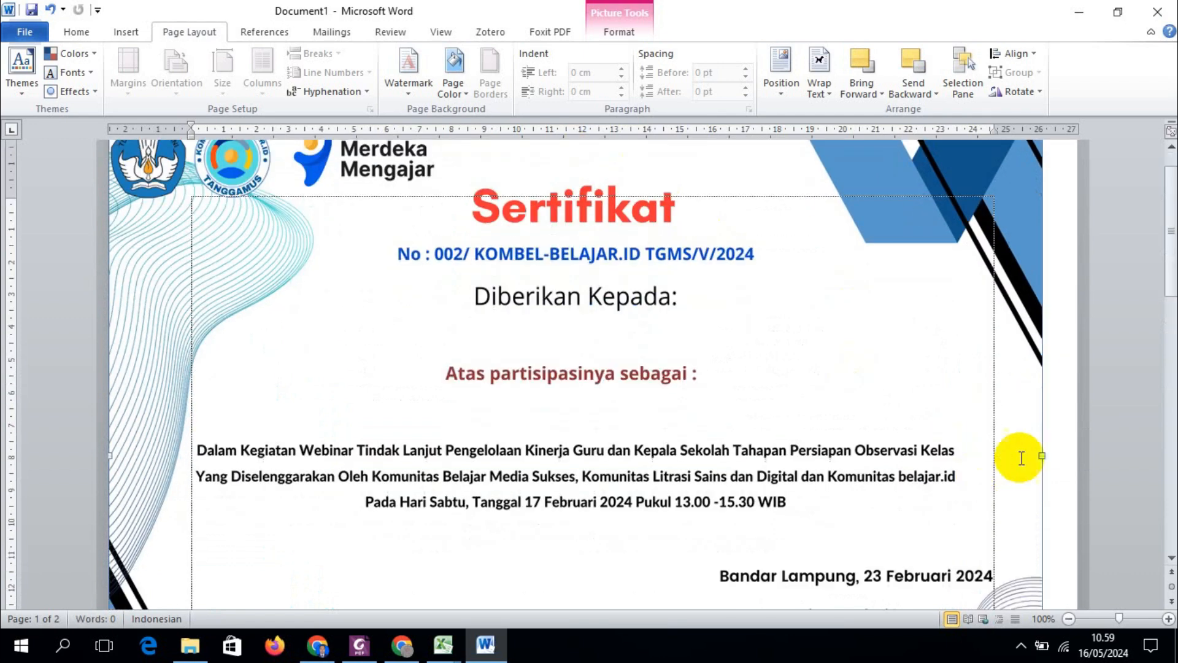
{"action": "left_click_drag", "start_coordinate": [1044, 457], "coordinate": [1077, 462]}
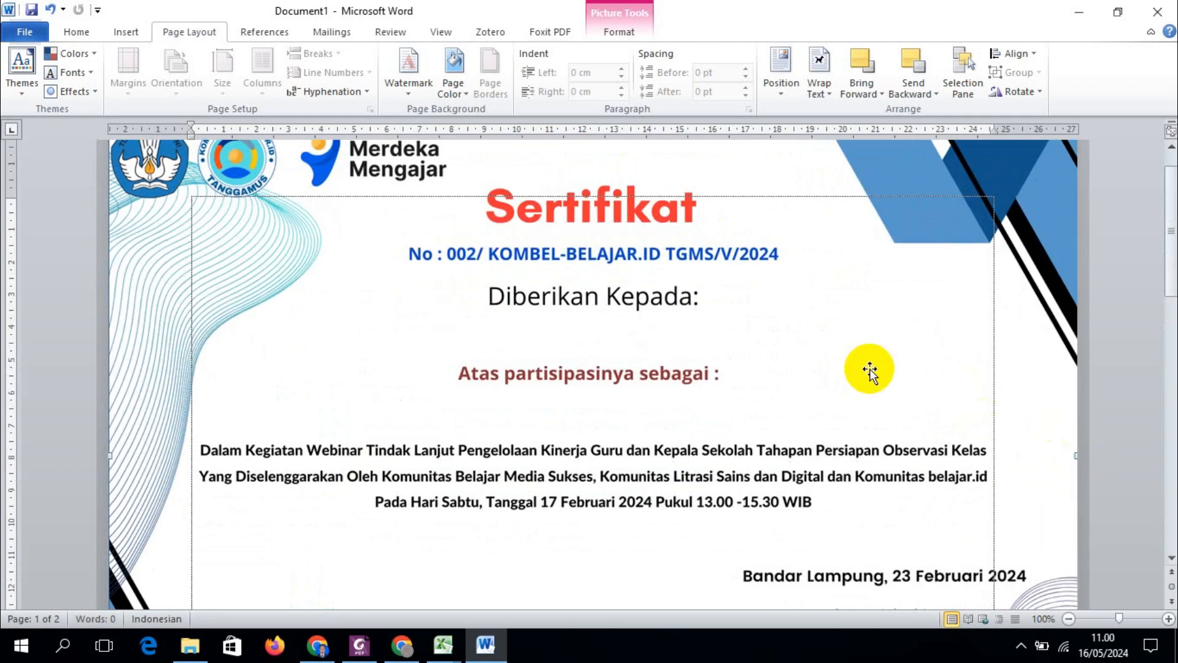
Copy certificate image 2 from the "Contoh sertifikat massal" folder and paste it onto page 2 of the Word document
{"action": "scroll", "coordinate": [1072, 393], "scroll_direction": "down", "scroll_amount": 12}
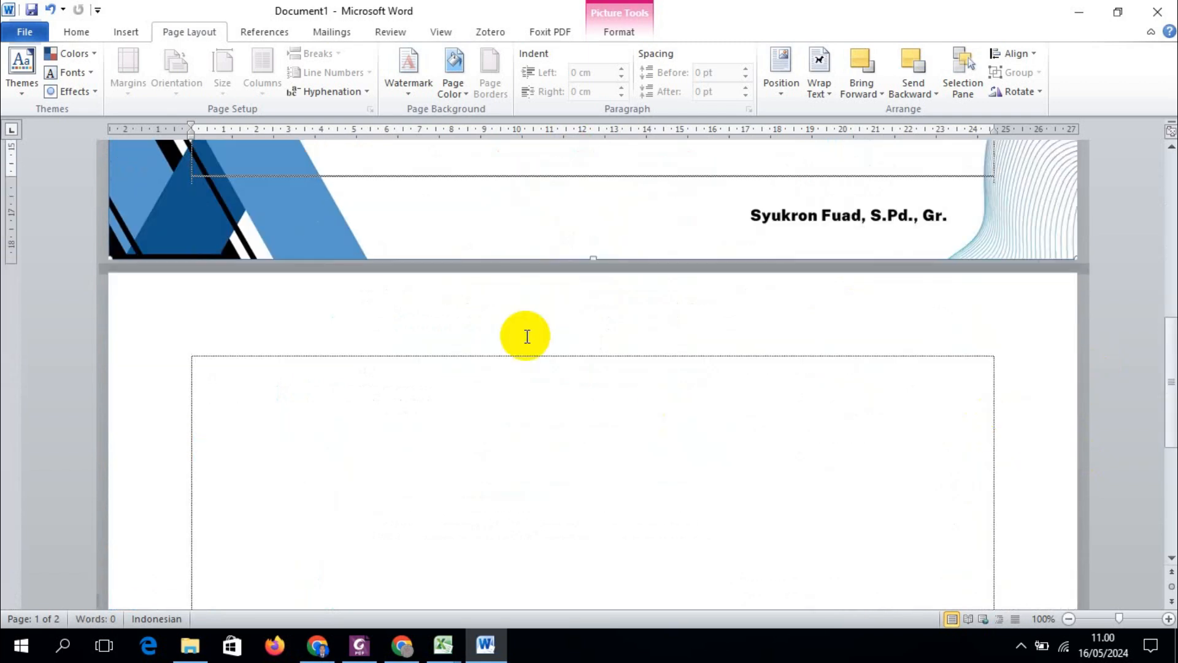
{"action": "left_click", "coordinate": [526, 371]}
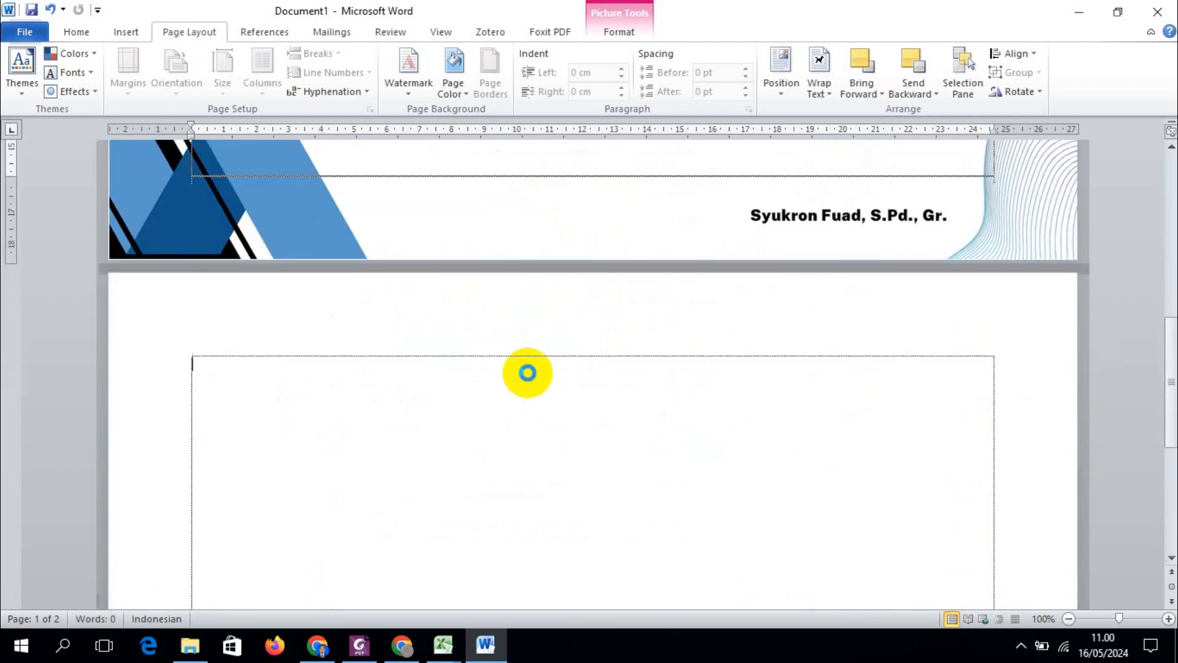
{"action": "left_click", "coordinate": [190, 646]}
{"action": "left_click", "coordinate": [285, 221]}
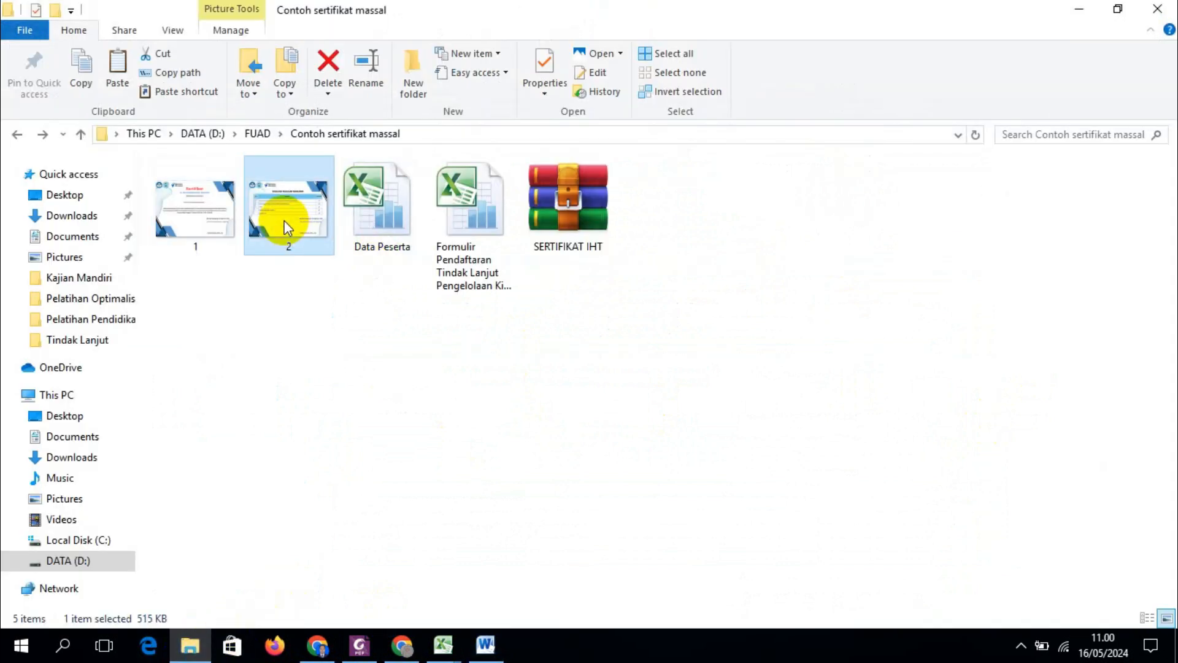
{"action": "left_click", "coordinate": [500, 652]}
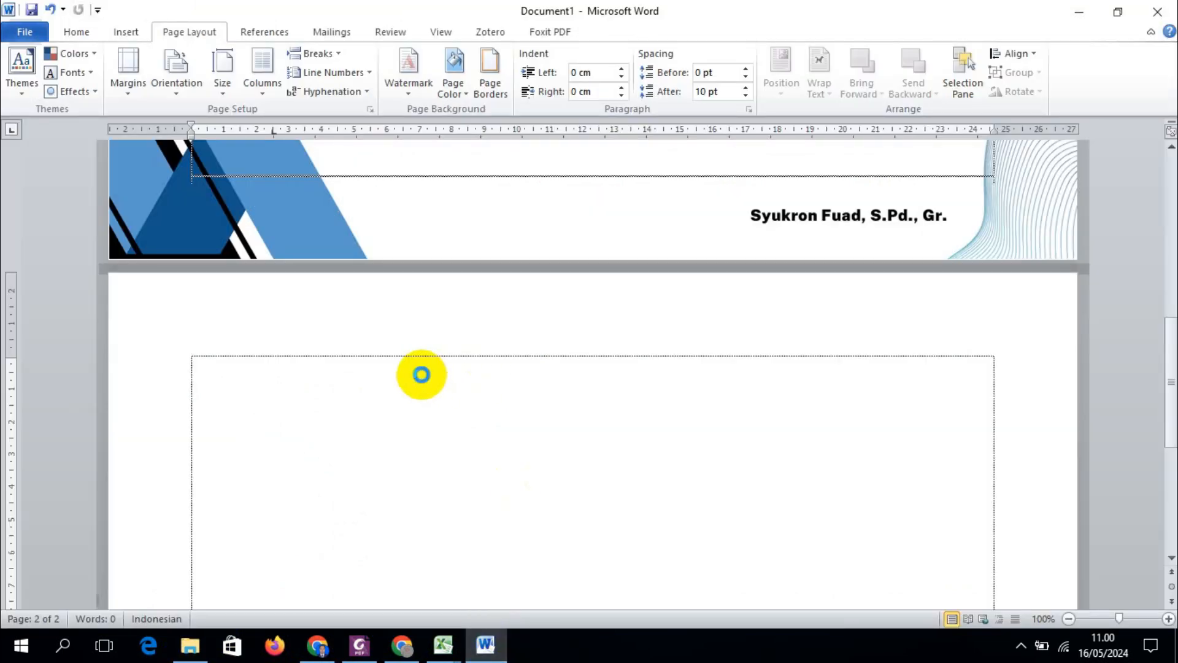
{"action": "key", "text": "ctrl+v"}
Set the text wrapping of the "Struktur Program Workshop" picture on page 2 to Behind Text
{"action": "scroll", "coordinate": [466, 387], "scroll_direction": "up", "scroll_amount": 5}
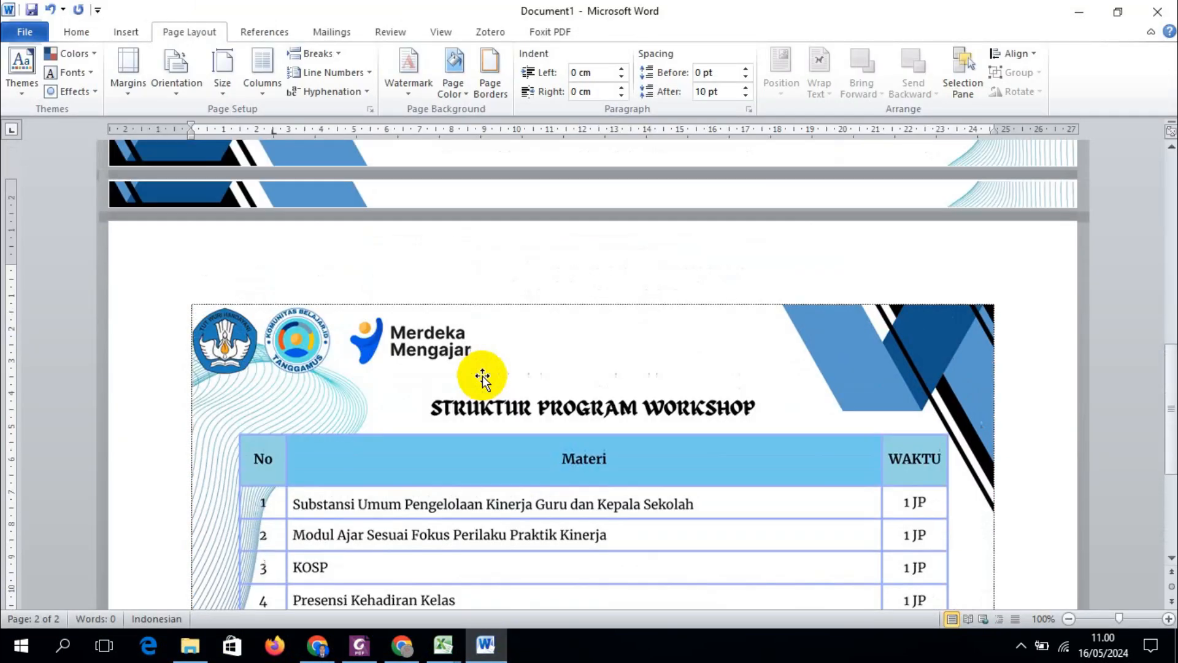
{"action": "left_click", "coordinate": [512, 431]}
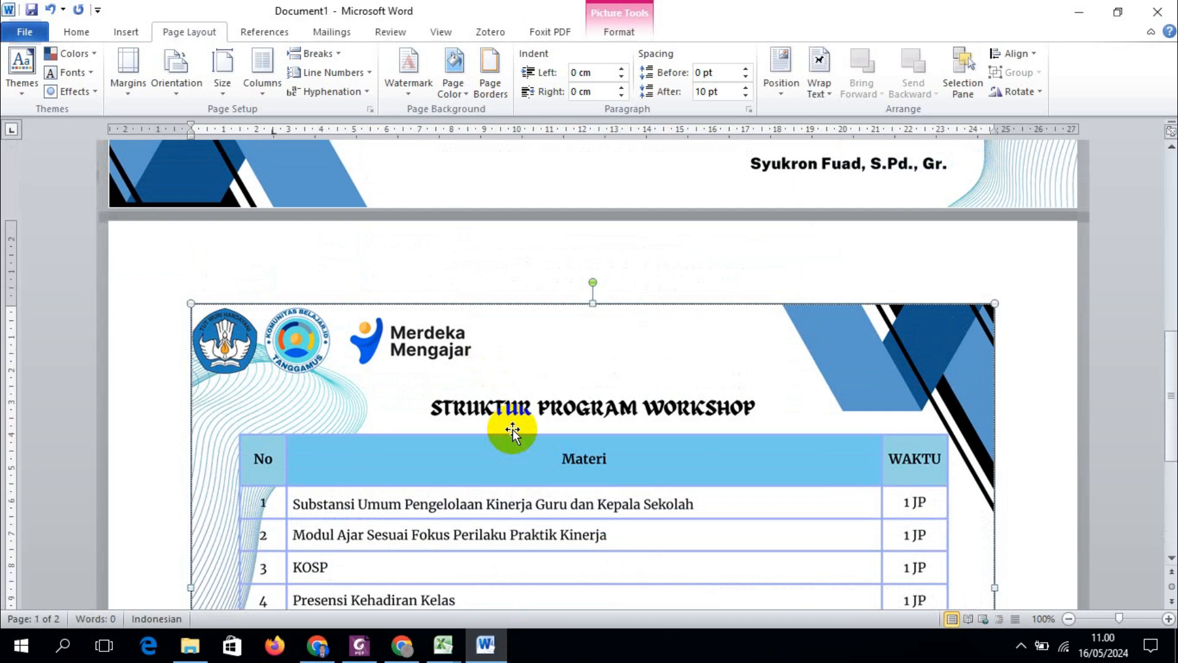
{"action": "right_click", "coordinate": [513, 431]}
{"action": "mouse_move", "coordinate": [571, 391]}
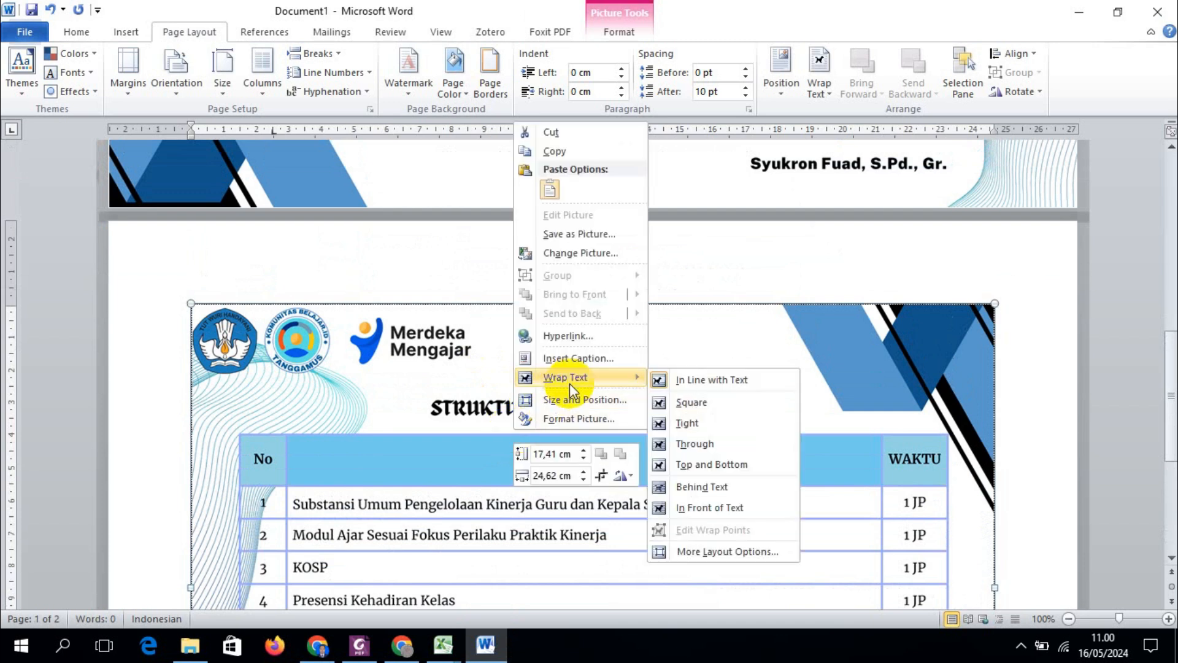
{"action": "left_click", "coordinate": [701, 486]}
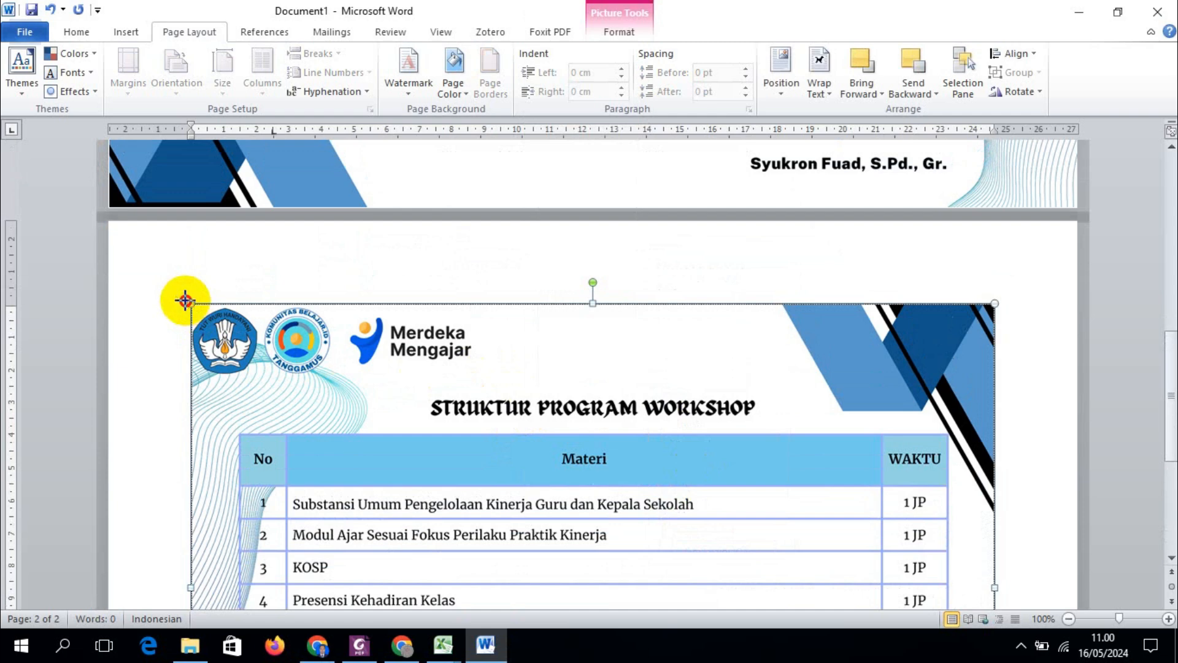
Stretch the "Struktur Program Workshop" picture beyond the margins to the edges of page 2 so it fills the page
{"action": "left_click_drag", "start_coordinate": [185, 301], "coordinate": [137, 248]}
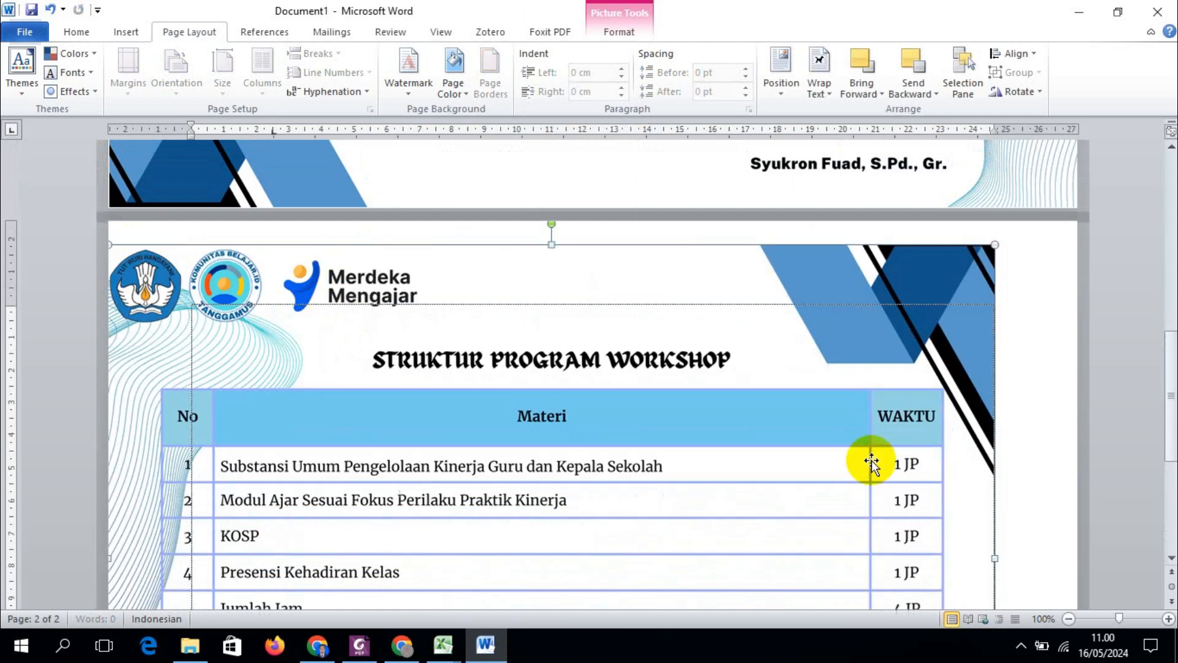
{"action": "scroll", "coordinate": [988, 515], "scroll_direction": "down", "scroll_amount": 8}
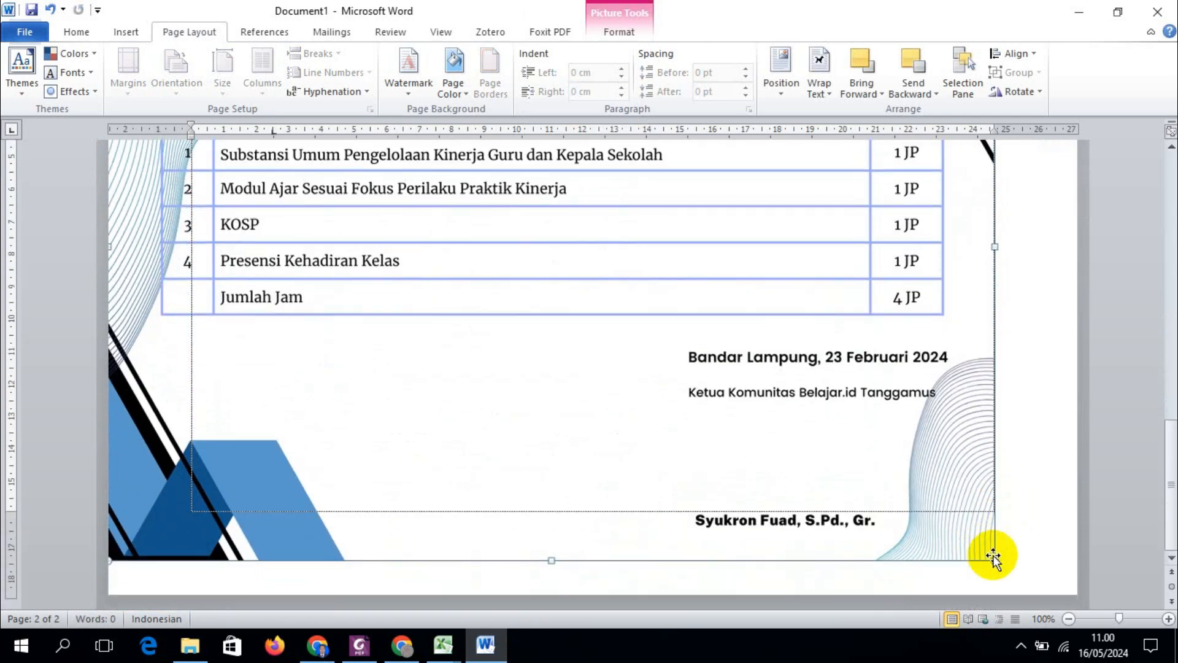
{"action": "left_click_drag", "start_coordinate": [993, 562], "coordinate": [1013, 591]}
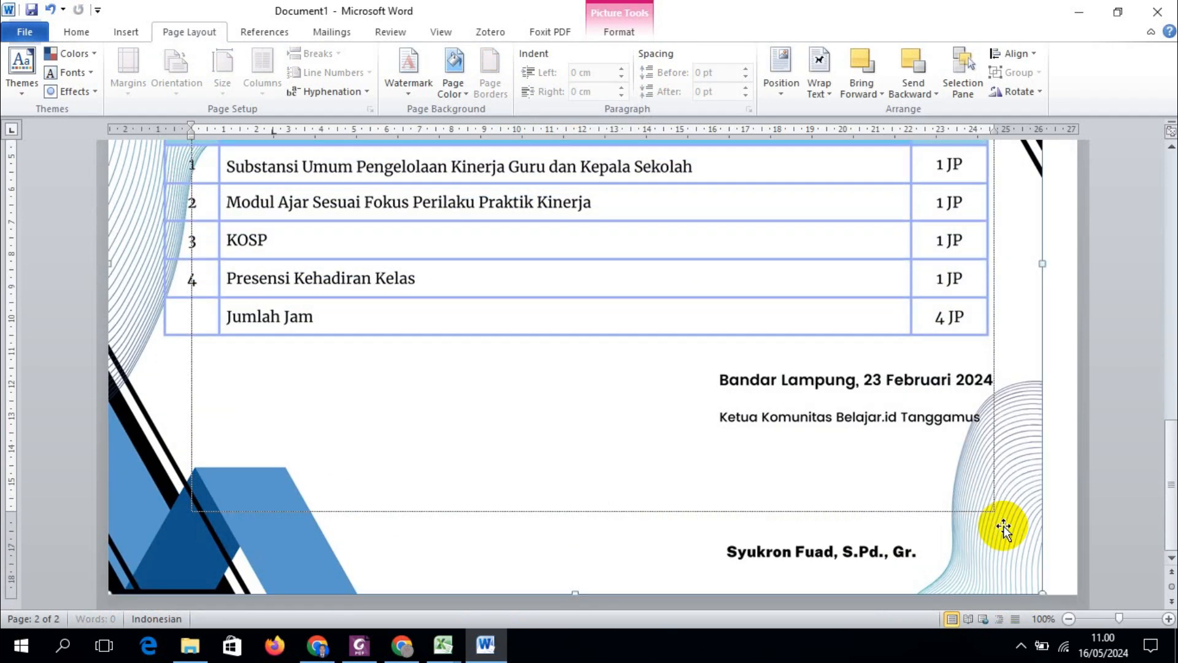
{"action": "scroll", "coordinate": [1045, 423], "scroll_direction": "up", "scroll_amount": 3}
{"action": "left_click_drag", "start_coordinate": [1044, 388], "coordinate": [1079, 395]}
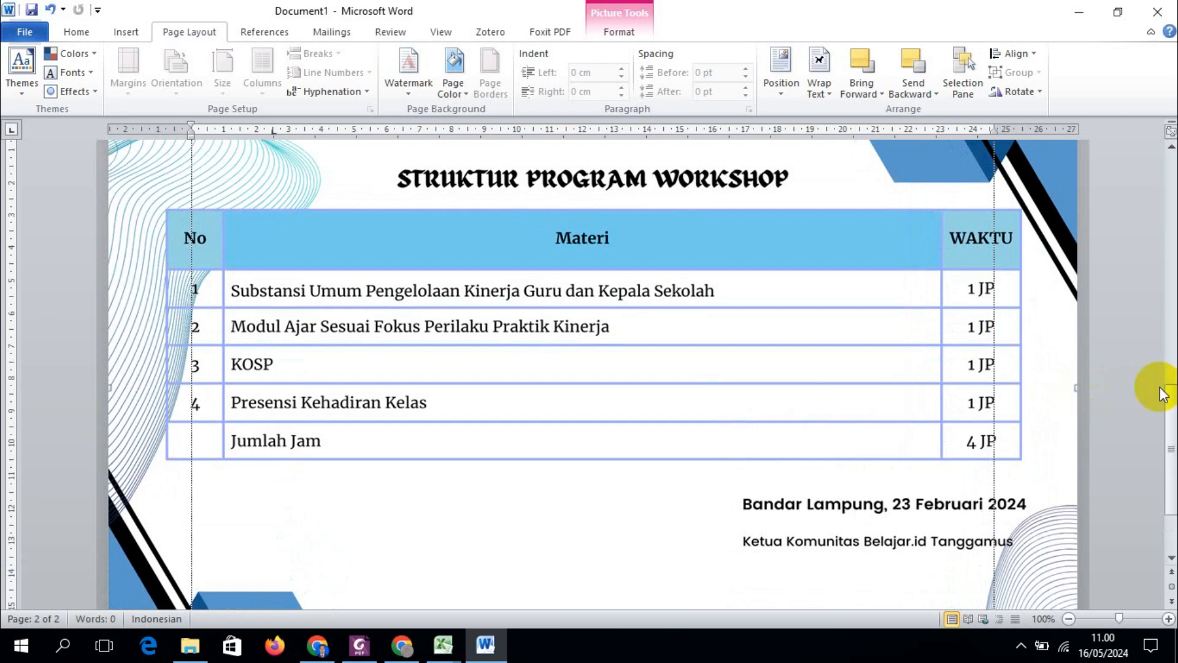
Start saving the document under a new name in the "Contoh sertifikat massal" folder on drive D, selecting the default file name for replacement
{"action": "scroll", "coordinate": [1047, 392], "scroll_direction": "up", "scroll_amount": 8}
{"action": "scroll", "coordinate": [1048, 392], "scroll_direction": "up", "scroll_amount": 5}
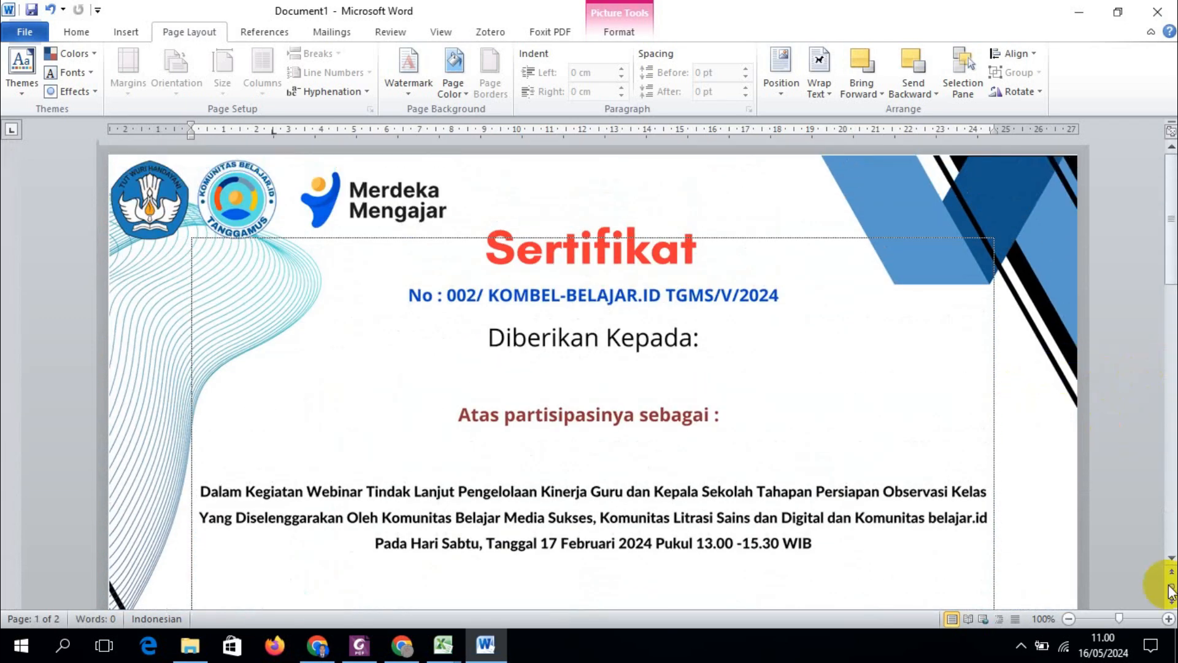
{"action": "left_click", "coordinate": [29, 34]}
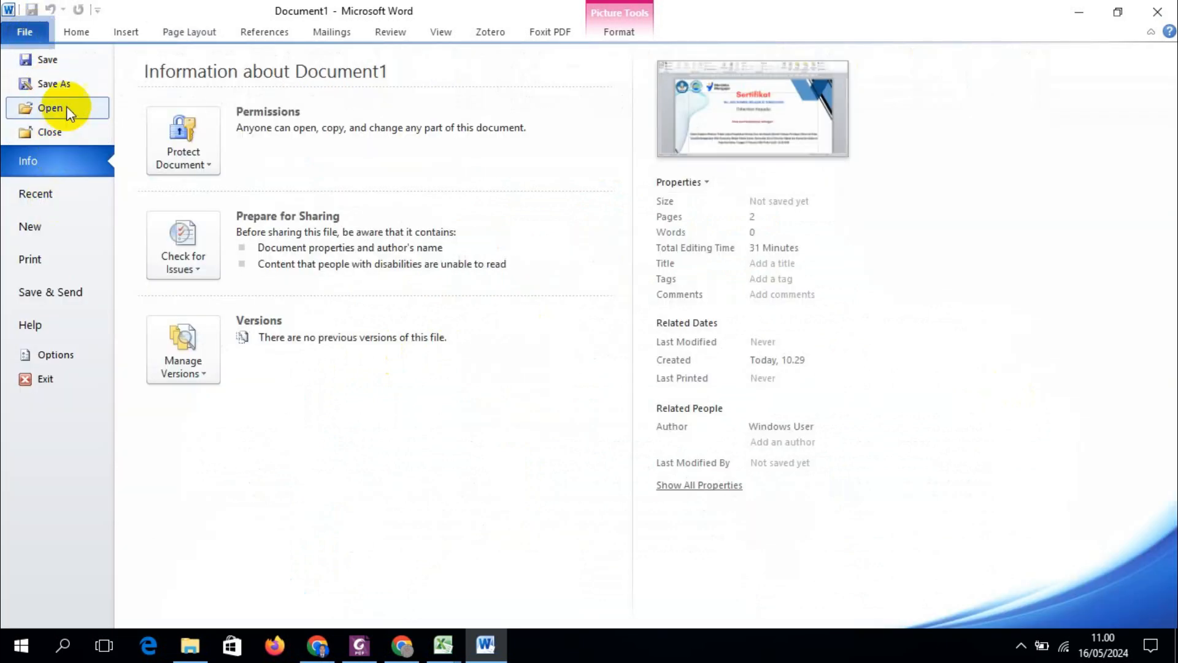
{"action": "left_click", "coordinate": [69, 84]}
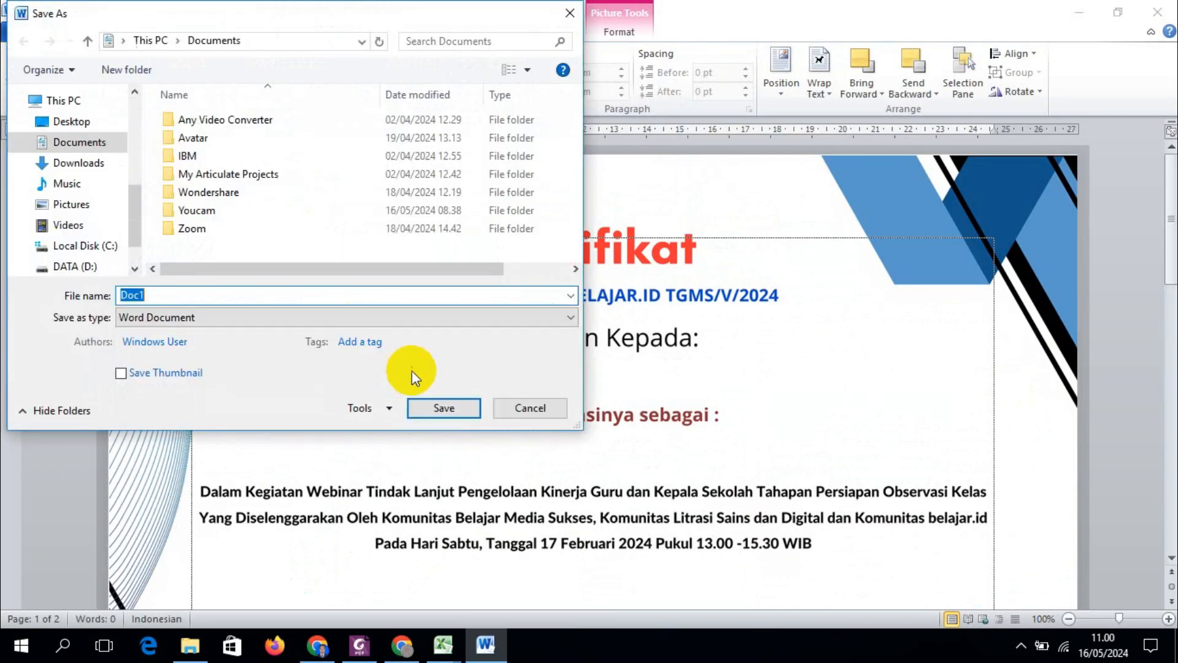
{"action": "left_click", "coordinate": [92, 173]}
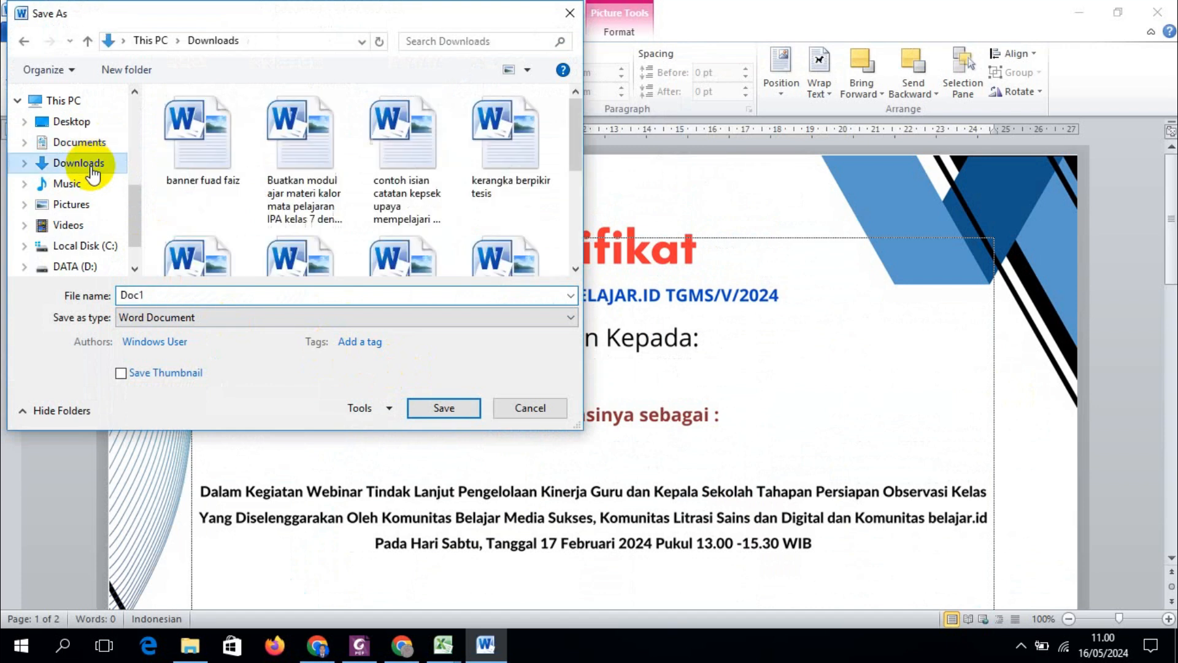
{"action": "scroll", "coordinate": [83, 194], "scroll_direction": "down", "scroll_amount": 2}
{"action": "left_click", "coordinate": [91, 219]}
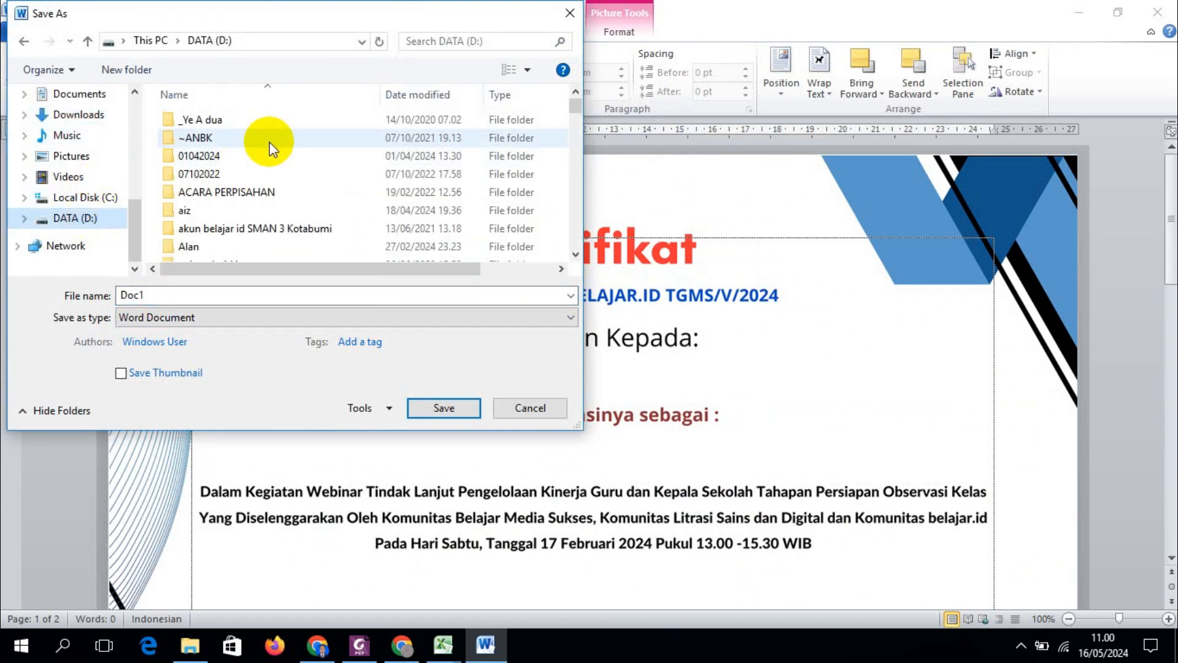
{"action": "scroll", "coordinate": [245, 181], "scroll_direction": "down", "scroll_amount": 6}
{"action": "scroll", "coordinate": [240, 181], "scroll_direction": "down", "scroll_amount": 10}
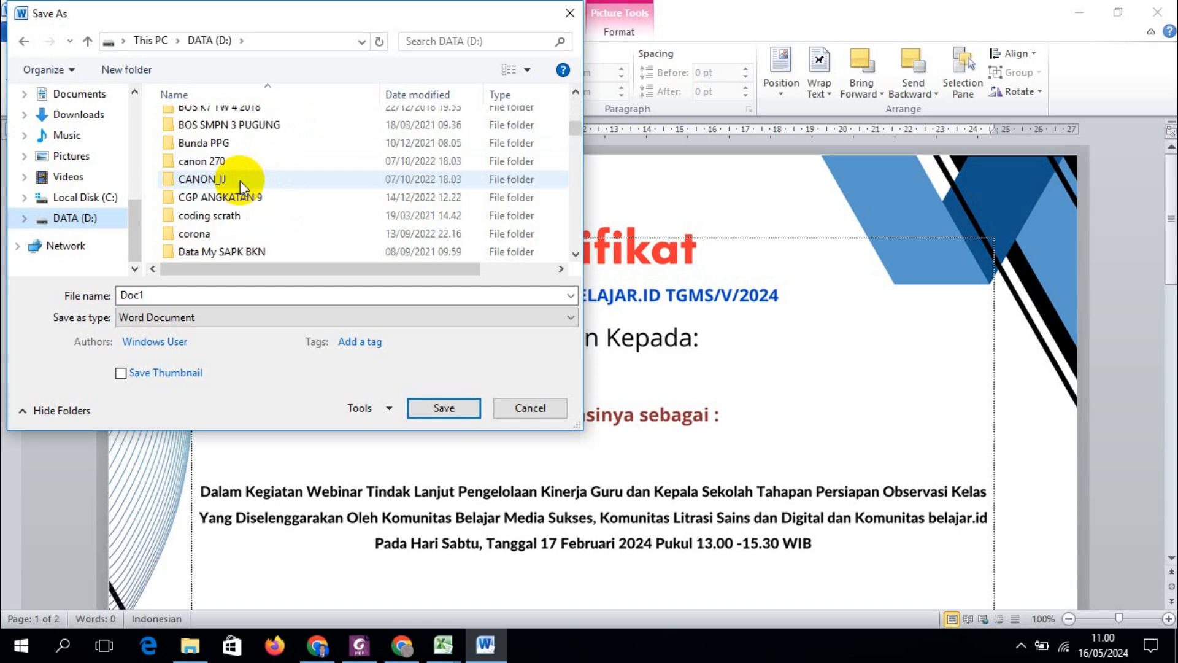
{"action": "double_click", "coordinate": [224, 234]}
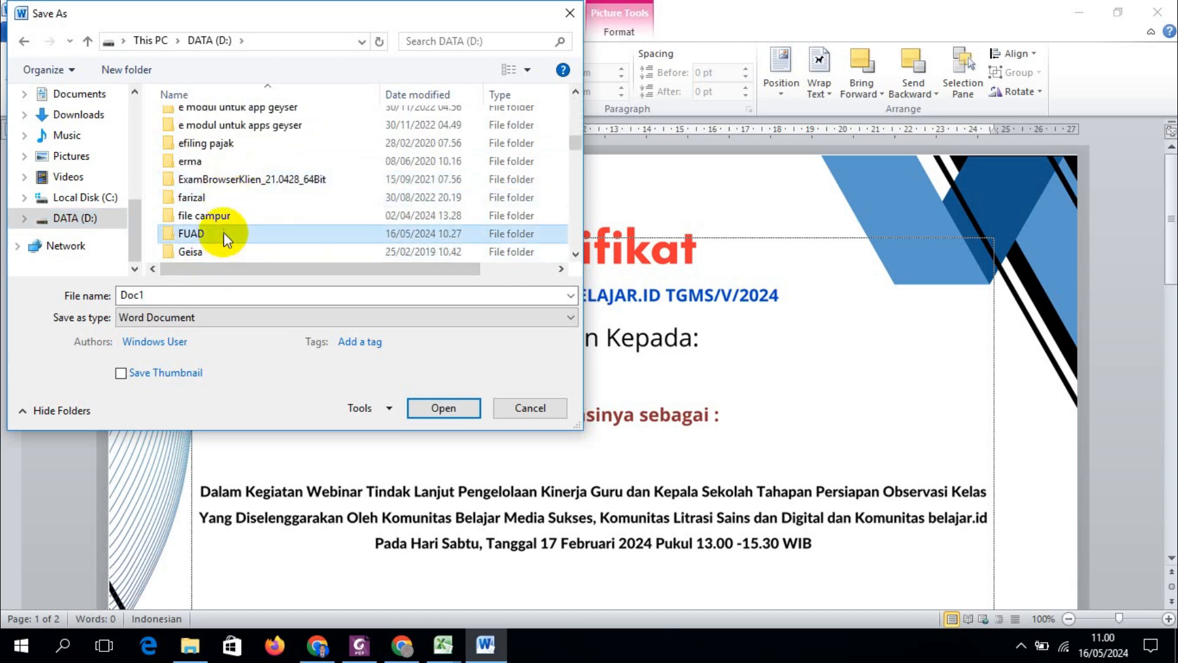
{"action": "scroll", "coordinate": [242, 221], "scroll_direction": "down", "scroll_amount": 6}
{"action": "scroll", "coordinate": [247, 216], "scroll_direction": "down", "scroll_amount": 8}
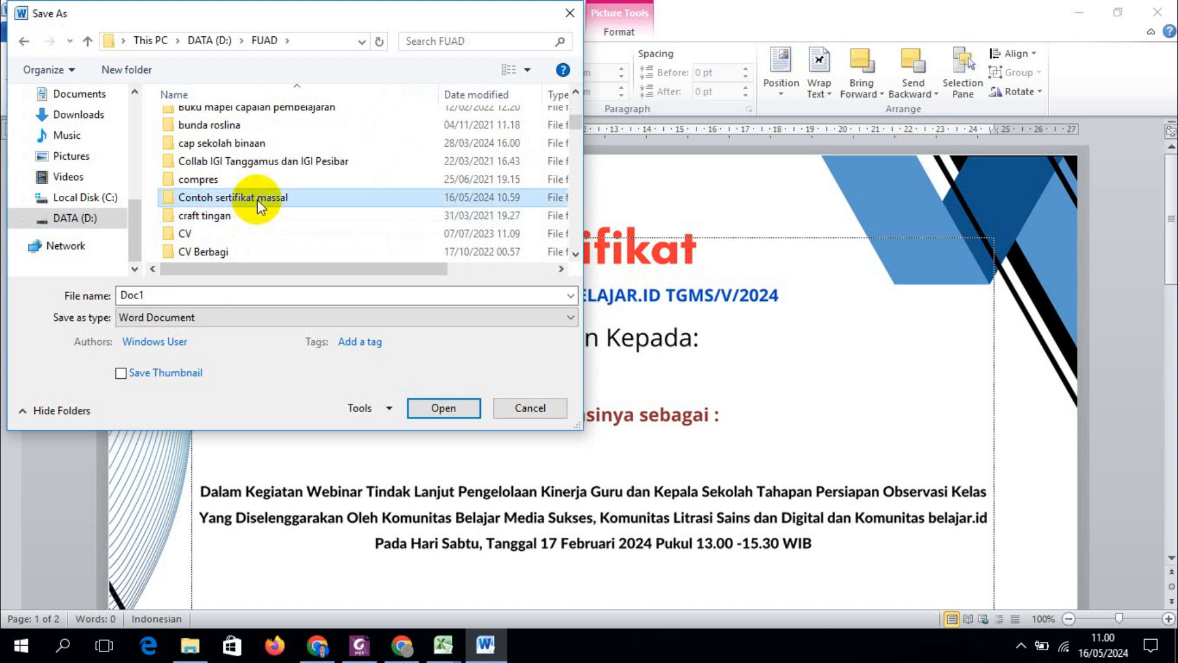
{"action": "double_click", "coordinate": [256, 200]}
{"action": "left_click", "coordinate": [209, 294]}
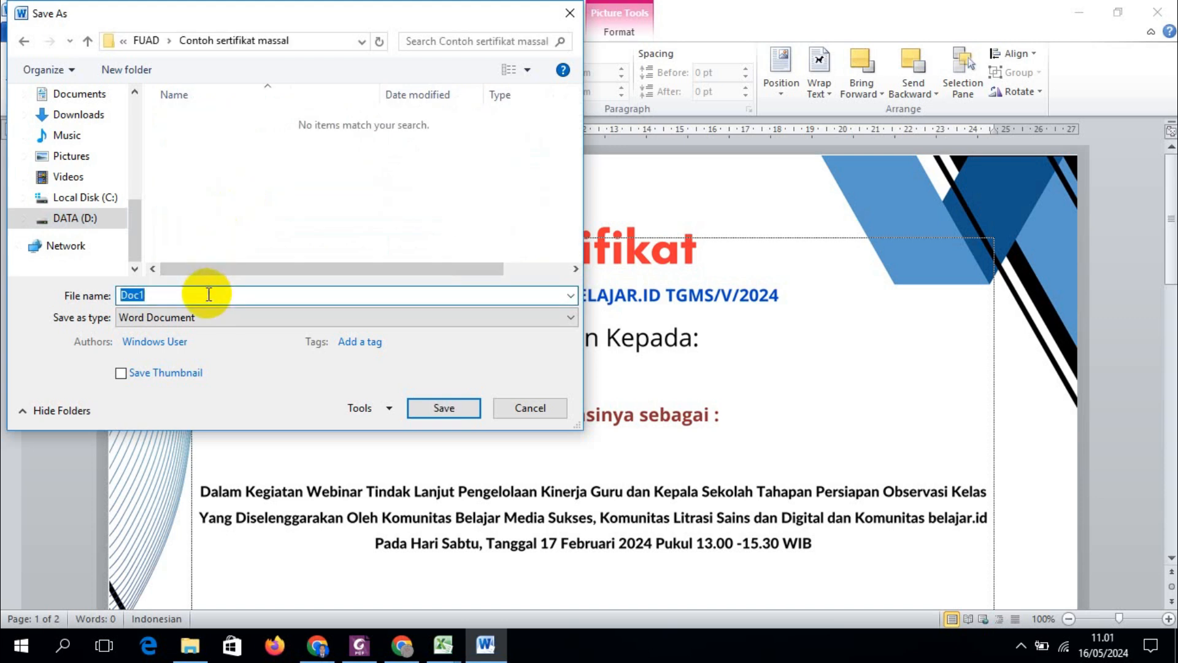
{"action": "type", "text": "sERTIFIKA"}
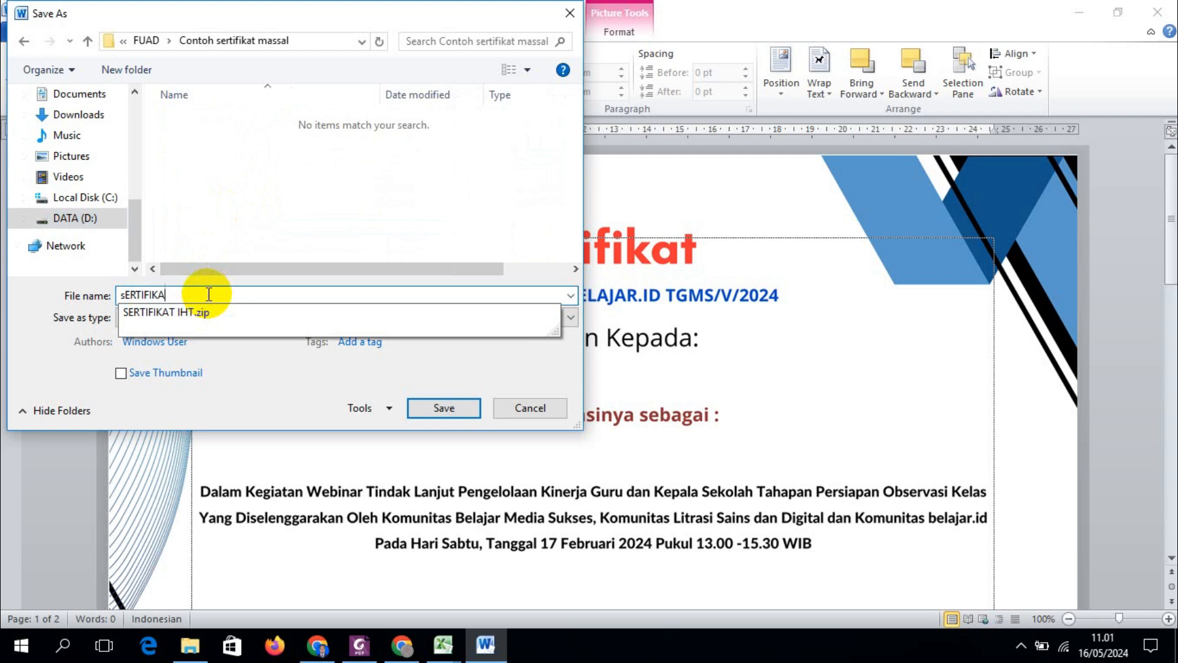
{"action": "key", "text": "BackSpace"}
{"action": "key", "text": "BackSpace"}
{"action": "key", "text": "BackSpace"}
{"action": "key", "text": "BackSpace"}
{"action": "key", "text": "BackSpace"}
{"action": "key", "text": "BackSpace"}
{"action": "key", "text": "BackSpace"}
{"action": "key", "text": "BackSpace"}
{"action": "key", "text": "BackSpace"}
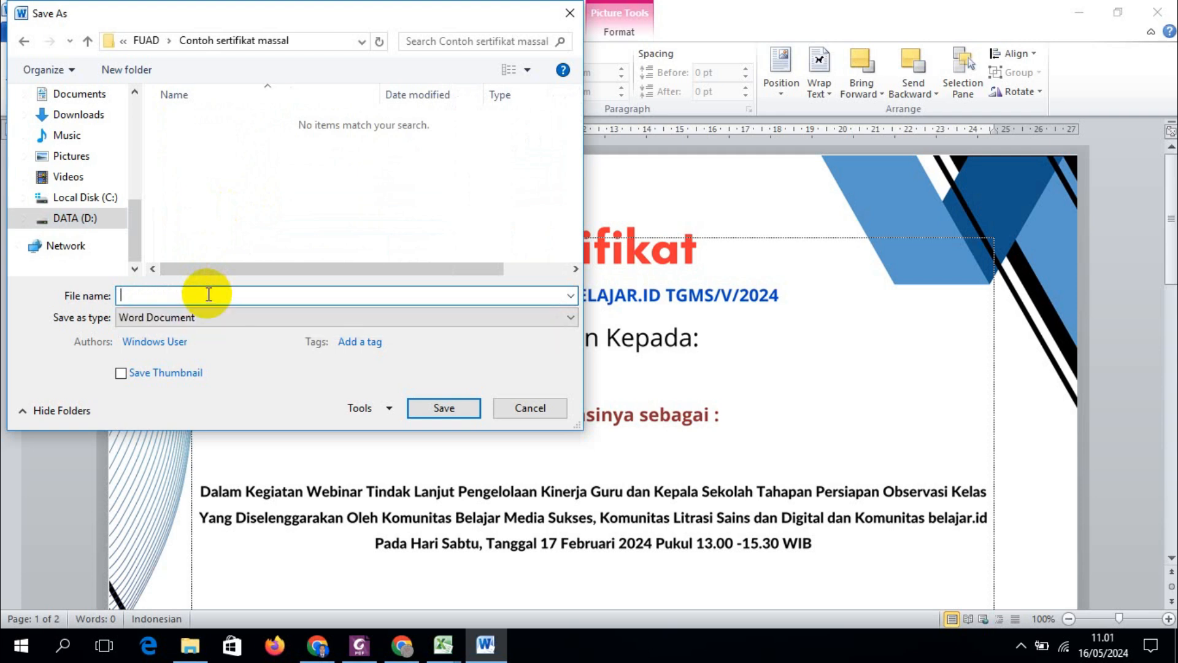
{"action": "key", "text": "BackSpace"}
Name the file "Sertifikat kombel" and save it as a Word Document
{"action": "type", "text": "Sertifikat"}
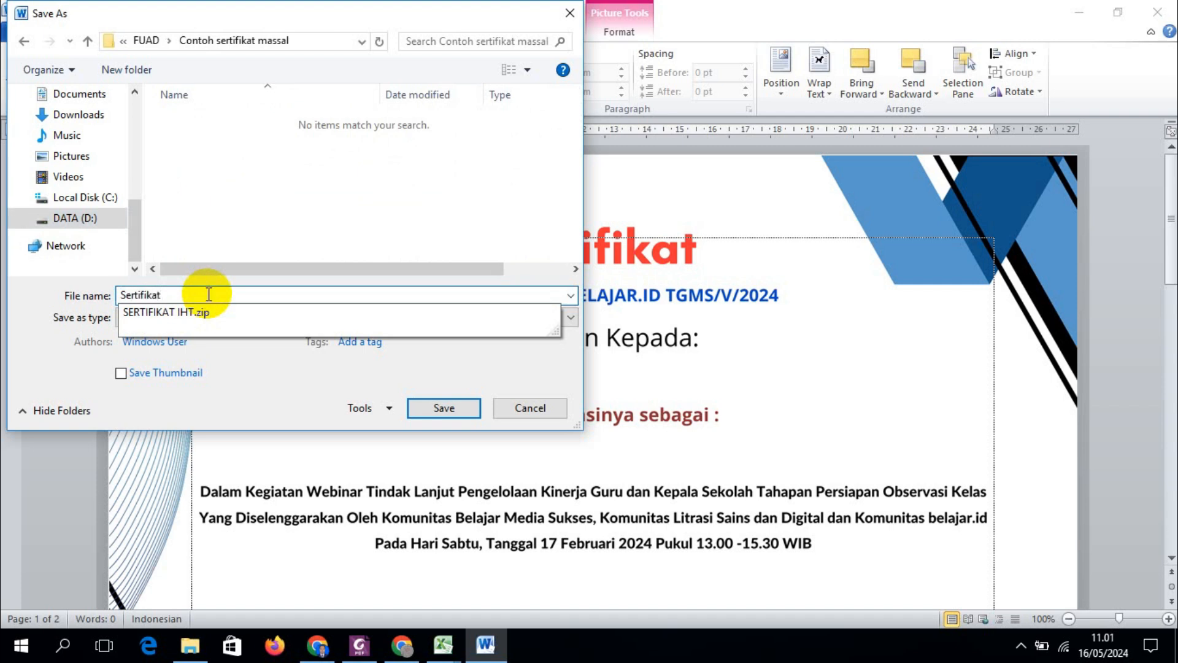
{"action": "type", "text": " kombel"}
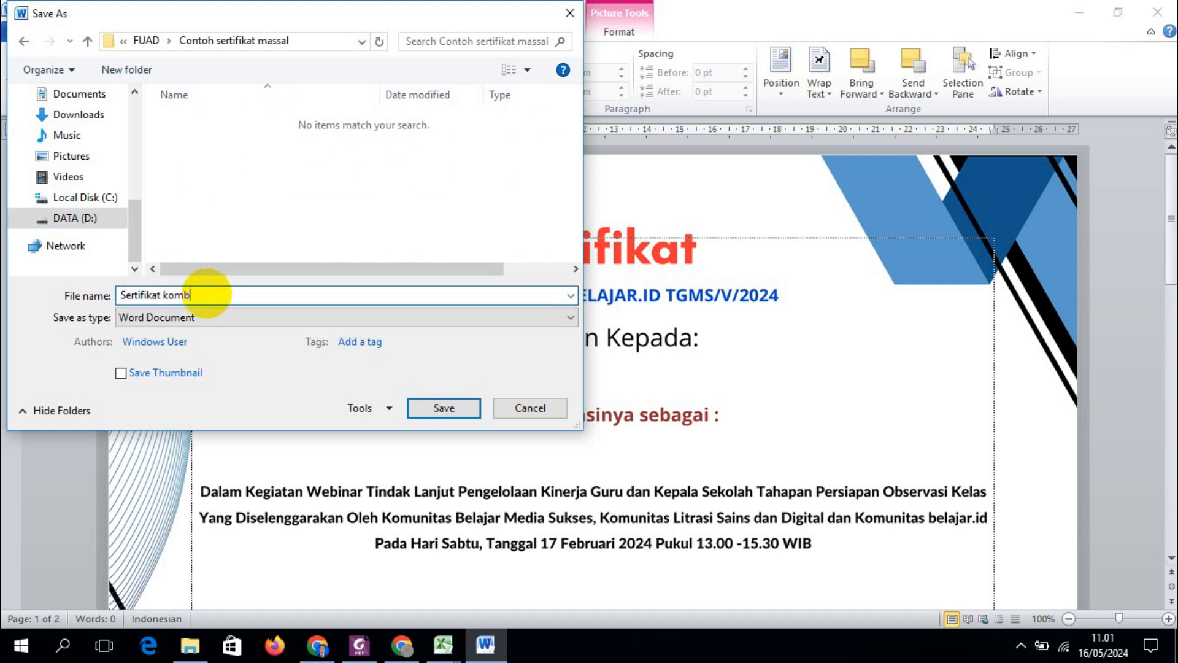
{"action": "left_click", "coordinate": [446, 405]}
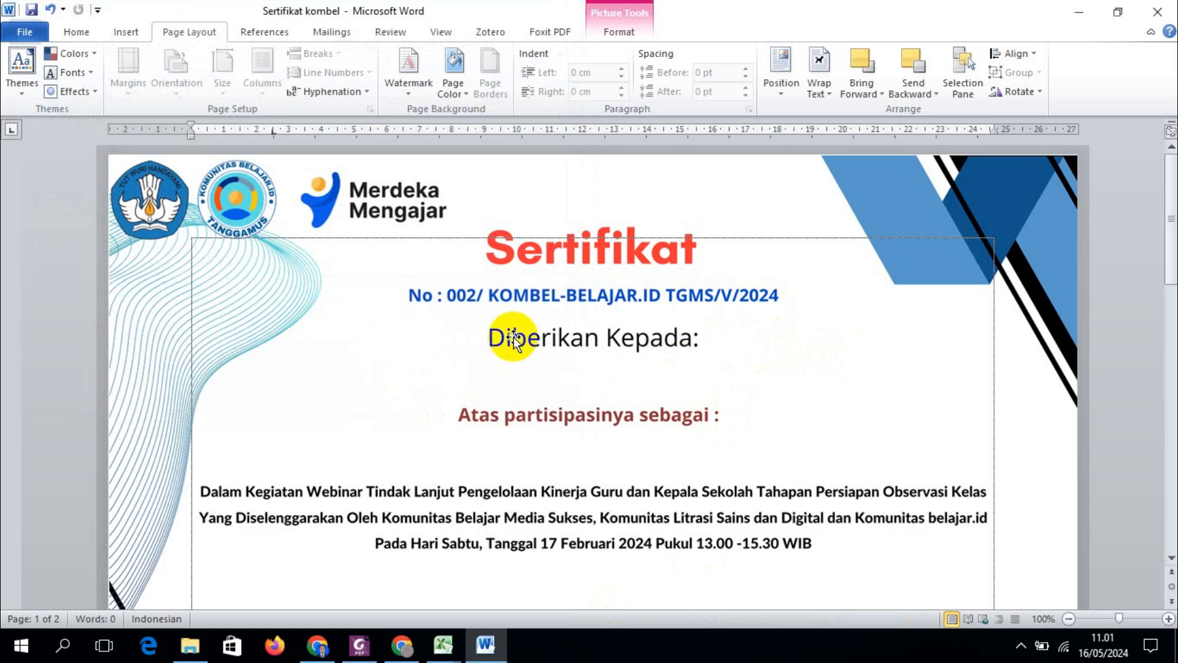
Connect Sheet1$ of the existing "Data Peserta" workbook from "Contoh sertifikat massal" as the mail merge recipient list, with first-row column headers
{"action": "mouse_move", "coordinate": [1174, 247]}
{"action": "left_mouse_down"}
{"action": "mouse_move", "coordinate": [1159, 316]}
{"action": "mouse_move", "coordinate": [1164, 568]}
{"action": "mouse_move", "coordinate": [1169, 184]}
{"action": "left_mouse_up"}
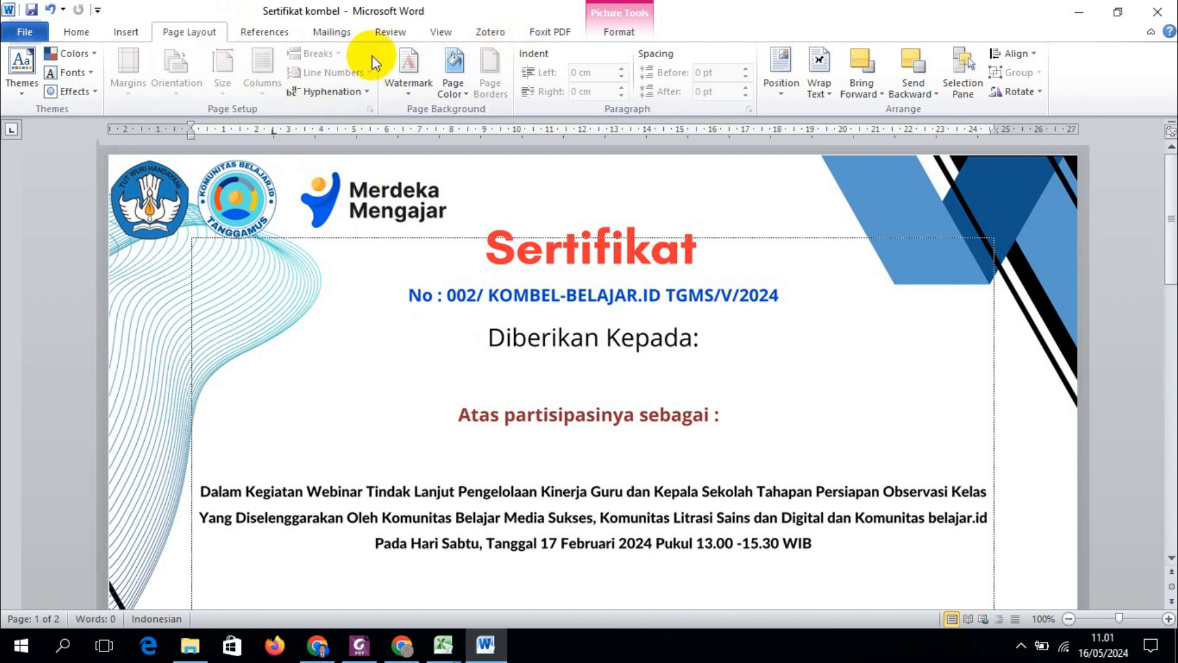
{"action": "left_click", "coordinate": [322, 34]}
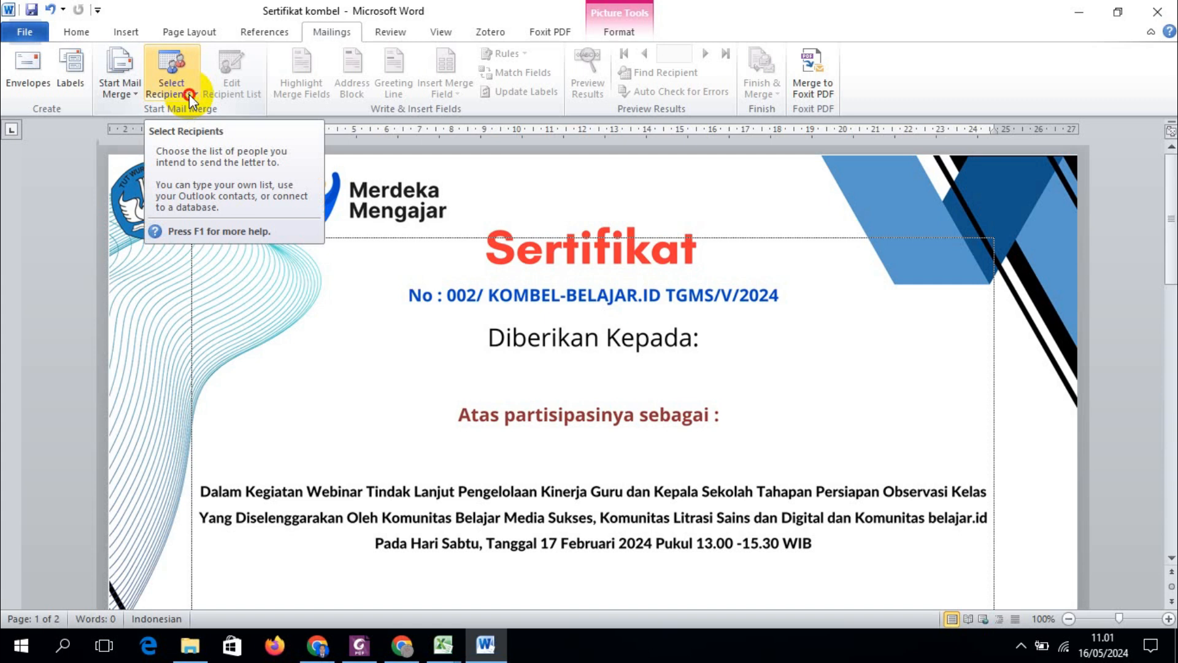
{"action": "left_click", "coordinate": [189, 94]}
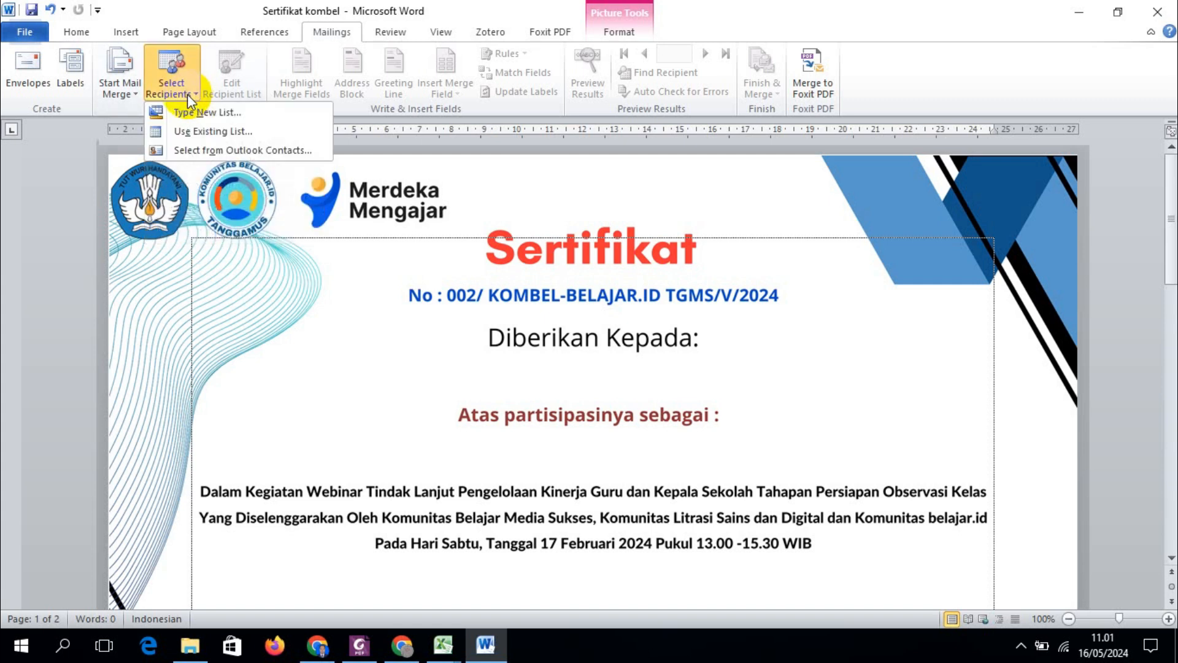
{"action": "left_click", "coordinate": [197, 131]}
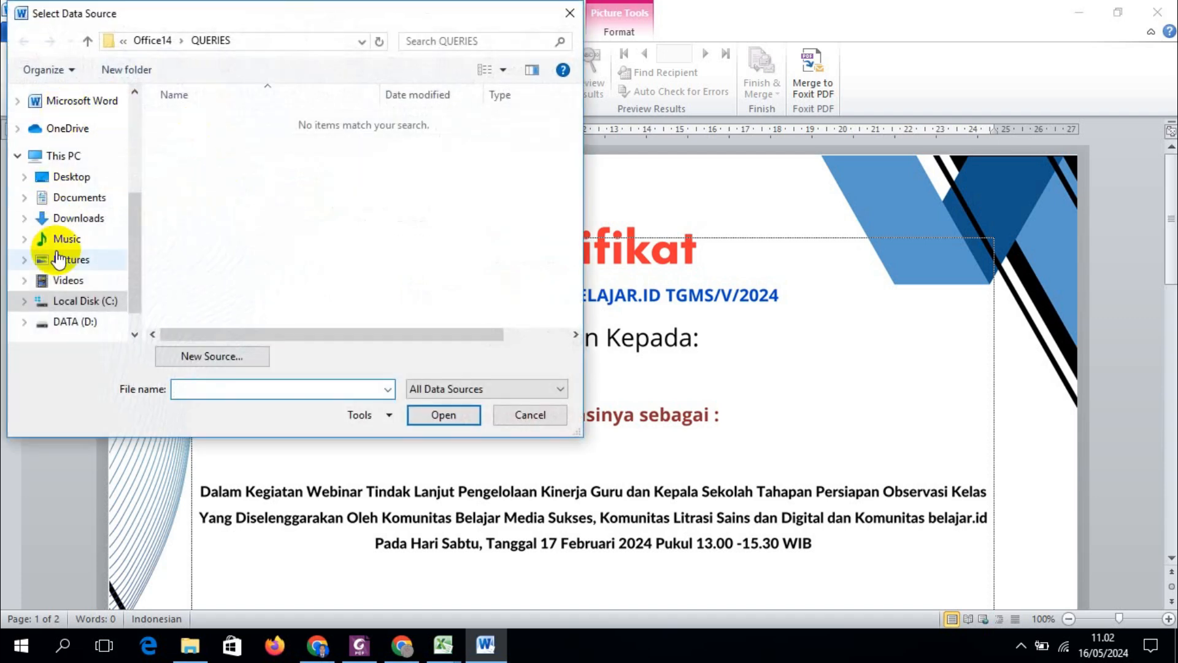
{"action": "scroll", "coordinate": [61, 246], "scroll_direction": "up", "scroll_amount": 3}
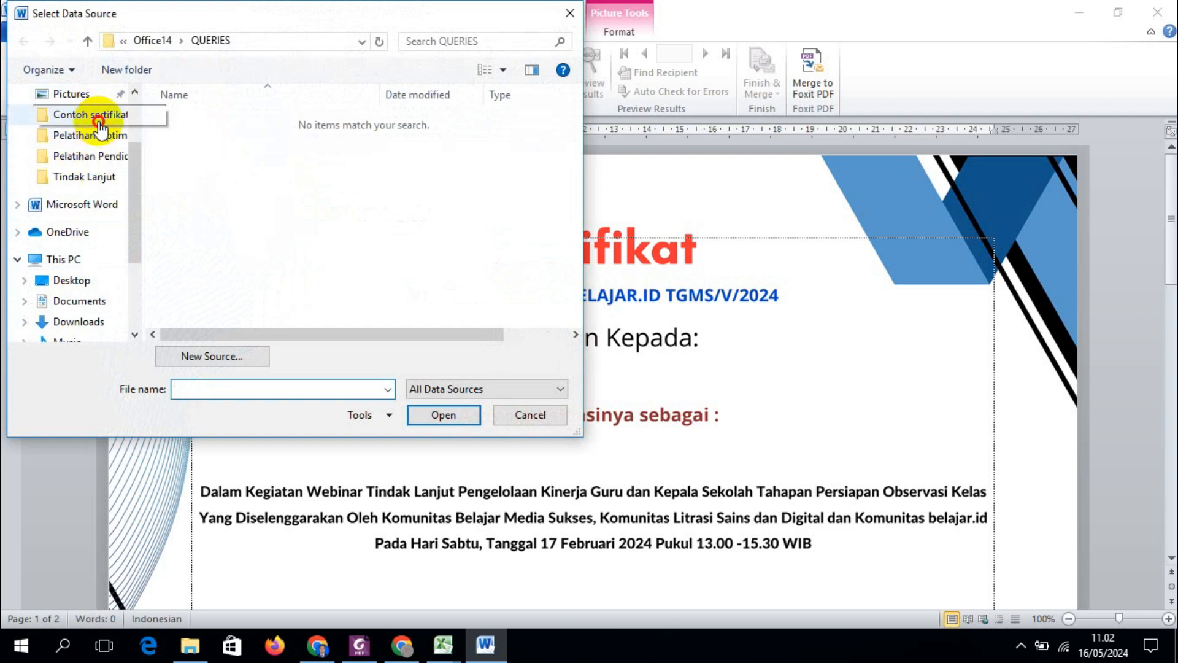
{"action": "left_click", "coordinate": [92, 114]}
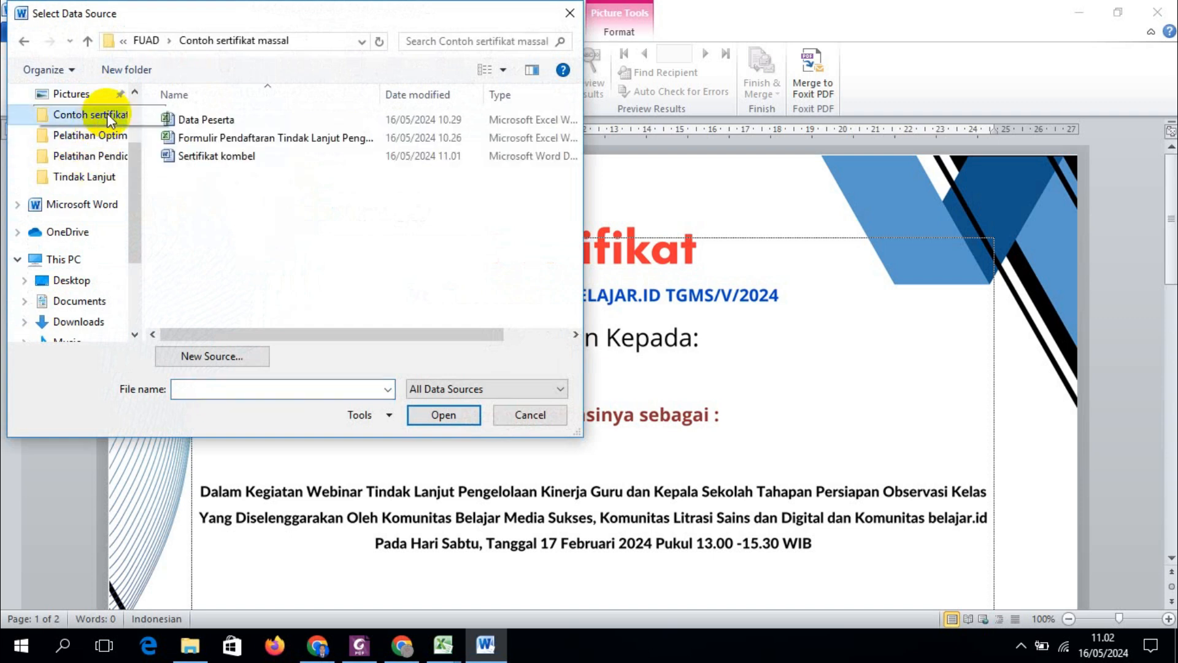
{"action": "left_click", "coordinate": [211, 119]}
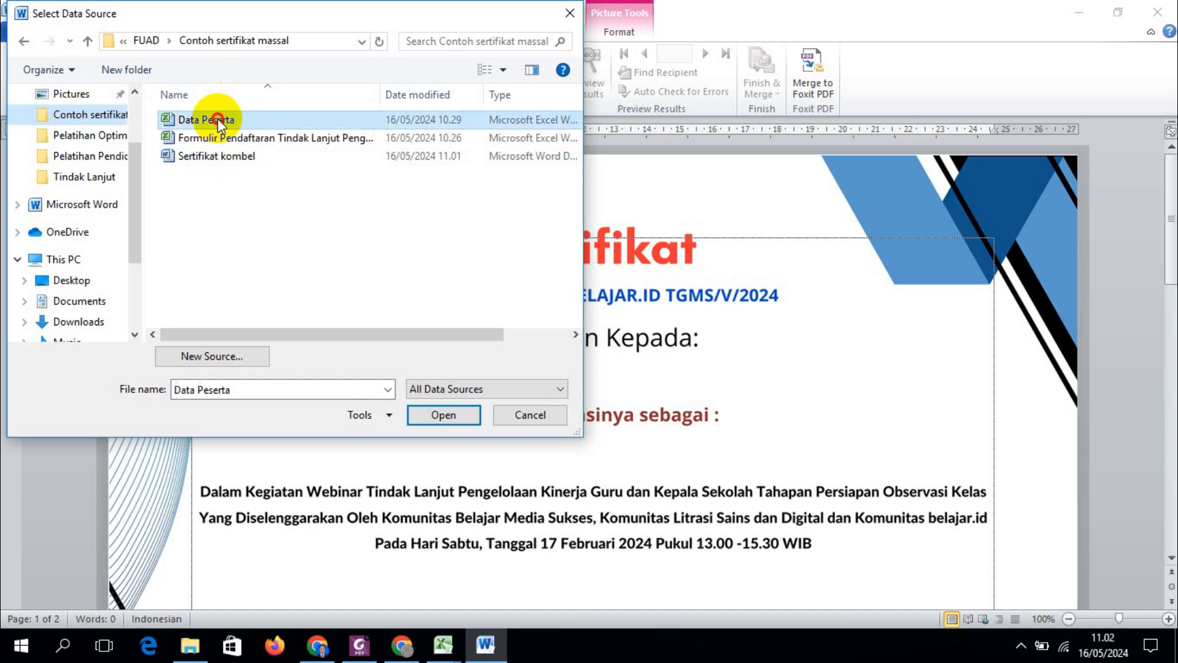
{"action": "left_click", "coordinate": [439, 412]}
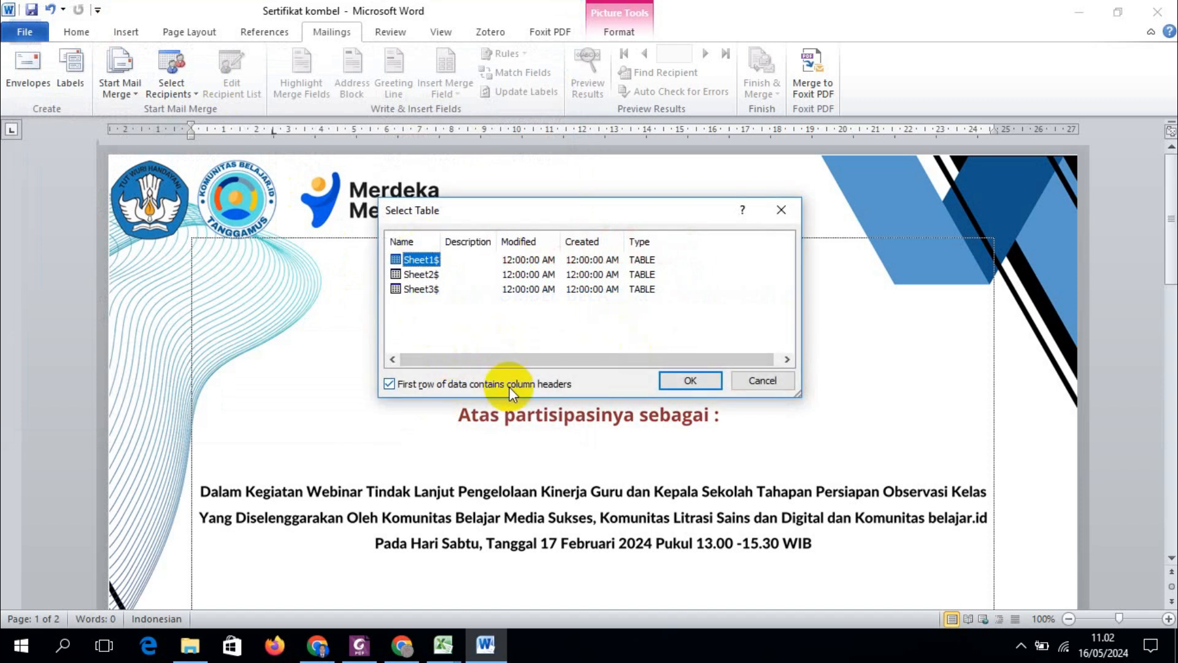
{"action": "left_click", "coordinate": [673, 379]}
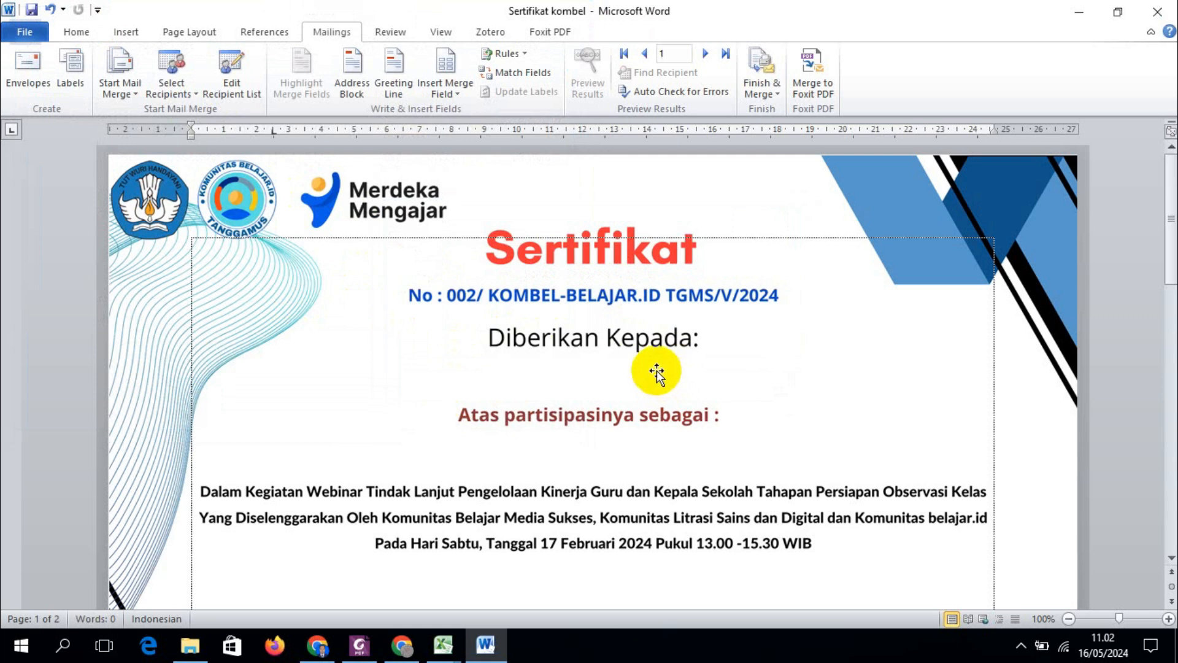
Insert the Nama_Lengkap_beserta_gelar_akademik merge field centred on the line below "Diberikan Kepada:" on page 1
{"action": "left_click", "coordinate": [595, 371]}
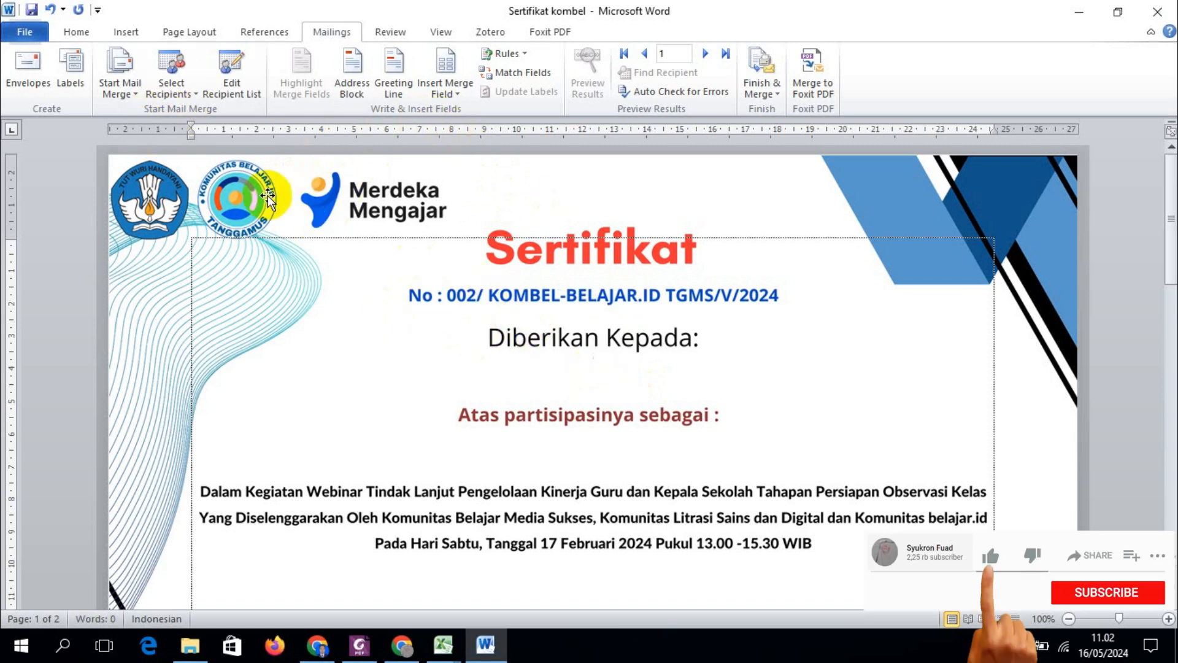
{"action": "left_click", "coordinate": [457, 94]}
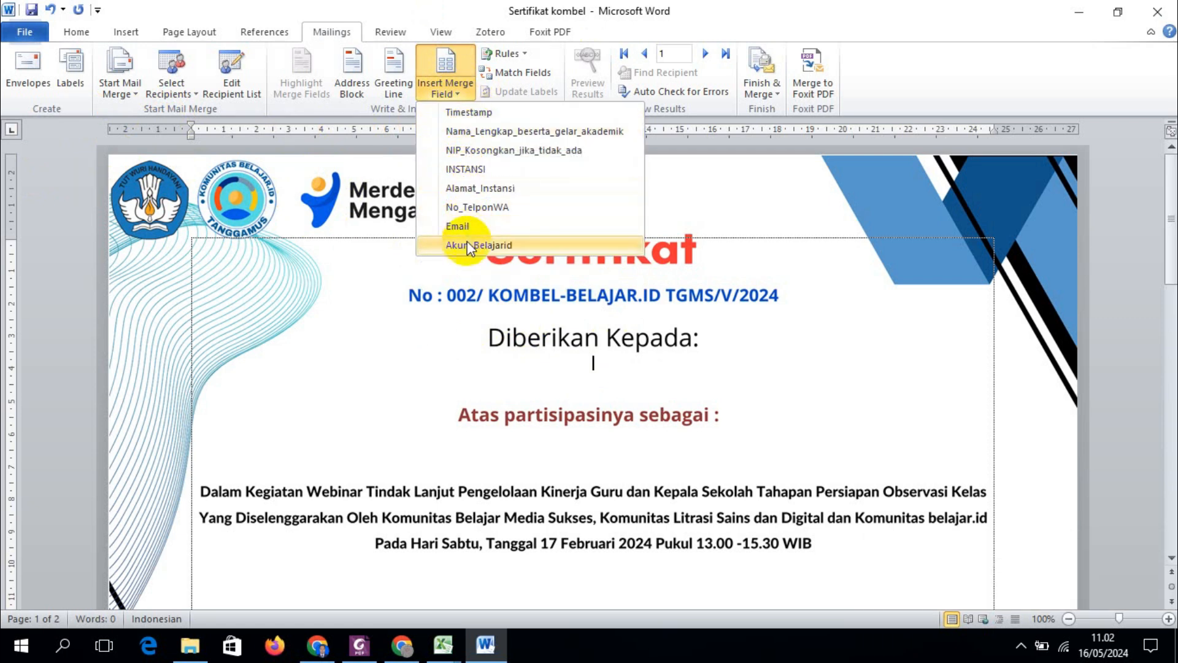
{"action": "left_click", "coordinate": [498, 131]}
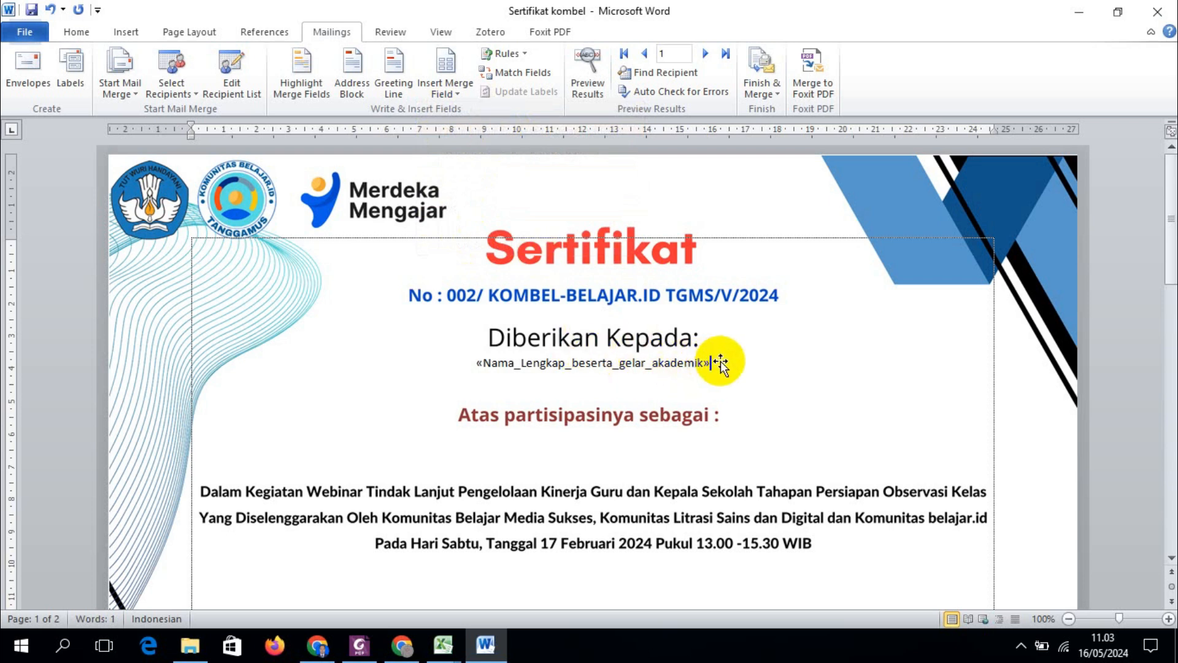
Format the Nama_Lengkap_beserta_gelar_akademik merge field as bold, 16 pt, in the Articulate Extrabold font
{"action": "left_click_drag", "start_coordinate": [709, 361], "coordinate": [487, 351]}
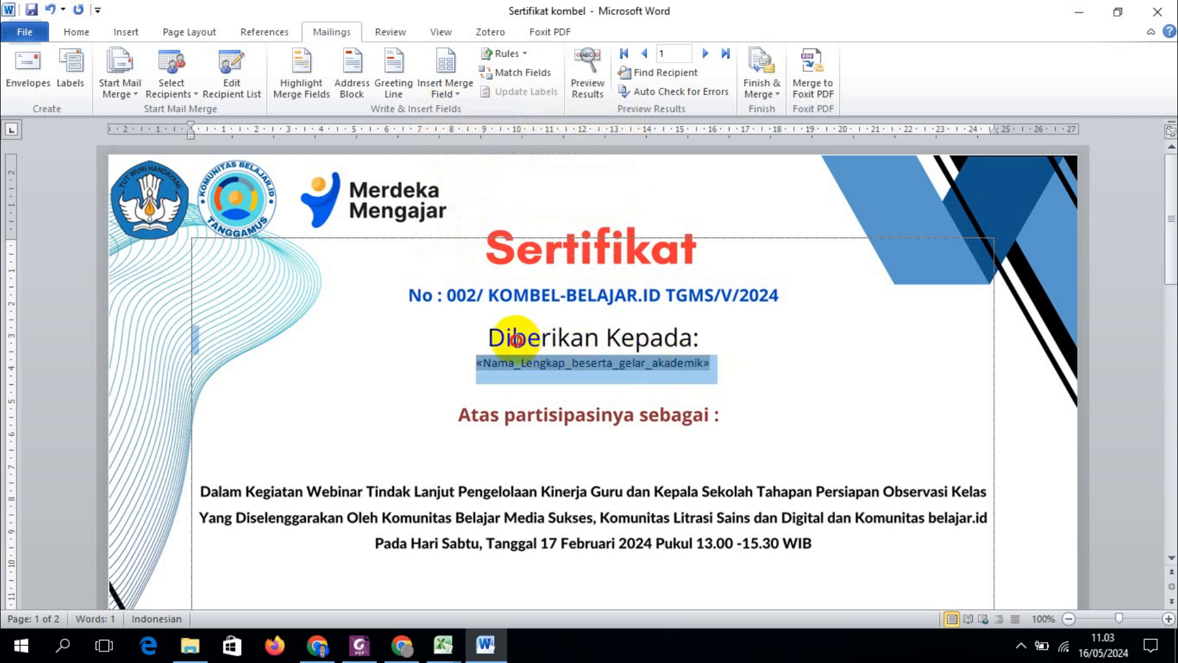
{"action": "left_click", "coordinate": [74, 33]}
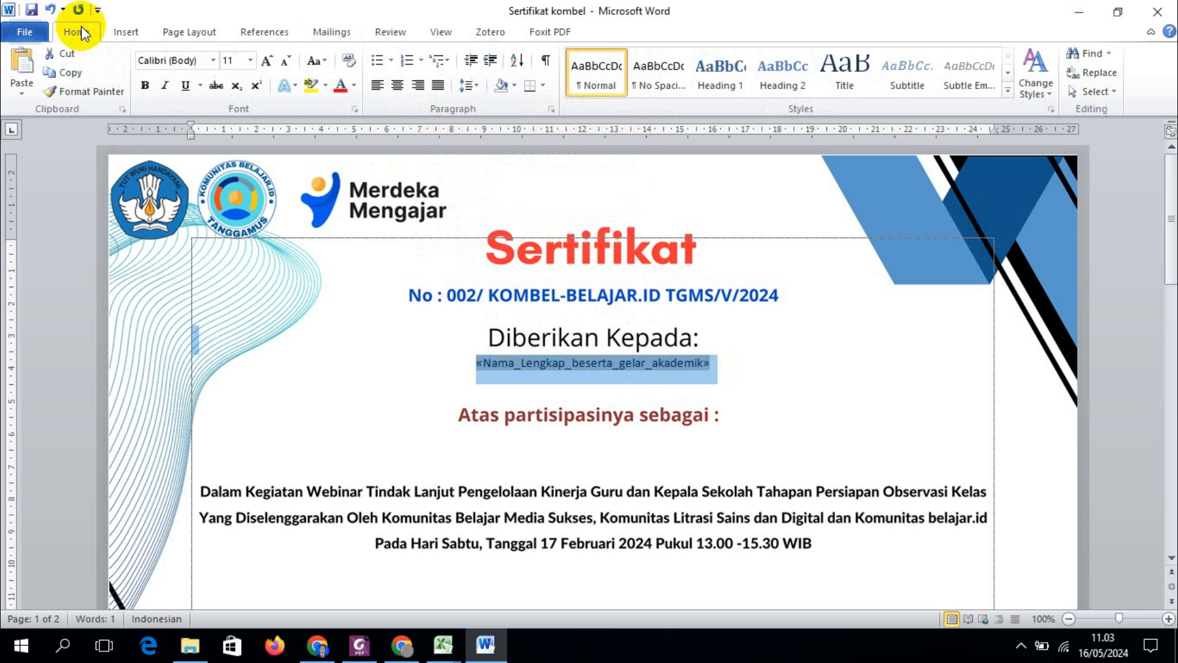
{"action": "left_click", "coordinate": [153, 91]}
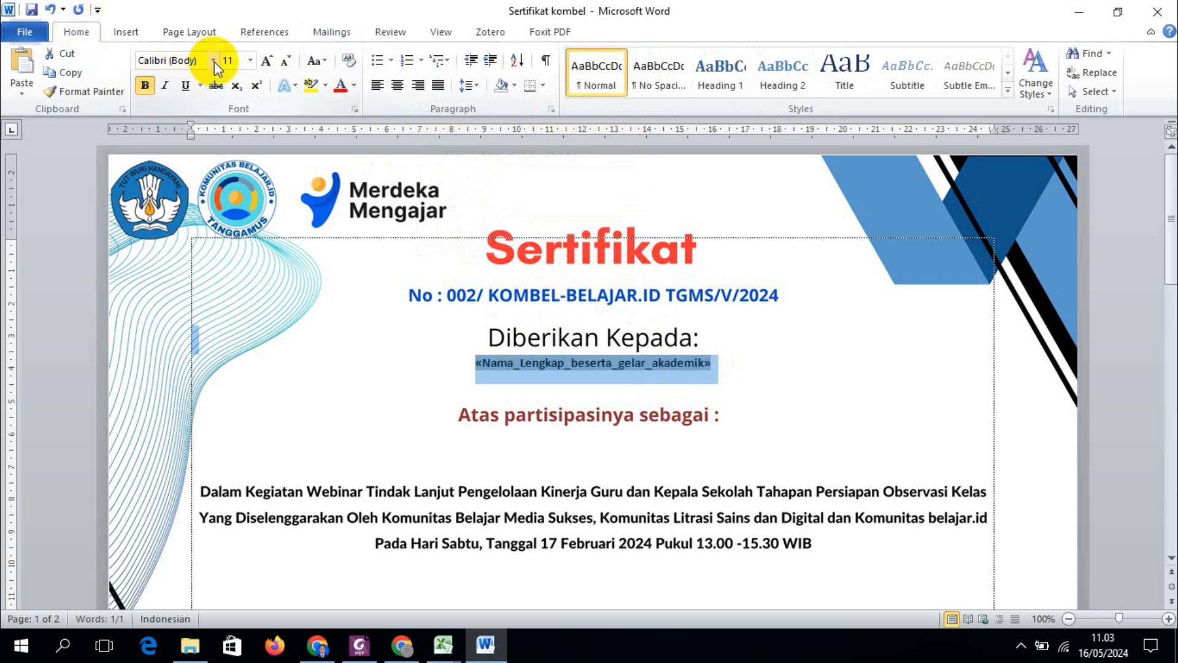
{"action": "left_click", "coordinate": [251, 60]}
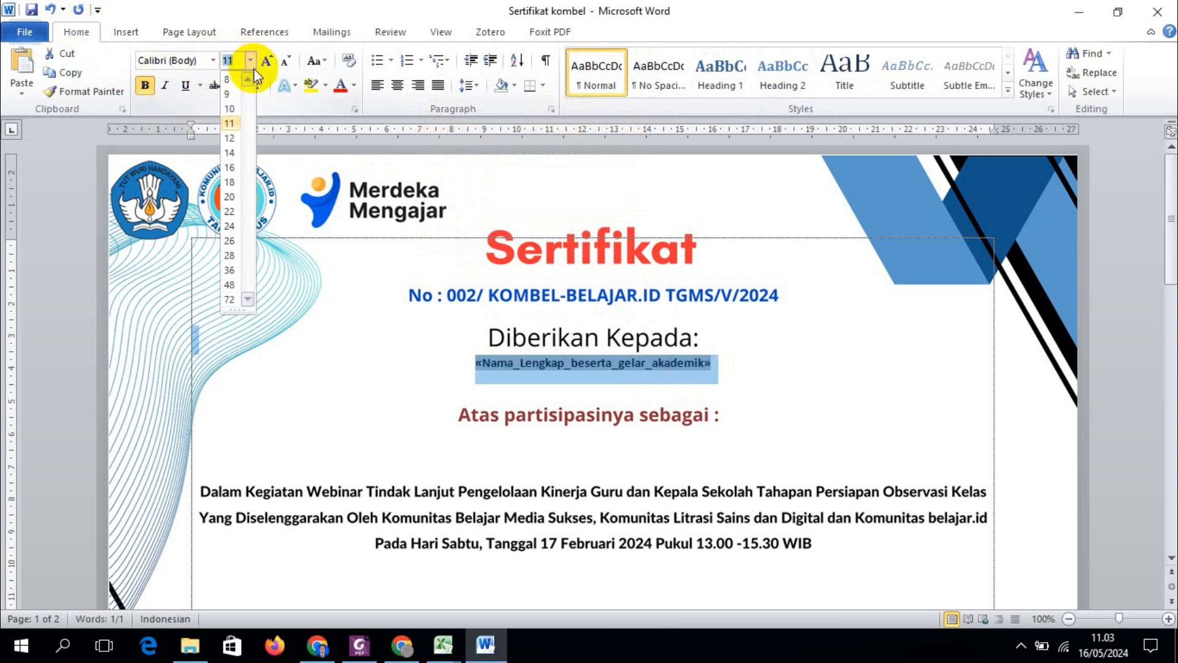
{"action": "left_click", "coordinate": [234, 172]}
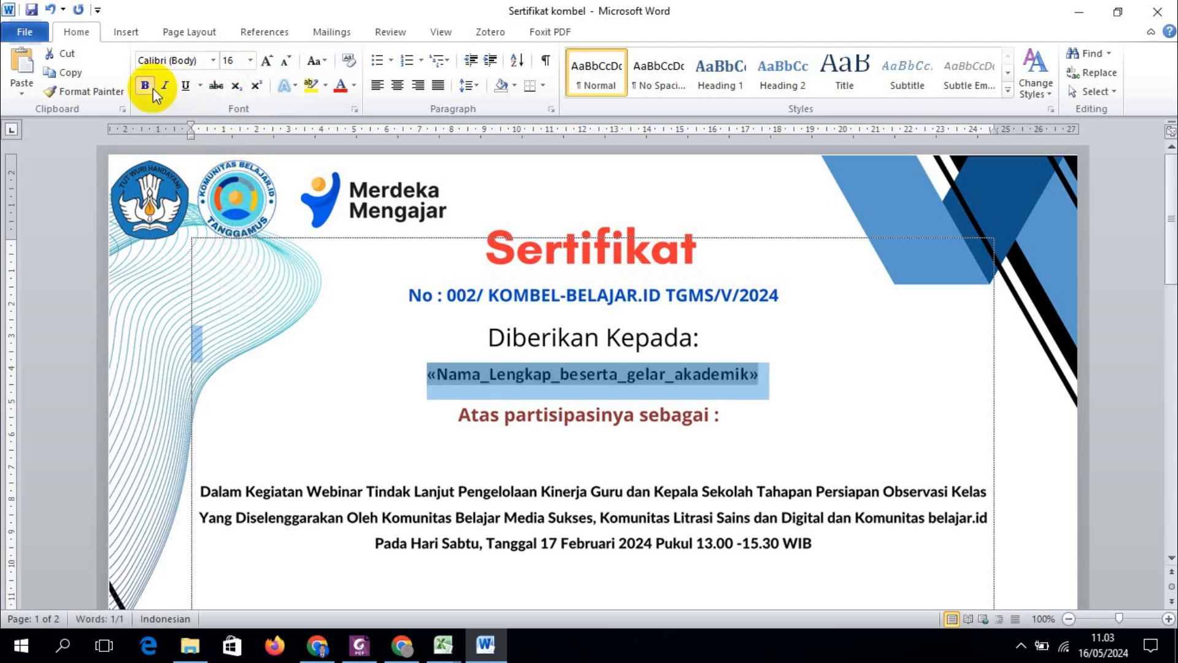
{"action": "left_click", "coordinate": [213, 60]}
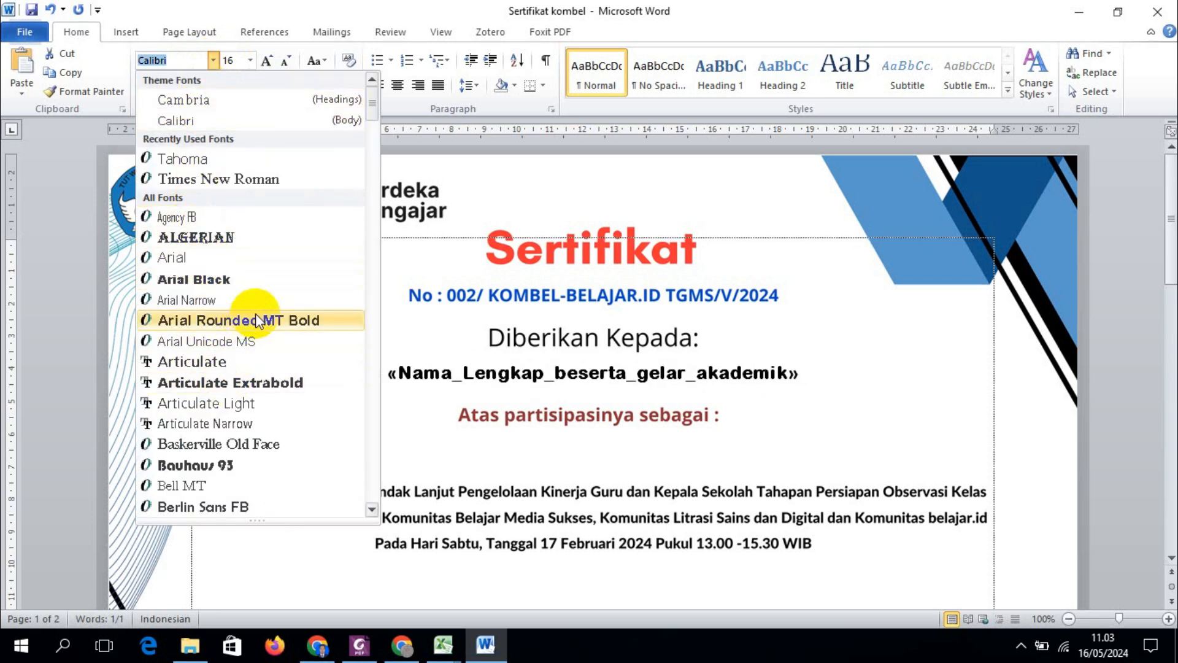
{"action": "left_click", "coordinate": [240, 381]}
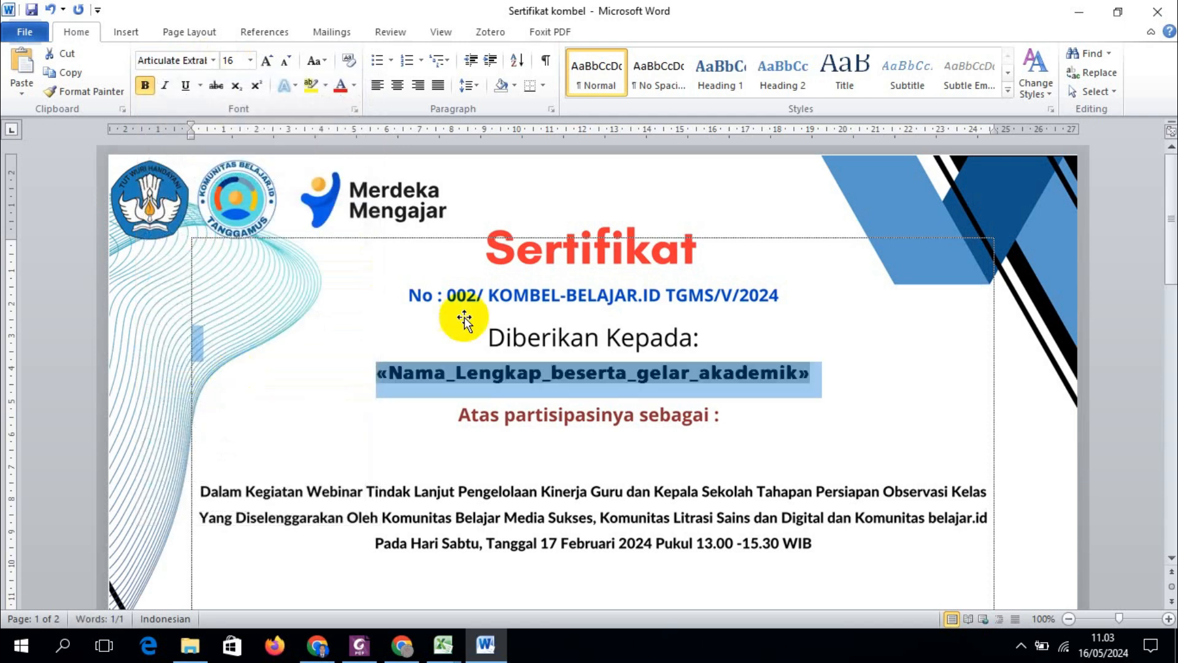
{"action": "left_click", "coordinate": [831, 395]}
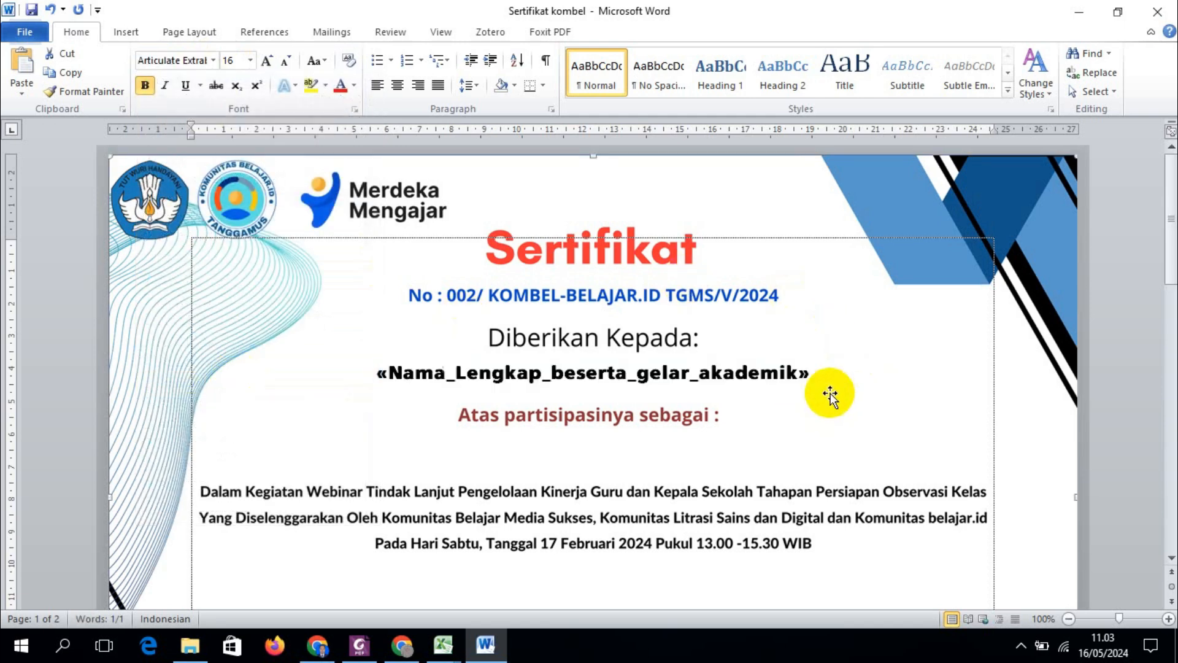
{"action": "left_click", "coordinate": [610, 398]}
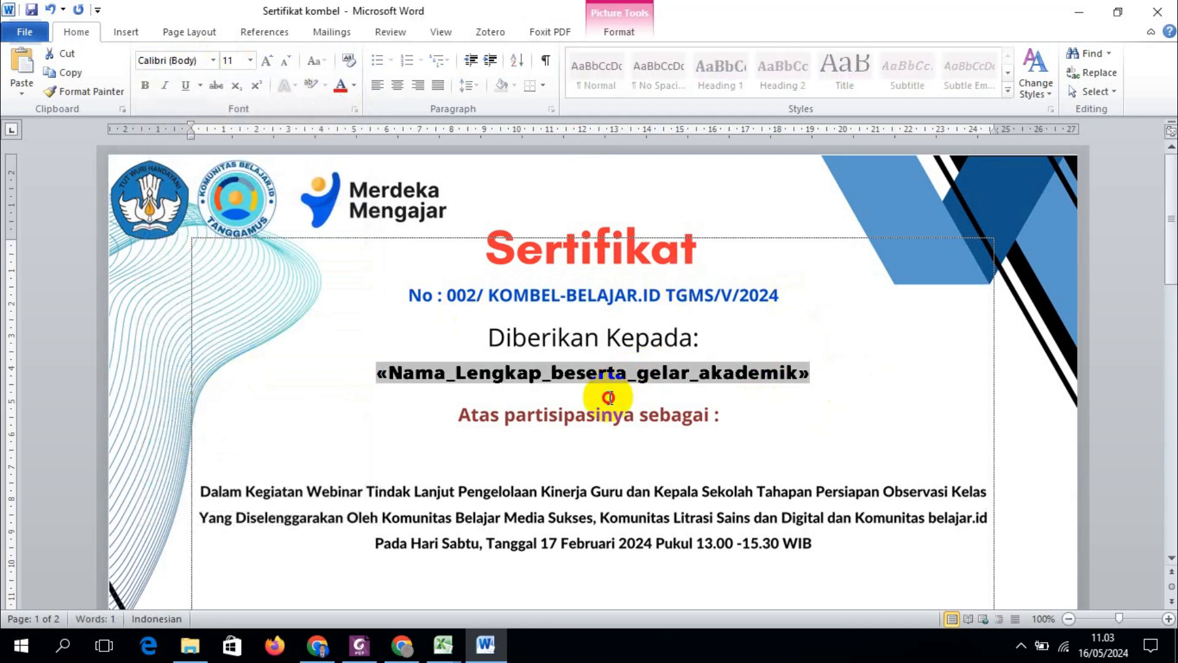
{"action": "left_click", "coordinate": [810, 368]}
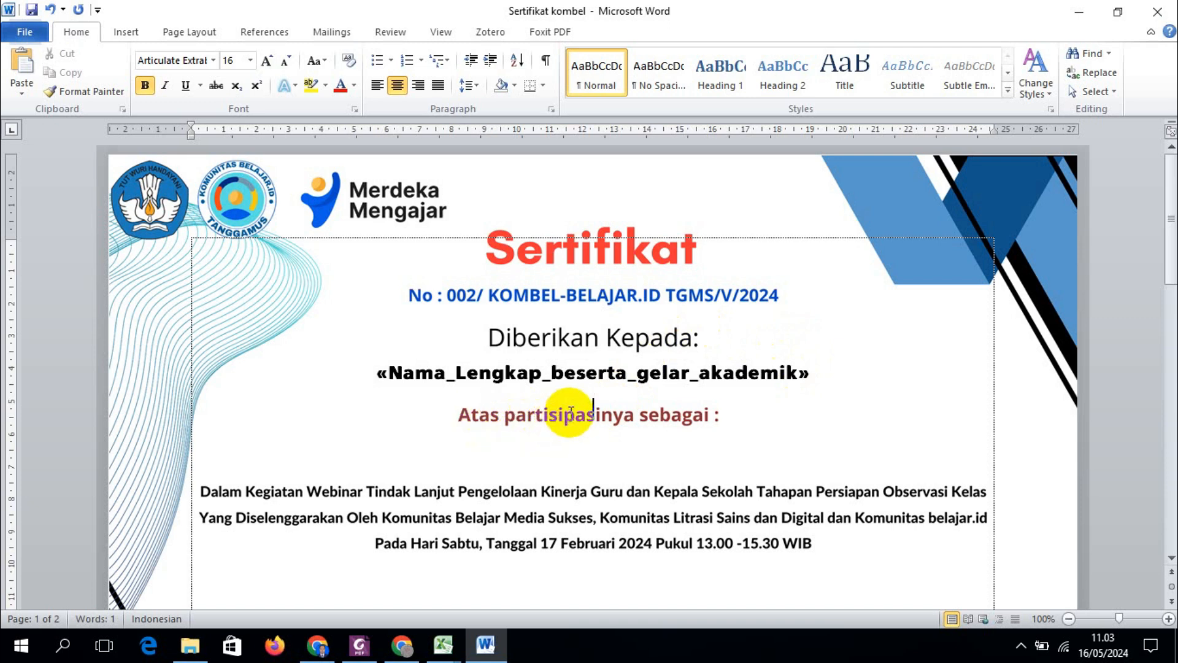
{"action": "left_click", "coordinate": [599, 372]}
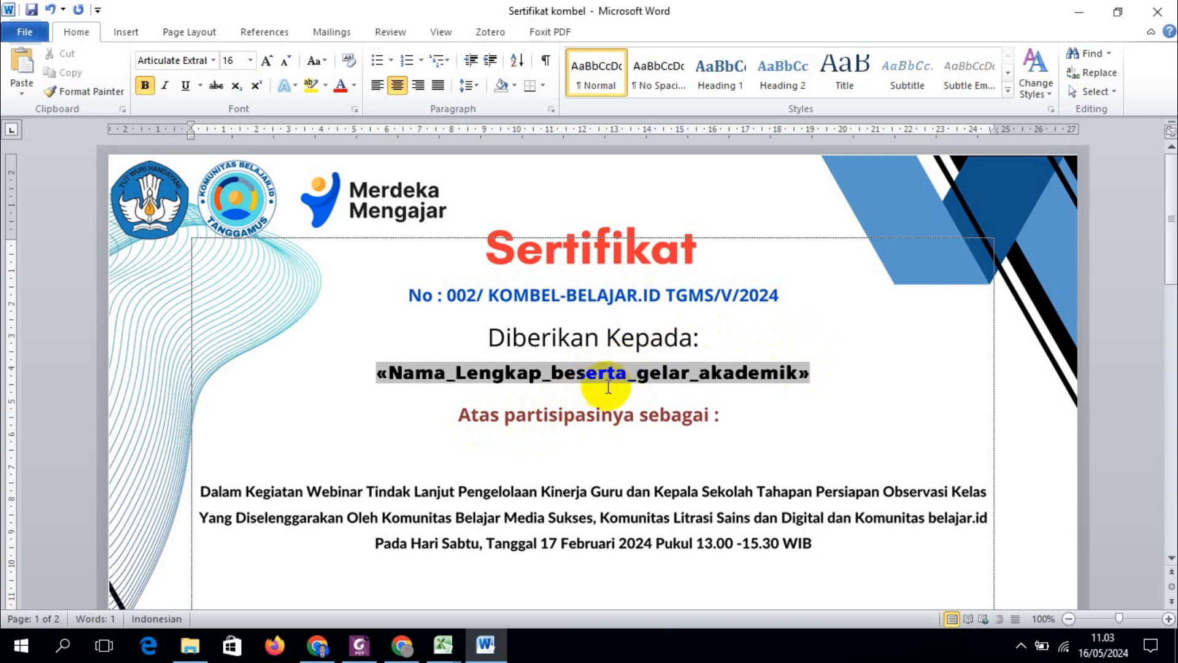
{"action": "left_click", "coordinate": [816, 368]}
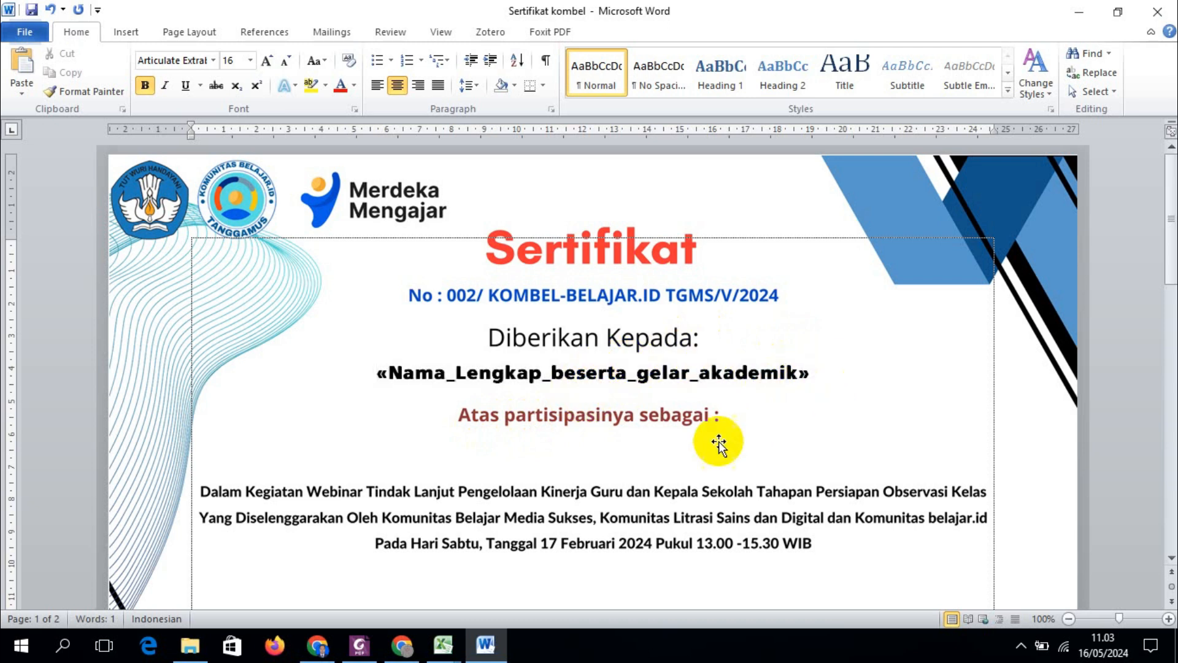
Enter "Peserta" on the line below "Atas partisipasinya sebagai :" and format it bold at 24 pt
{"action": "left_click", "coordinate": [562, 445]}
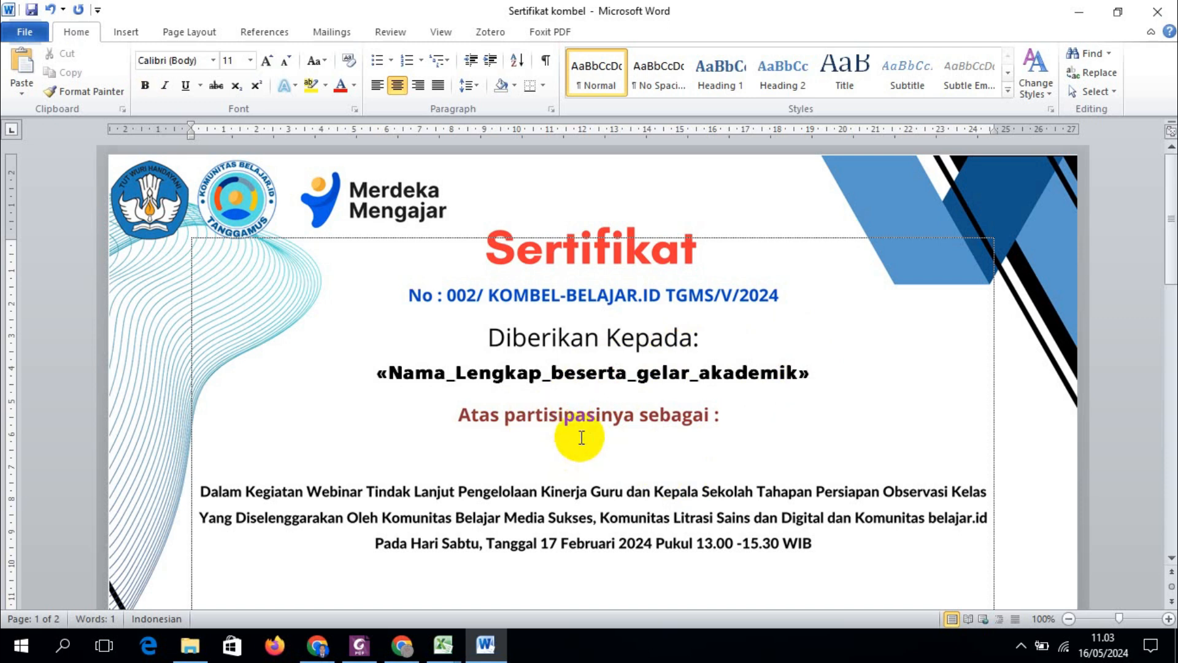
{"action": "type", "text": "Peserta"}
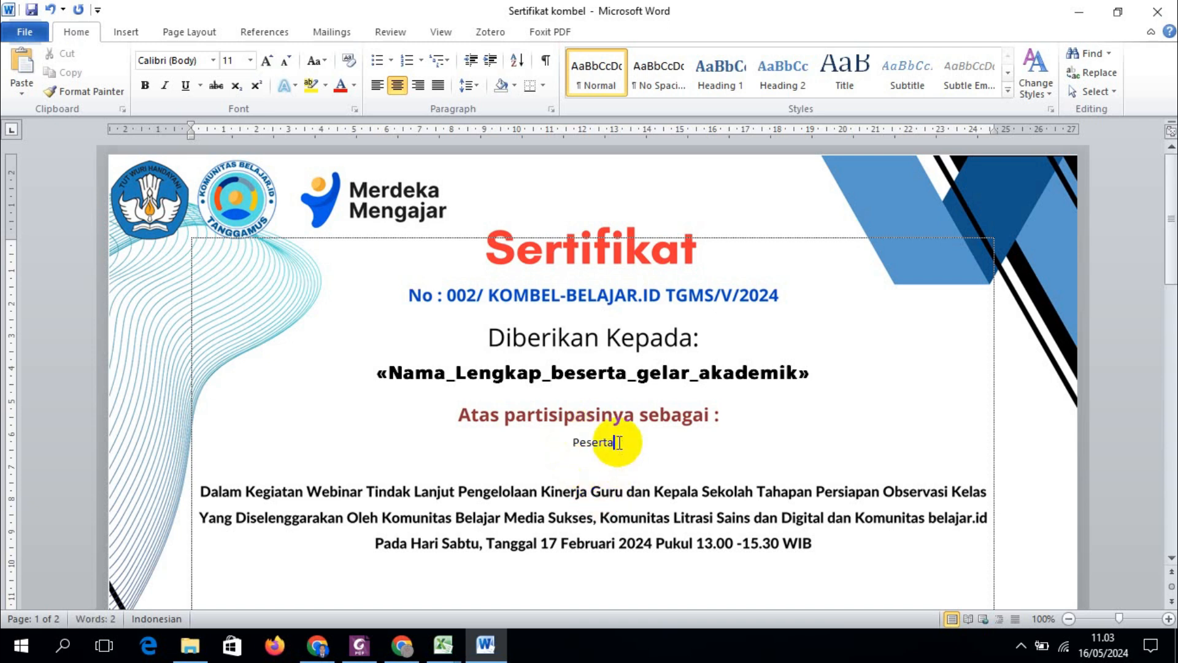
{"action": "left_click_drag", "start_coordinate": [610, 442], "coordinate": [573, 442]}
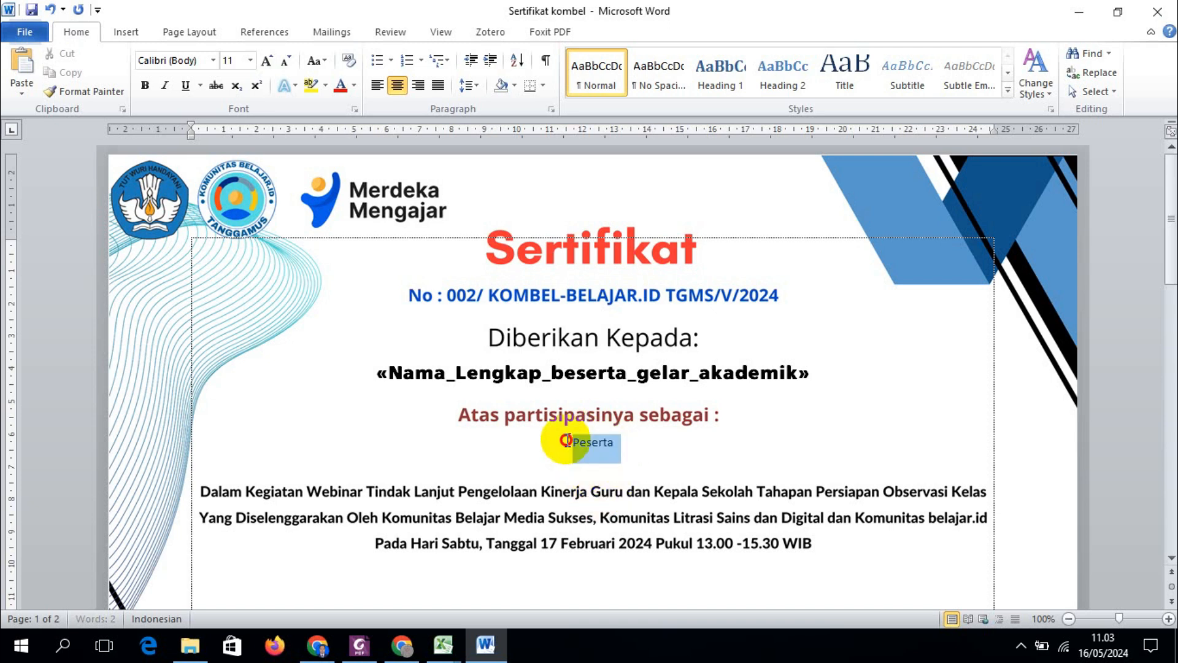
{"action": "left_click", "coordinate": [144, 85]}
{"action": "left_click", "coordinate": [251, 61]}
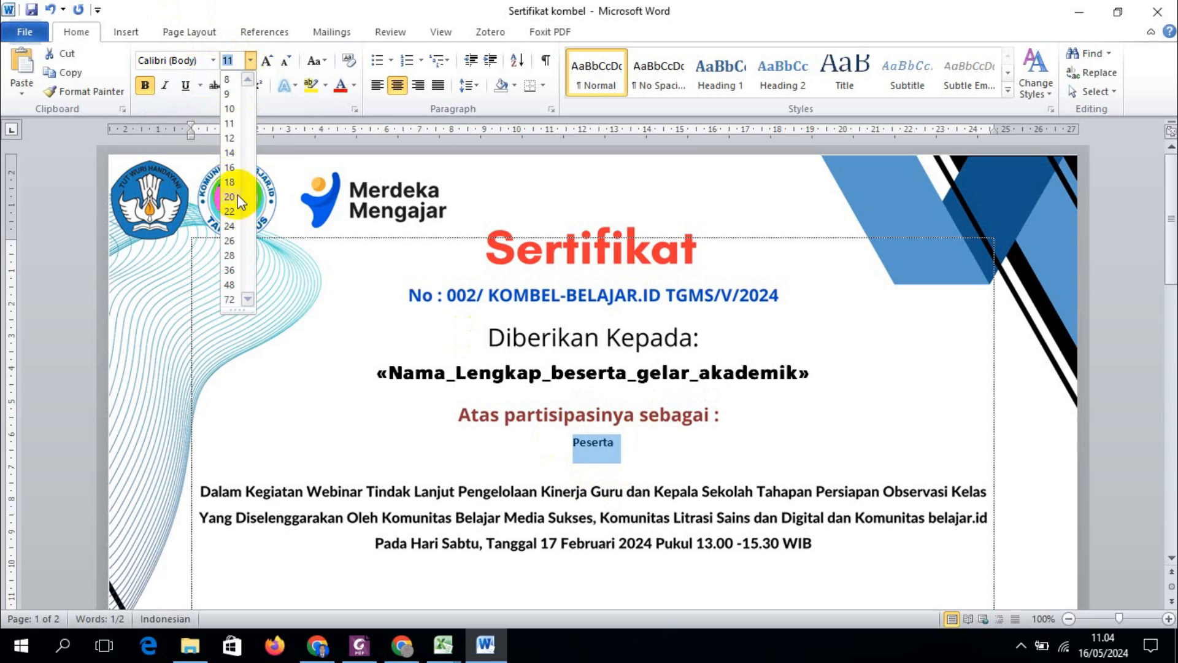
{"action": "left_click", "coordinate": [230, 227]}
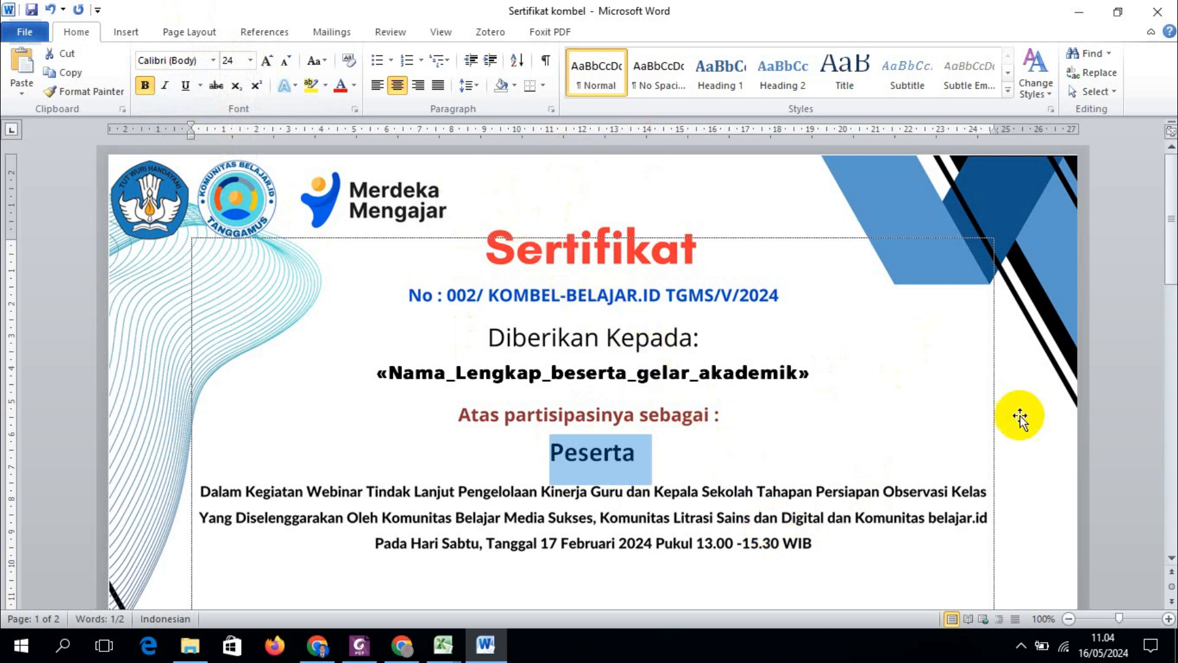
{"action": "left_click", "coordinate": [1100, 392]}
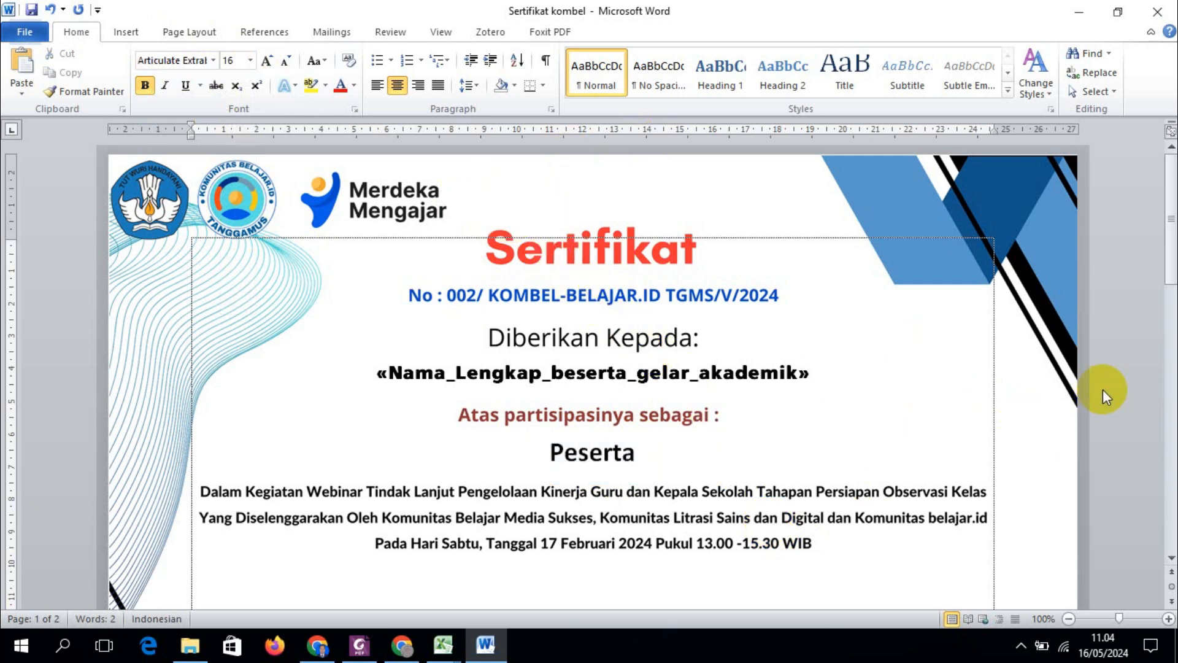
{"action": "left_click_drag", "start_coordinate": [603, 457], "coordinate": [631, 457]}
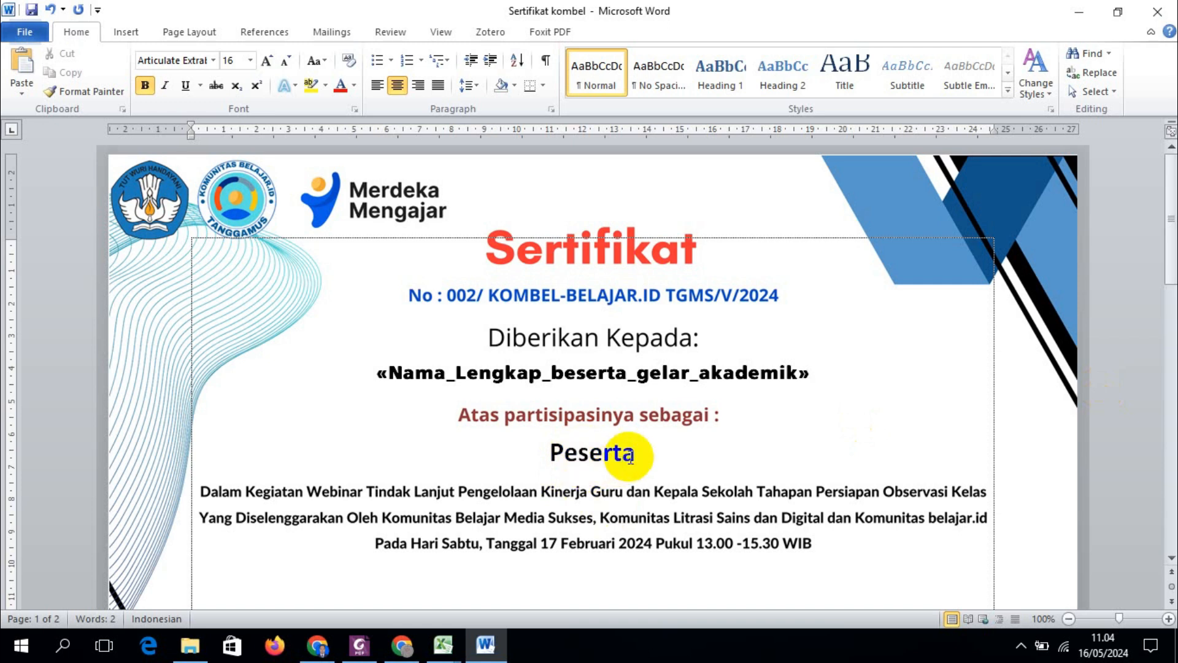
{"action": "left_click", "coordinate": [636, 453]}
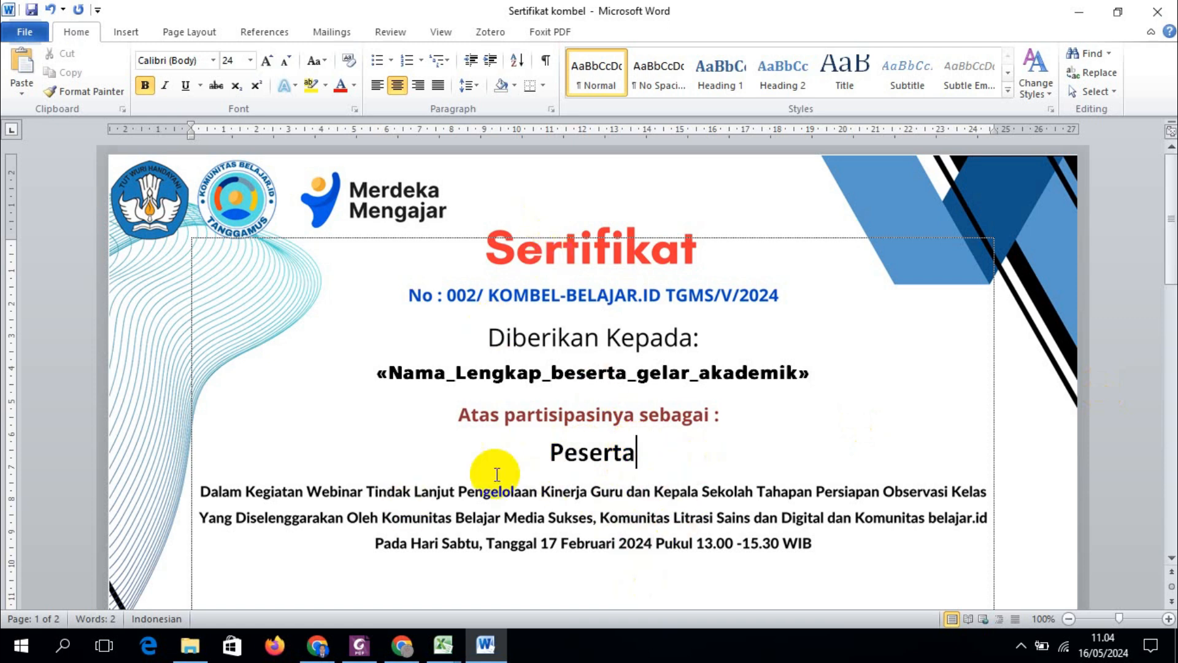
Preview the mail merge results and go through the recipient records one by one, finishing at the last record
{"action": "left_click", "coordinate": [320, 28]}
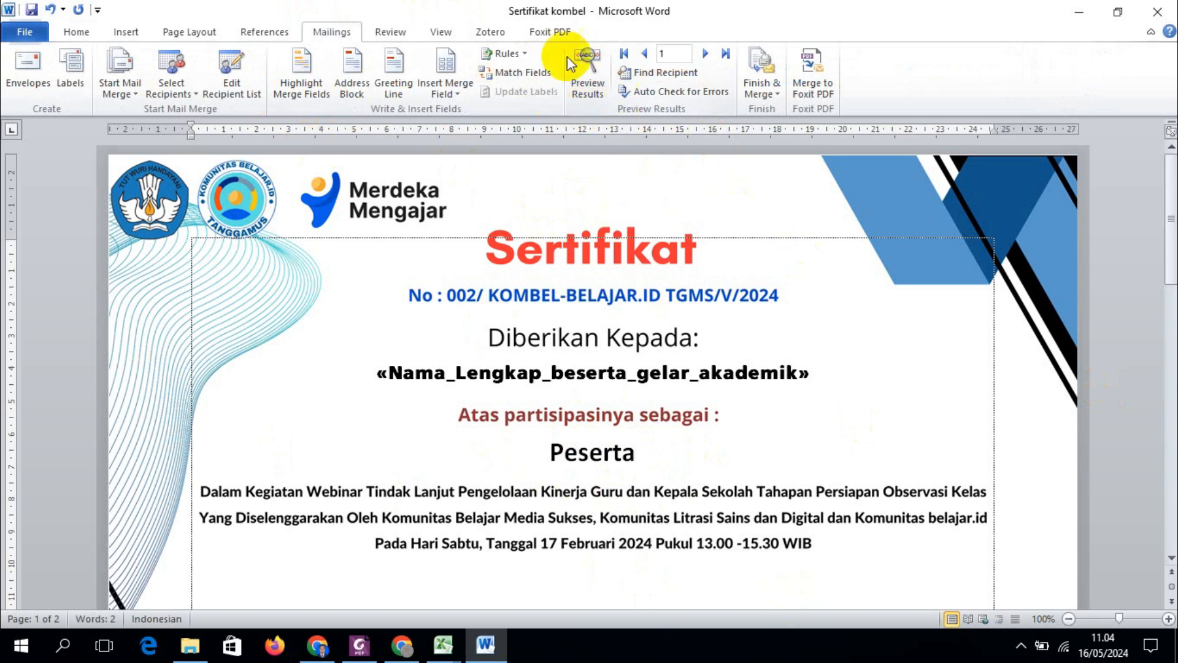
{"action": "left_click", "coordinate": [581, 77]}
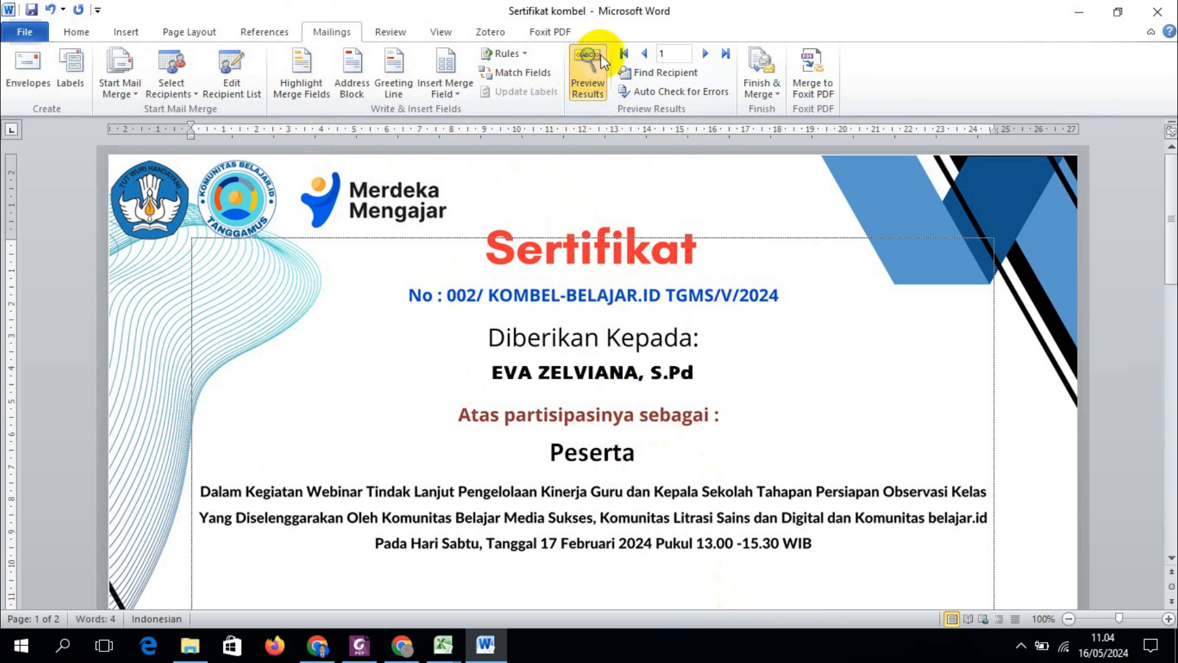
{"action": "left_click", "coordinate": [704, 55]}
{"action": "left_click", "coordinate": [703, 55]}
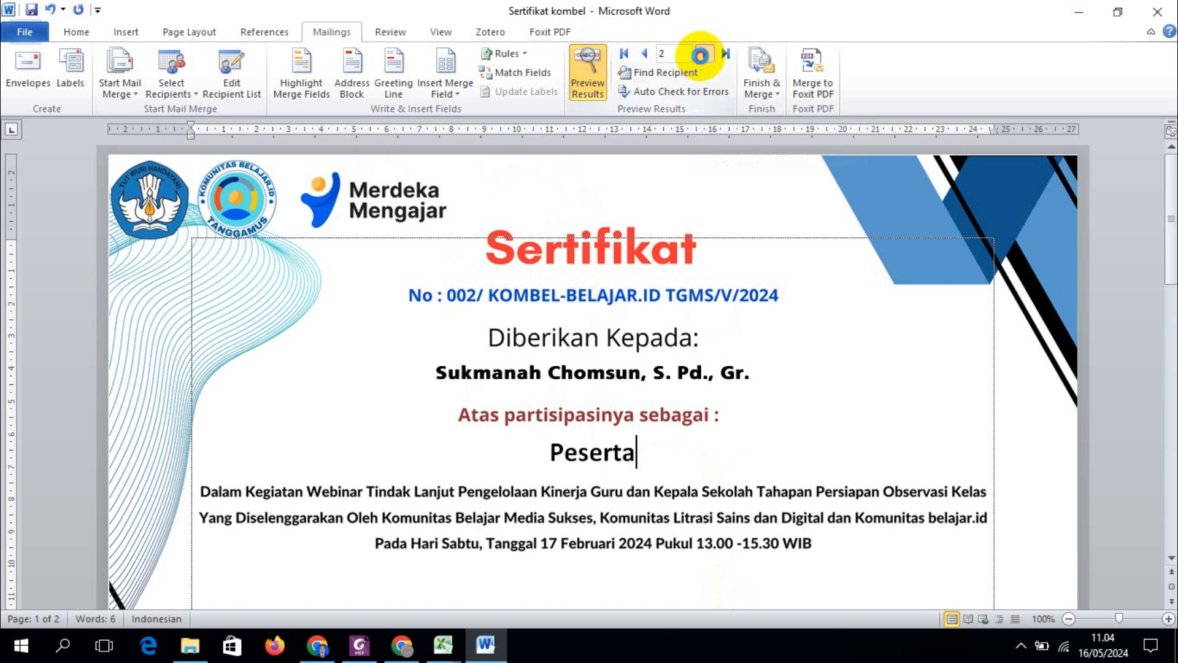
{"action": "left_click", "coordinate": [704, 55]}
{"action": "left_click", "coordinate": [703, 54]}
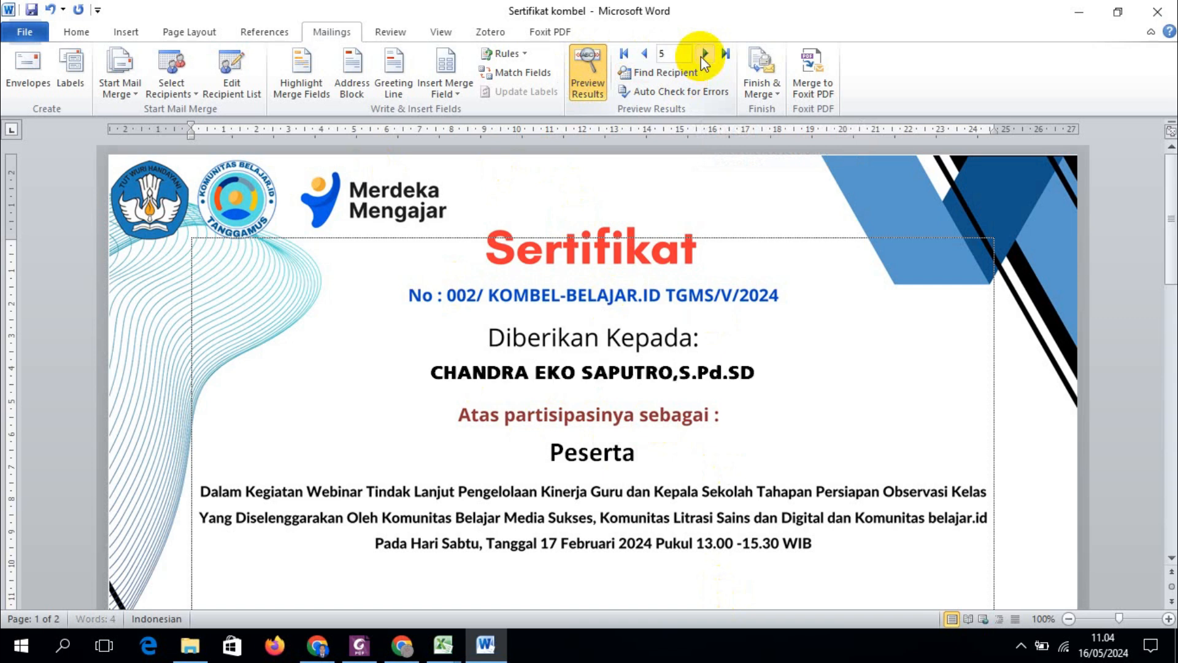
{"action": "left_click", "coordinate": [703, 55]}
{"action": "left_click", "coordinate": [703, 54]}
{"action": "left_click", "coordinate": [703, 54]}
{"action": "left_click", "coordinate": [703, 55]}
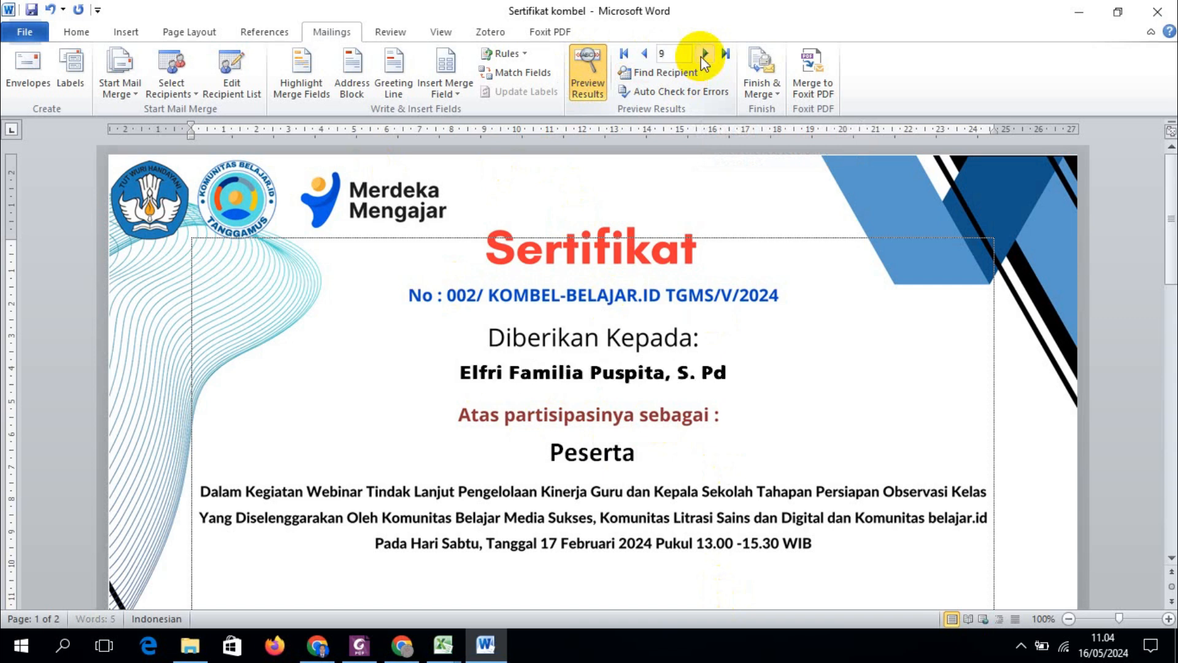
{"action": "left_click", "coordinate": [703, 55]}
{"action": "left_click", "coordinate": [703, 54]}
{"action": "left_click", "coordinate": [704, 55]}
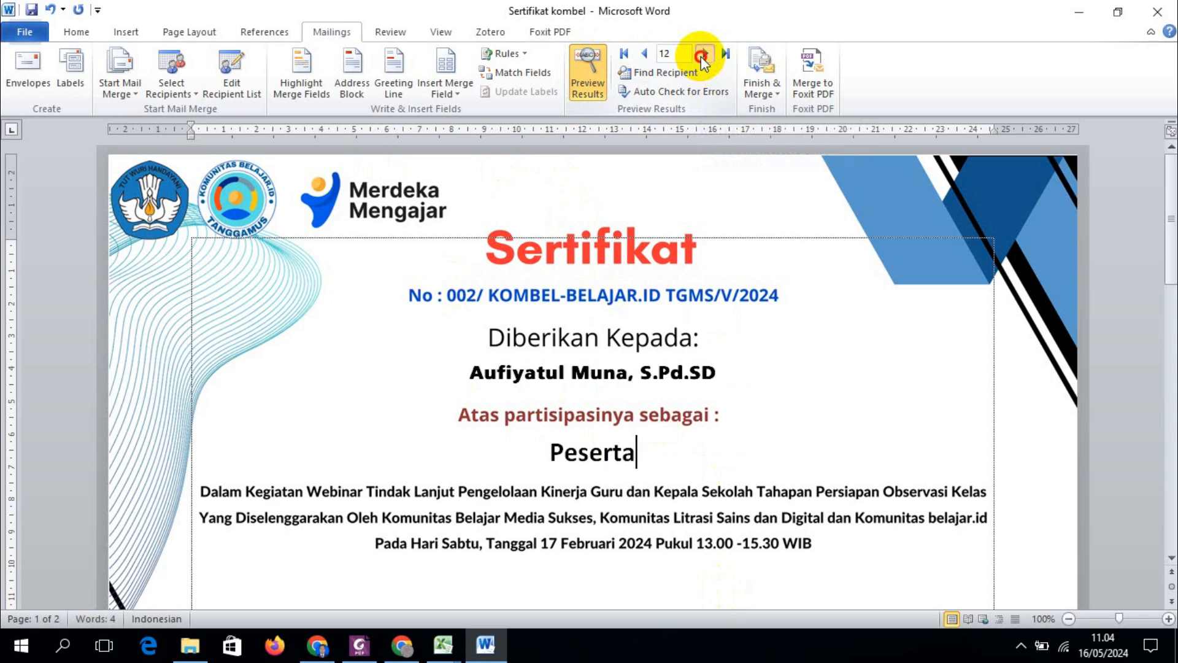
{"action": "left_click", "coordinate": [704, 55]}
{"action": "left_click", "coordinate": [703, 55]}
{"action": "left_click", "coordinate": [703, 54]}
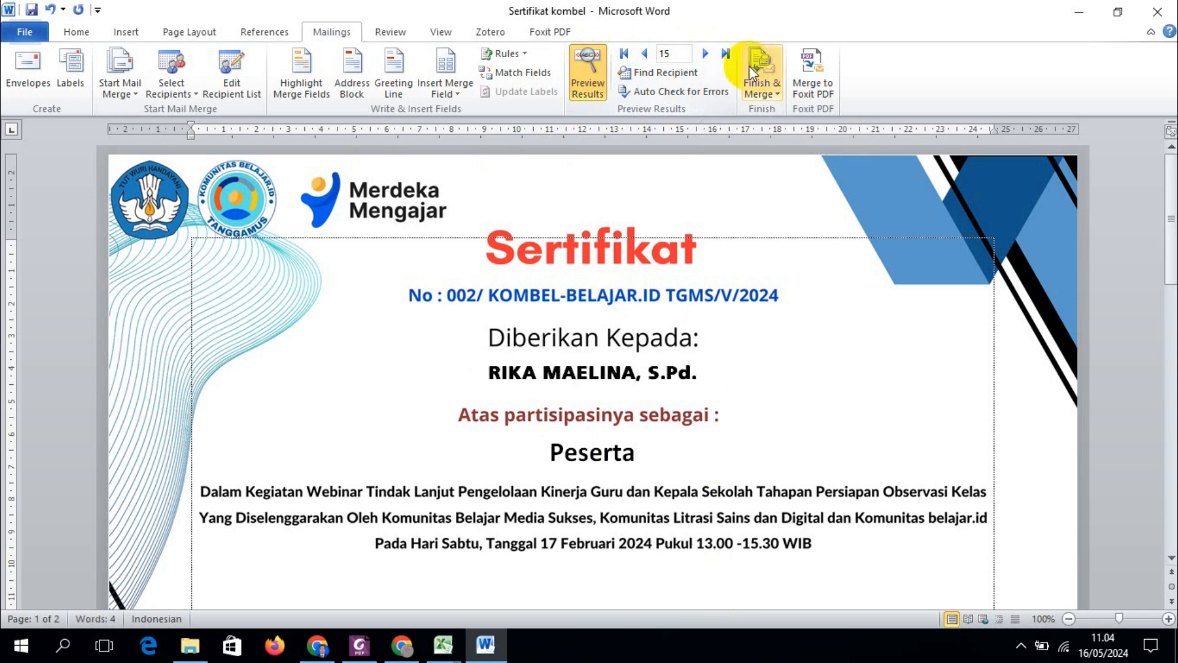
{"action": "left_click", "coordinate": [725, 56]}
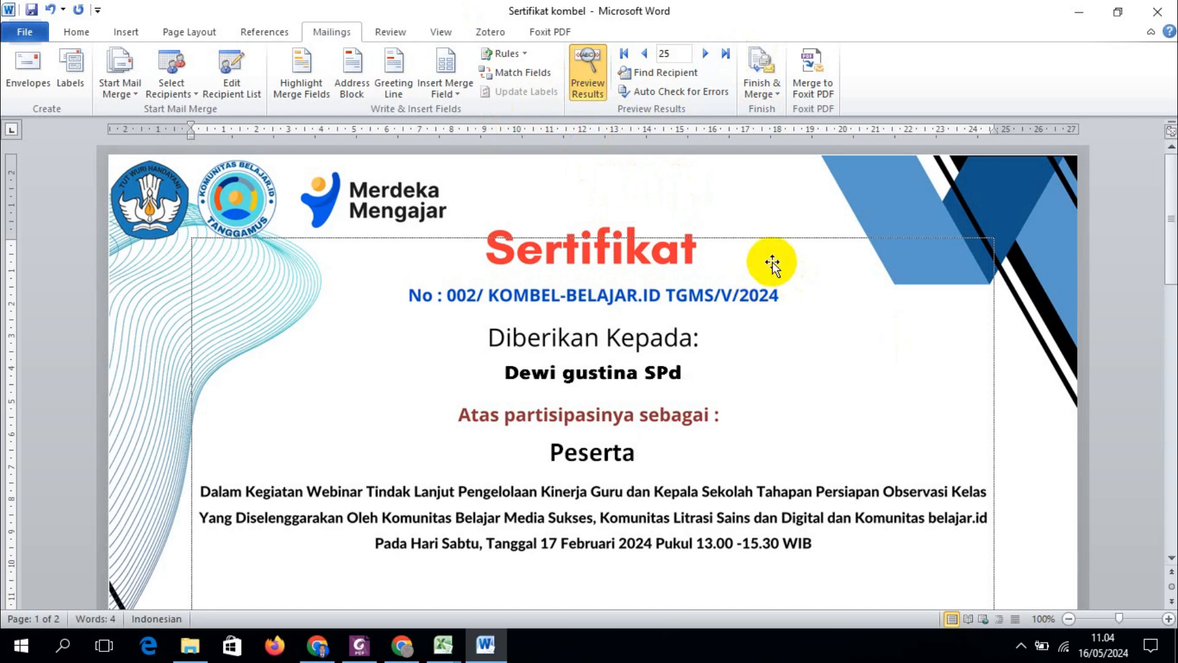
Move the page 2 background picture up to the page's top edge and stretch it down to the bottom edge
{"action": "scroll", "coordinate": [755, 277], "scroll_direction": "down", "scroll_amount": 20}
{"action": "scroll", "coordinate": [763, 276], "scroll_direction": "down", "scroll_amount": 5}
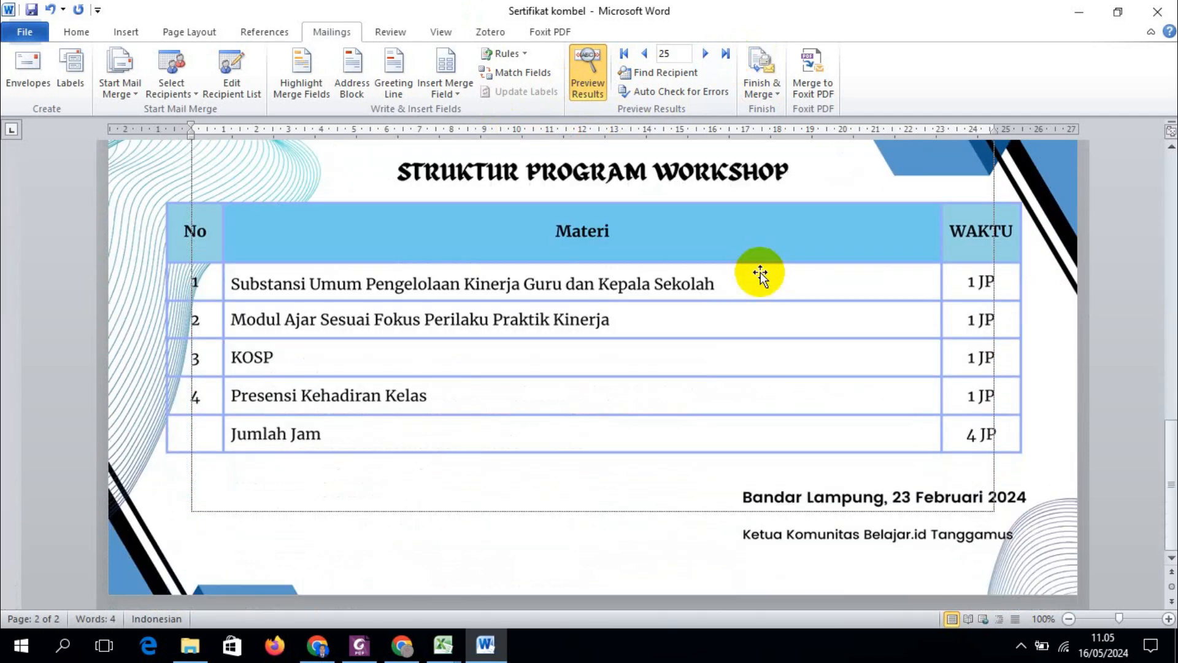
{"action": "scroll", "coordinate": [760, 276], "scroll_direction": "up", "scroll_amount": 3}
{"action": "left_click", "coordinate": [721, 457]}
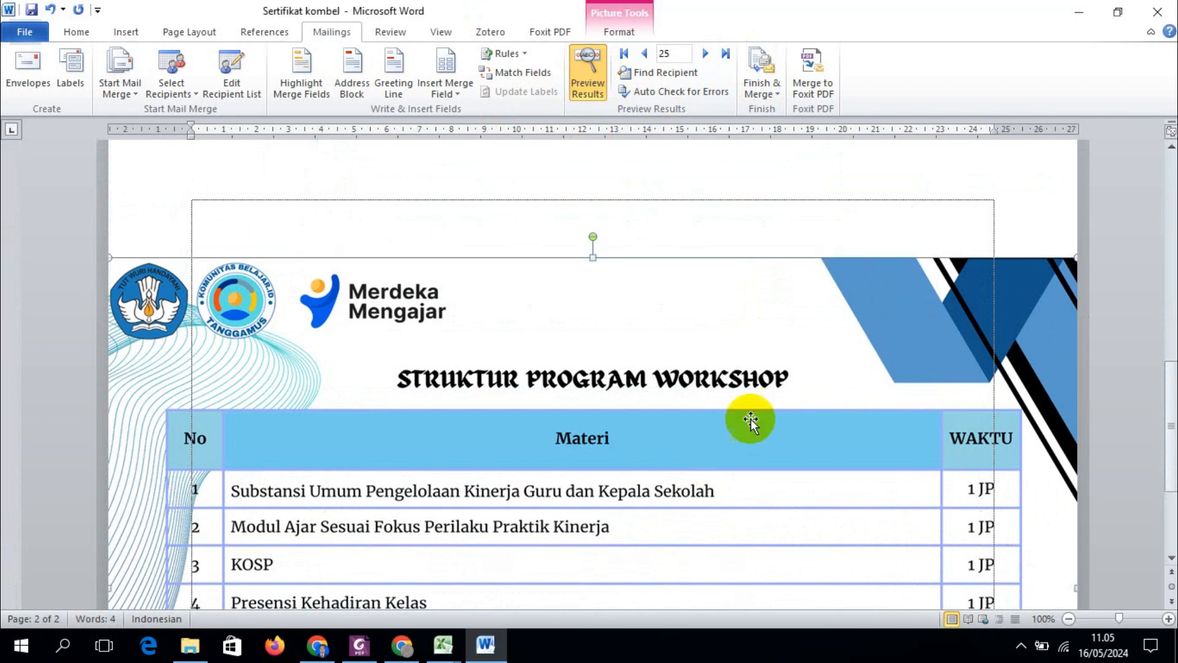
{"action": "scroll", "coordinate": [769, 381], "scroll_direction": "up", "scroll_amount": 2}
{"action": "left_click_drag", "start_coordinate": [766, 432], "coordinate": [768, 297]}
{"action": "scroll", "coordinate": [1052, 452], "scroll_direction": "down", "scroll_amount": 6}
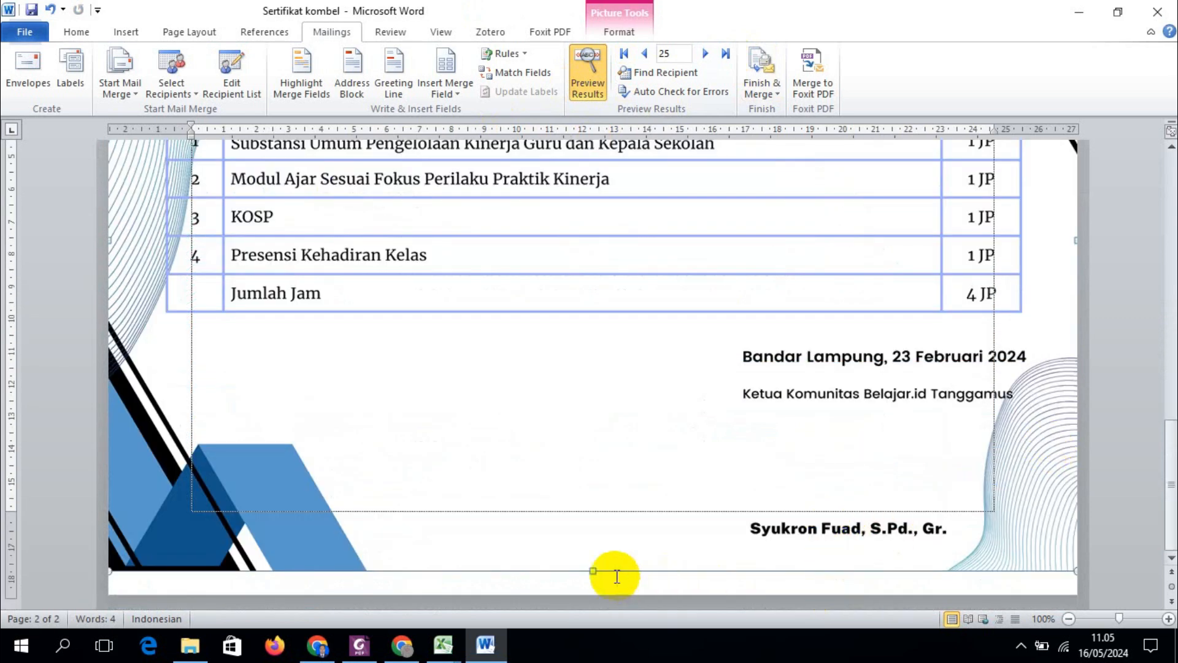
{"action": "left_click_drag", "start_coordinate": [593, 570], "coordinate": [623, 576]}
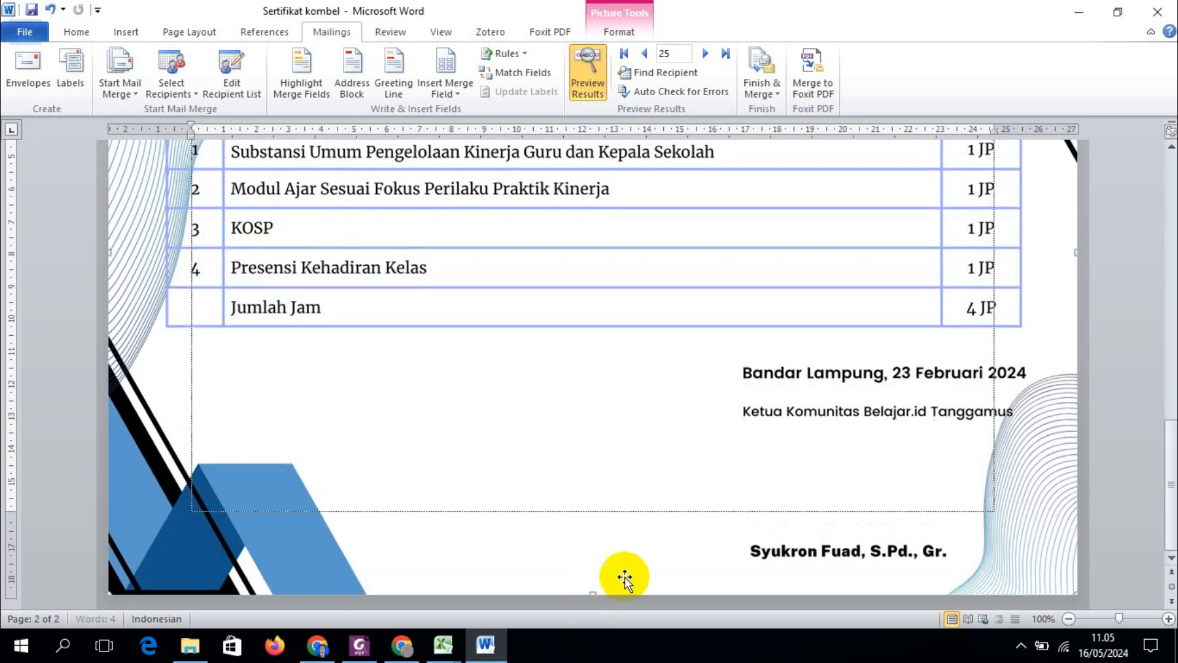
{"action": "scroll", "coordinate": [1026, 395], "scroll_direction": "up", "scroll_amount": 10}
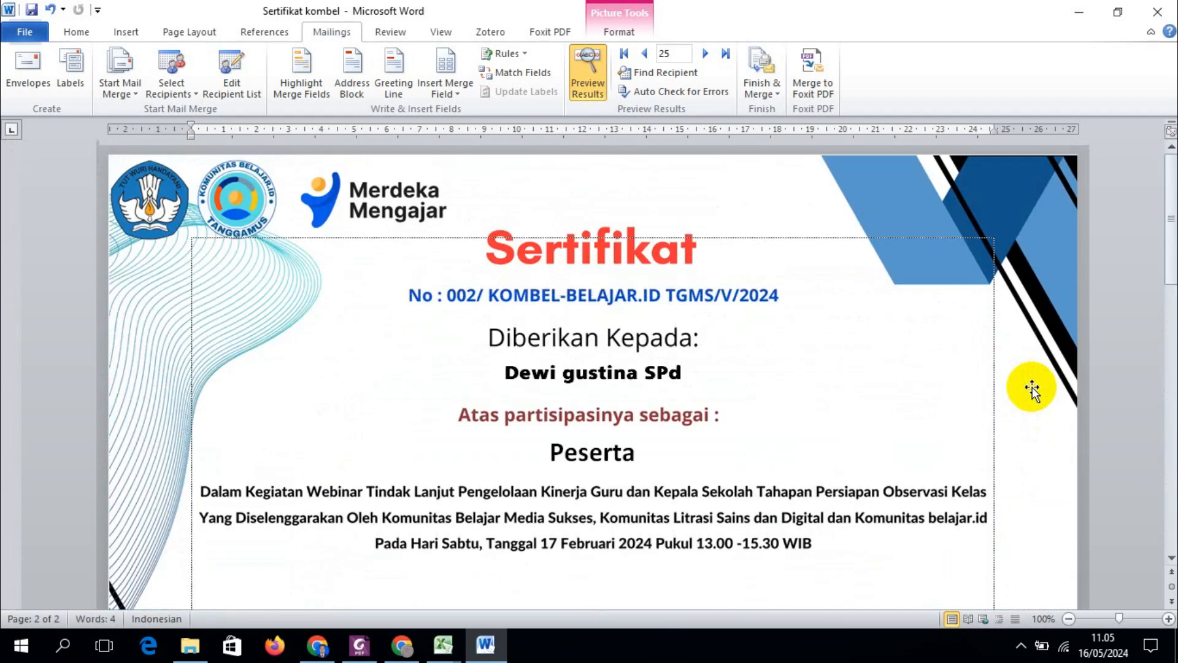
{"action": "scroll", "coordinate": [1032, 388], "scroll_direction": "down", "scroll_amount": 10}
{"action": "scroll", "coordinate": [1032, 388], "scroll_direction": "down", "scroll_amount": 9}
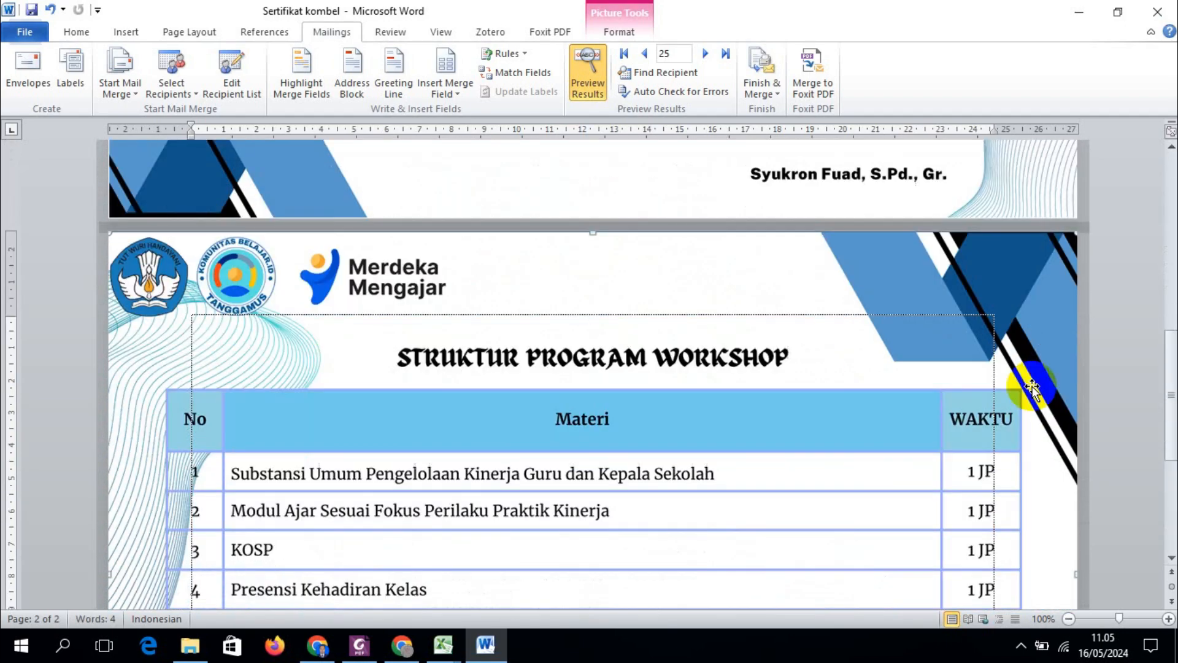
{"action": "scroll", "coordinate": [1032, 388], "scroll_direction": "up", "scroll_amount": 15}
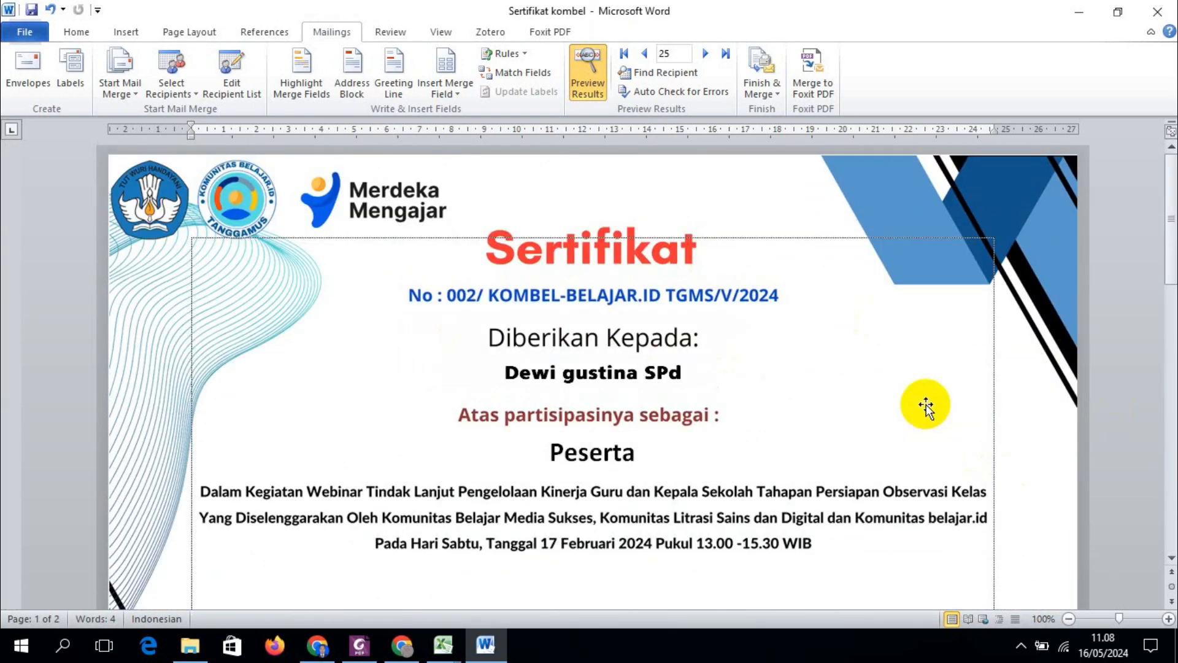
Return the merge preview to the first recipient record and advance it to the second
{"action": "left_click", "coordinate": [624, 53]}
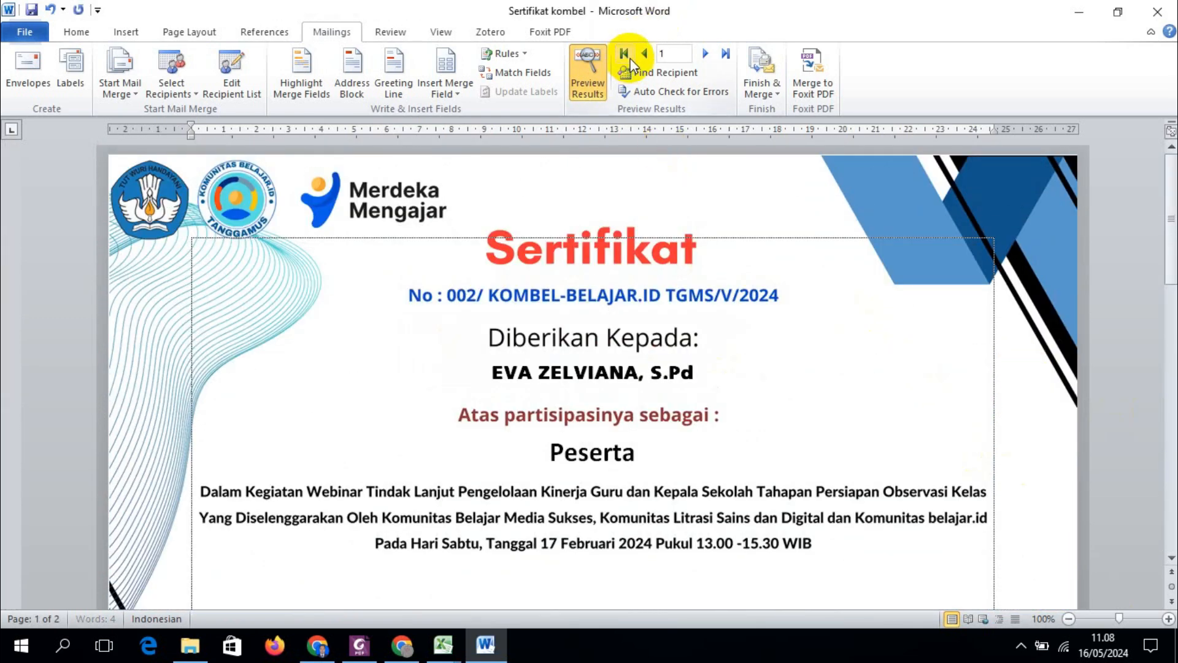
{"action": "left_click", "coordinate": [705, 55]}
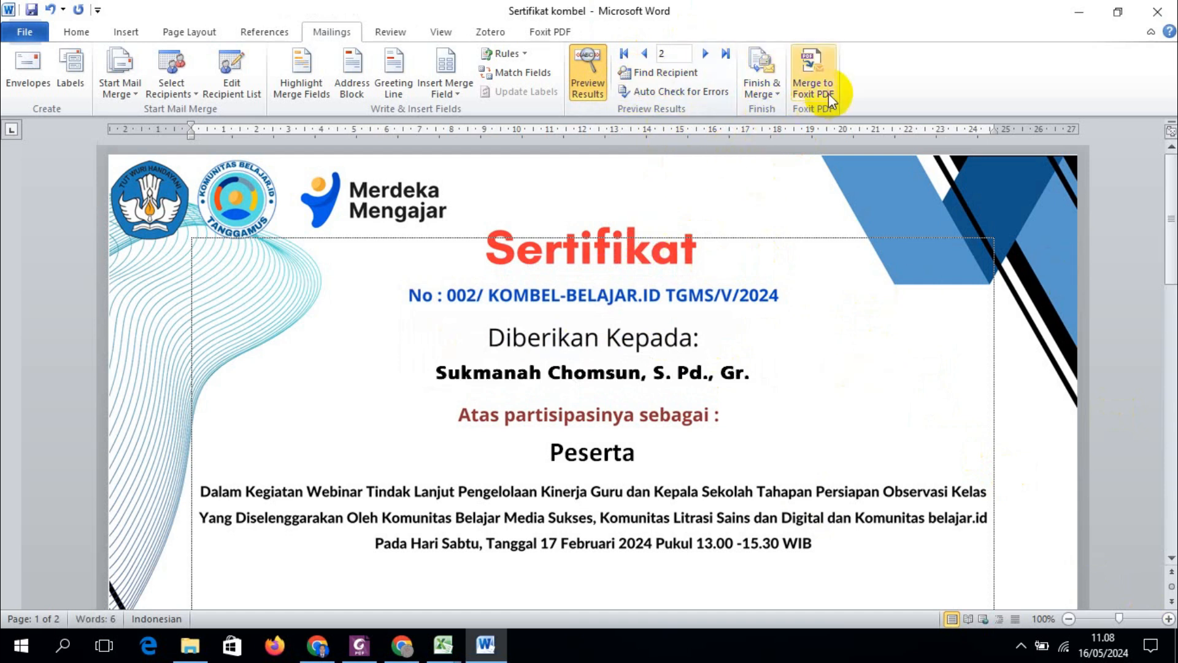
{"action": "left_click", "coordinate": [777, 92]}
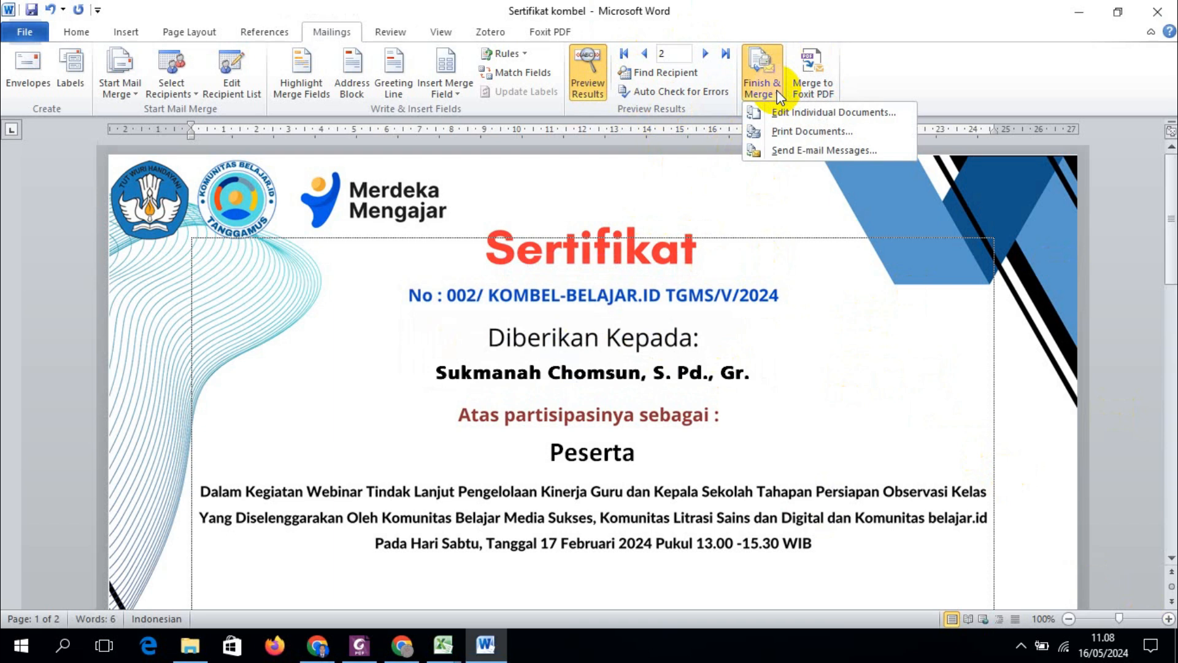
{"action": "left_click", "coordinate": [968, 267]}
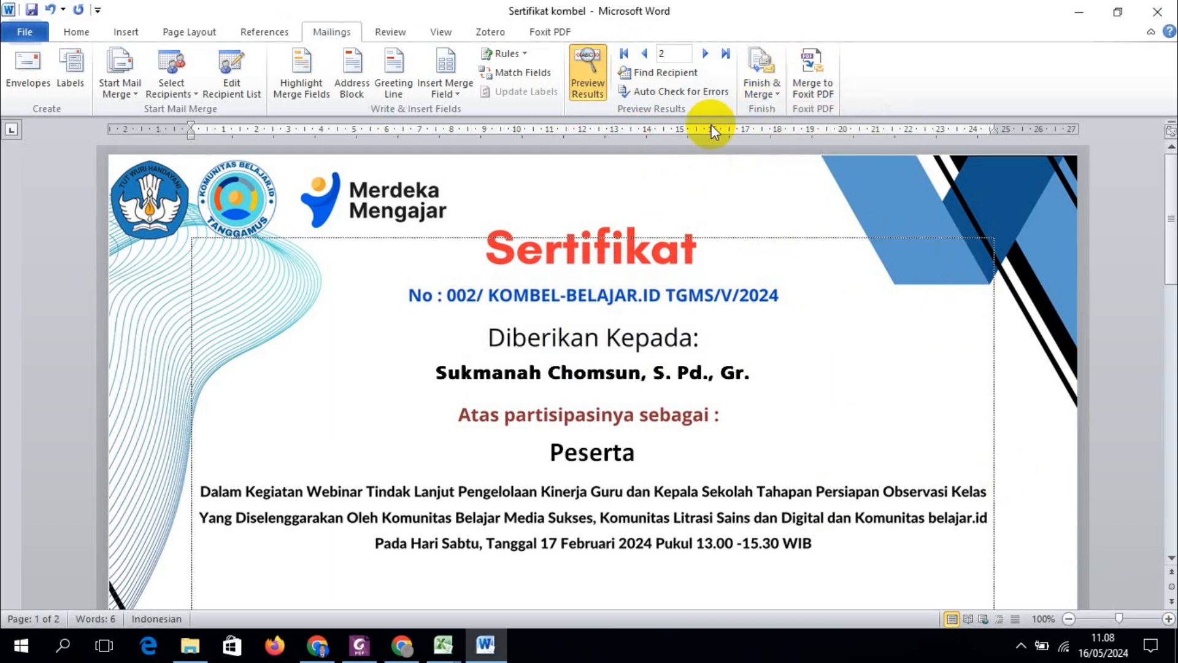
Set up a merge to Foxit PDF for all records, naming the PDF files by the Nama_Lengkap_beserta_gelar_akademik field
{"action": "left_click", "coordinate": [822, 91]}
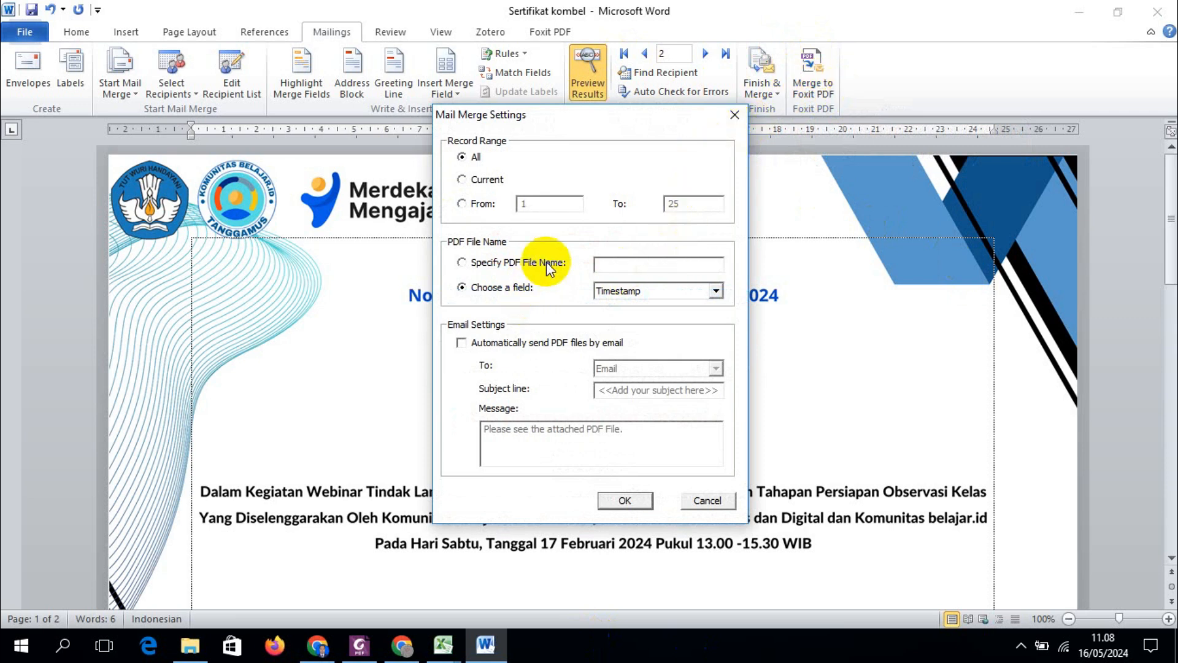
{"action": "left_click", "coordinate": [716, 292]}
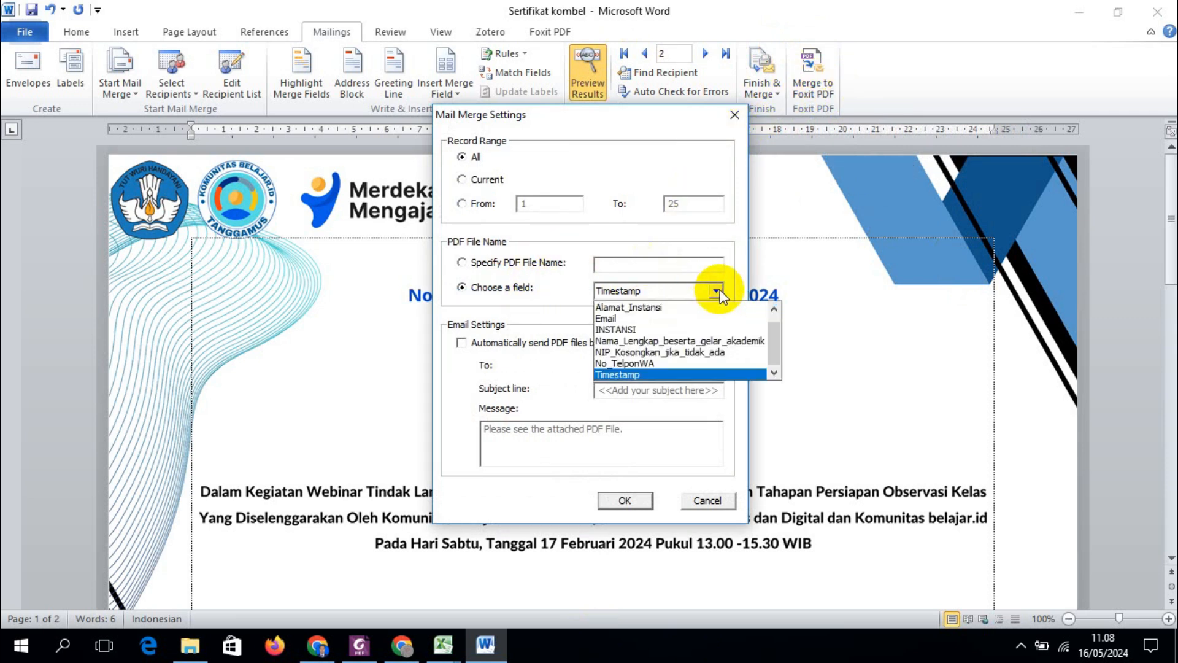
{"action": "left_click", "coordinate": [675, 342]}
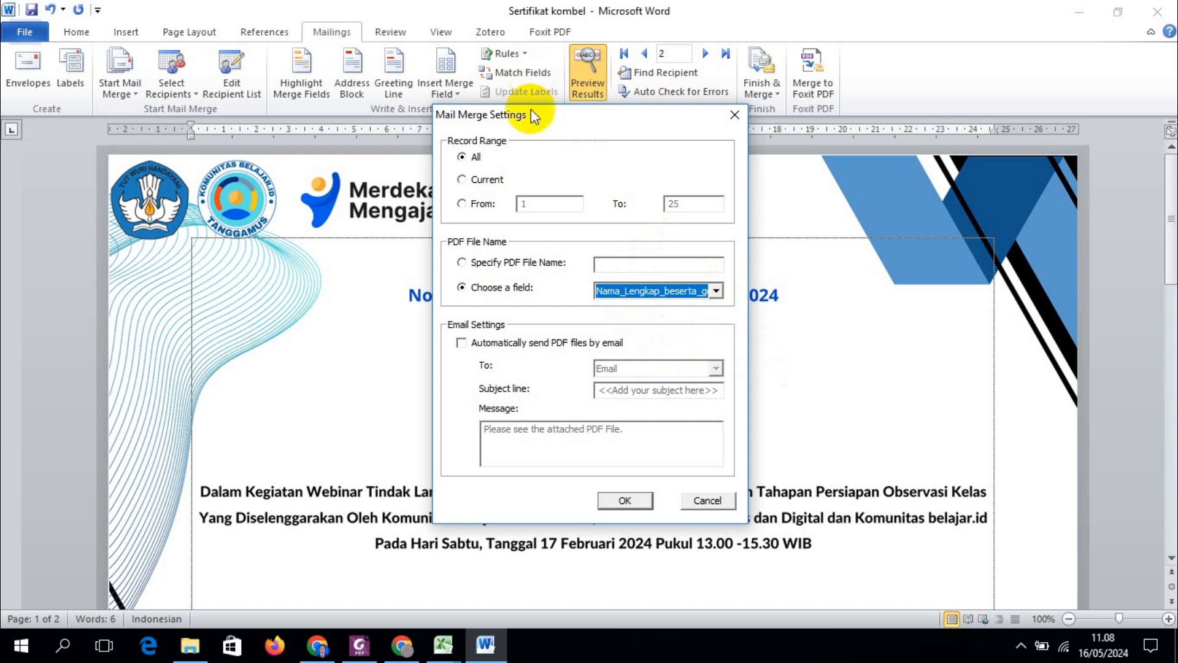
{"action": "left_click", "coordinate": [625, 504]}
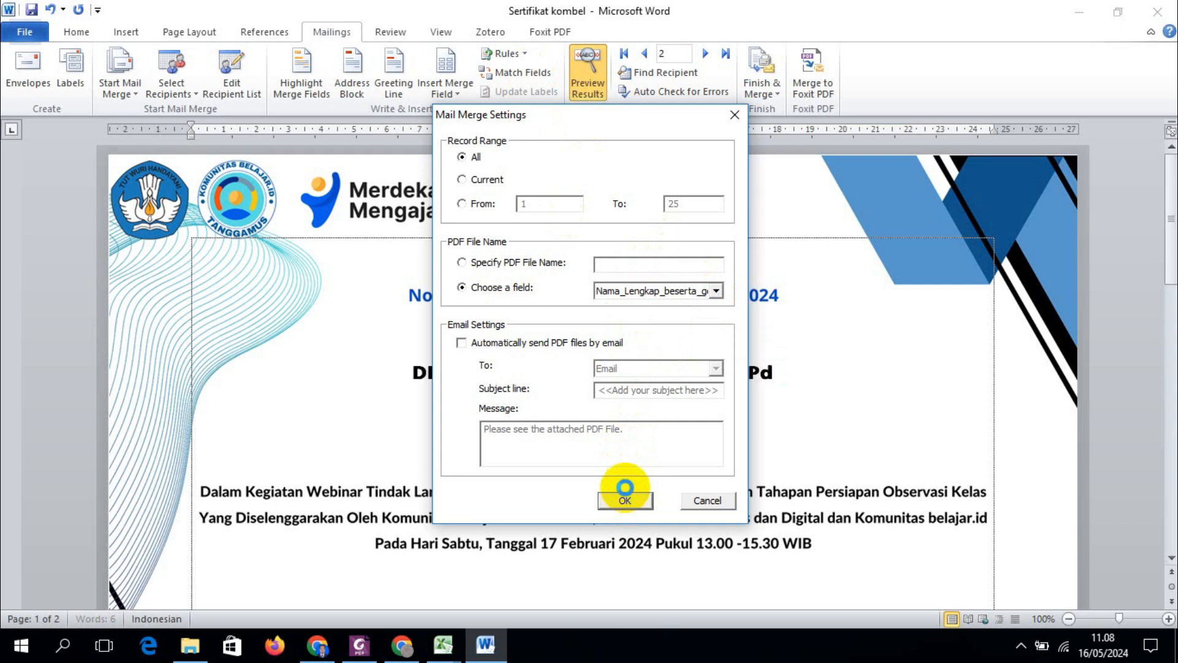
{"action": "left_click", "coordinate": [625, 499]}
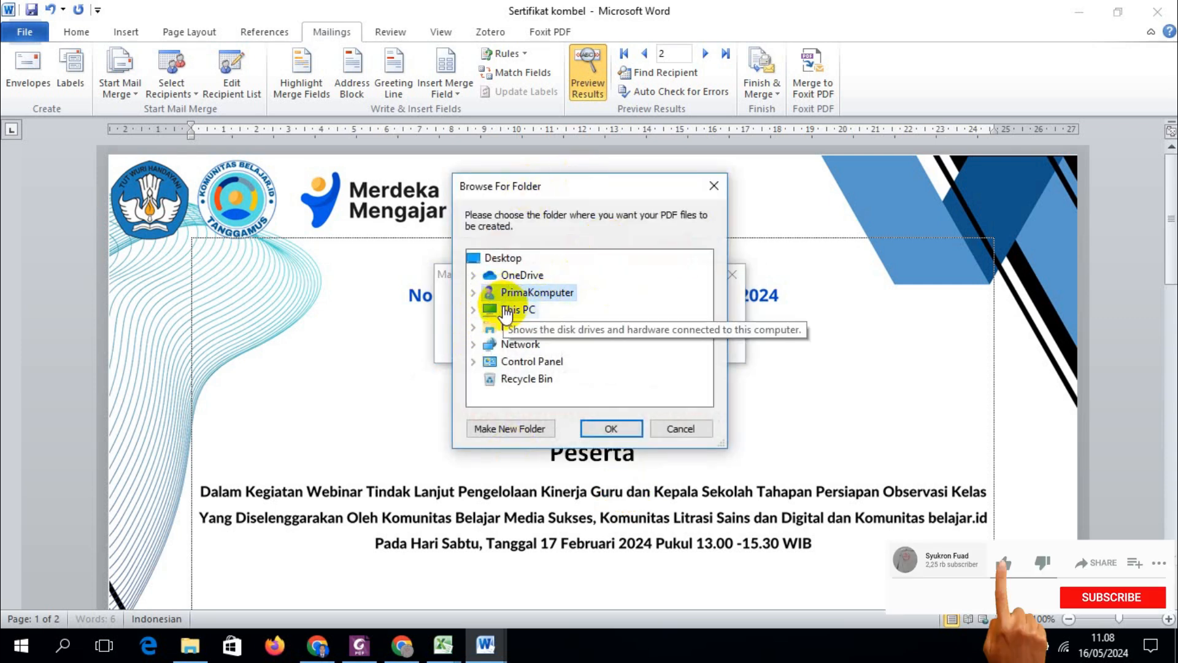
Choose the "Contoh sertifikat massal" folder on the DATA (D:) drive as the location for the PDF files
{"action": "left_click", "coordinate": [473, 293]}
{"action": "scroll", "coordinate": [522, 332], "scroll_direction": "down", "scroll_amount": 3}
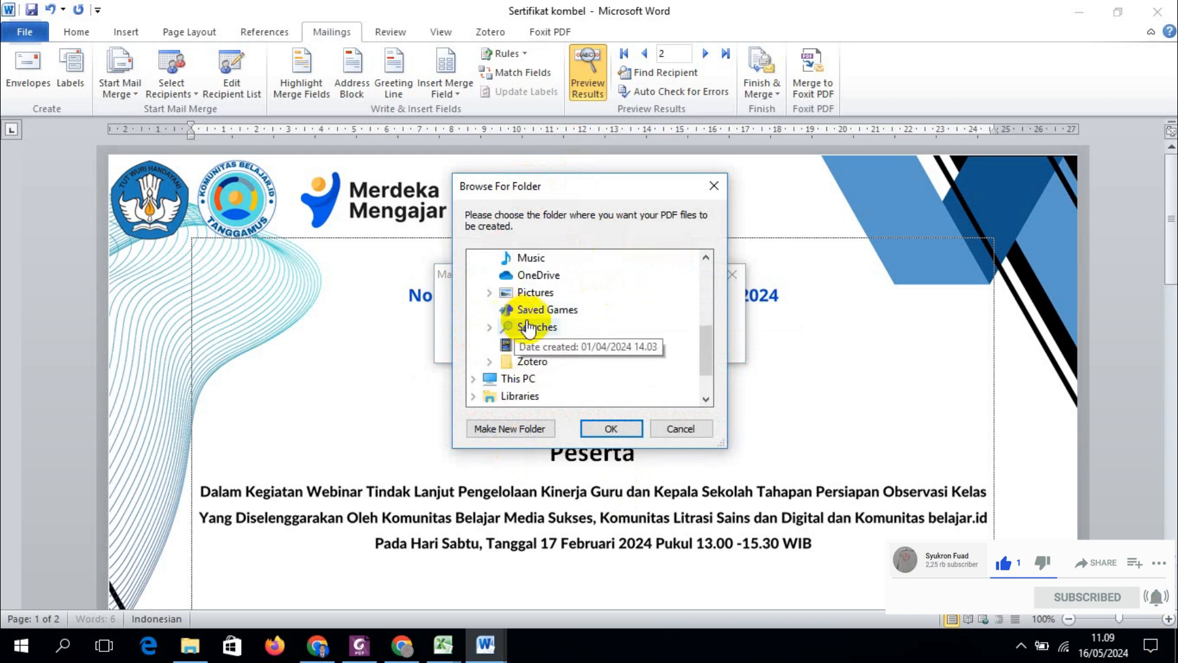
{"action": "left_click", "coordinate": [473, 378]}
{"action": "scroll", "coordinate": [522, 335], "scroll_direction": "down", "scroll_amount": 2}
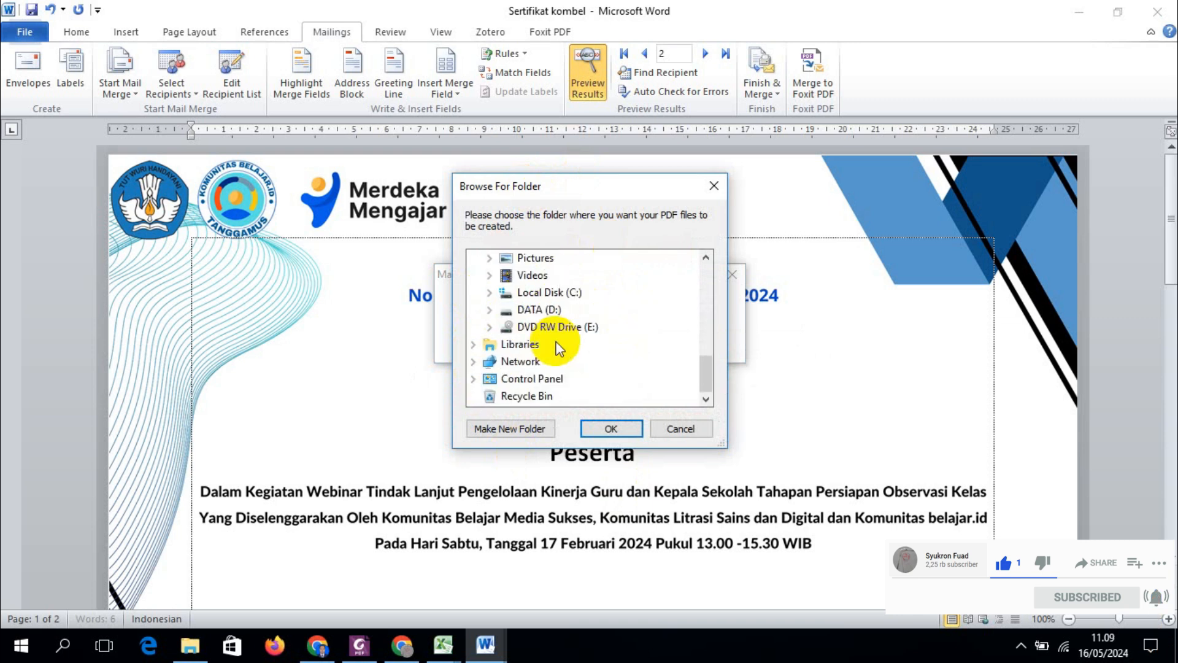
{"action": "left_click", "coordinate": [490, 310]}
{"action": "scroll", "coordinate": [546, 310], "scroll_direction": "down", "scroll_amount": 5}
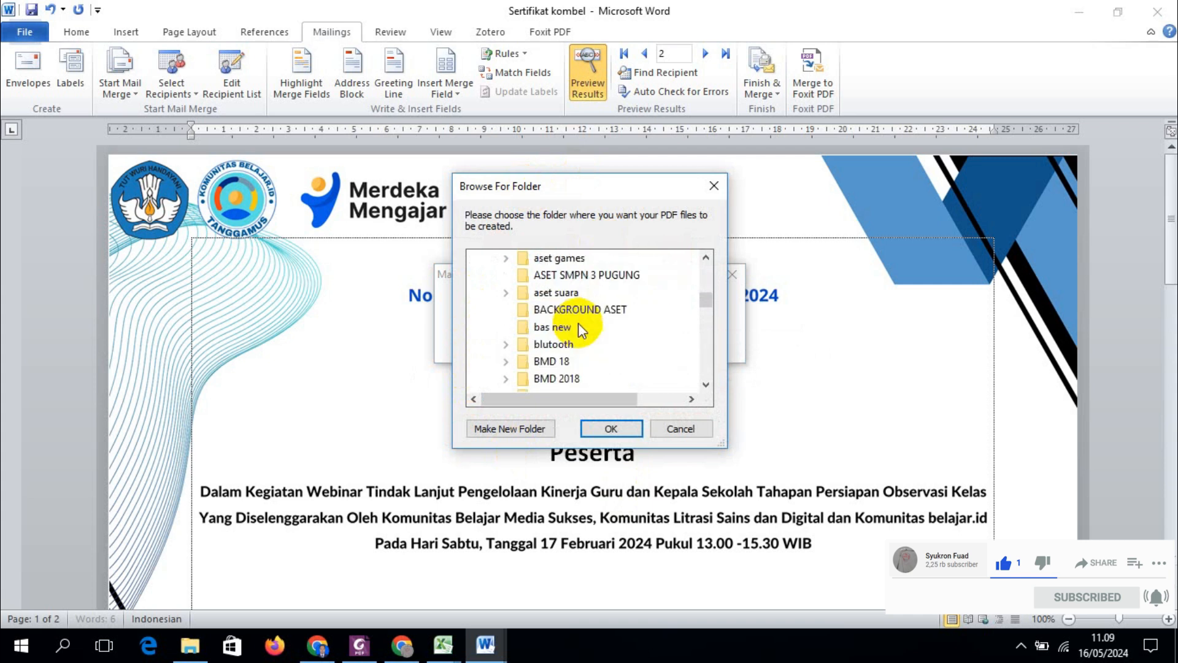
{"action": "scroll", "coordinate": [580, 329], "scroll_direction": "down", "scroll_amount": 10}
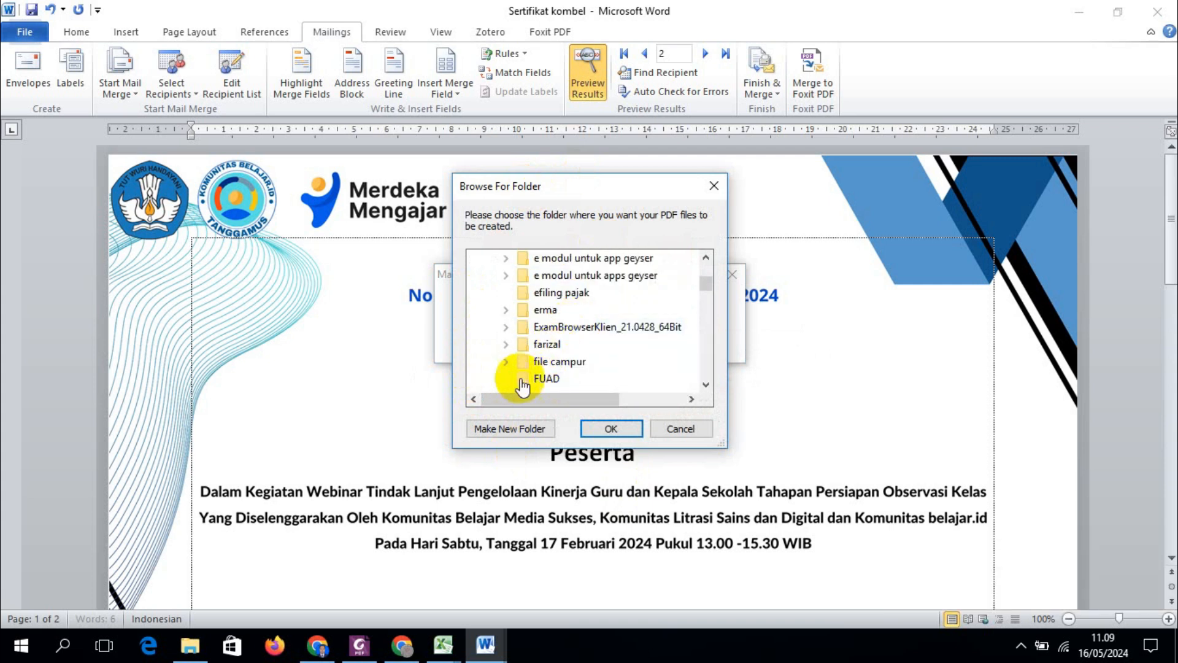
{"action": "scroll", "coordinate": [552, 369], "scroll_direction": "up", "scroll_amount": 12}
{"action": "scroll", "coordinate": [593, 353], "scroll_direction": "down", "scroll_amount": 4}
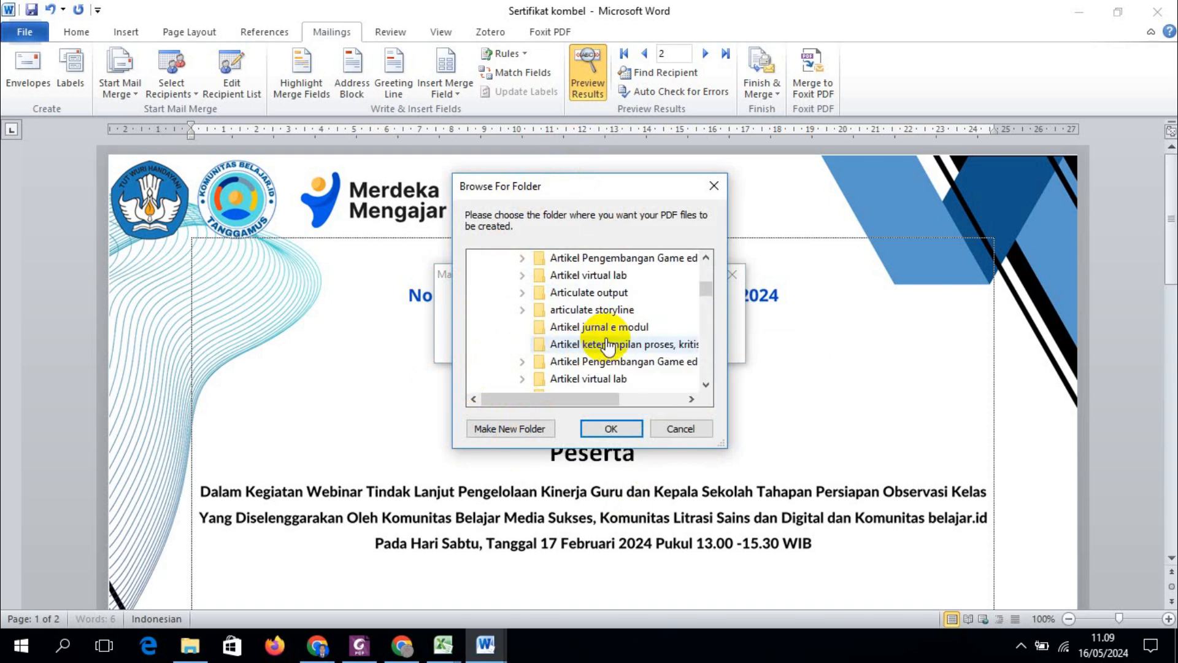
{"action": "scroll", "coordinate": [608, 347], "scroll_direction": "down", "scroll_amount": 10}
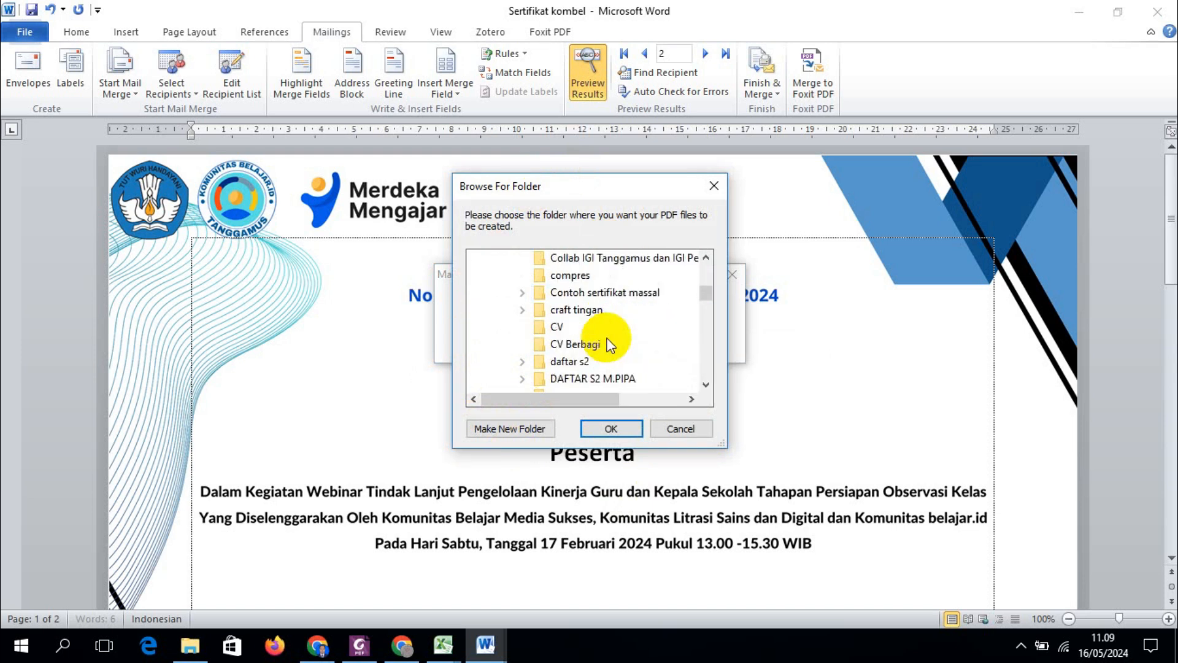
{"action": "scroll", "coordinate": [607, 347], "scroll_direction": "up", "scroll_amount": 1}
{"action": "scroll", "coordinate": [607, 347], "scroll_direction": "up", "scroll_amount": 1}
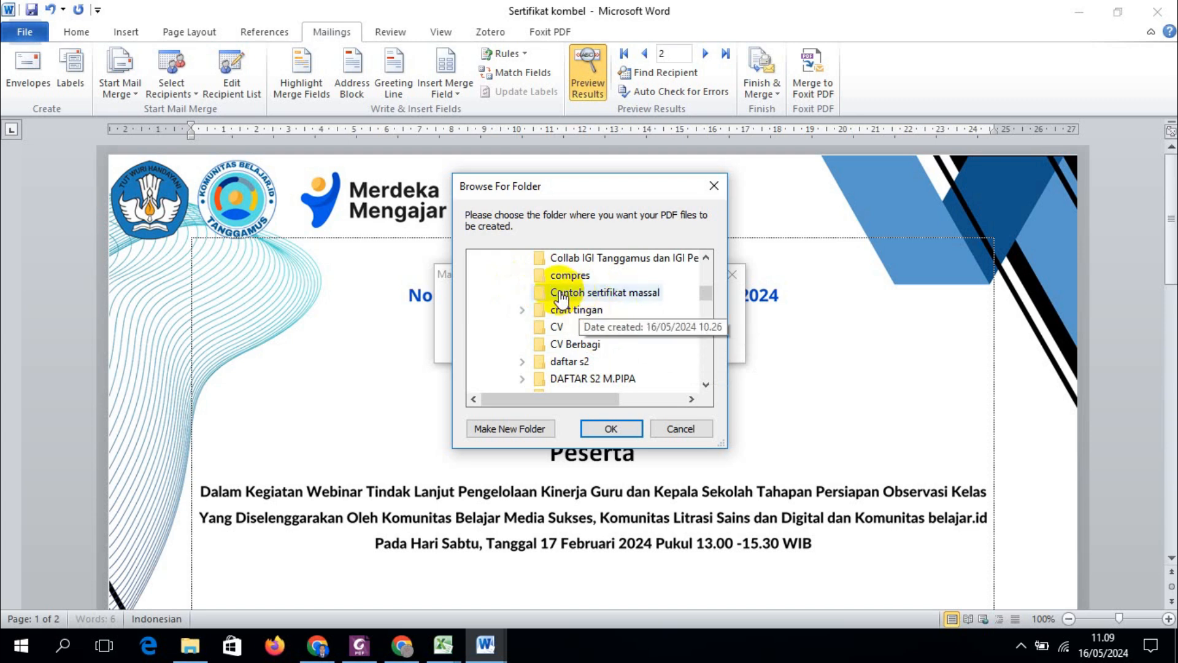
{"action": "left_click", "coordinate": [561, 299]}
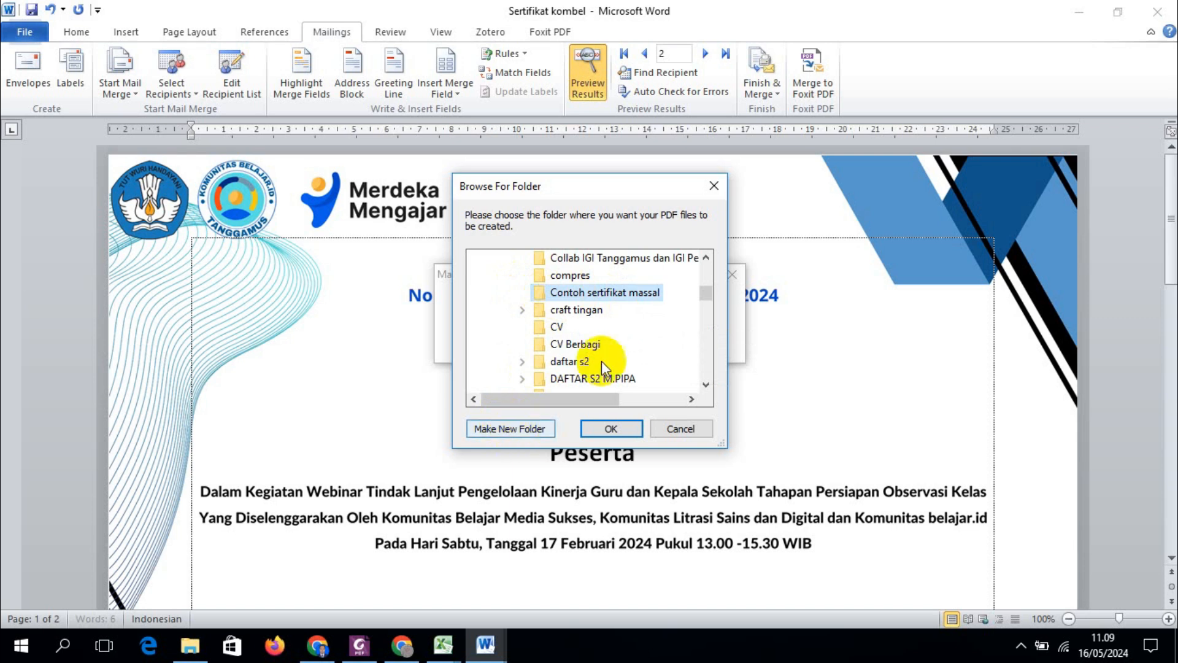
Create a "Sertifikat Workshop" subfolder inside "Contoh sertifikat massal" and generate the merged PDF certificates there
{"action": "left_click", "coordinate": [534, 428]}
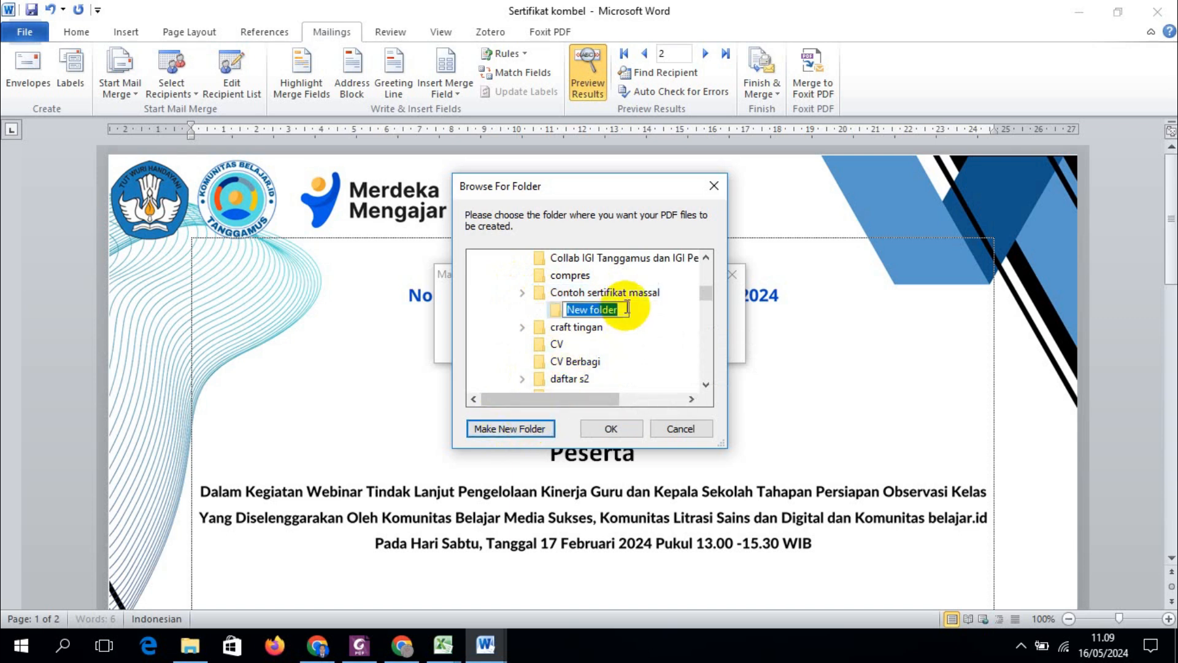
{"action": "type", "text": "Sertifikat Workshop"}
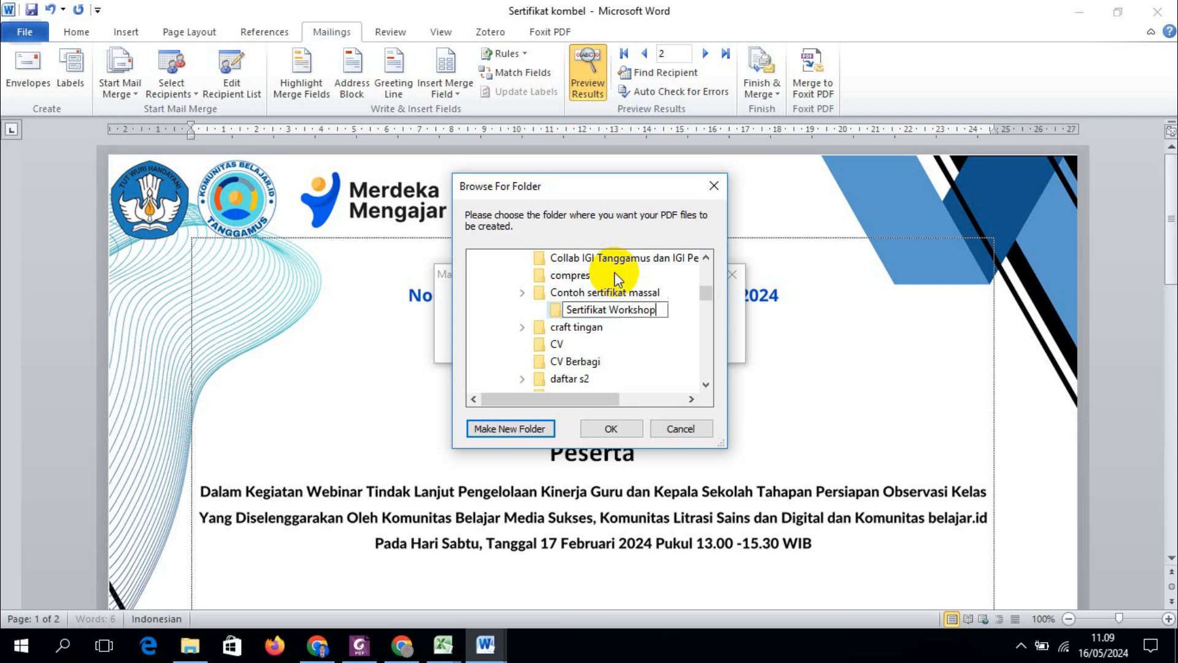
{"action": "left_click", "coordinate": [612, 428]}
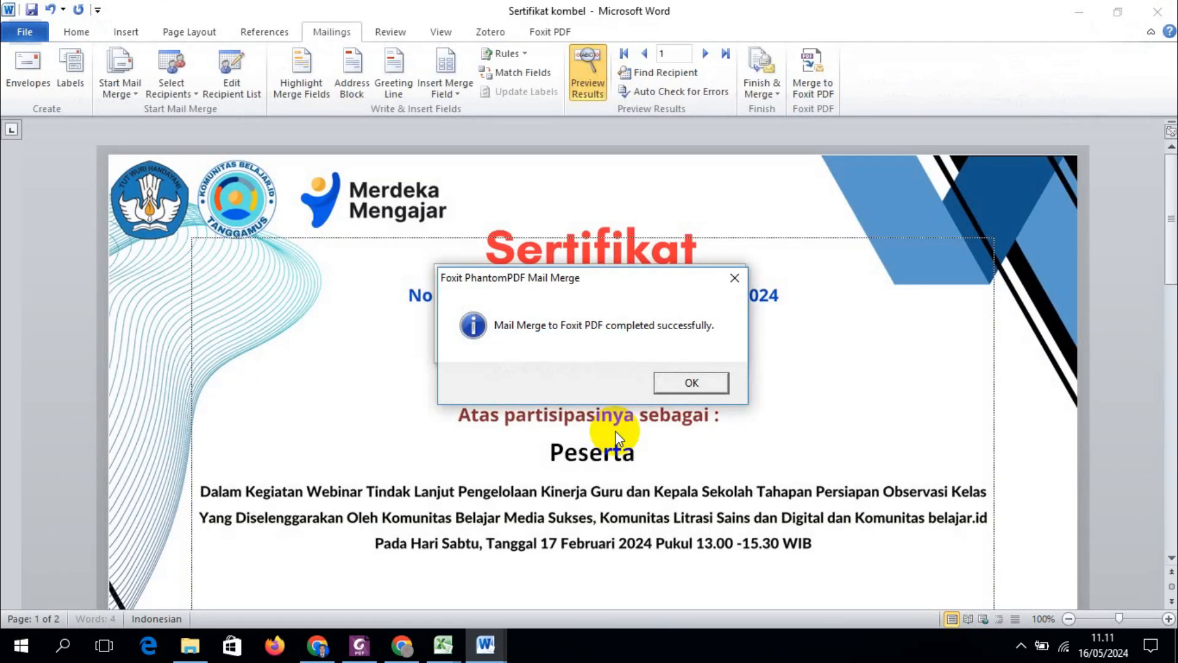
{"action": "left_click", "coordinate": [692, 384]}
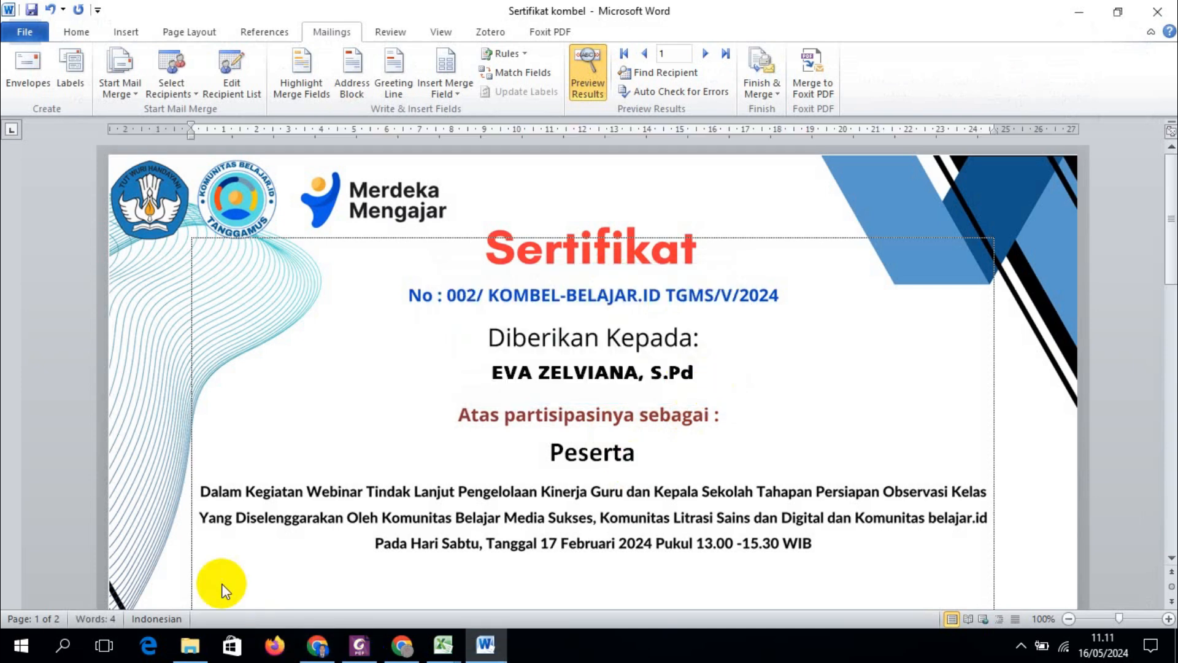
Switch to File Explorer, open the "Sertifikat Workshop" folder and show its files as large thumbnails
{"action": "left_click", "coordinate": [187, 651]}
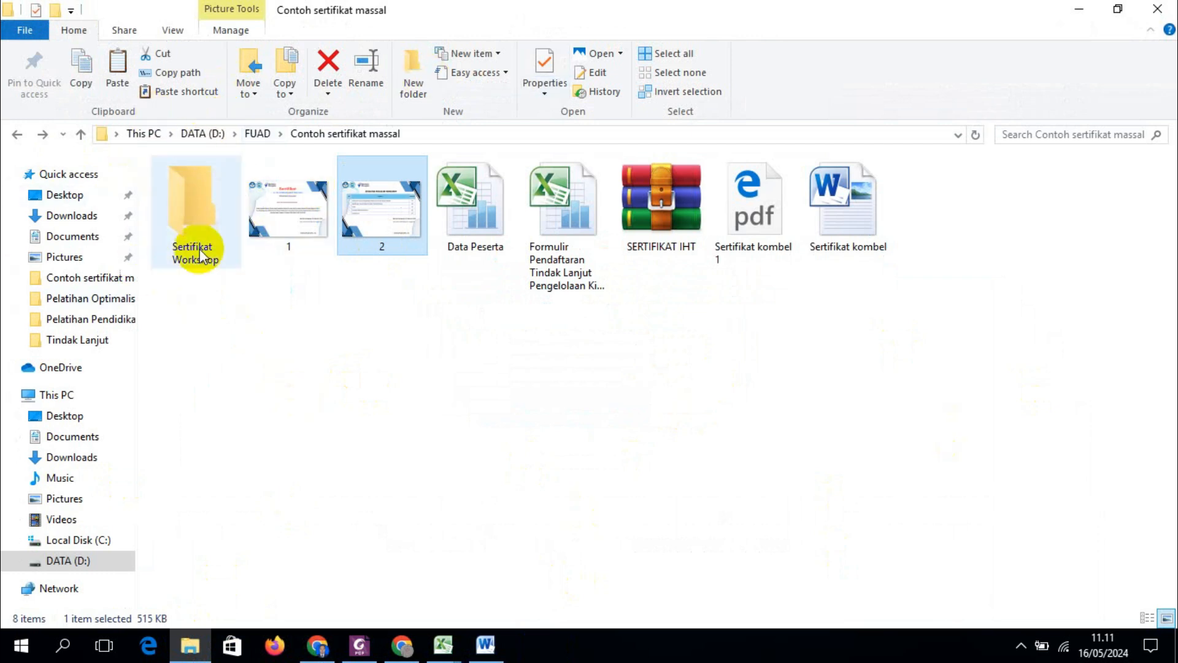
{"action": "double_click", "coordinate": [185, 213]}
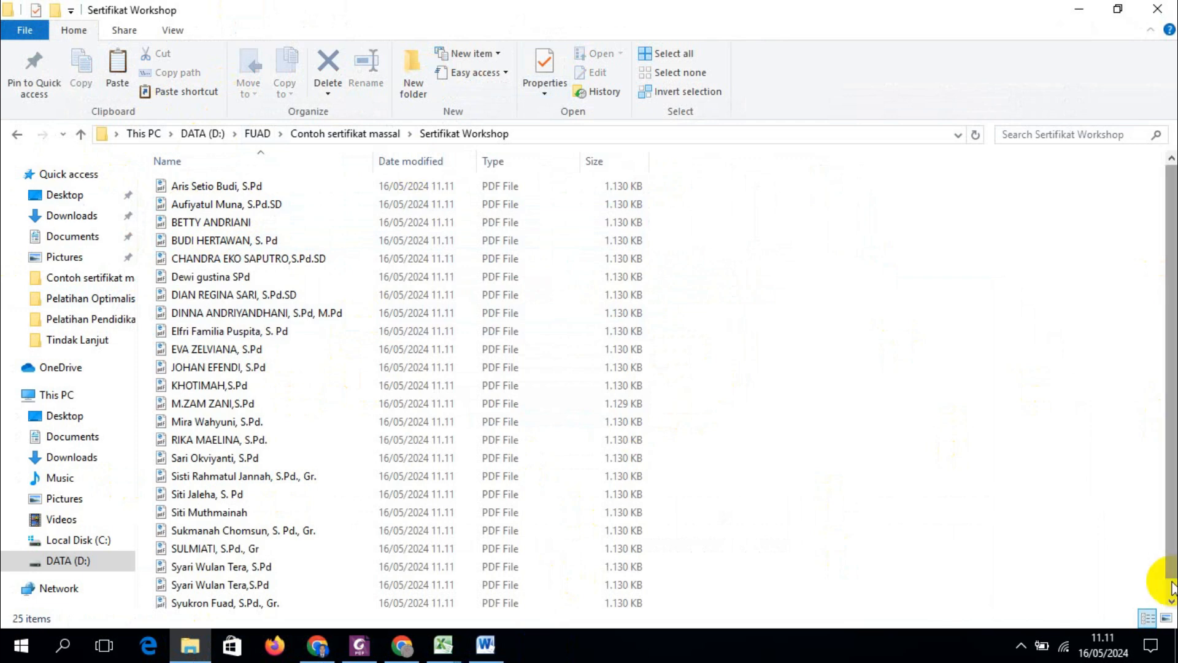
{"action": "left_click", "coordinate": [1166, 618]}
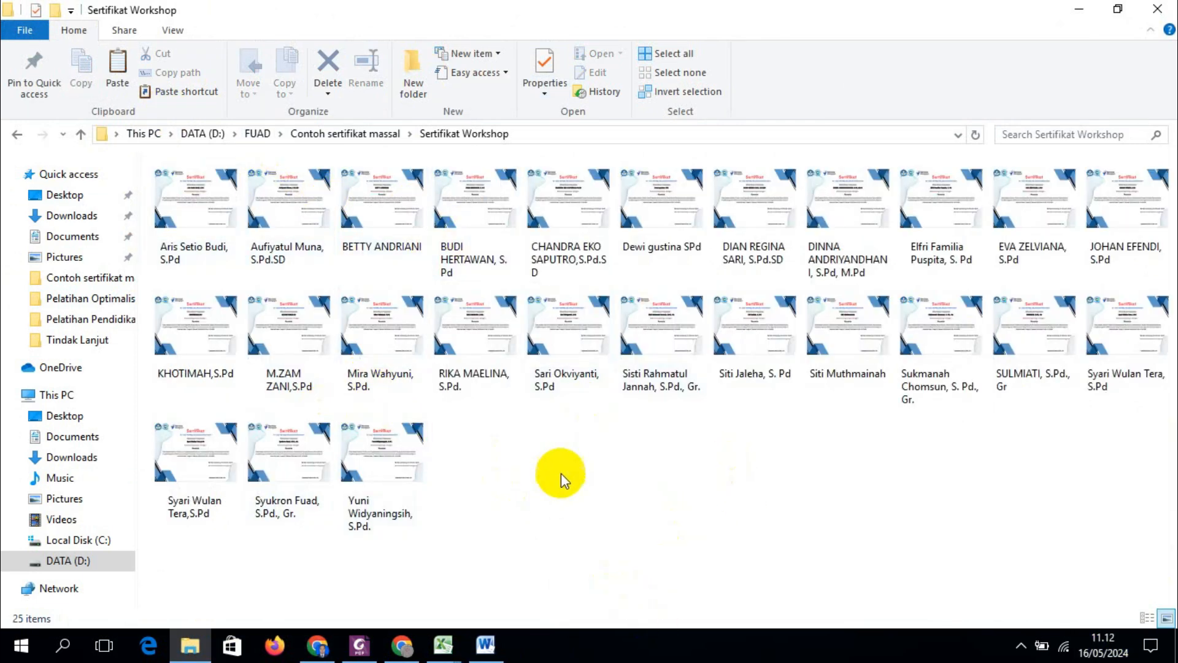
Open the first certificate PDF in the folder with Foxit PhantomPDF 7.3 and look through its pages
{"action": "left_click", "coordinate": [180, 216]}
{"action": "right_click", "coordinate": [179, 216]}
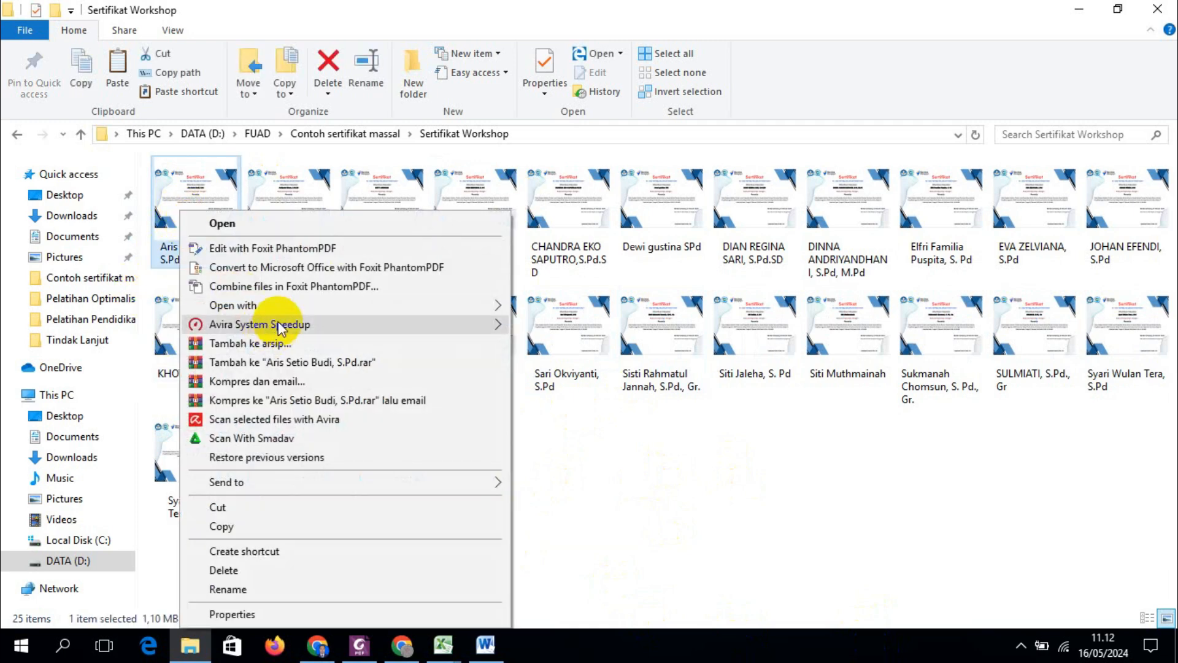
{"action": "mouse_move", "coordinate": [285, 307]}
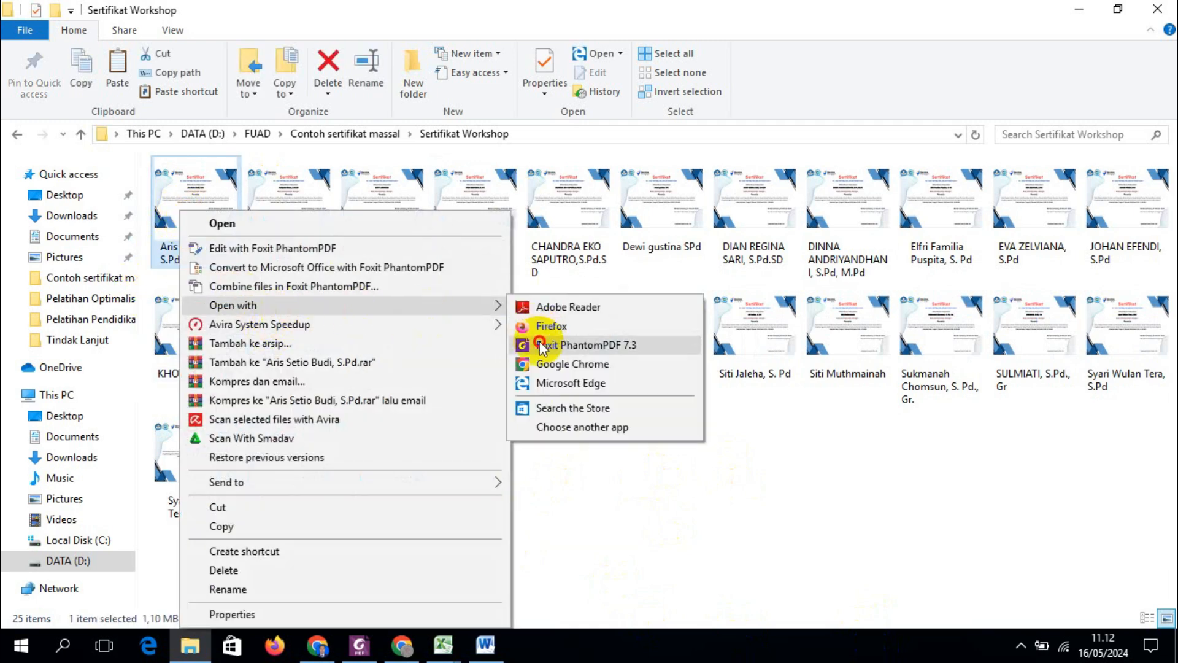
{"action": "left_click", "coordinate": [540, 343]}
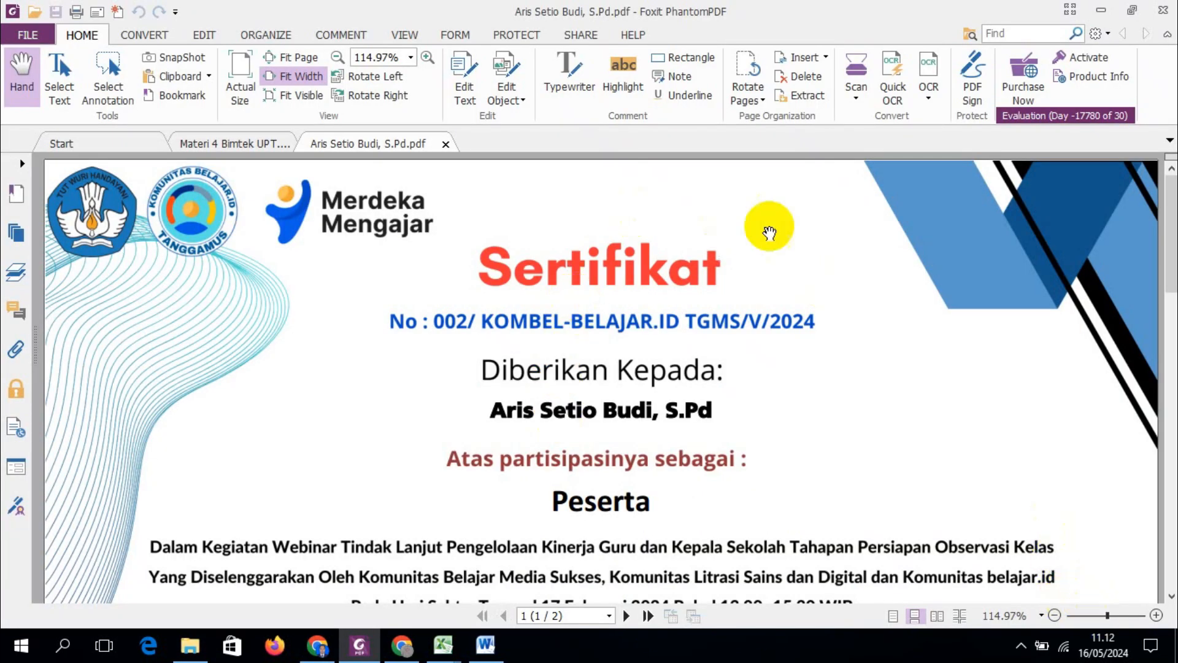
{"action": "scroll", "coordinate": [692, 388], "scroll_direction": "down", "scroll_amount": 15}
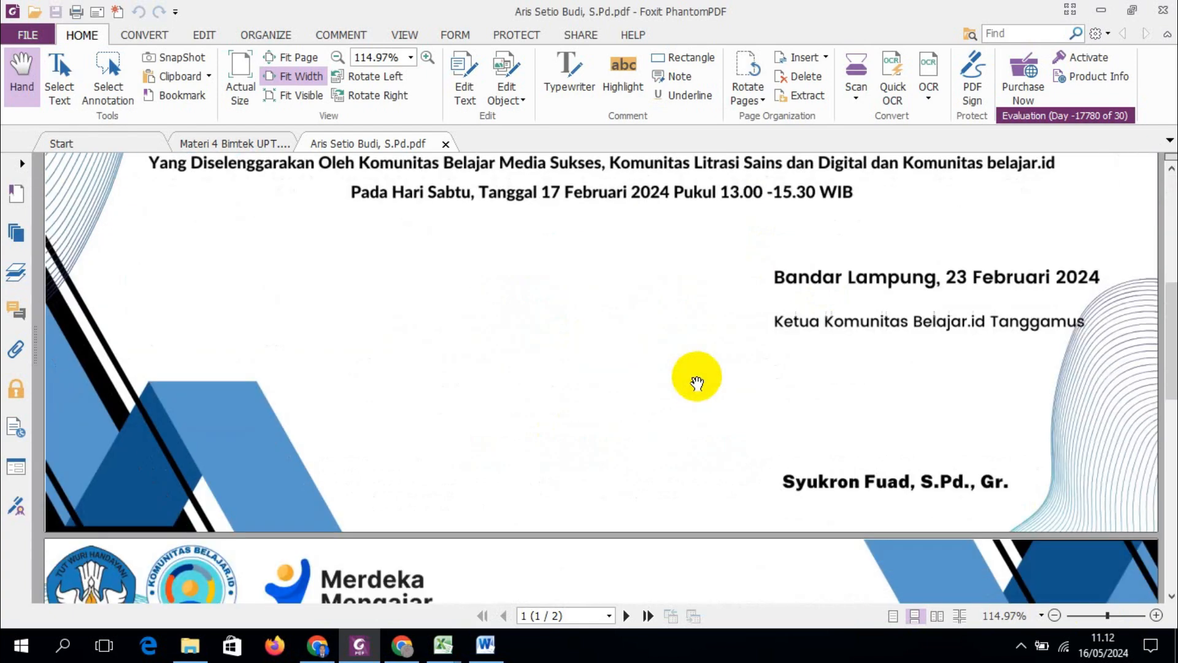
{"action": "scroll", "coordinate": [696, 369], "scroll_direction": "up", "scroll_amount": 3}
{"action": "scroll", "coordinate": [696, 365], "scroll_direction": "up", "scroll_amount": 10}
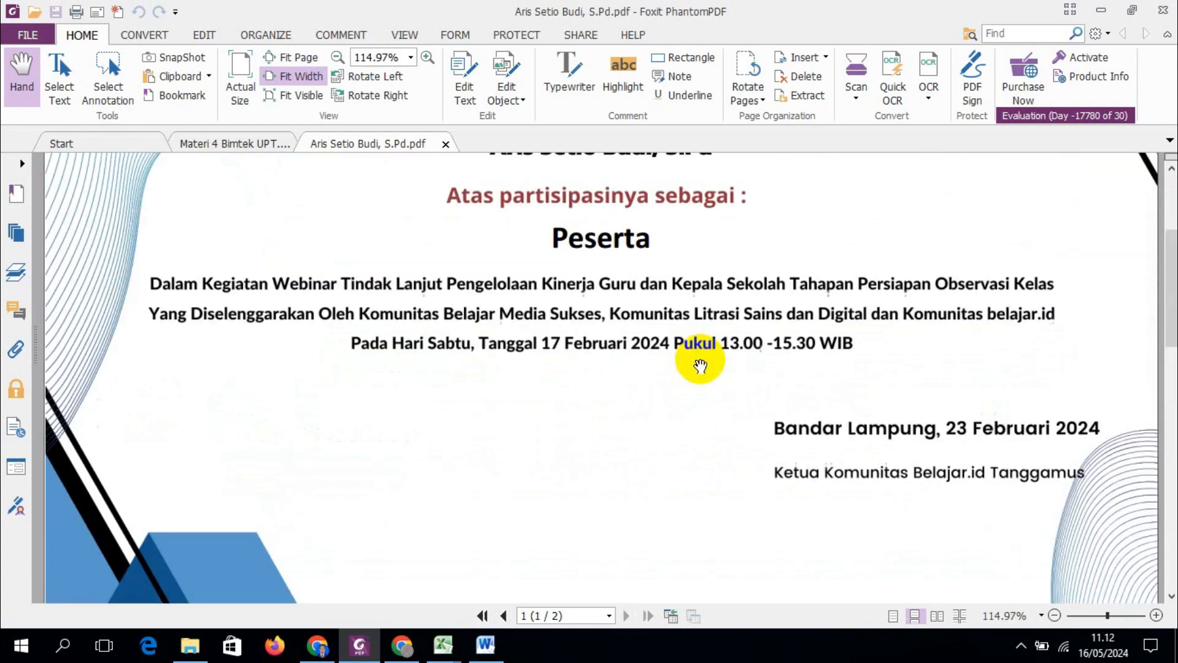
Go back to the certificate folder, open the second PDF with Foxit PhantomPDF 7.3 and check both its pages
{"action": "left_click", "coordinate": [187, 647]}
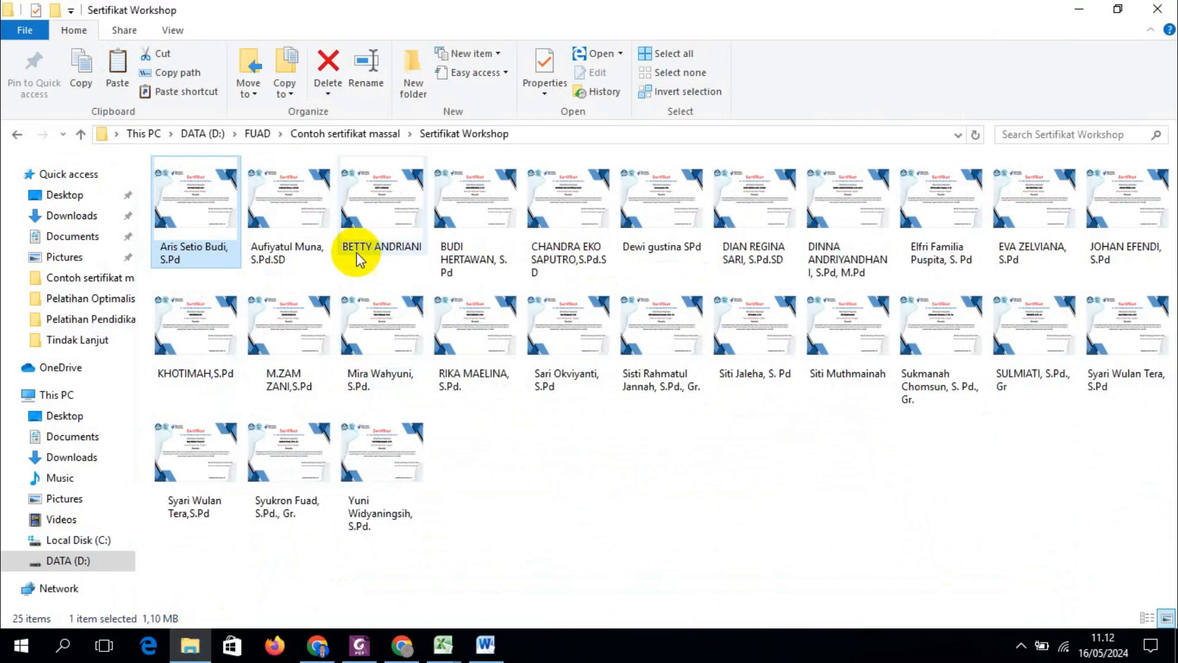
{"action": "left_click", "coordinate": [282, 210]}
{"action": "right_click", "coordinate": [282, 209]}
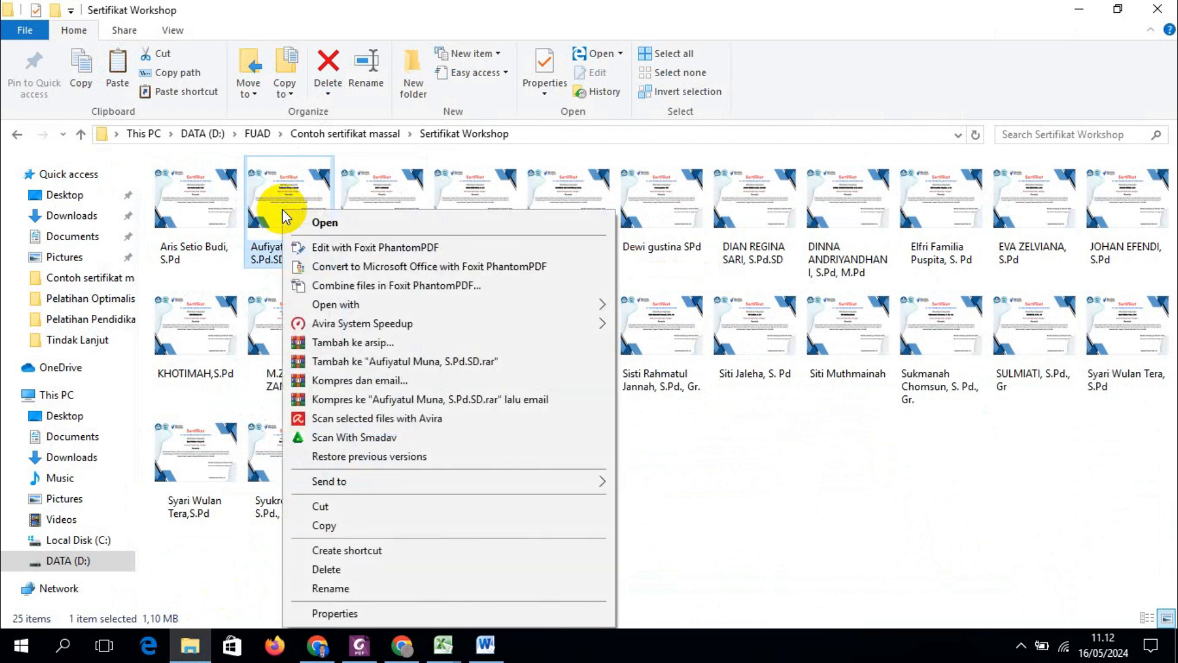
{"action": "mouse_move", "coordinate": [594, 297]}
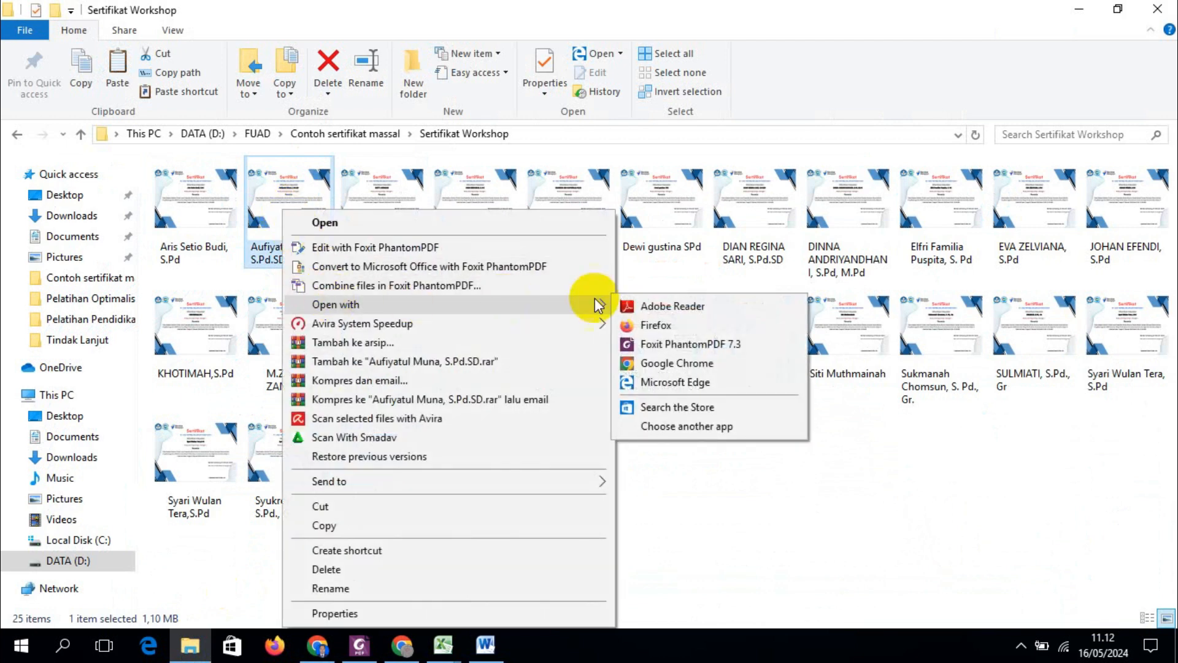
{"action": "left_click", "coordinate": [650, 338]}
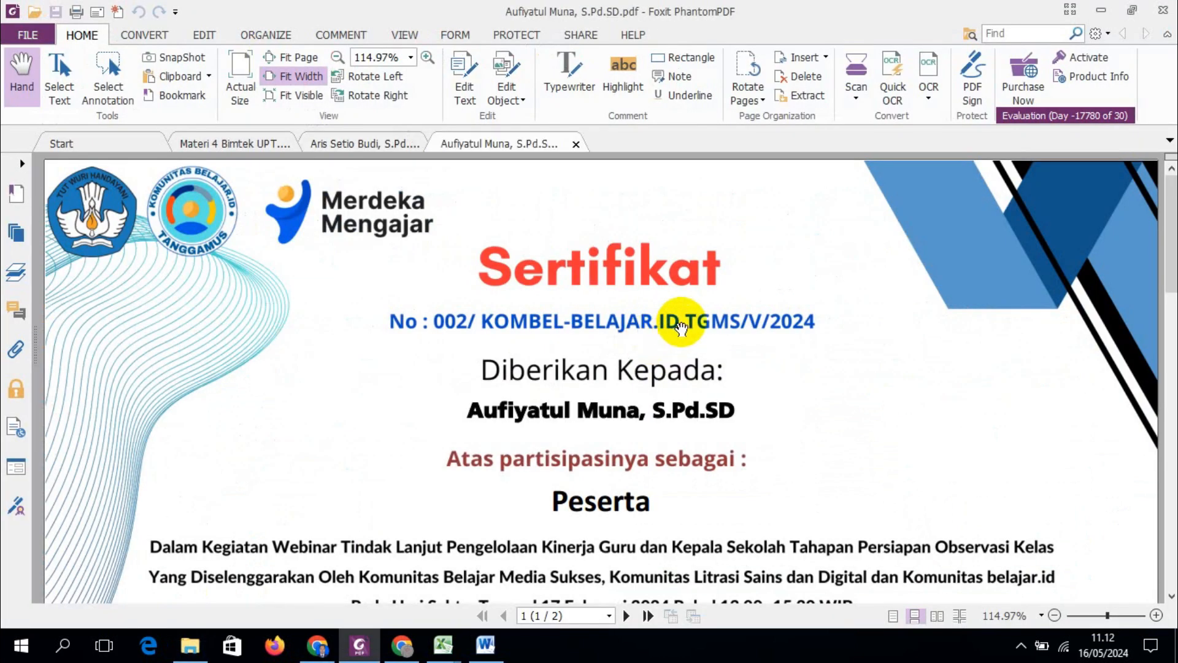
{"action": "scroll", "coordinate": [609, 408], "scroll_direction": "down", "scroll_amount": 5}
{"action": "scroll", "coordinate": [610, 408], "scroll_direction": "down", "scroll_amount": 8}
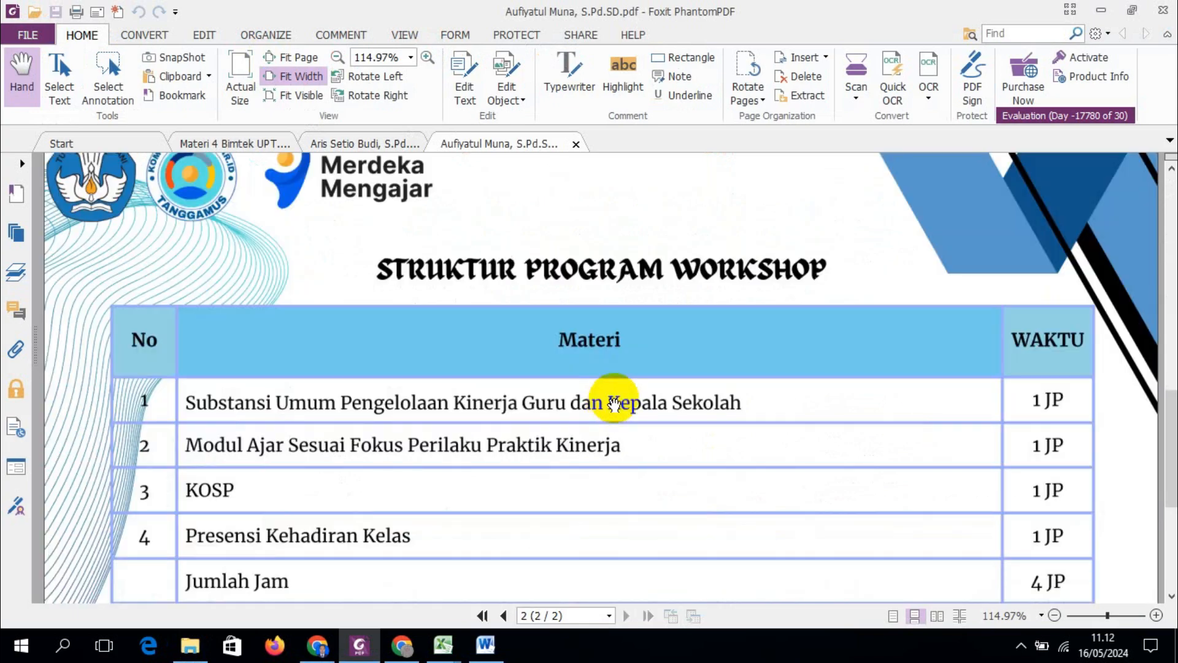
{"action": "scroll", "coordinate": [613, 393], "scroll_direction": "up", "scroll_amount": 15}
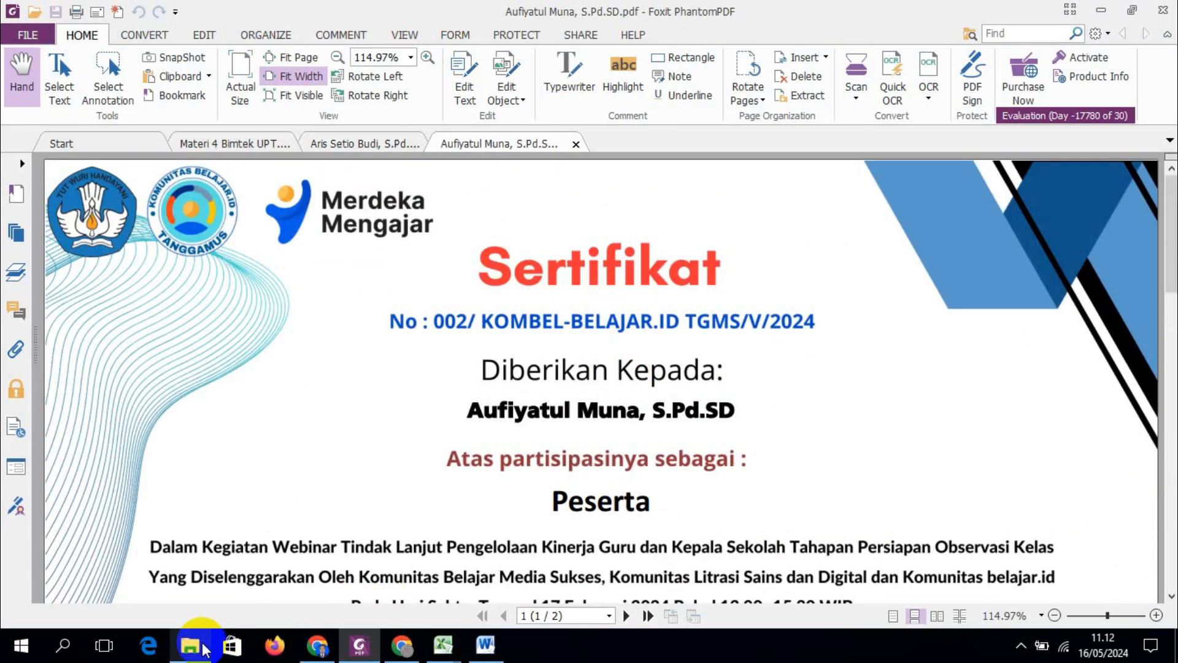
Switch to File Explorer, return to "Contoh sertifikat massal" and compress the "Sertifikat Workshop" folder into "Sertifikat Workshop.rar"
{"action": "left_click", "coordinate": [190, 645]}
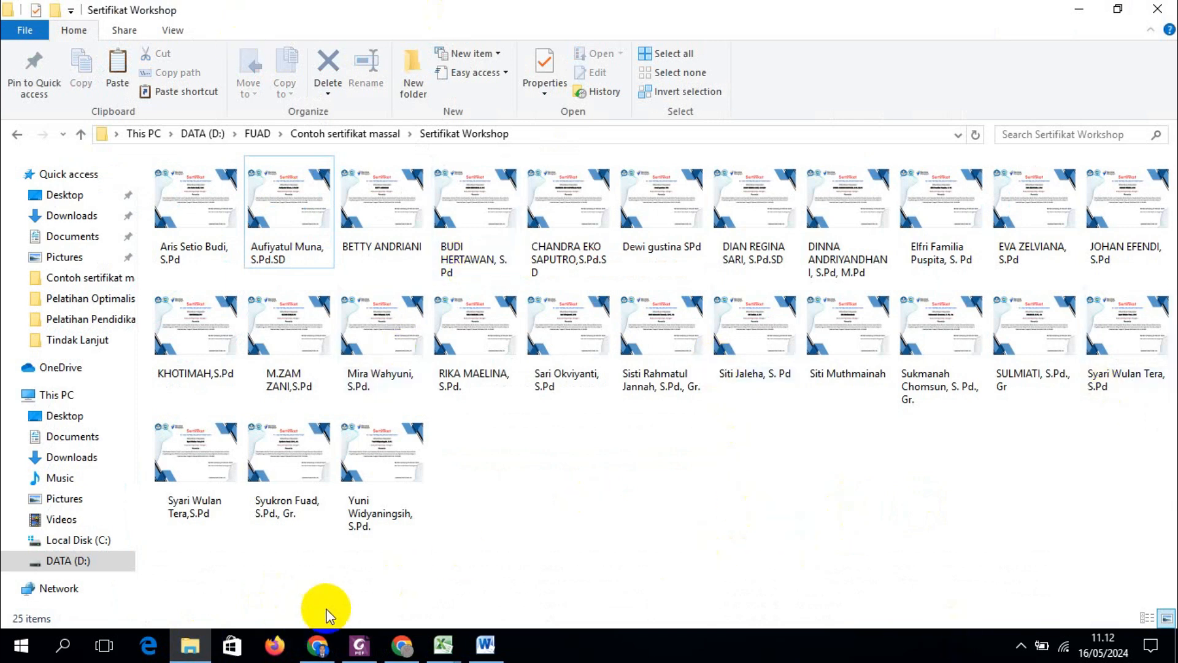
{"action": "mouse_move", "coordinate": [320, 652]}
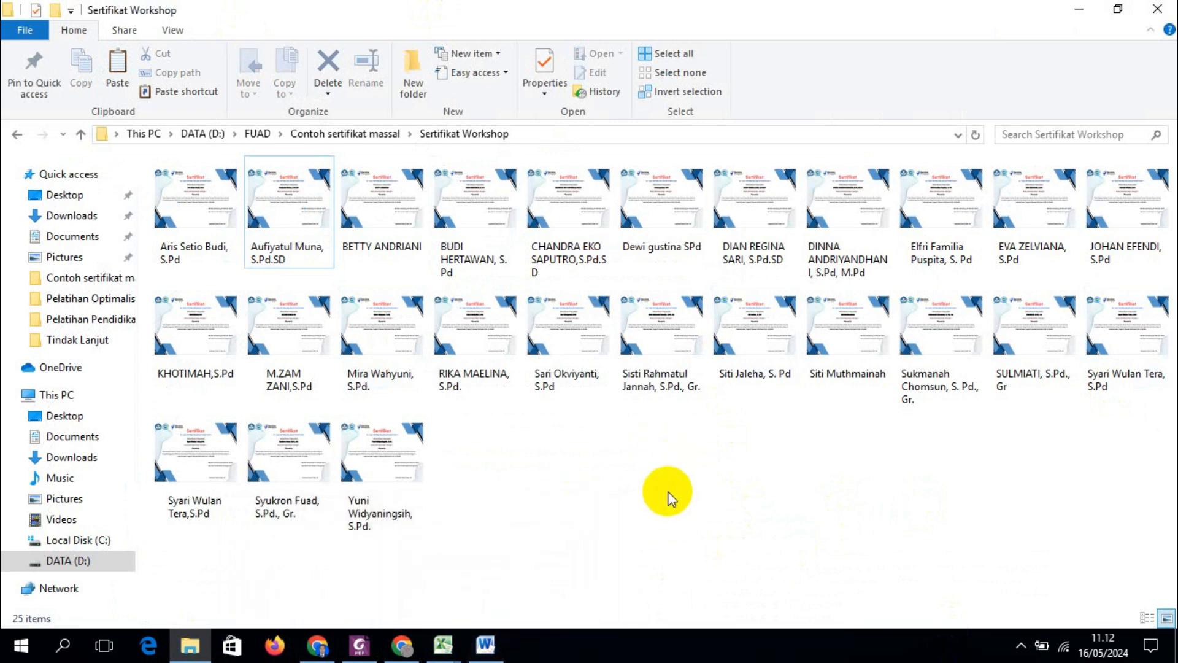
{"action": "left_click", "coordinate": [16, 135]}
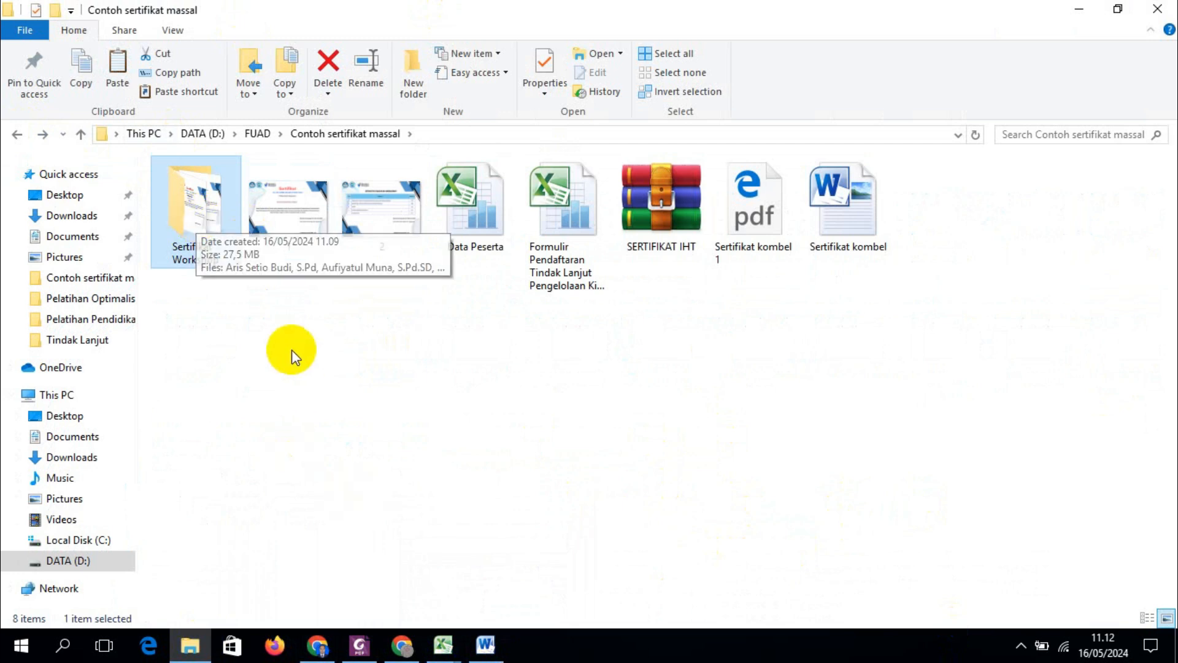
{"action": "left_click", "coordinate": [296, 393]}
{"action": "left_click", "coordinate": [188, 241]}
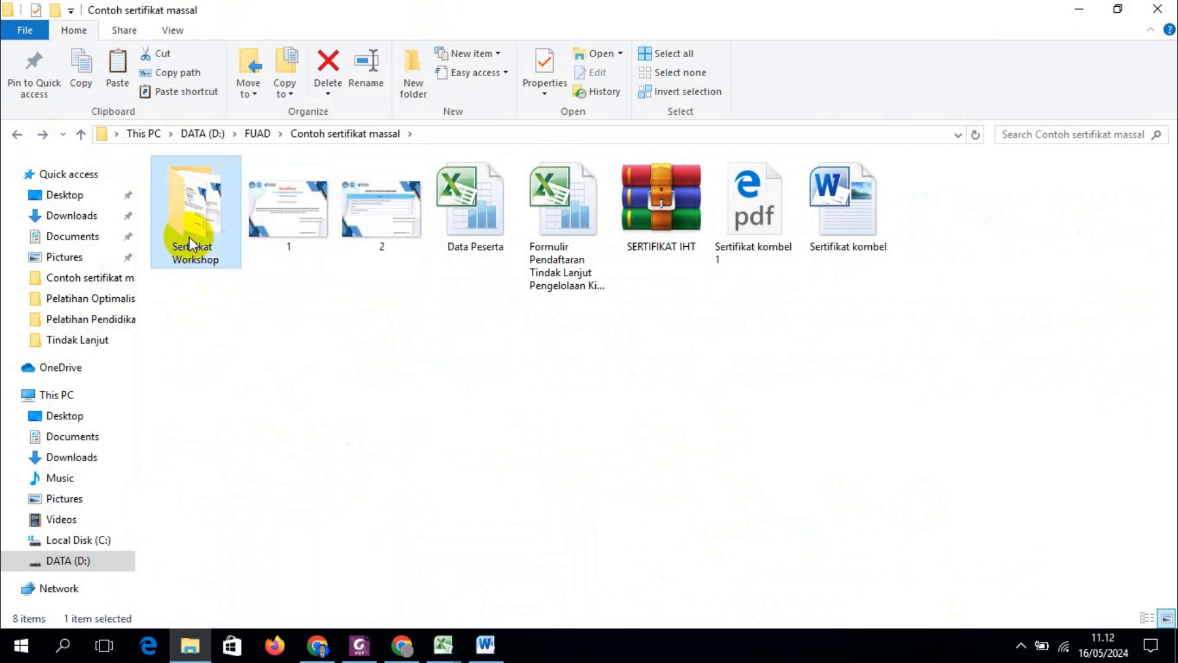
{"action": "right_click", "coordinate": [189, 239]}
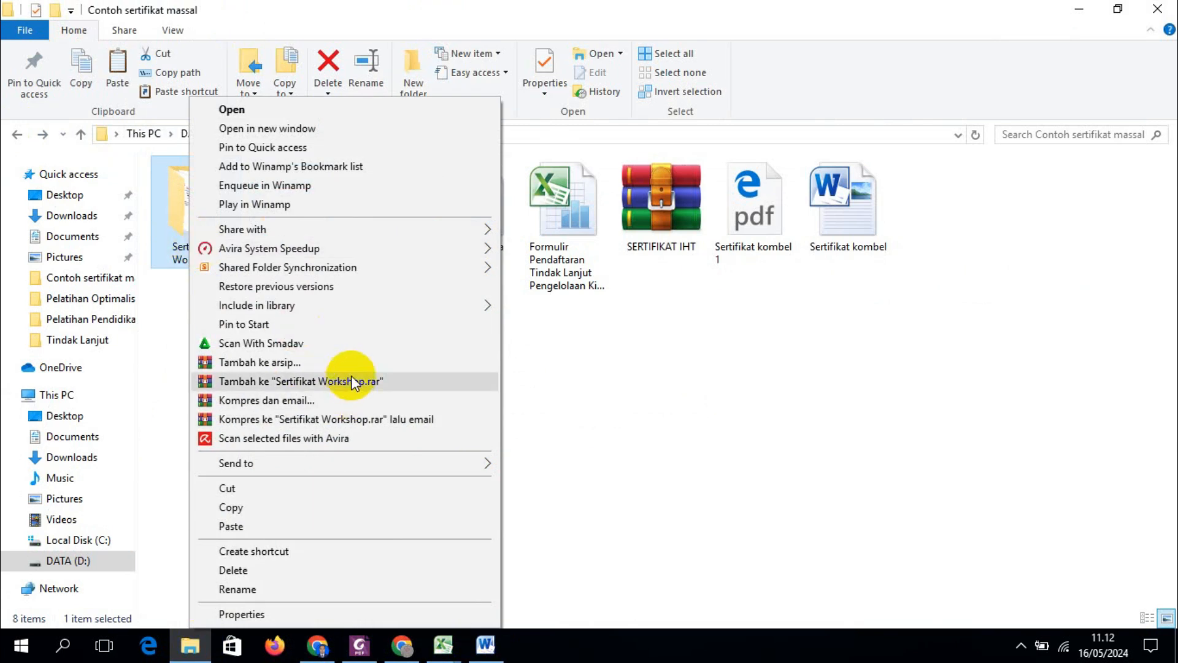
{"action": "left_click", "coordinate": [300, 382]}
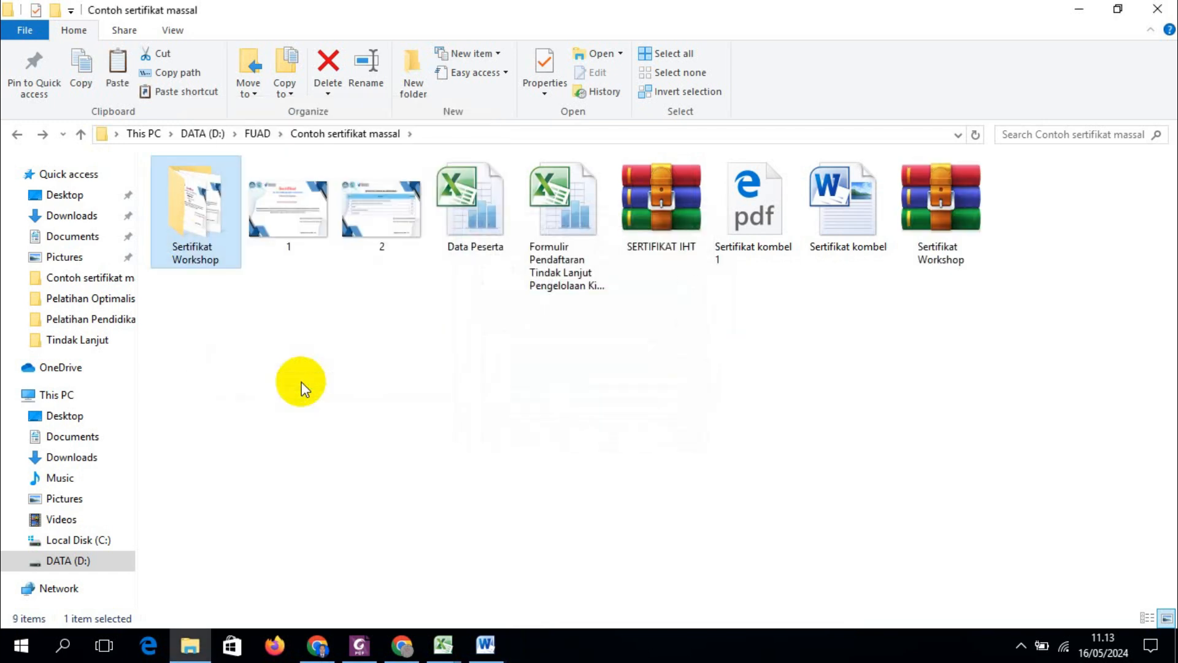
{"action": "left_click", "coordinate": [886, 385]}
{"action": "left_click", "coordinate": [942, 208]}
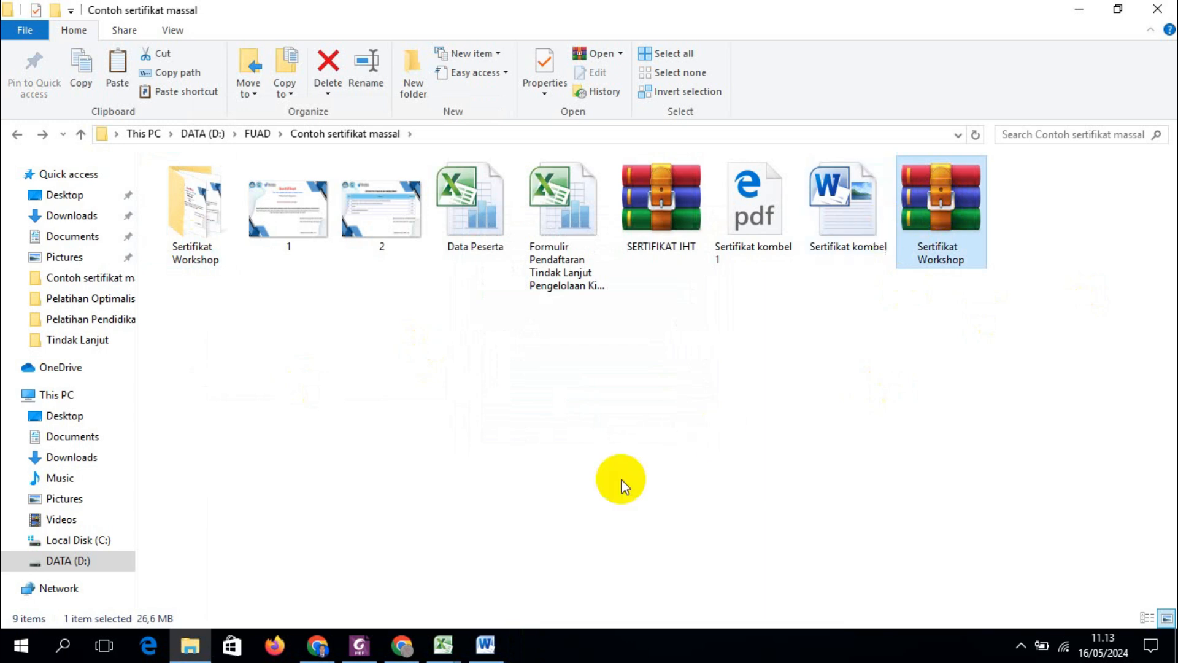
{"action": "left_click", "coordinate": [499, 347]}
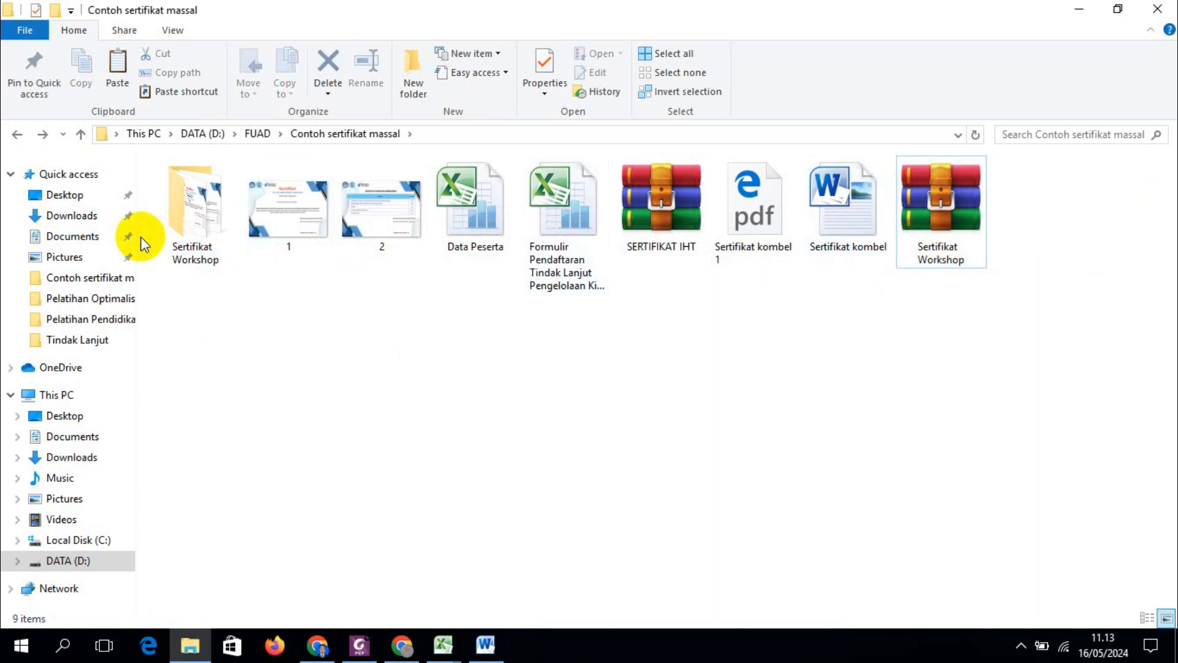
Open the "Sertifikat Workshop" folder to review the certificate files, and switch to the certificate PDF open in Foxit PhantomPDF
{"action": "left_click", "coordinate": [195, 229]}
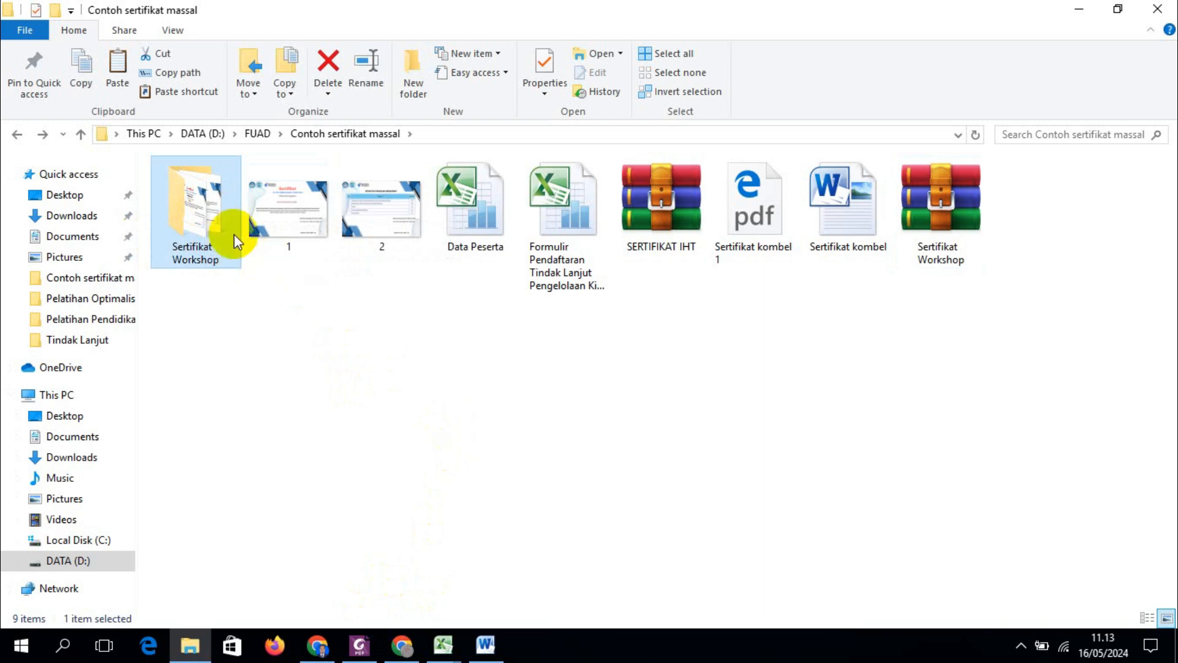
{"action": "double_click", "coordinate": [194, 215]}
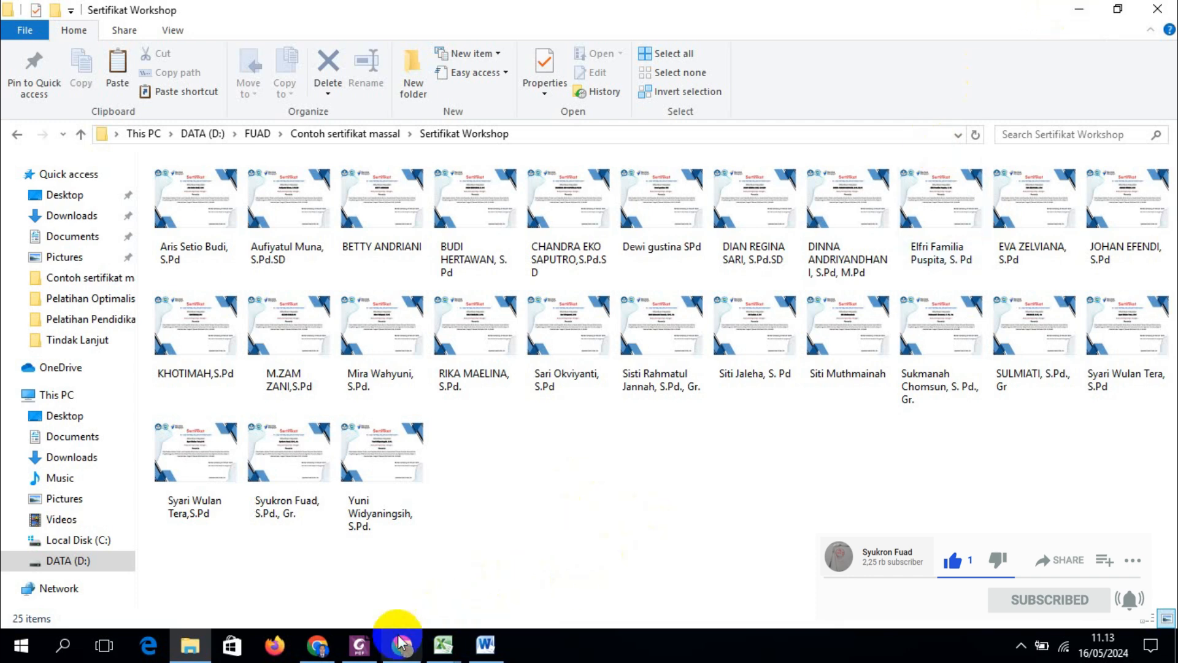
{"action": "left_click", "coordinate": [376, 652]}
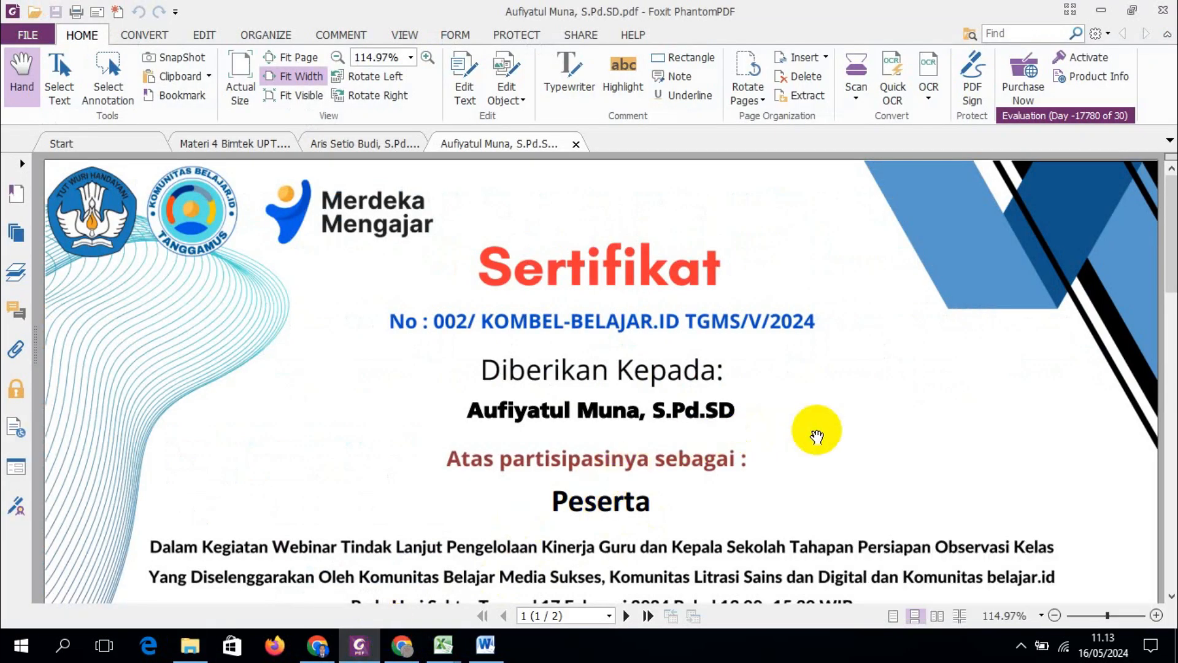